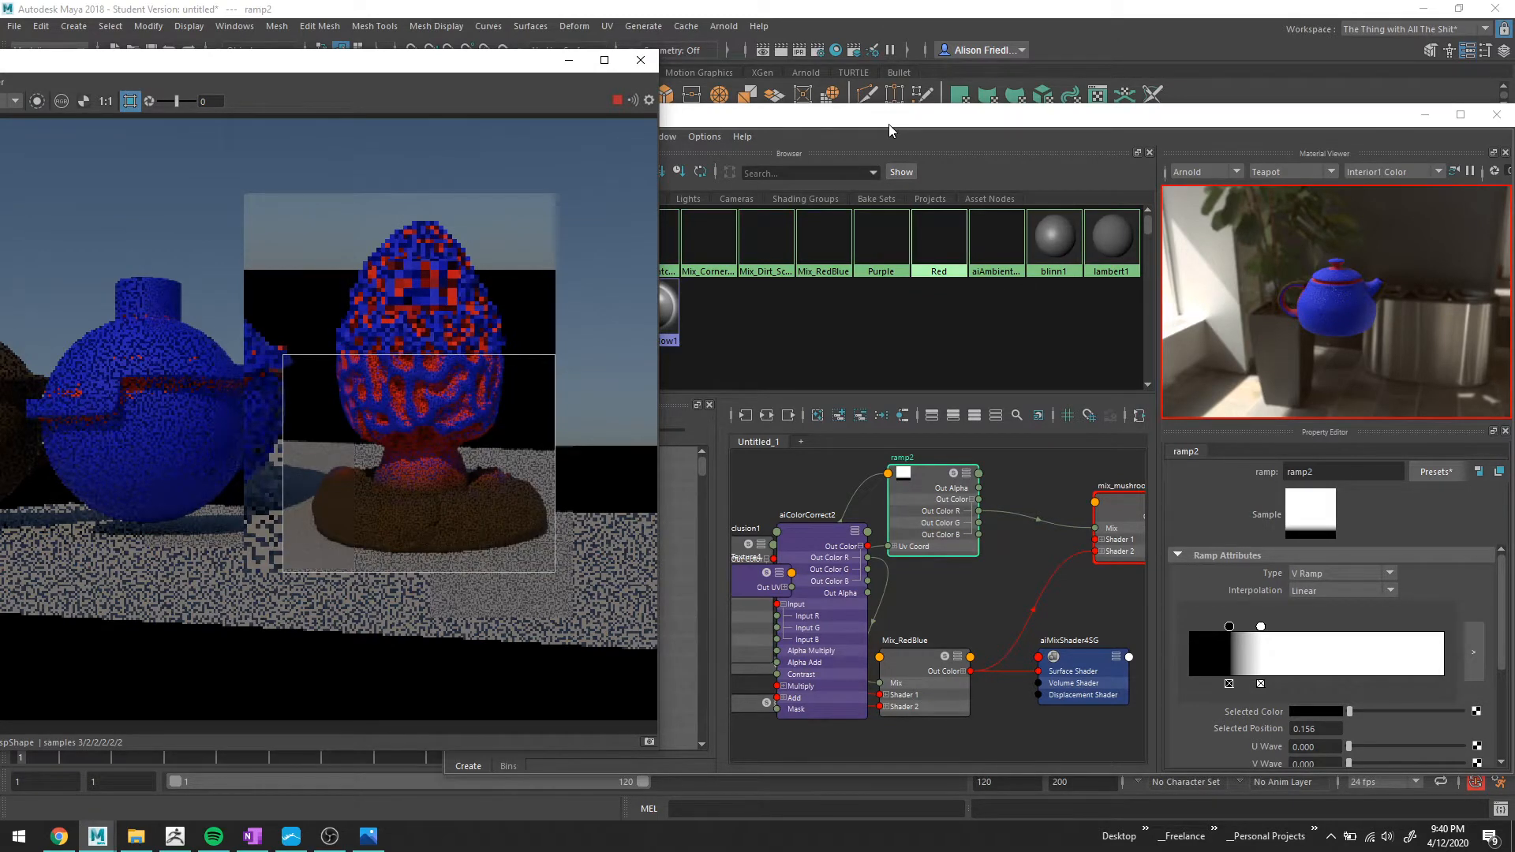
# Add a ramp2 colour marker at position 0.278 and set its colour to blue.
pyautogui.moveTo(889, 125); pyautogui.dragTo(795, 86)
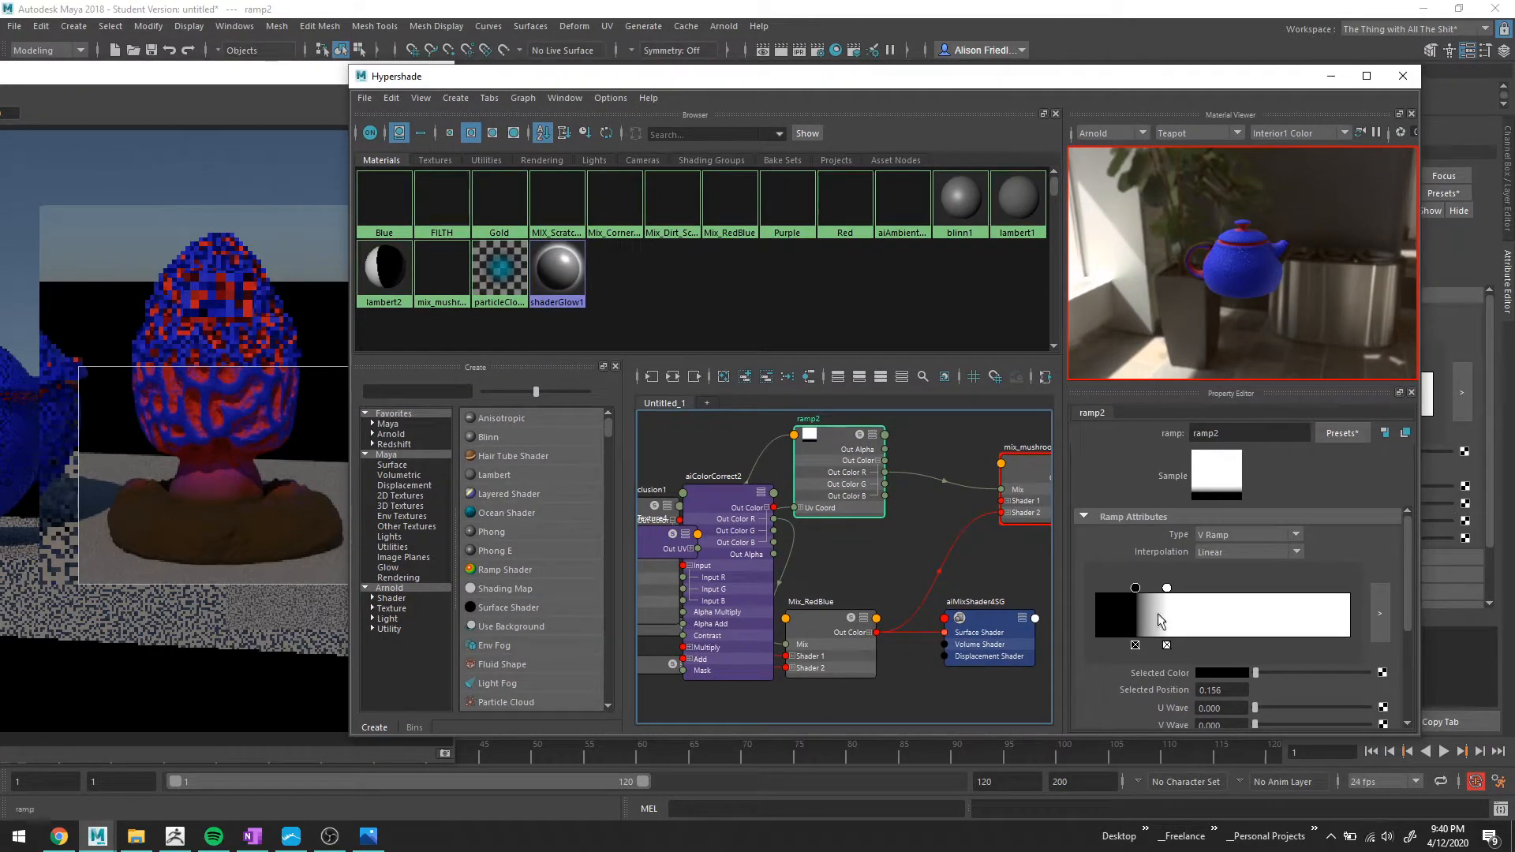
pyautogui.moveTo(1167, 590); pyautogui.dragTo(1168, 588)
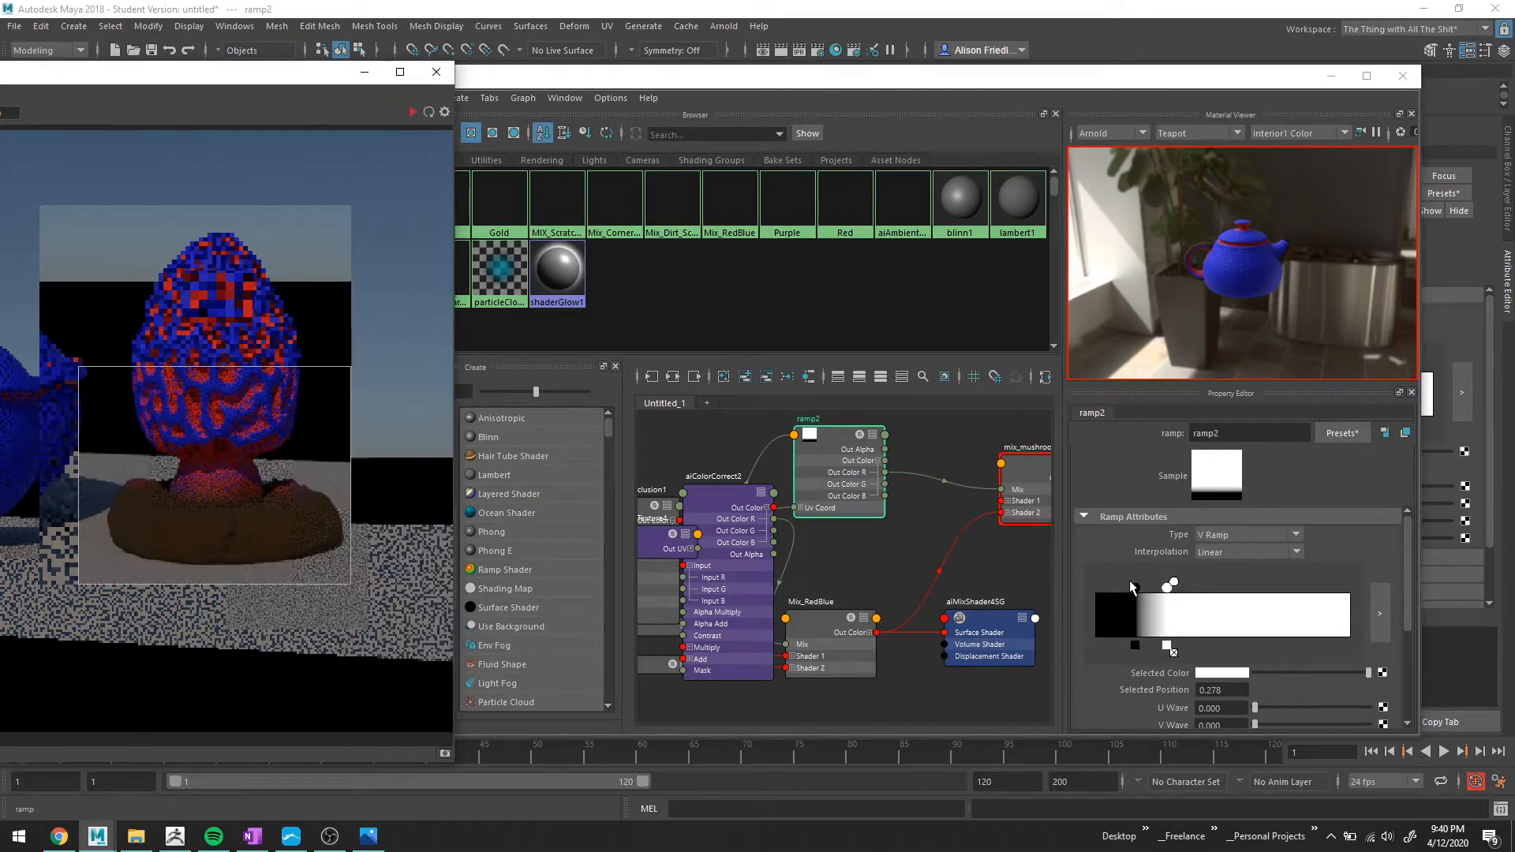
pyautogui.click(1240, 677)
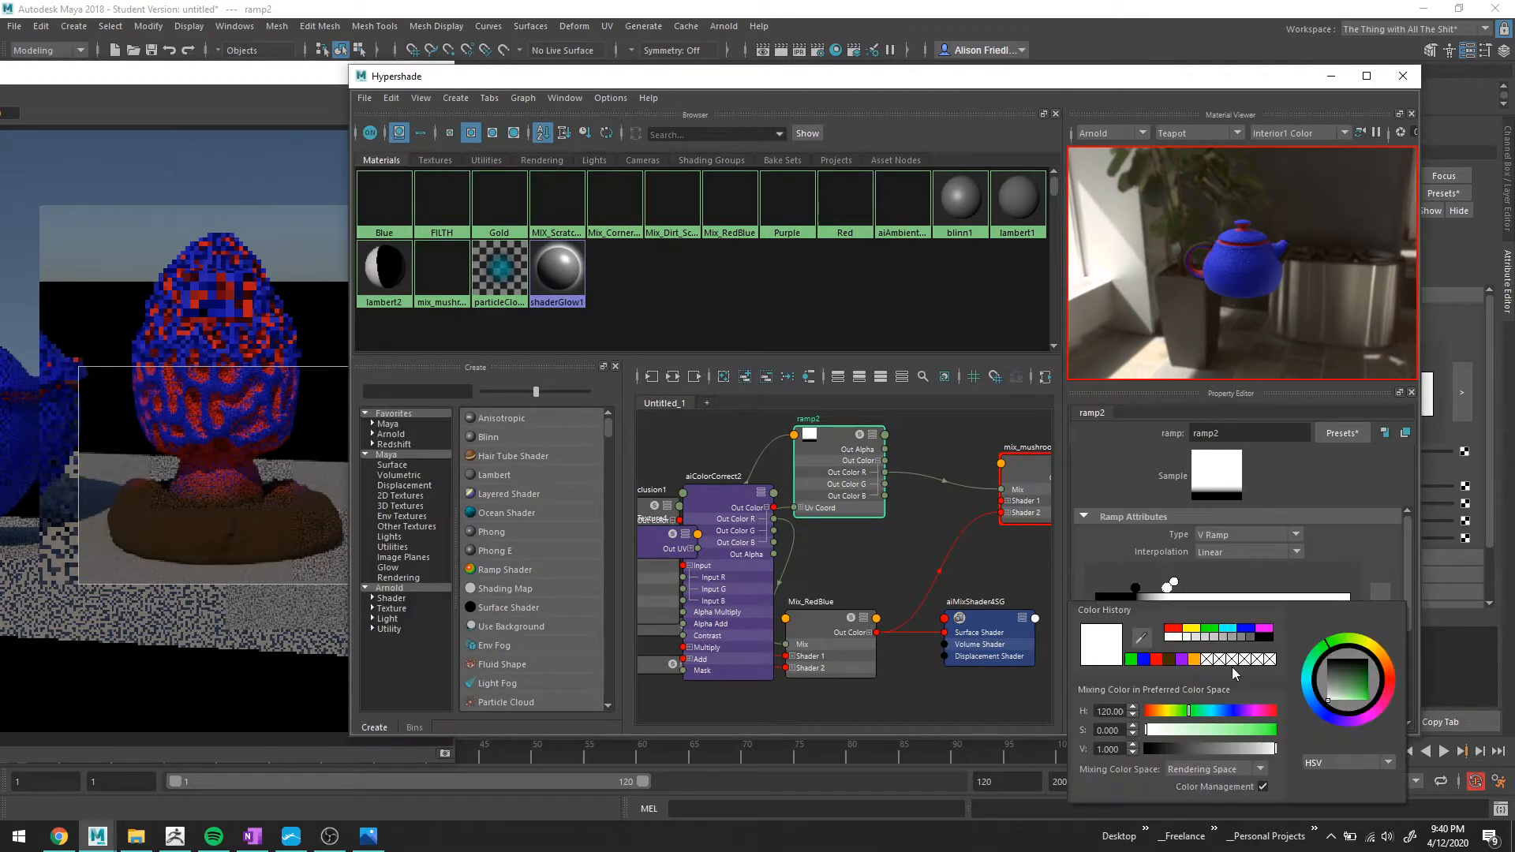
pyautogui.click(1245, 631)
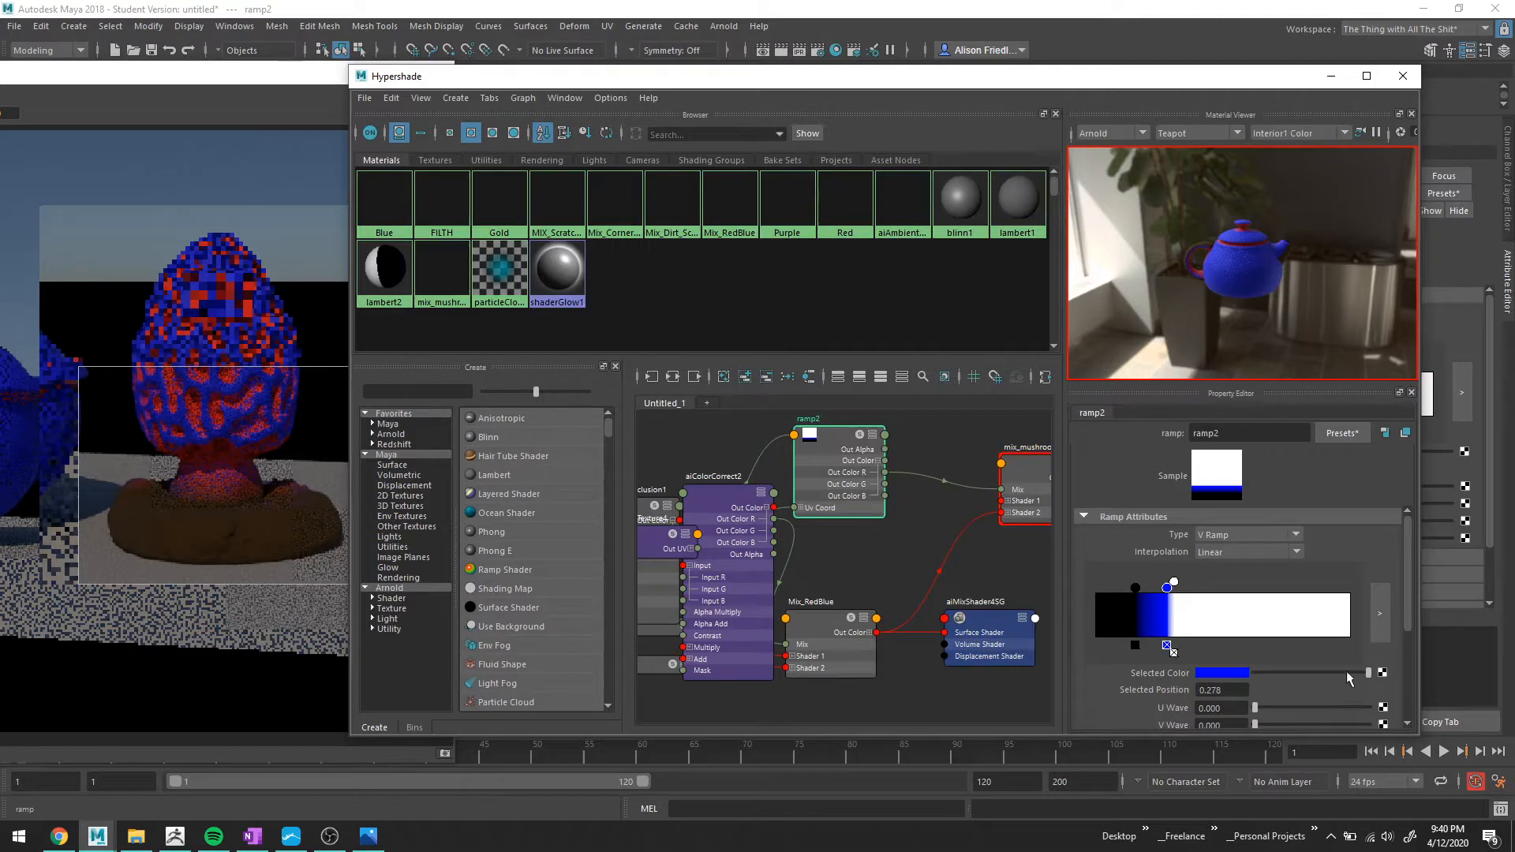
# Map a Noise texture to the colour of ramp2's marker at position 0.278.
pyautogui.click(1382, 673)
pyautogui.write('ramp')
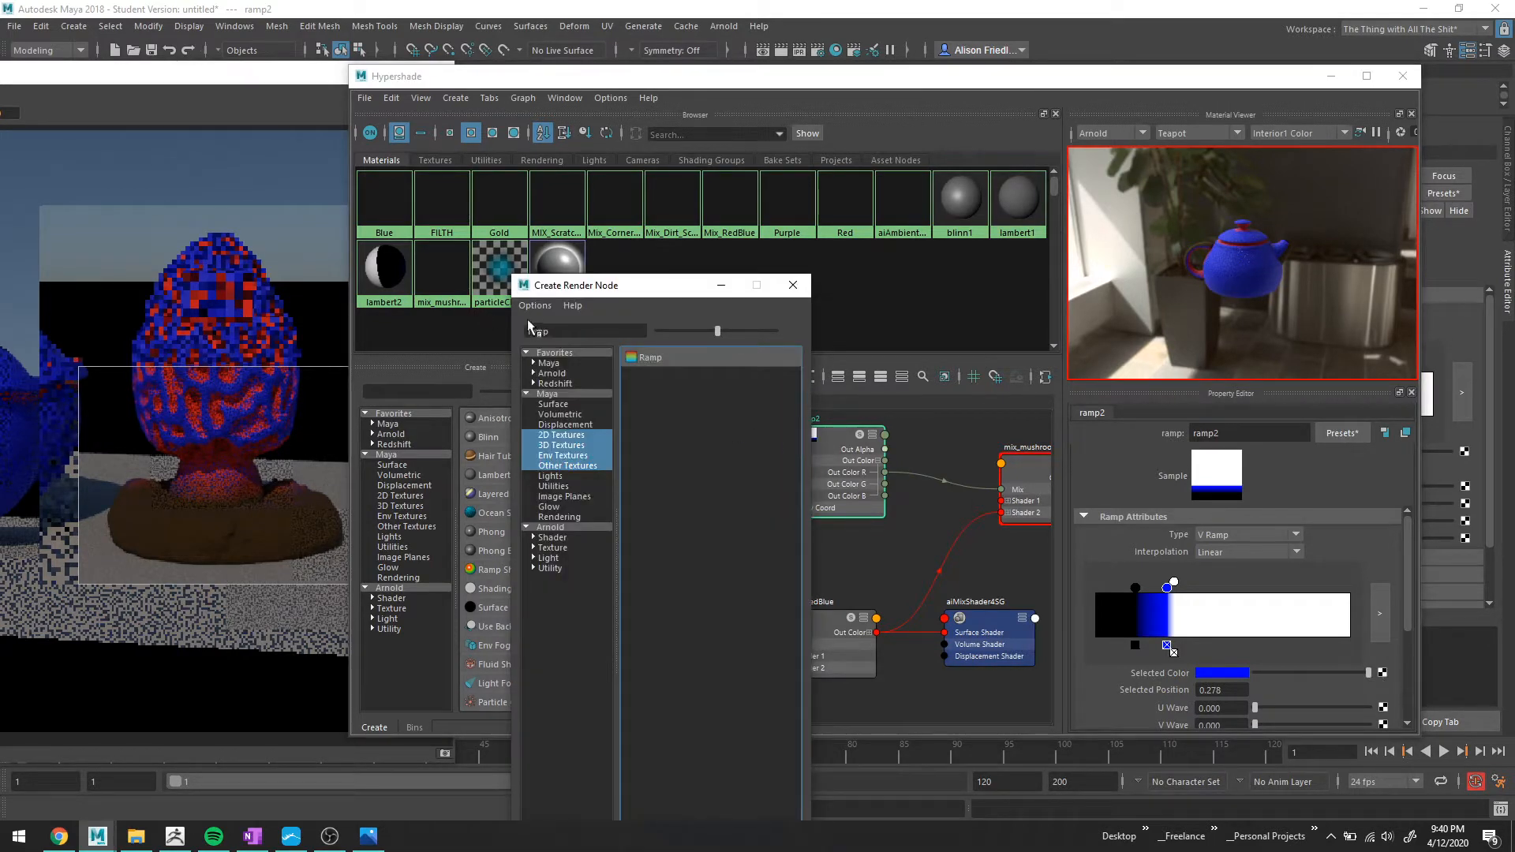
pyautogui.press('BackSpace')
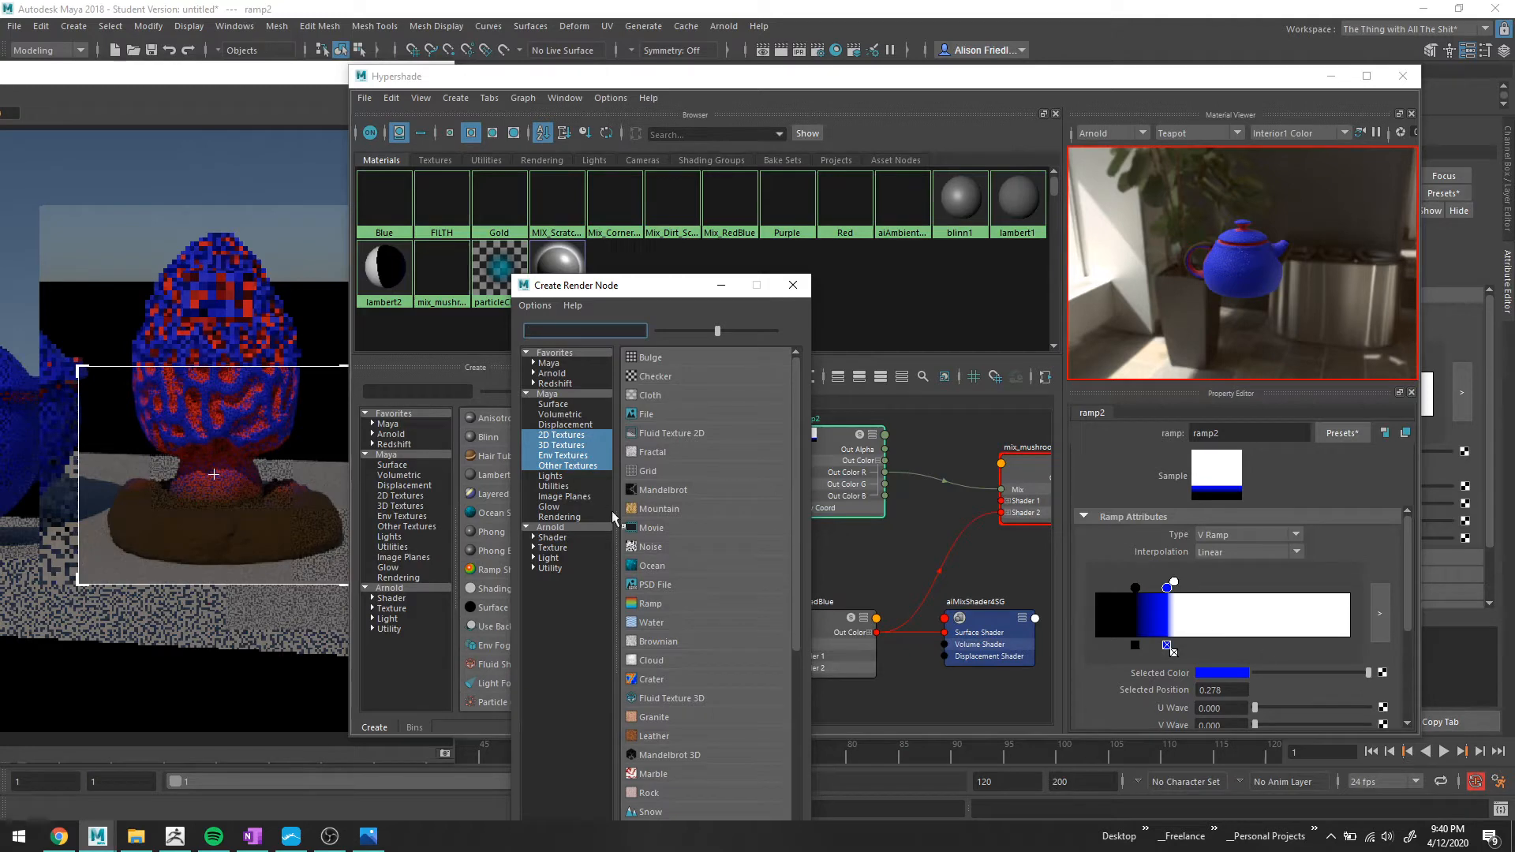
pyautogui.click(641, 546)
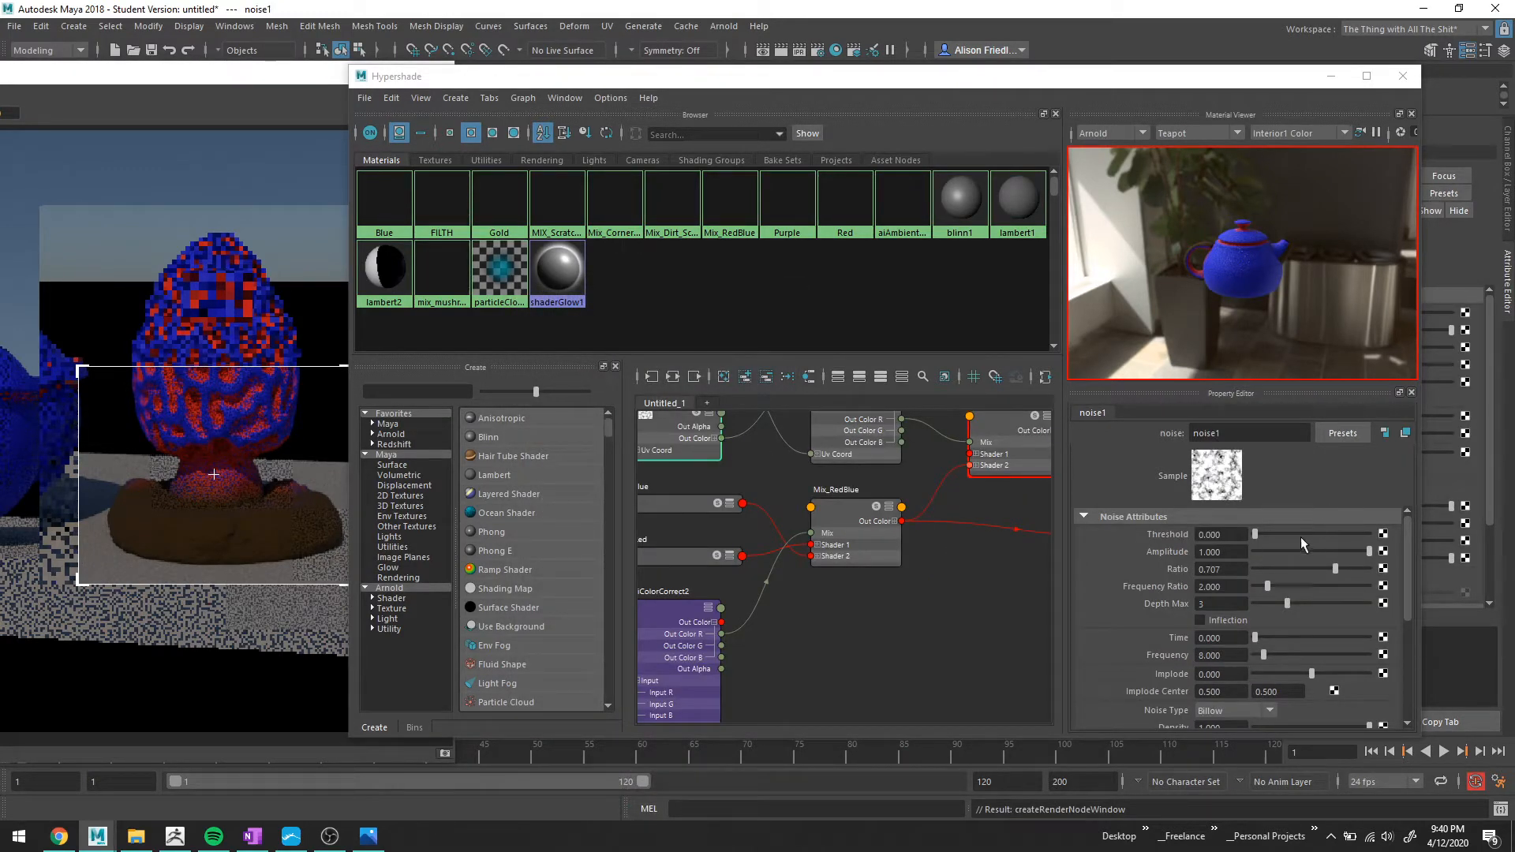
# Set the noise texture's Frequency Ratio to 1 and its Ratio to 0, undoing the trial change to Frequency.
pyautogui.moveTo(1255, 535)
pyautogui.mouseDown()
pyautogui.moveTo(1288, 538)
pyautogui.moveTo(1252, 536)
pyautogui.mouseUp()
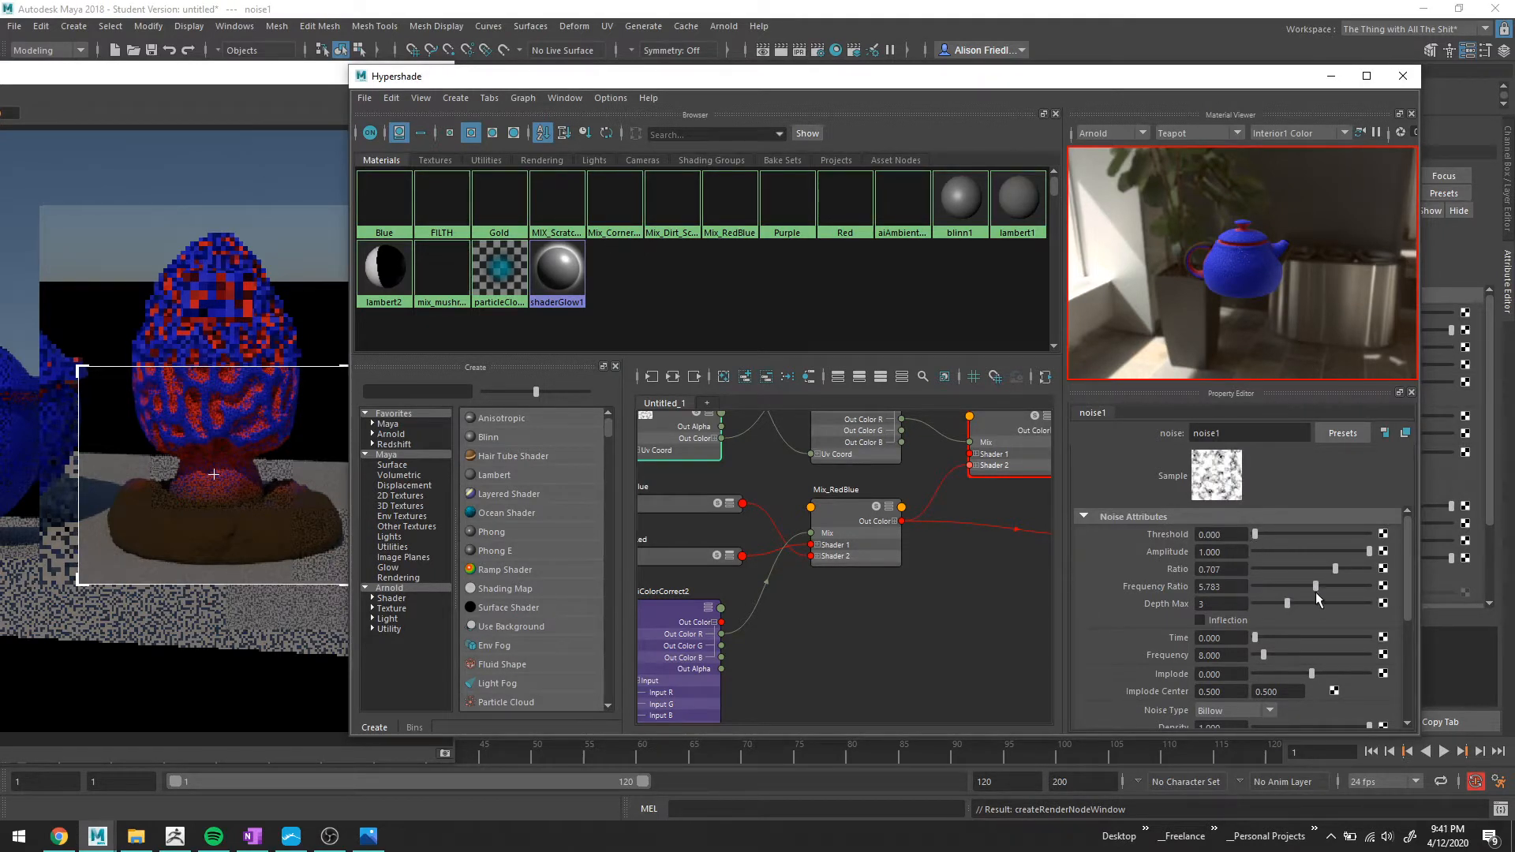
pyautogui.moveTo(1315, 593); pyautogui.dragTo(1213, 593)
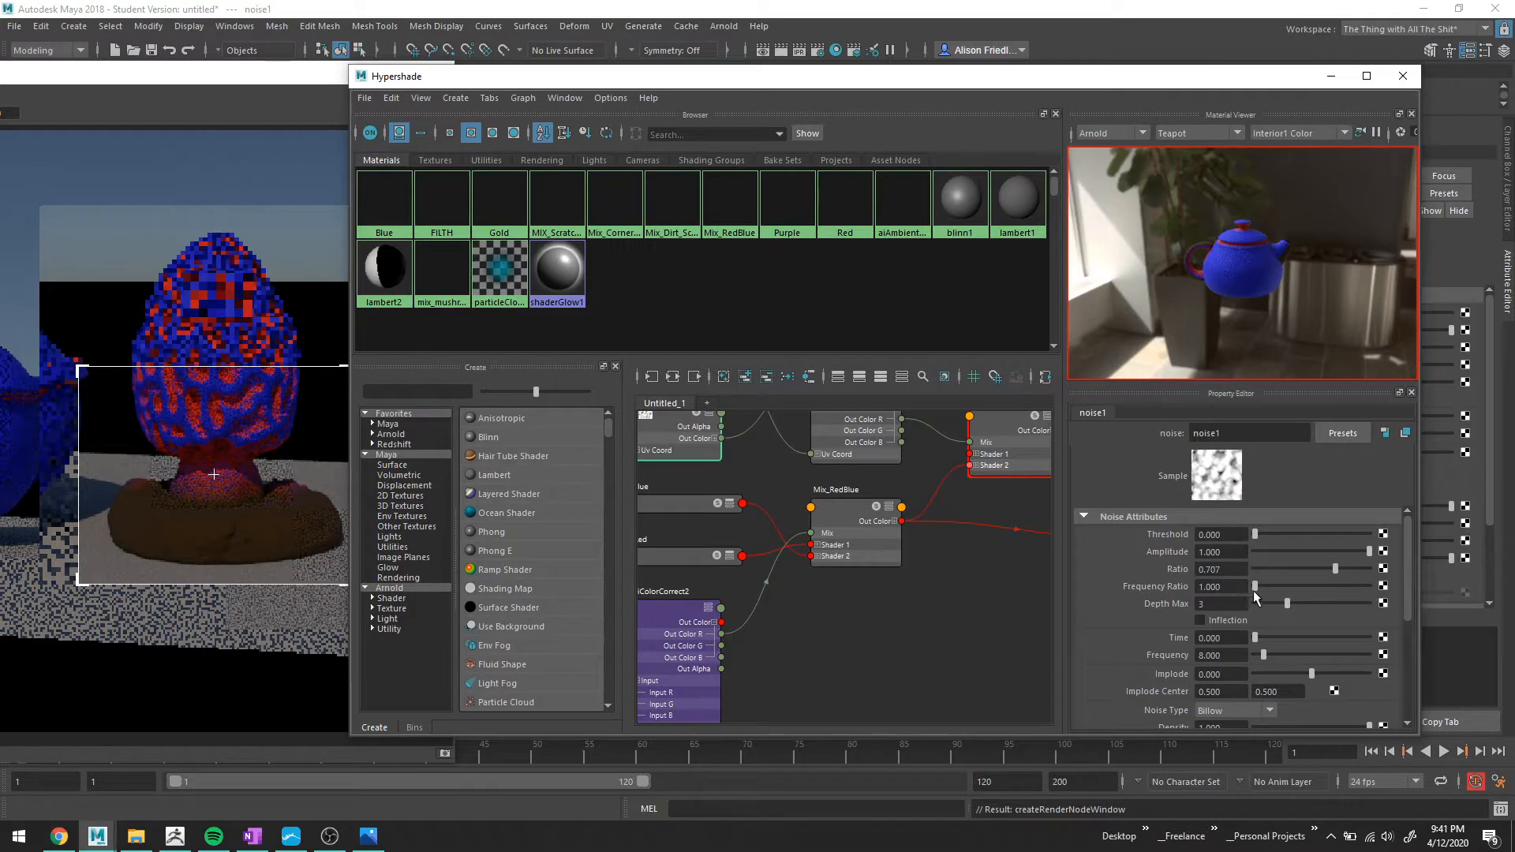
pyautogui.moveTo(1282, 654); pyautogui.dragTo(1227, 661)
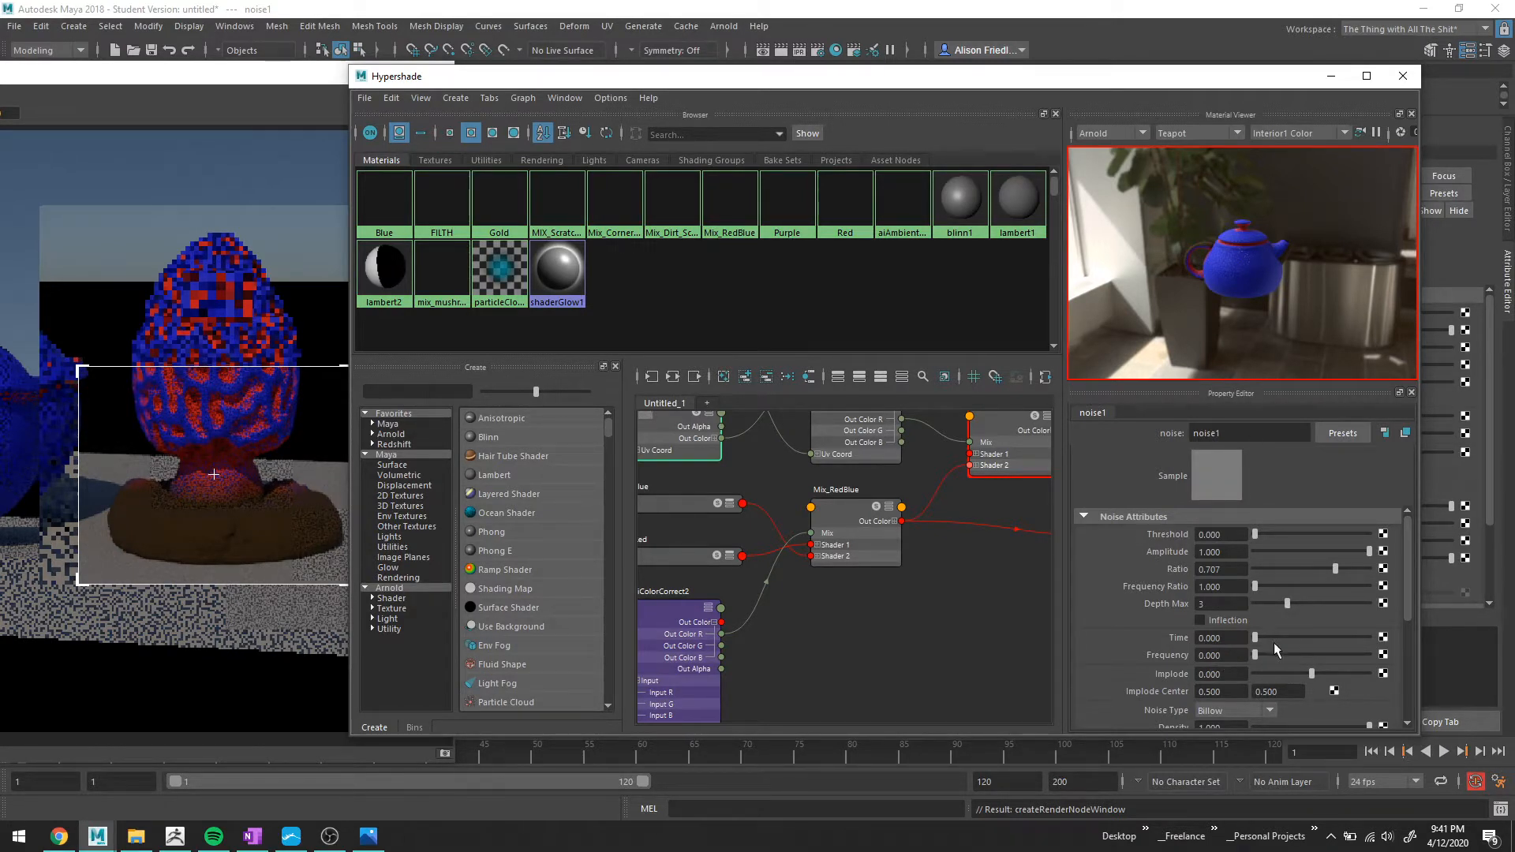
pyautogui.hotkey('ctrl', 'z')
pyautogui.moveTo(1335, 569); pyautogui.dragTo(1247, 582)
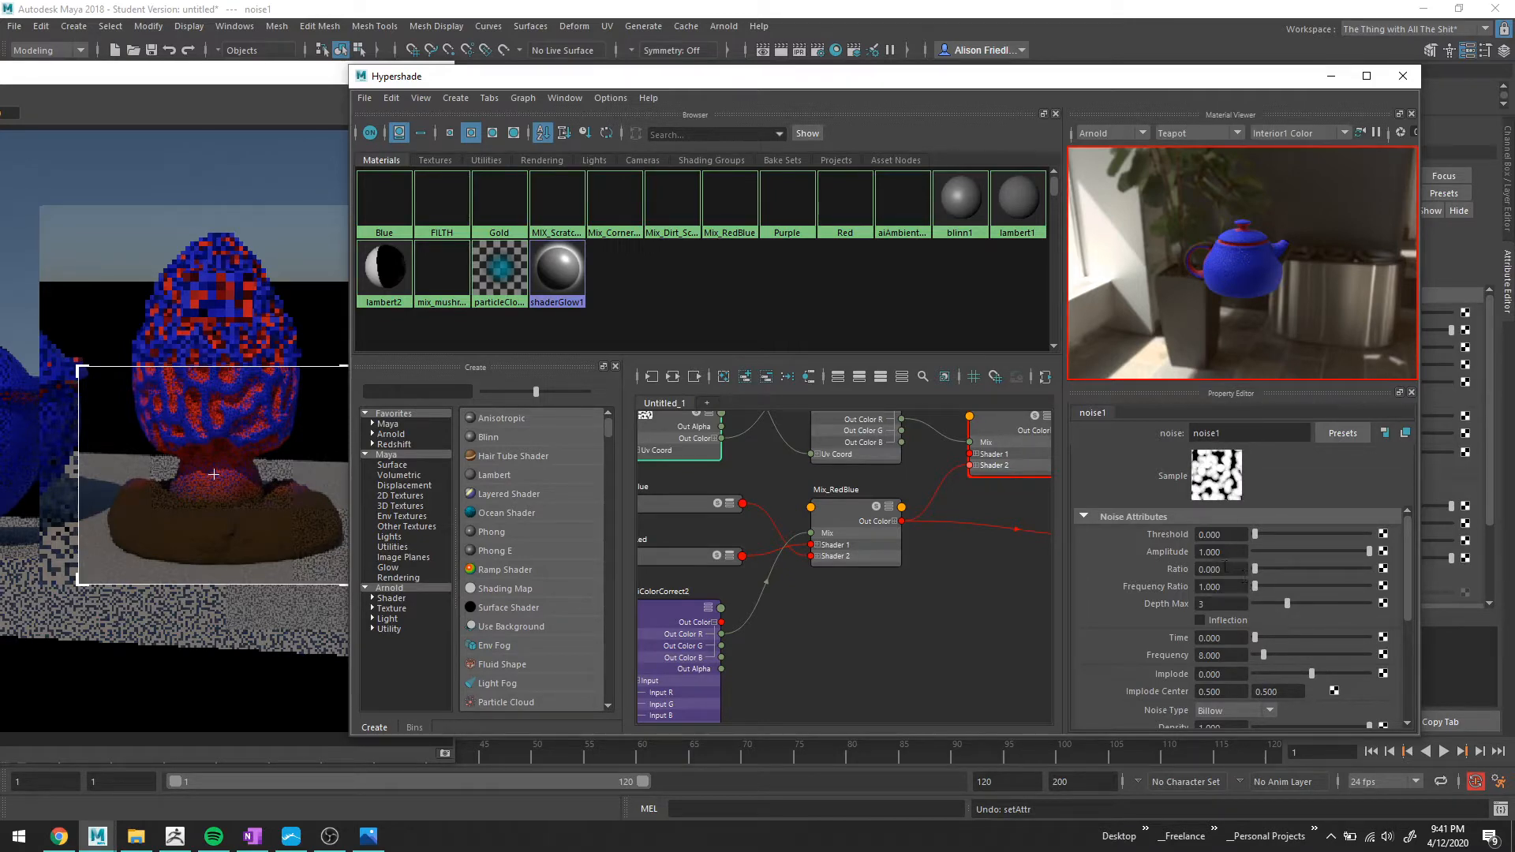
# Select the ramp2 node in the shader graph and restart the interactive render of the mushroom.
pyautogui.scroll(-5, 874, 590)
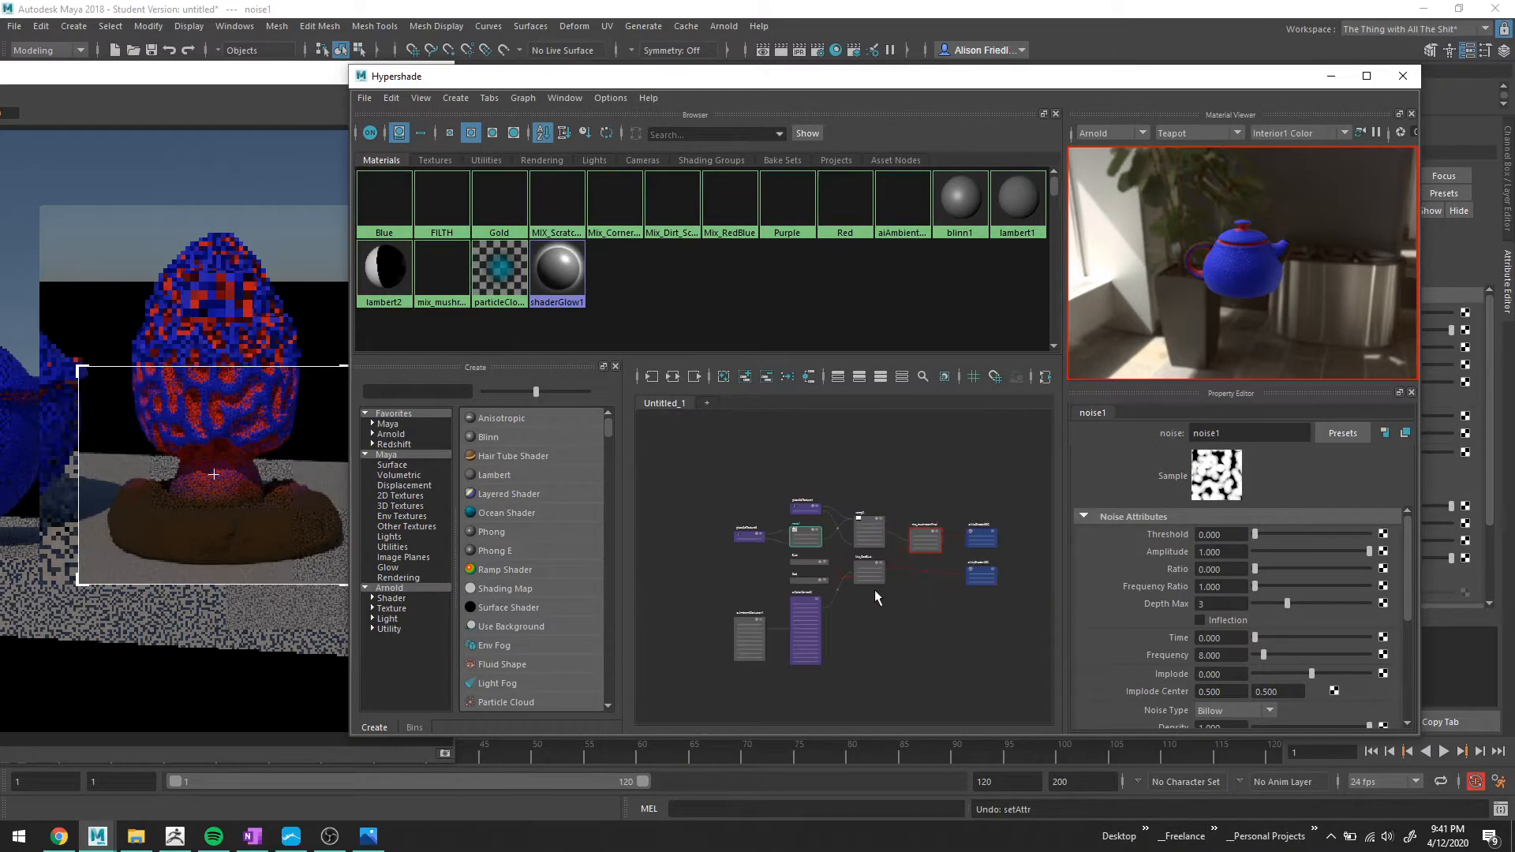
pyautogui.scroll(5, 875, 591)
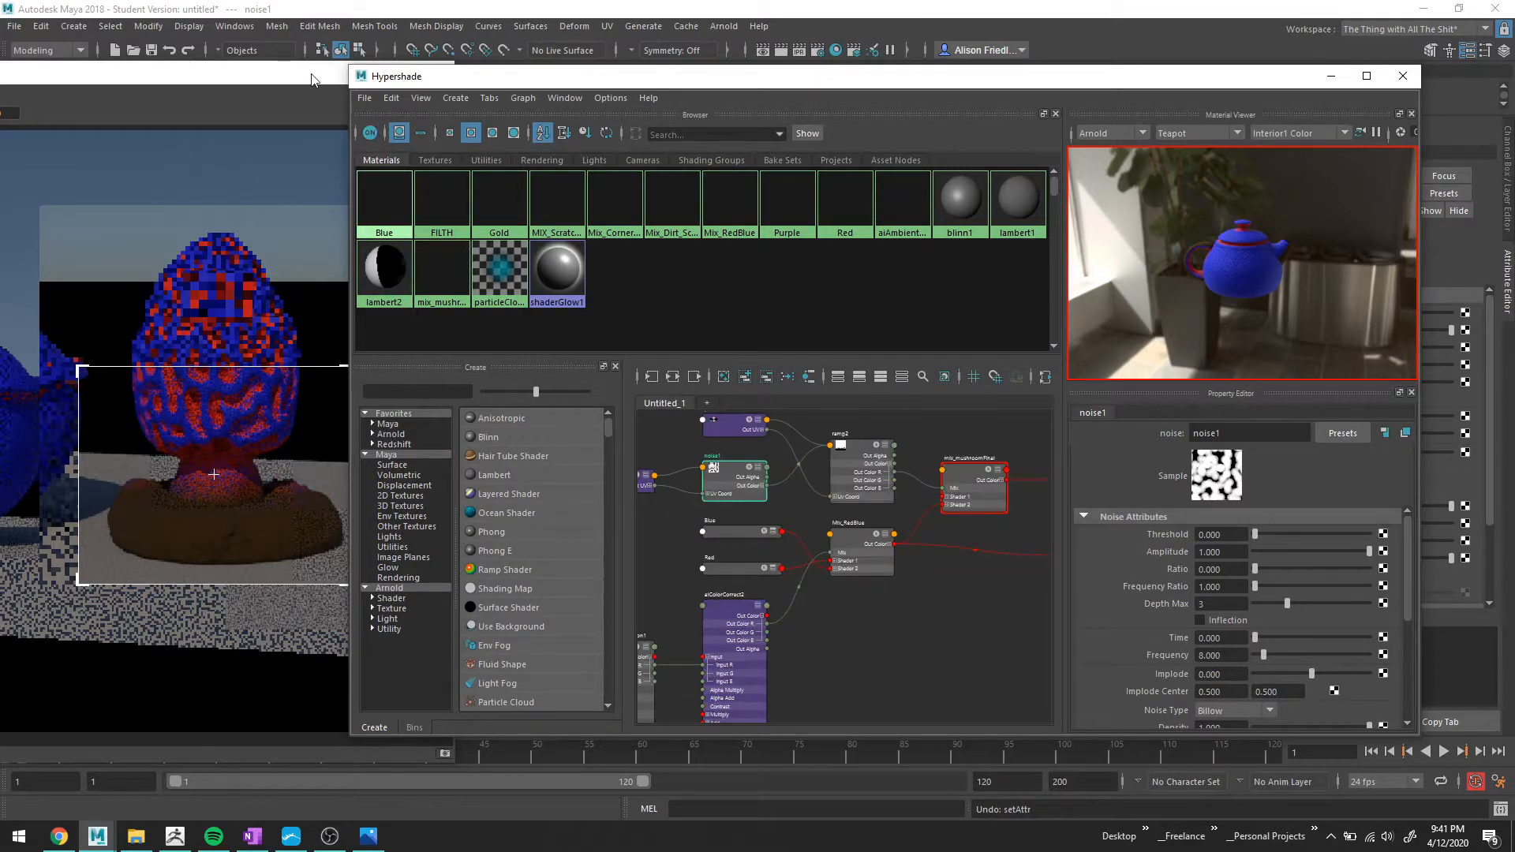
pyautogui.click(854, 457)
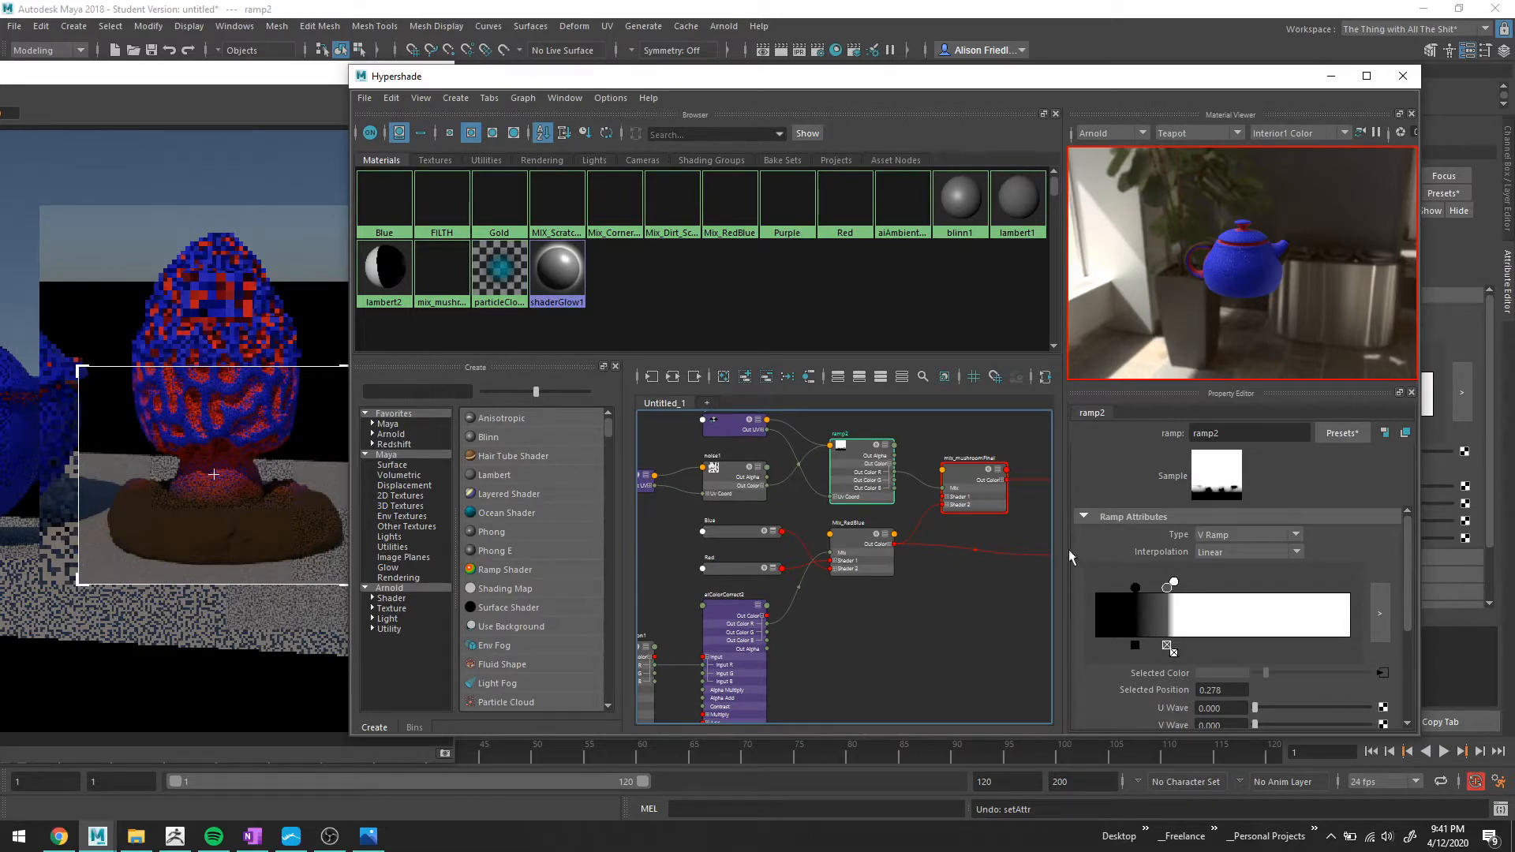
pyautogui.click(314, 86)
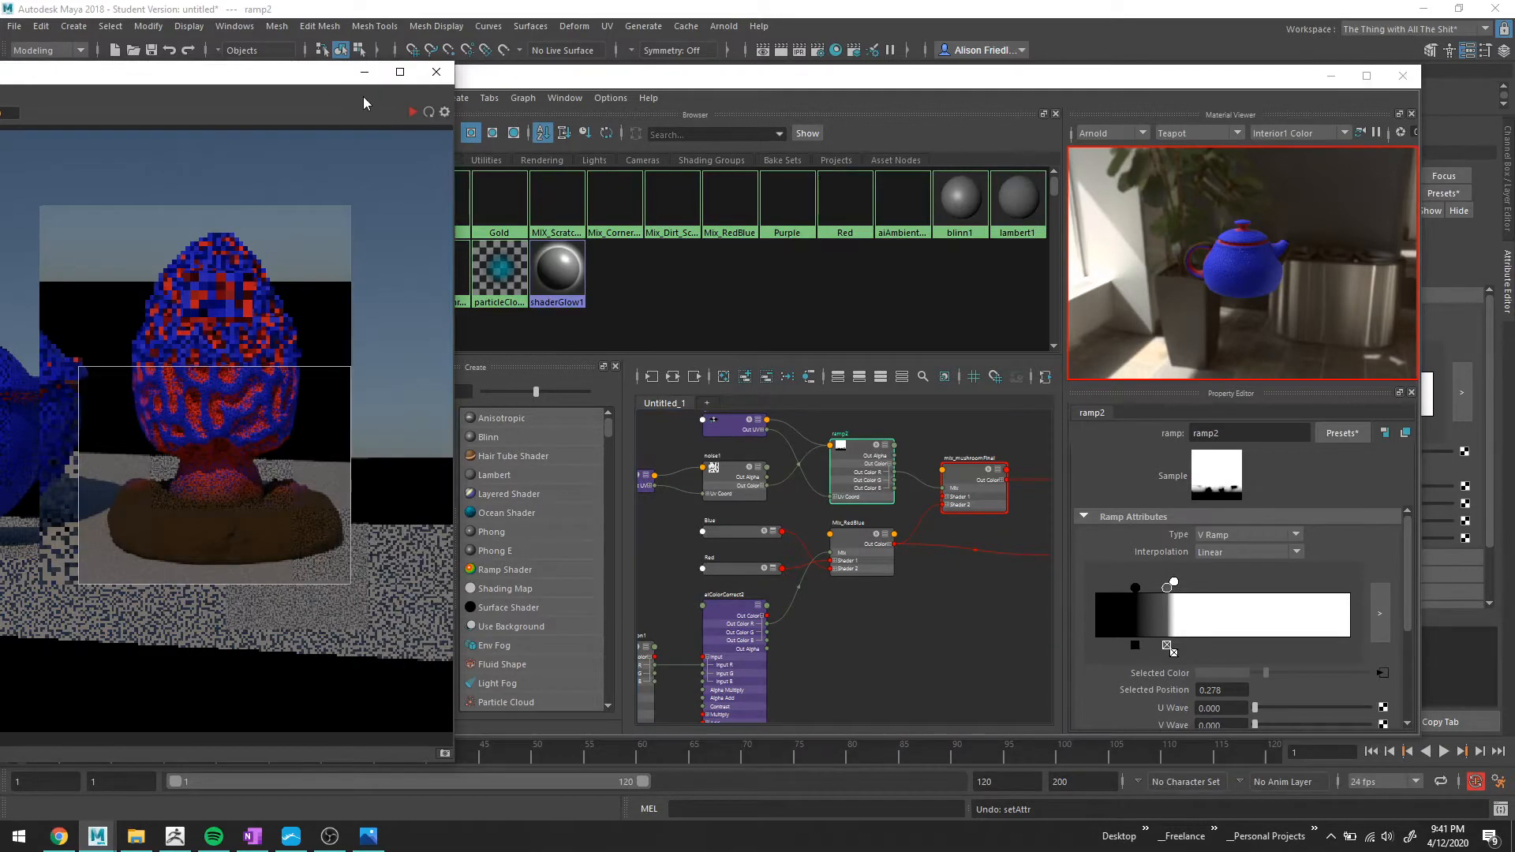
pyautogui.click(411, 112)
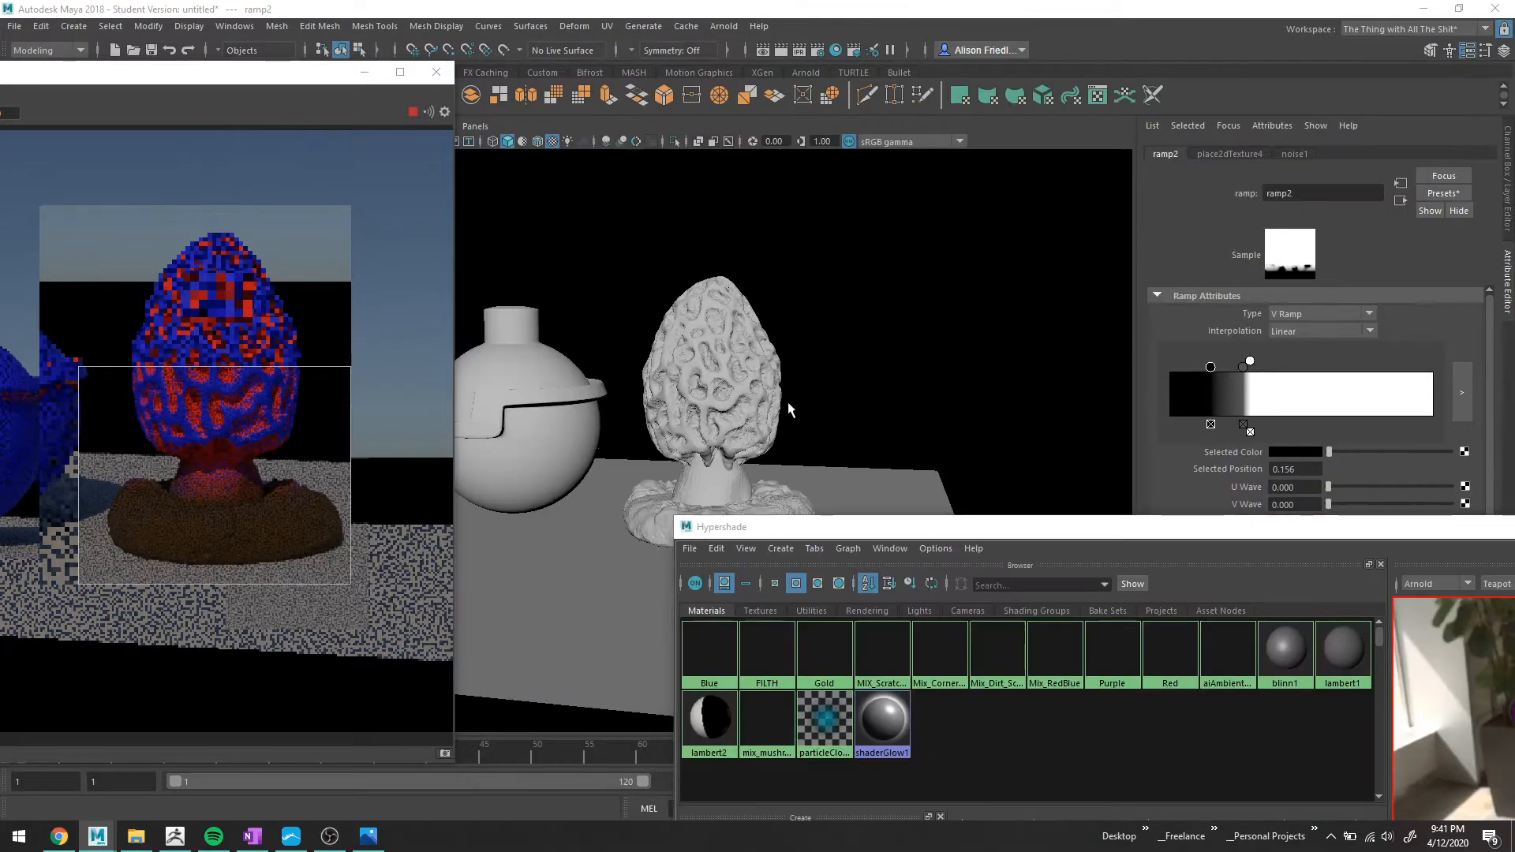
# Select the mushroom model in the viewport and open its Rotate Y value for editing.
pyautogui.keyDown('alt'); pyautogui.moveTo(789, 410); pyautogui.dragTo(692, 396); pyautogui.keyUp('alt')
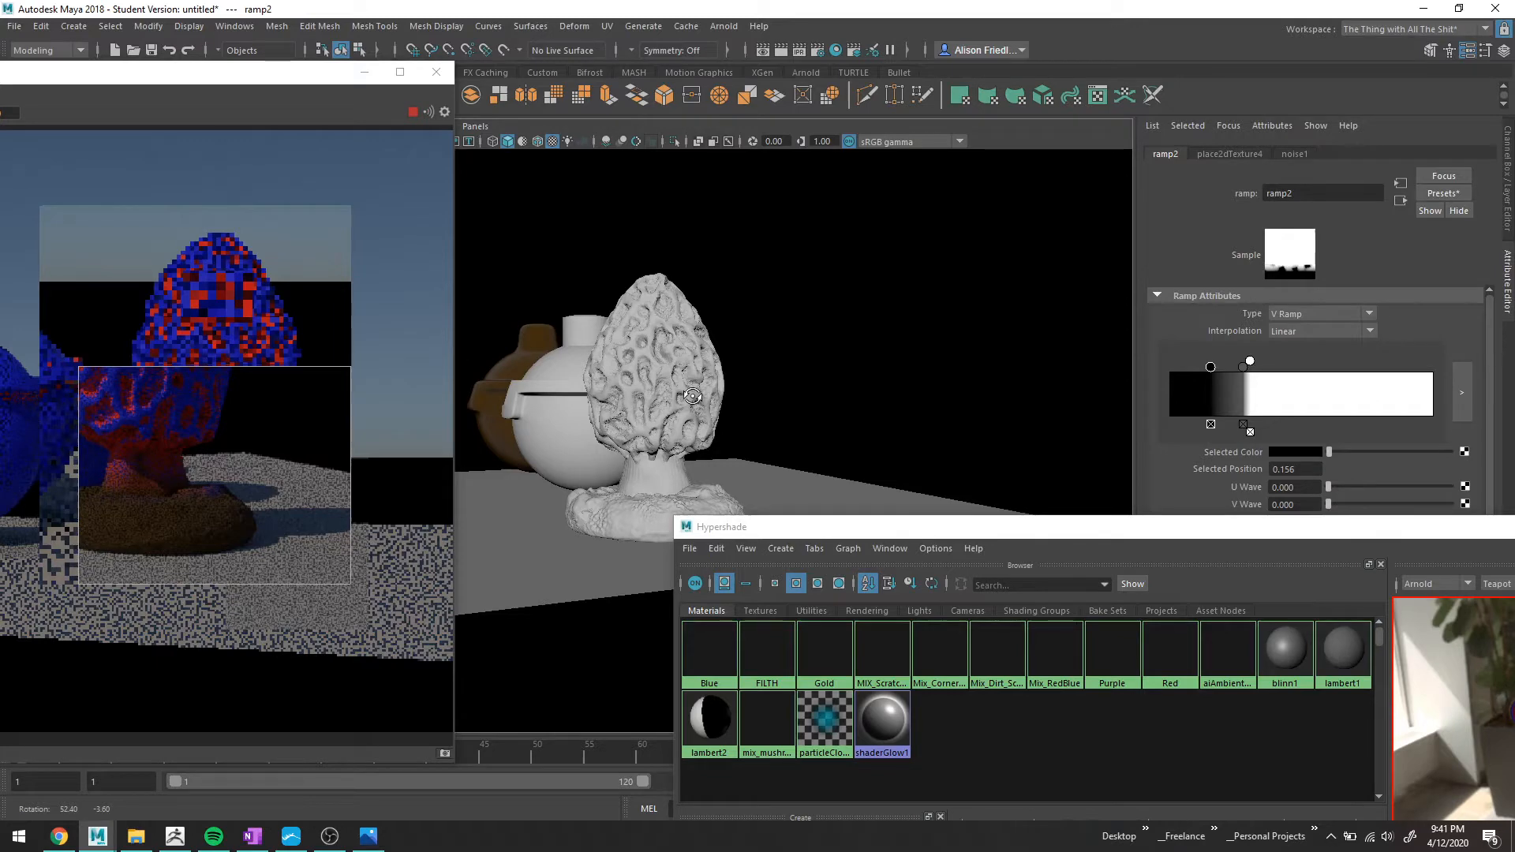
pyautogui.click(692, 396)
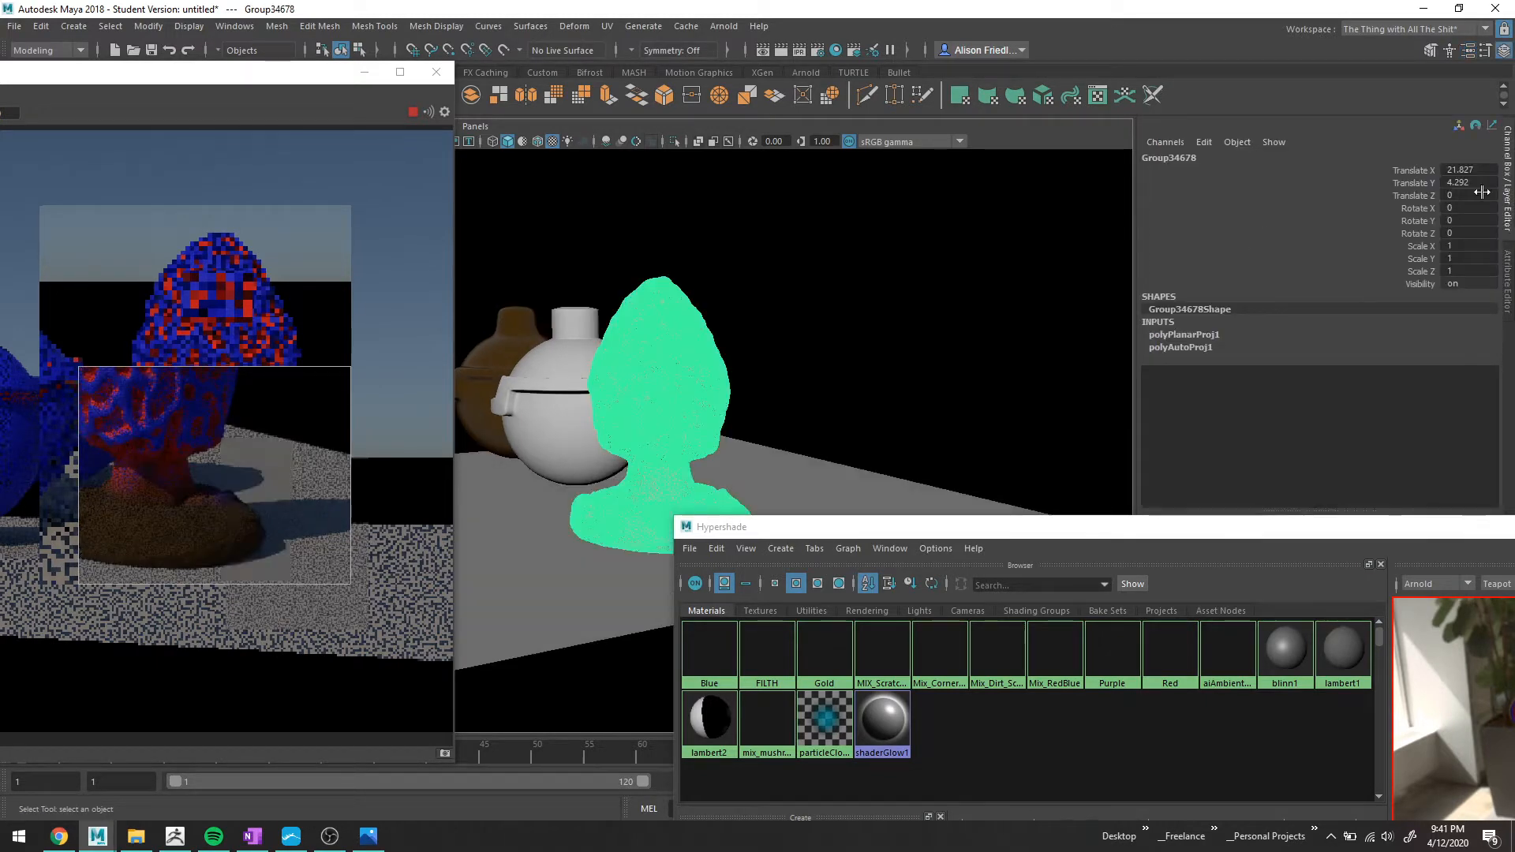
pyautogui.click(1473, 221)
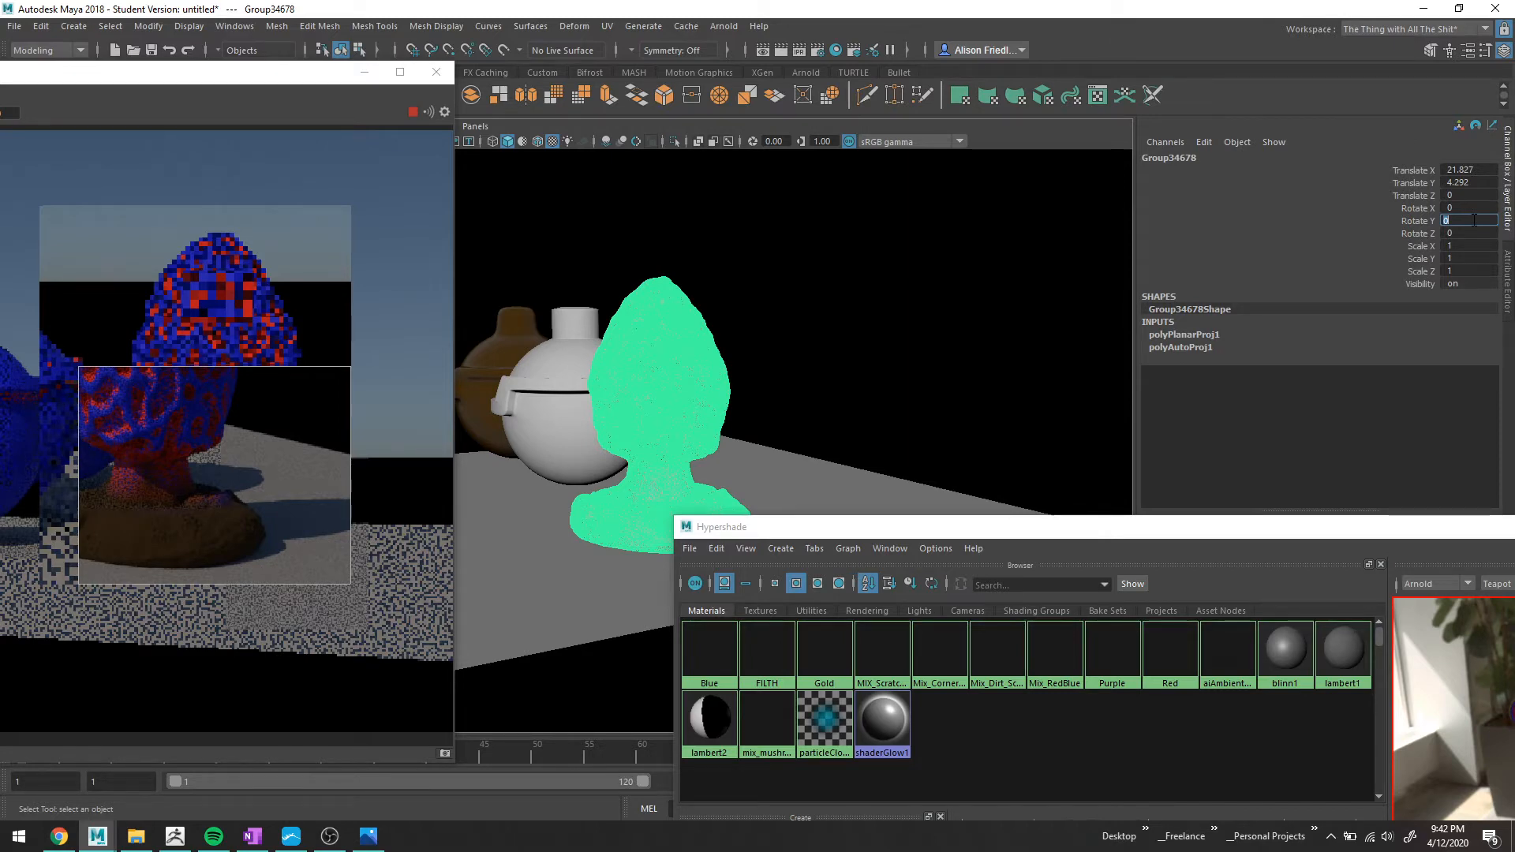
# Move ramp2's white marker to position 0.771 and map a new Ramp texture to its colour.
pyautogui.click(976, 541)
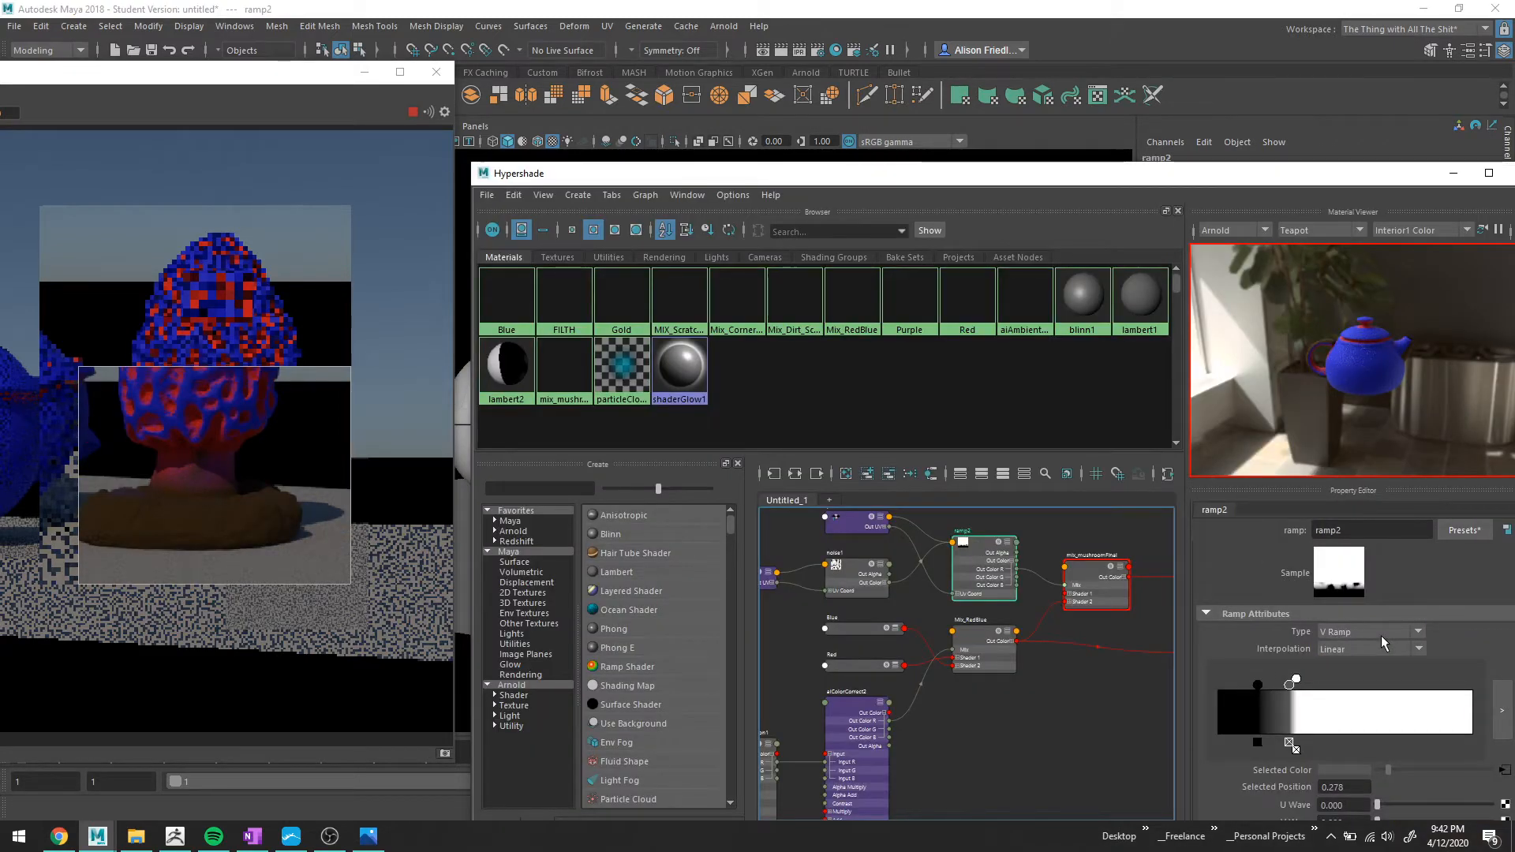
pyautogui.moveTo(1297, 680); pyautogui.dragTo(1415, 674)
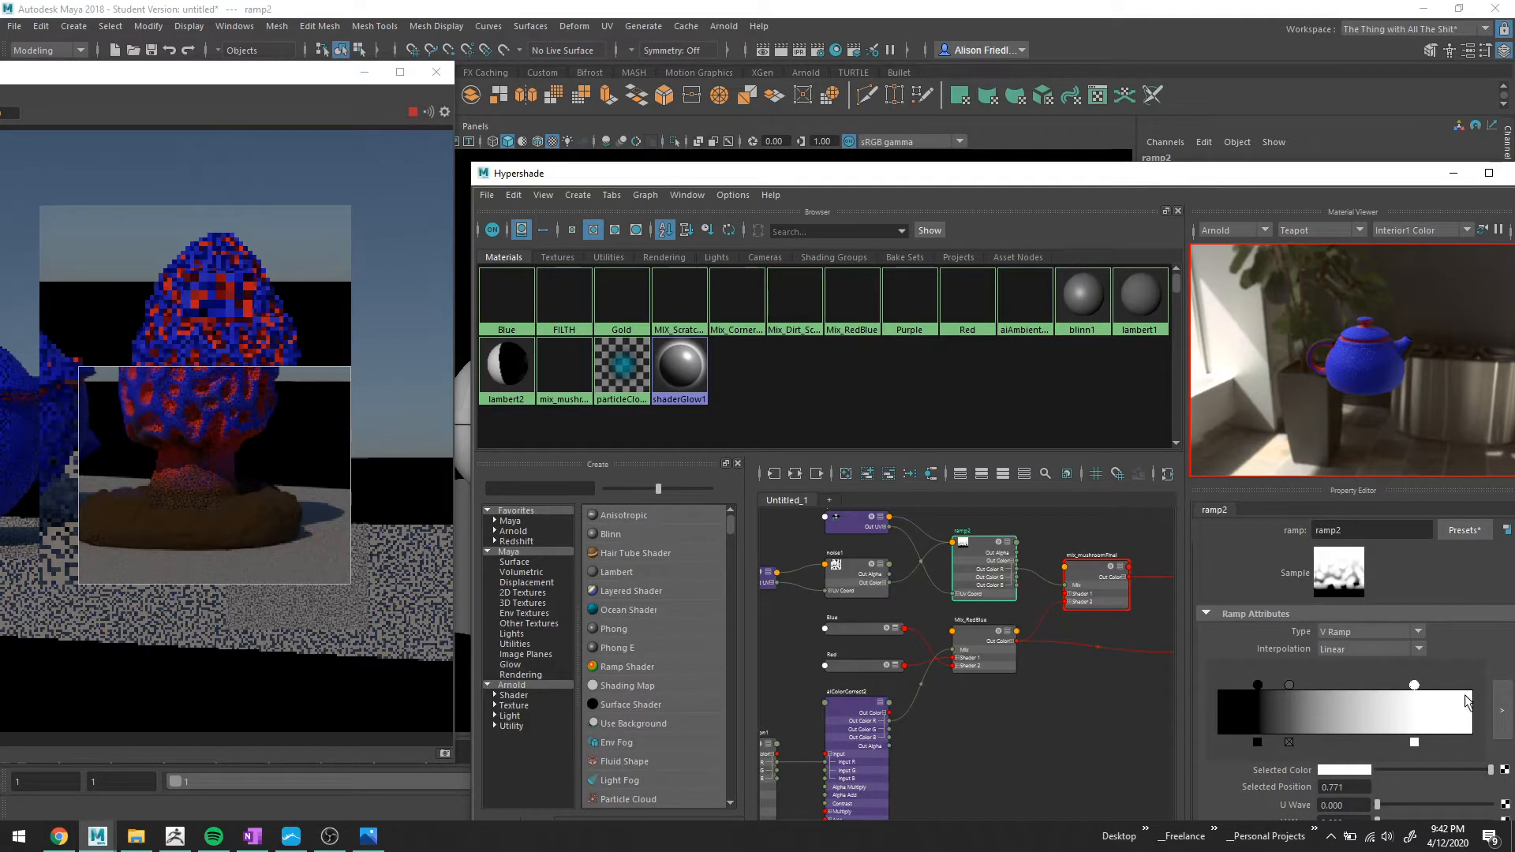
pyautogui.scroll(-1, 1465, 701)
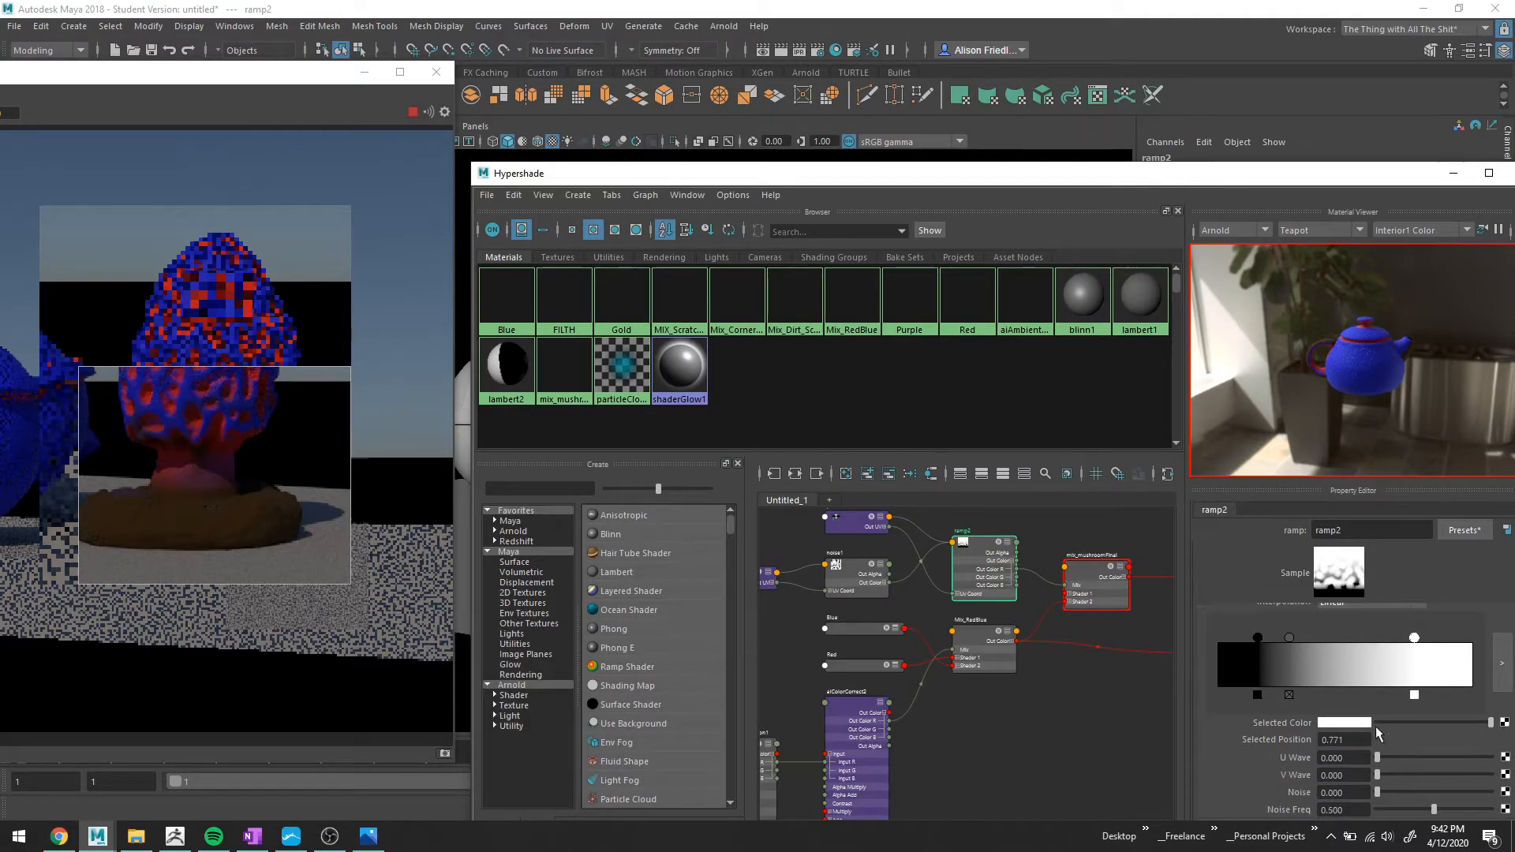
pyautogui.click(1505, 723)
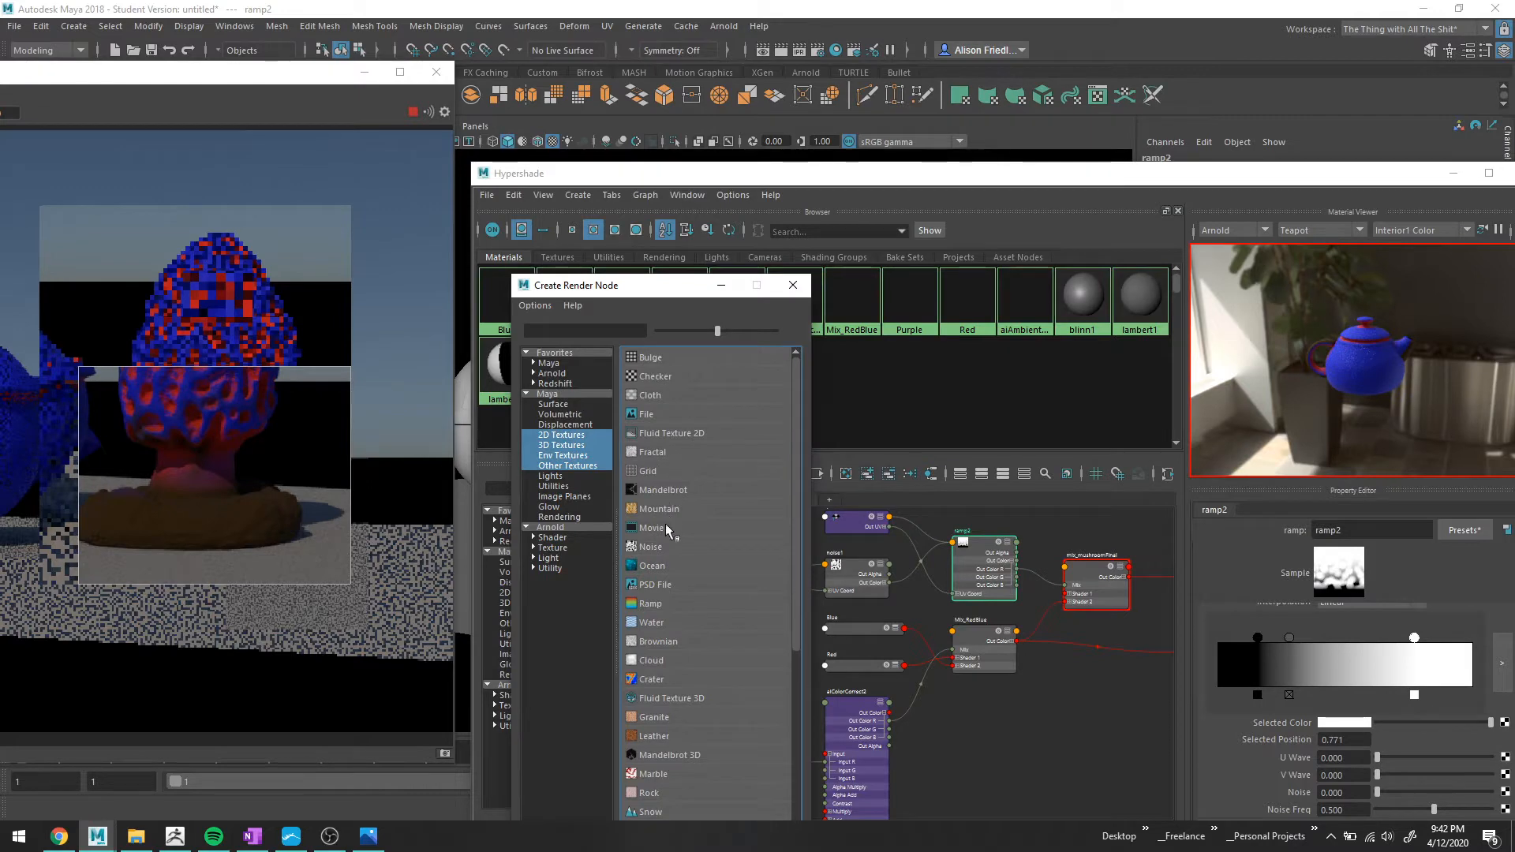
pyautogui.click(647, 604)
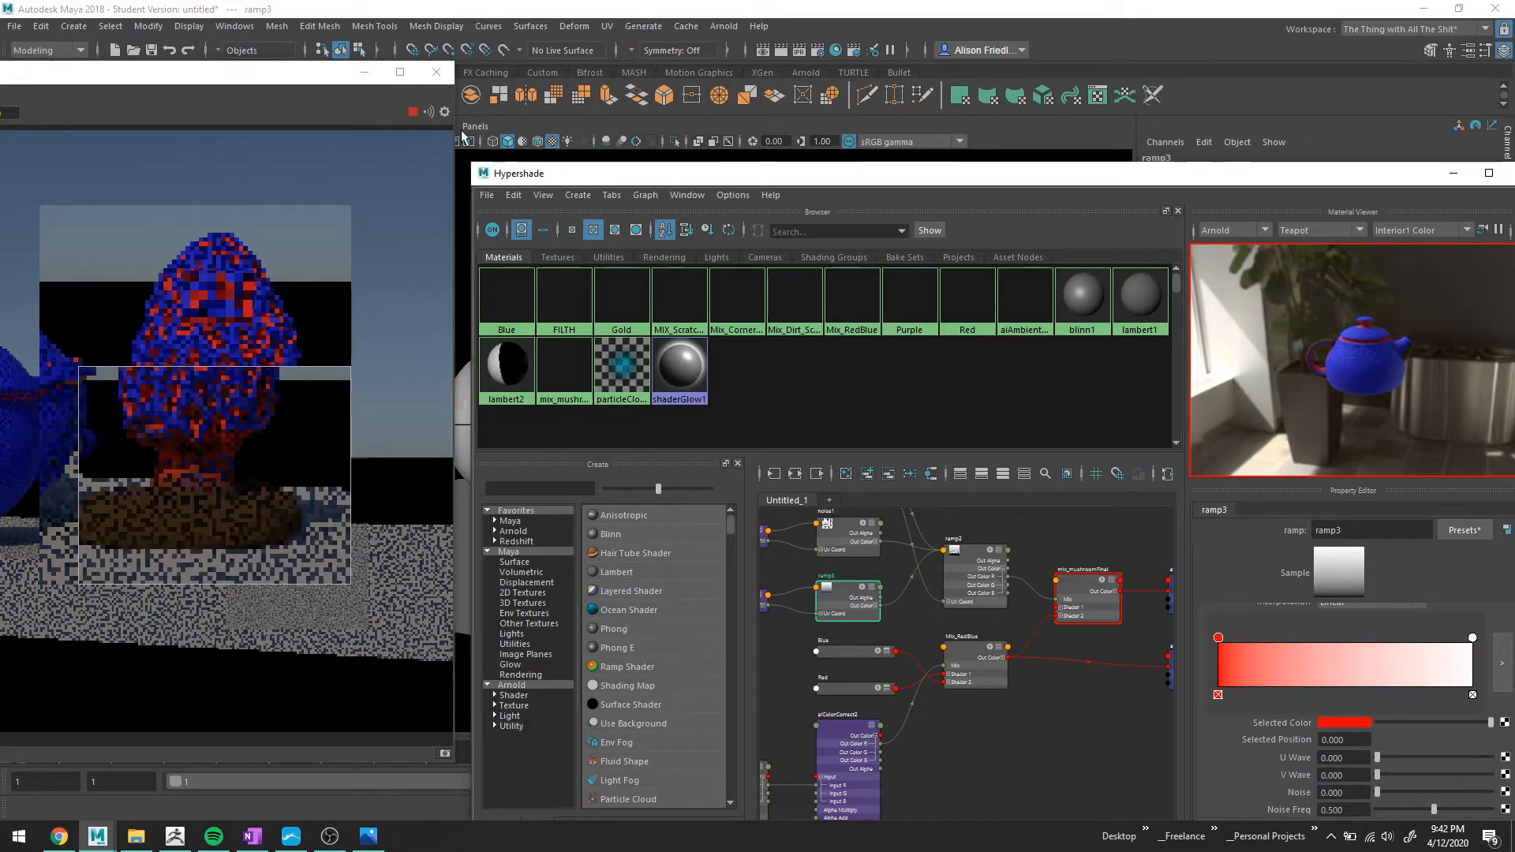
# Colour the new ramp's end marker cyan and add a yellow marker at position 0.486.
pyautogui.click(1472, 638)
pyautogui.click(1358, 727)
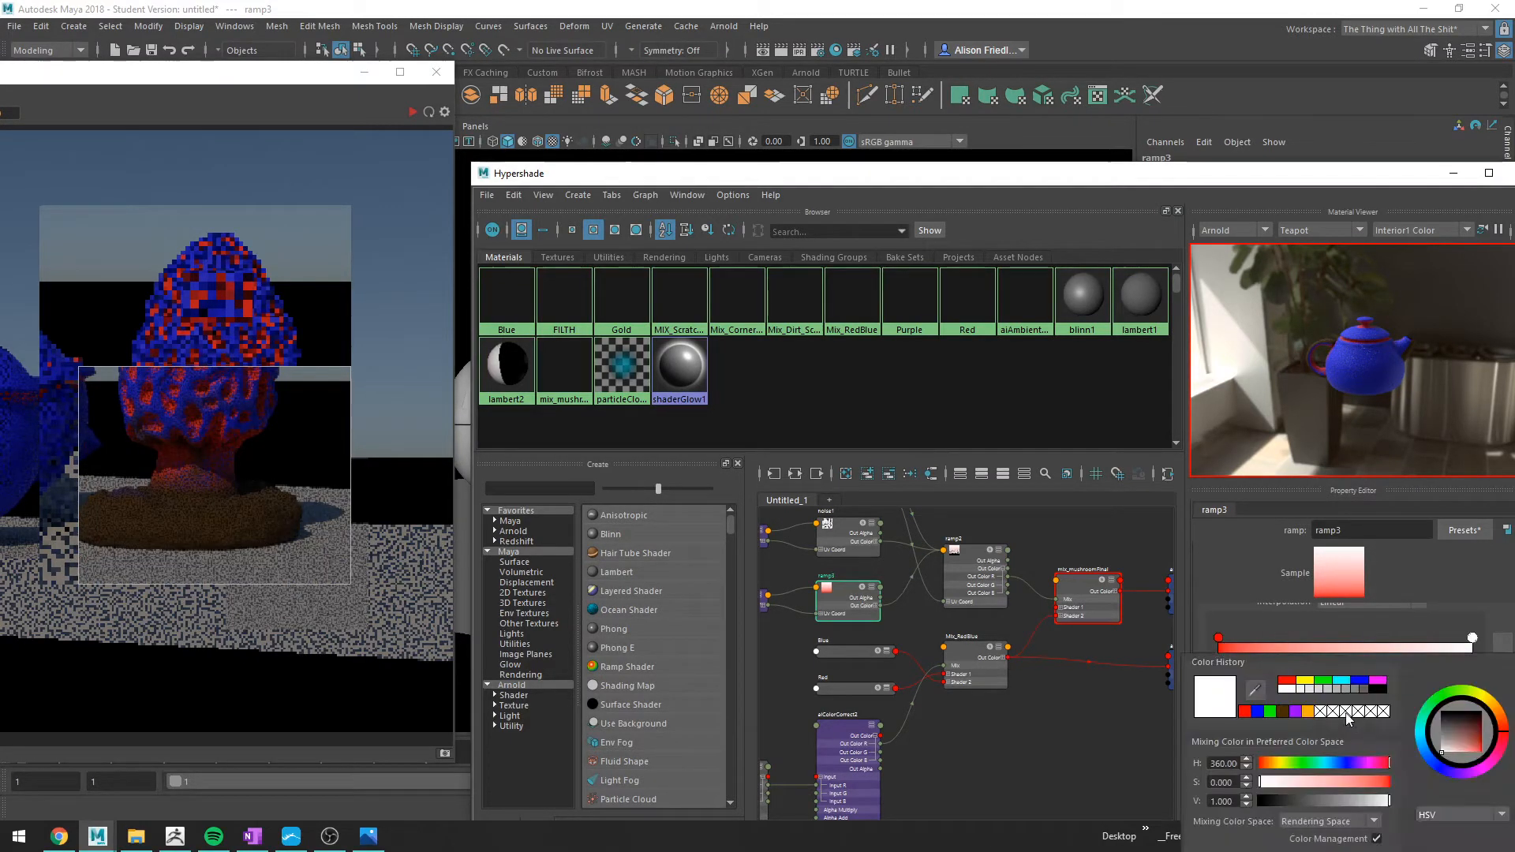
pyautogui.click(1345, 684)
pyautogui.click(1341, 639)
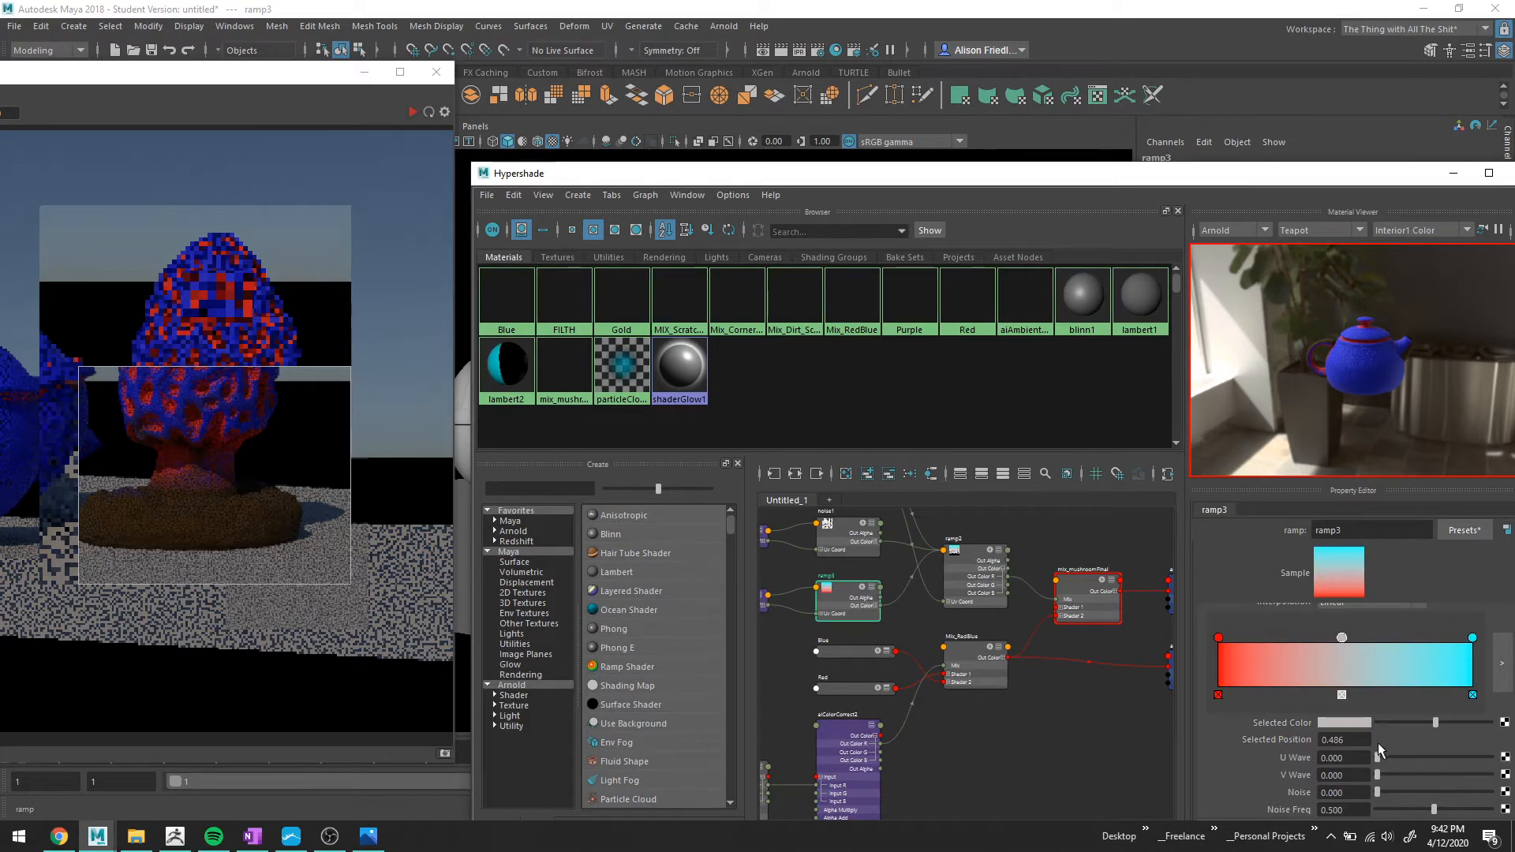
pyautogui.click(1356, 723)
pyautogui.click(1288, 644)
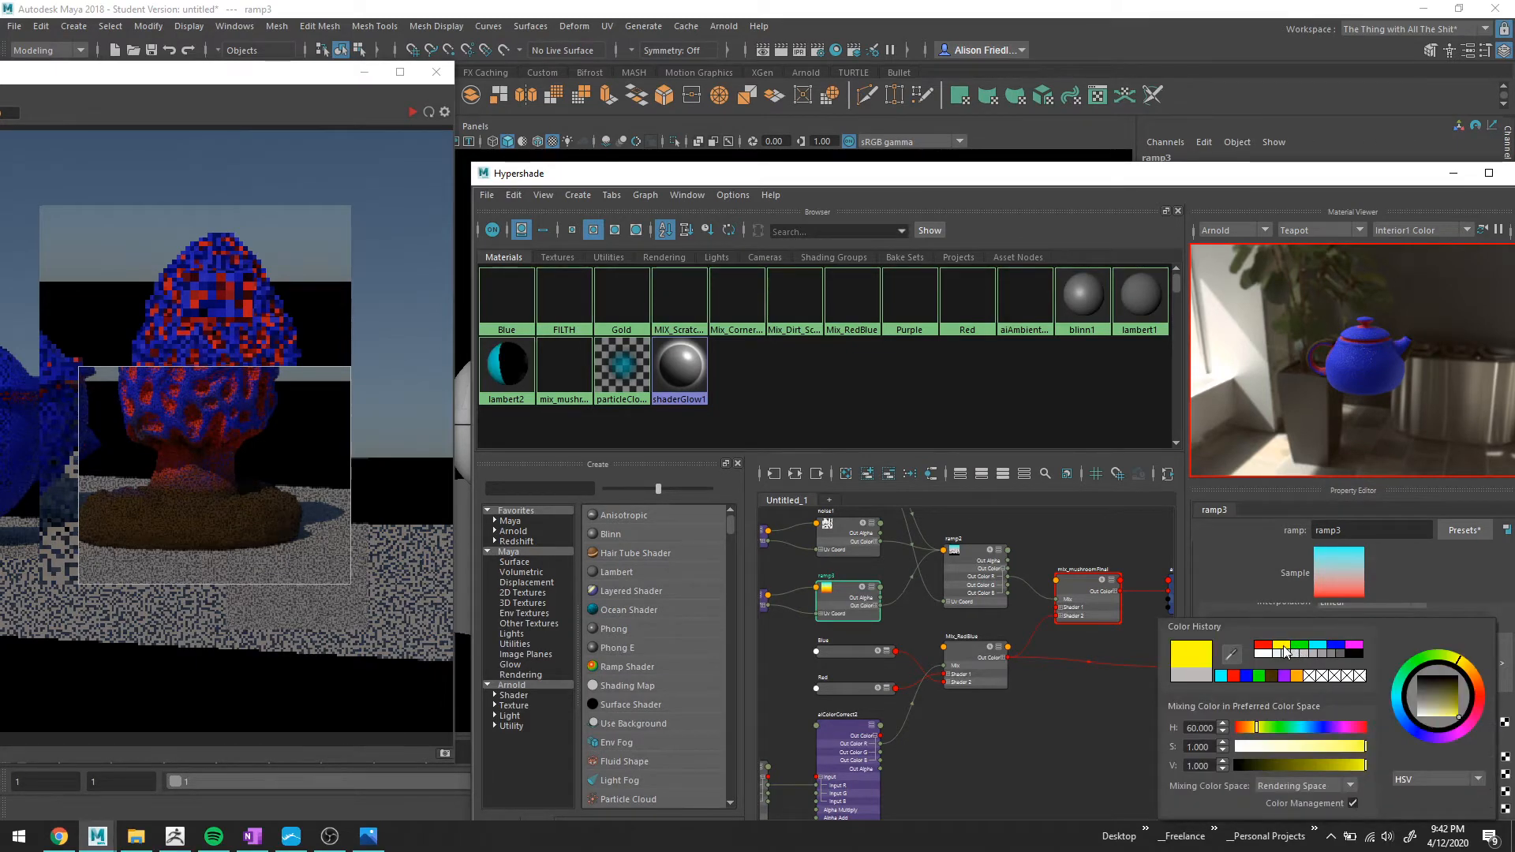
# Open the ramp mapped to ramp2's marker at 0.771 and set its type to U Ramp.
pyautogui.click(968, 557)
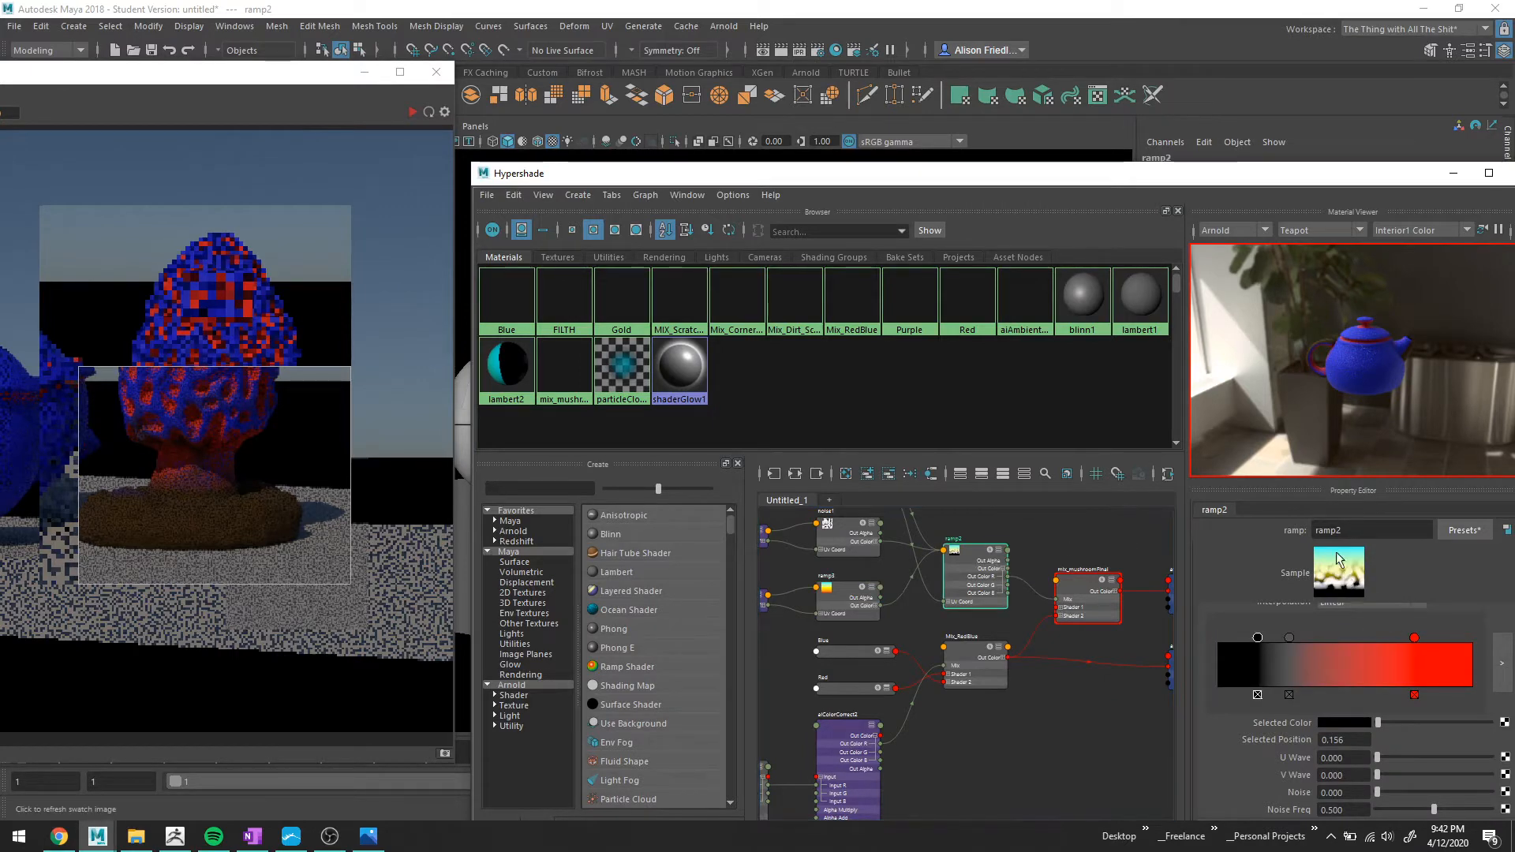
pyautogui.moveTo(1144, 175); pyautogui.dragTo(970, 104)
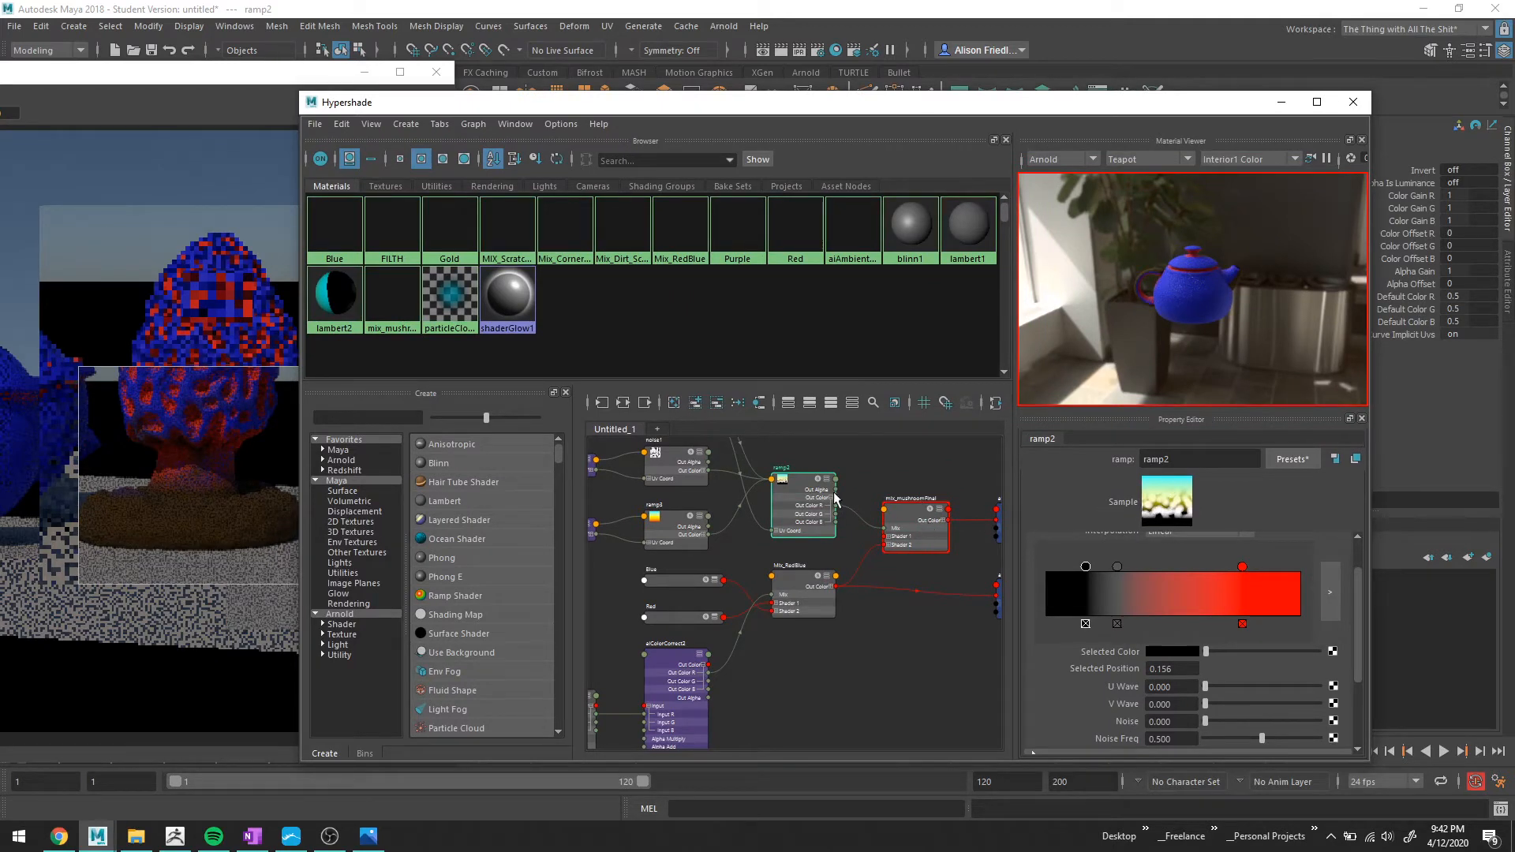
pyautogui.click(1240, 568)
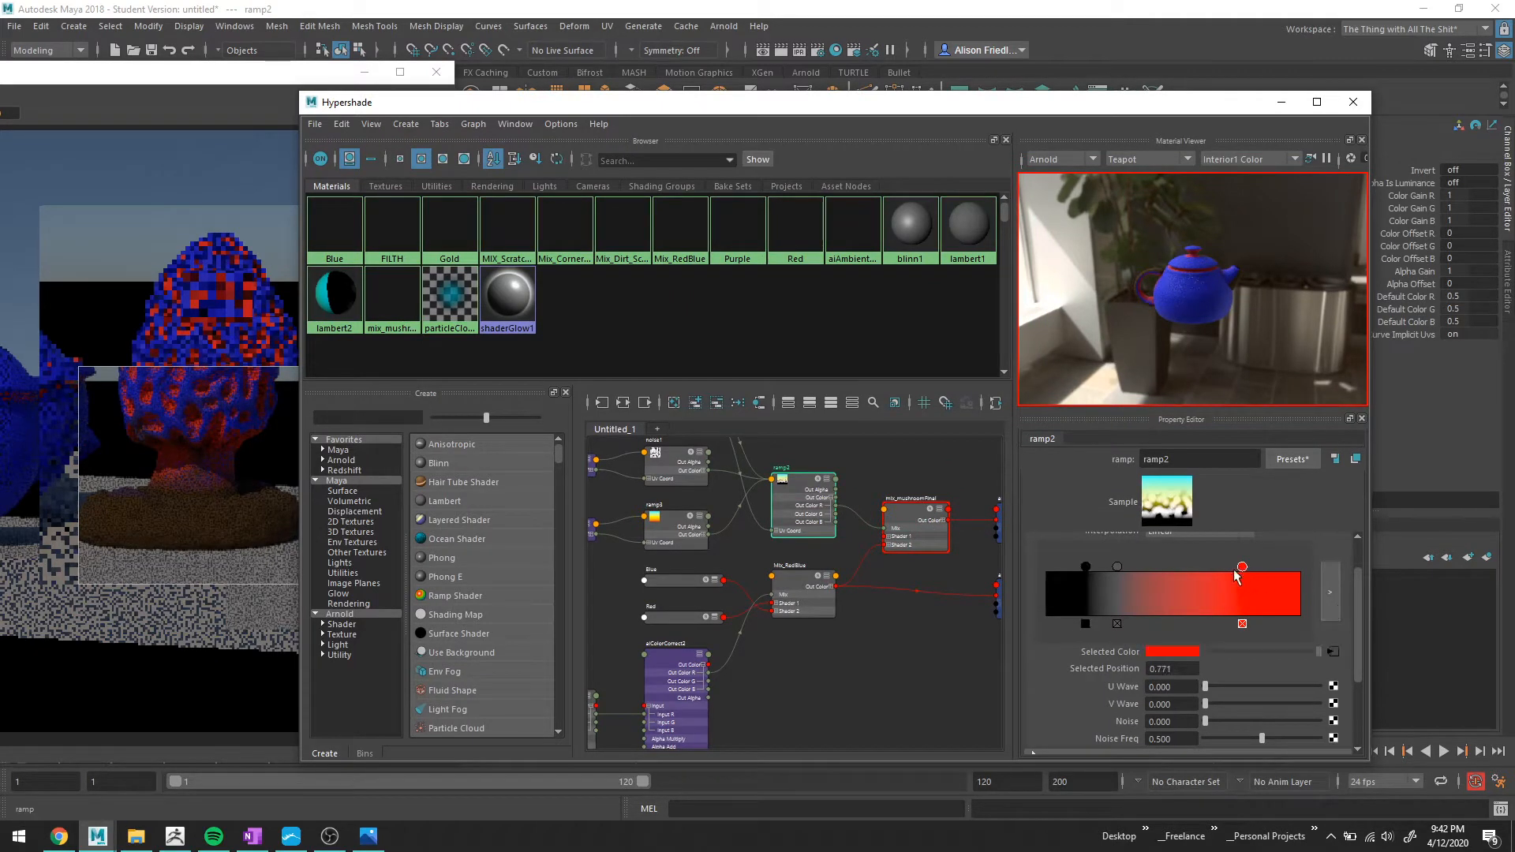
pyautogui.click(1332, 652)
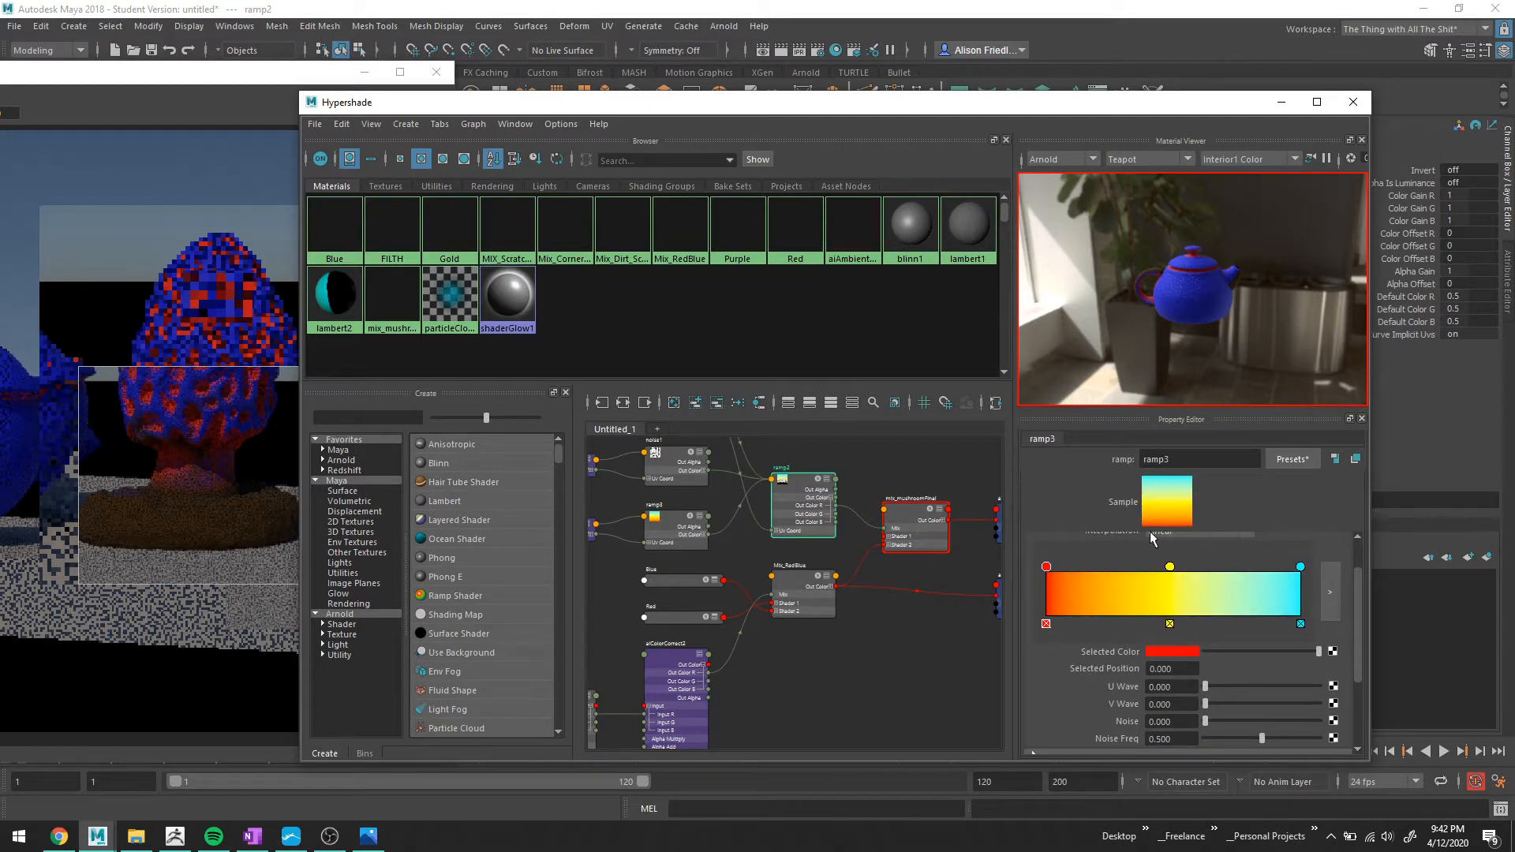
pyautogui.scroll(2, 1177, 559)
pyautogui.click(1177, 557)
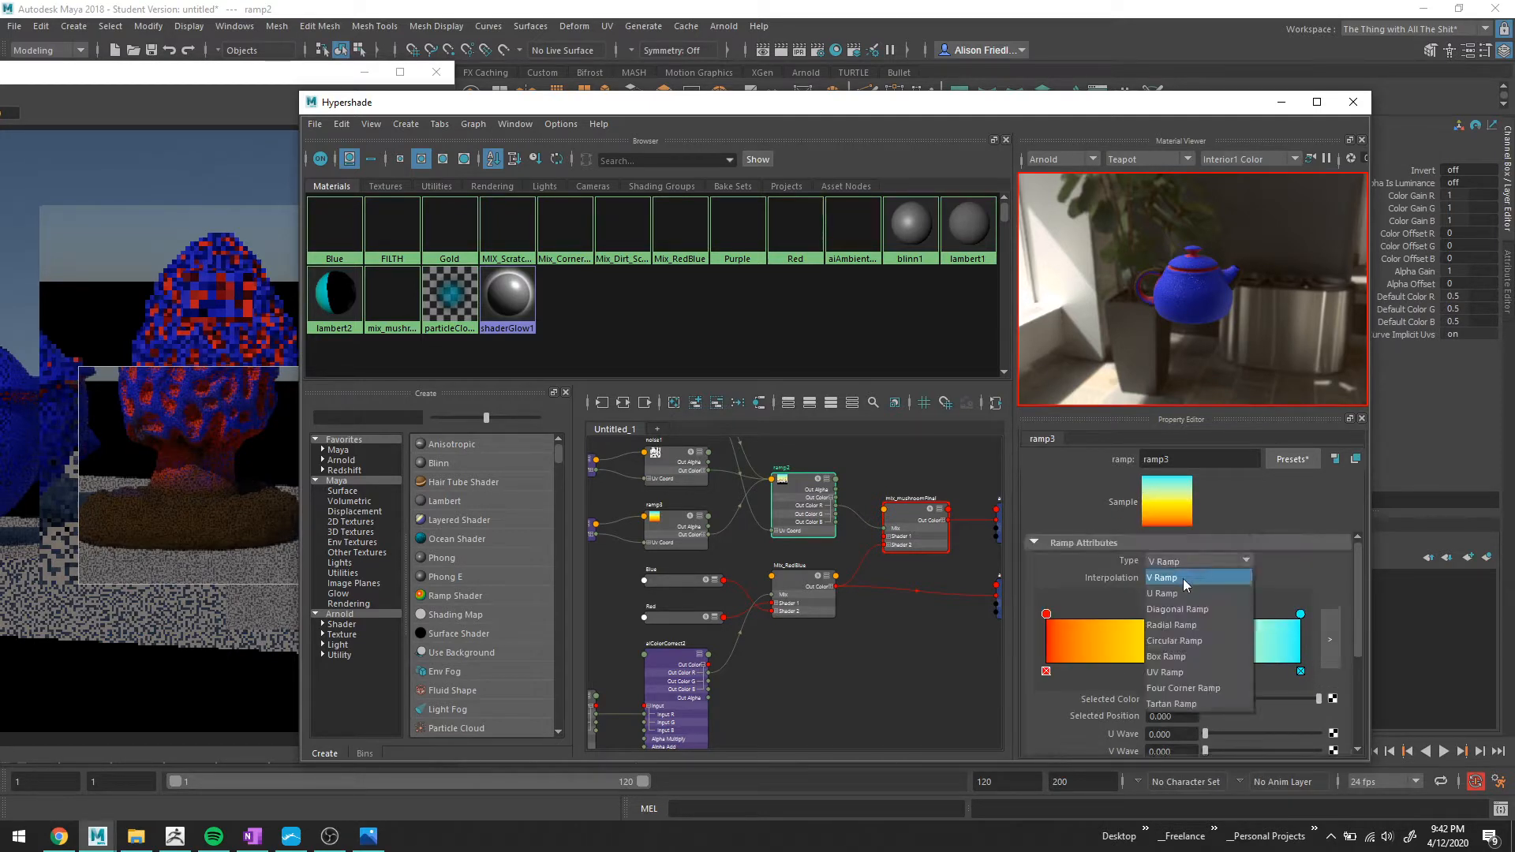
pyautogui.click(1185, 588)
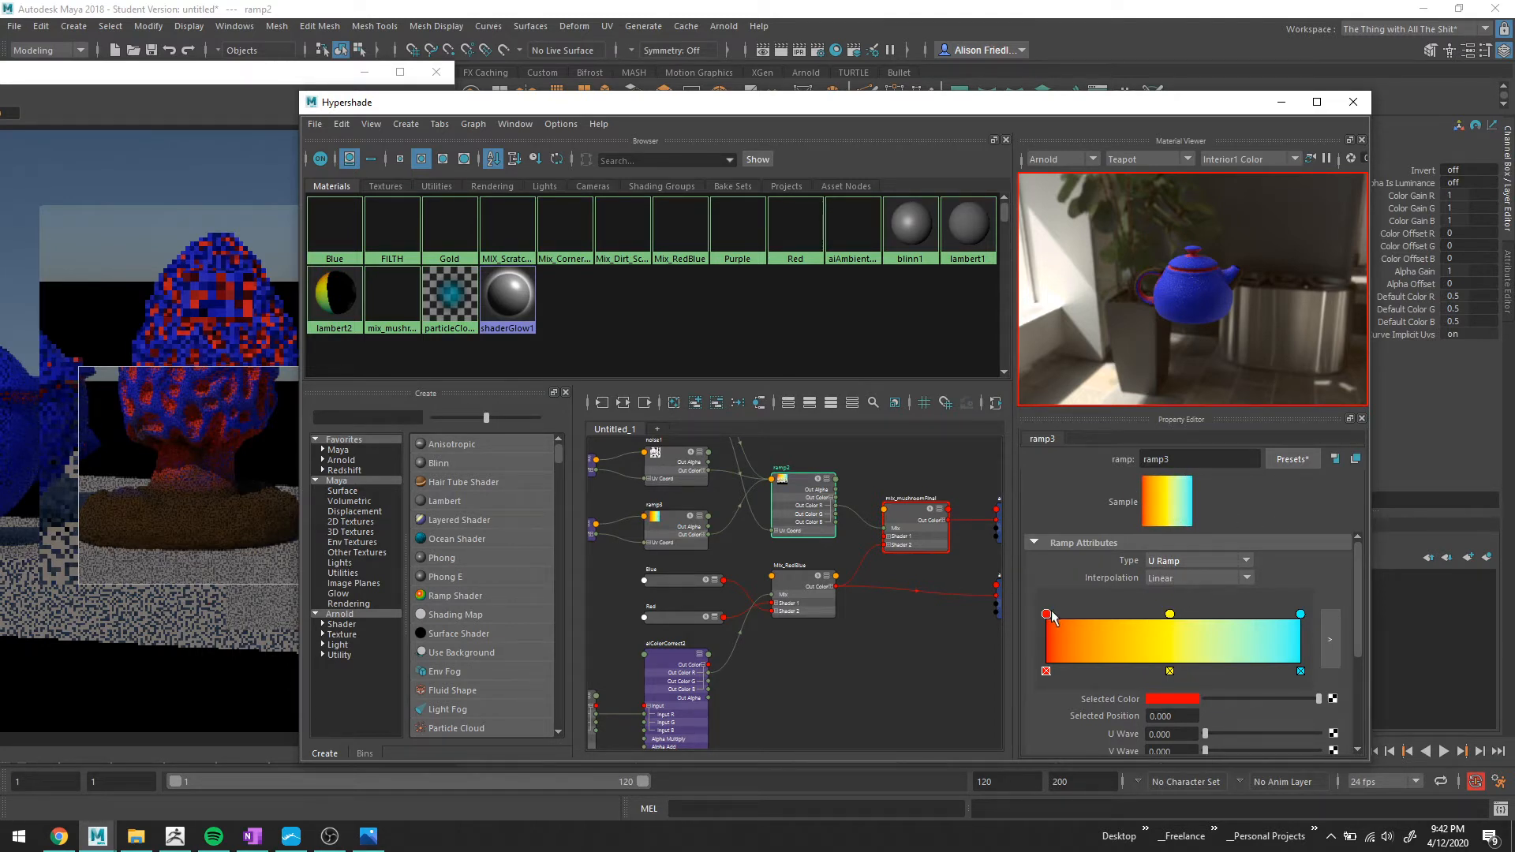
# Check ramp3's red start marker and reopen the attributes of the ramp2 node feeding the mushroom mix shader.
pyautogui.moveTo(1046, 615)
pyautogui.mouseDown()
pyautogui.moveTo(1183, 614)
pyautogui.moveTo(1043, 615)
pyautogui.mouseUp()
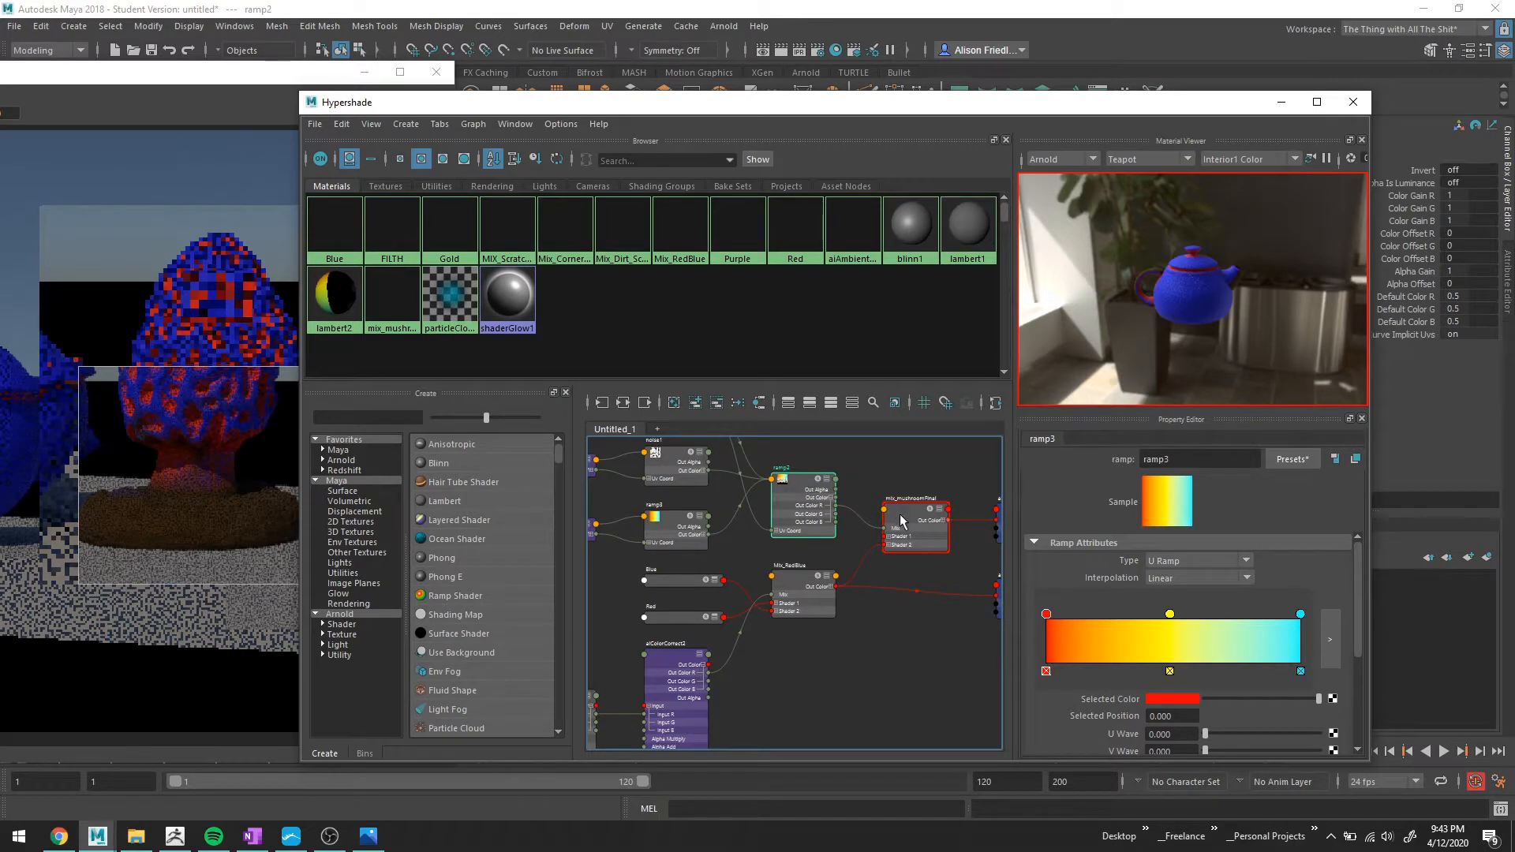
pyautogui.click(900, 519)
pyautogui.click(818, 487)
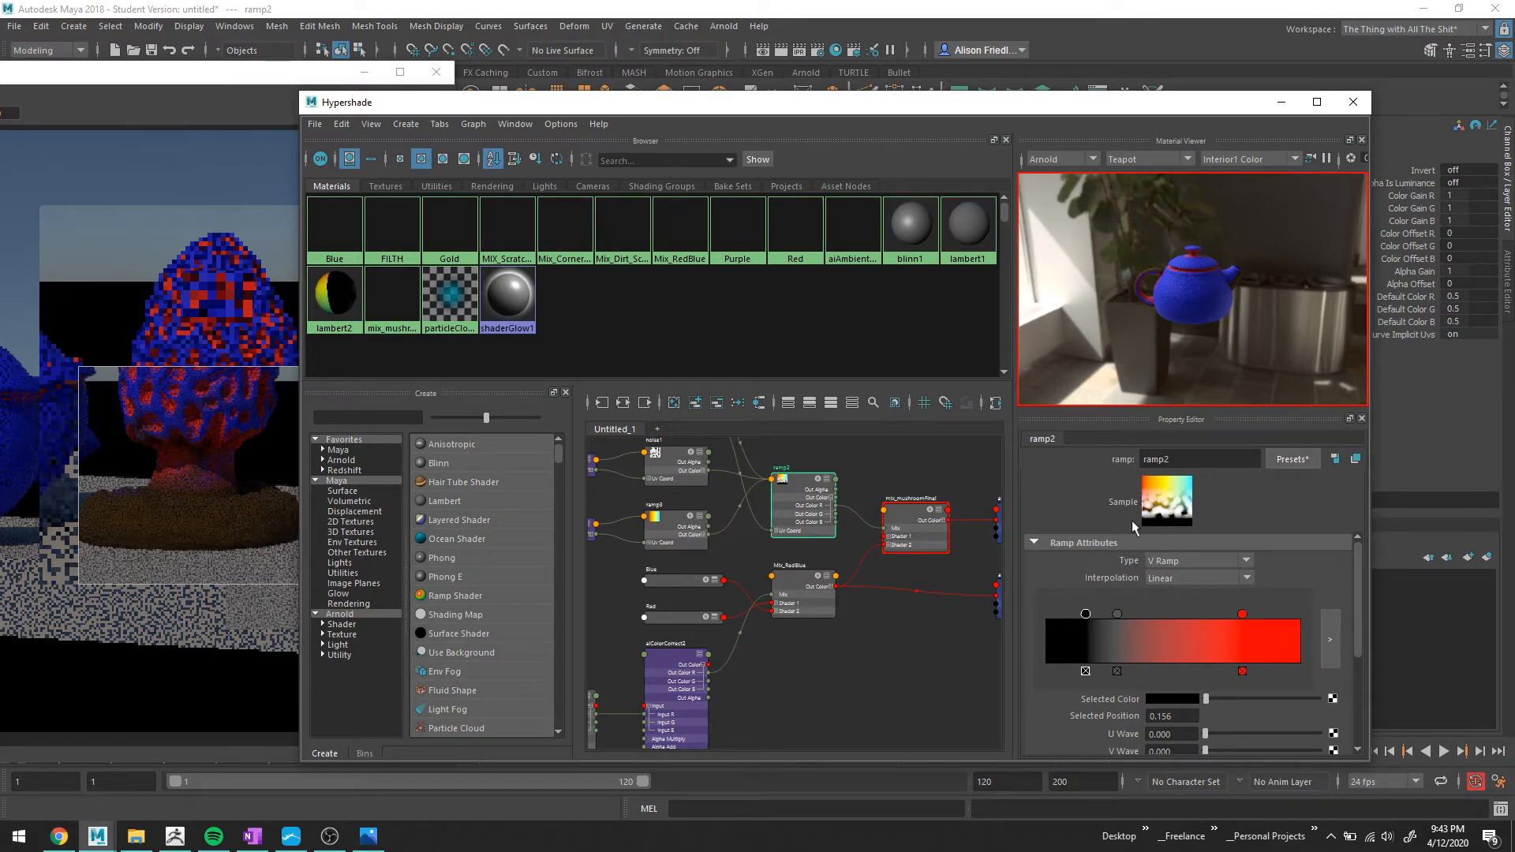
# Assign the existing lambert2 material to the mushroom mesh to preview the nested ramp texture in the viewport.
pyautogui.moveTo(908, 110); pyautogui.dragTo(971, 58)
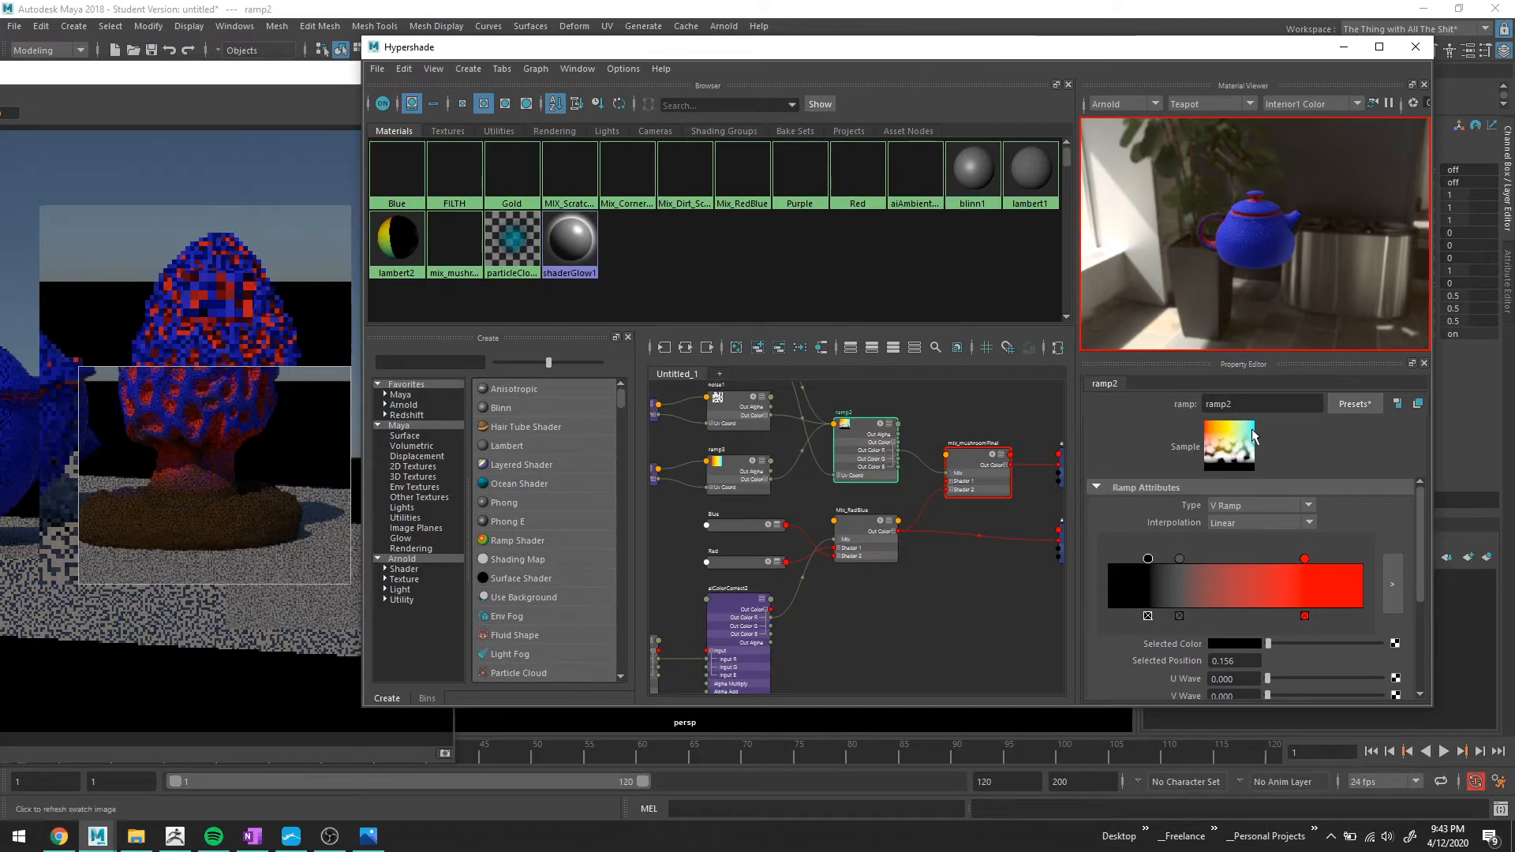
pyautogui.moveTo(984, 501); pyautogui.dragTo(968, 513)
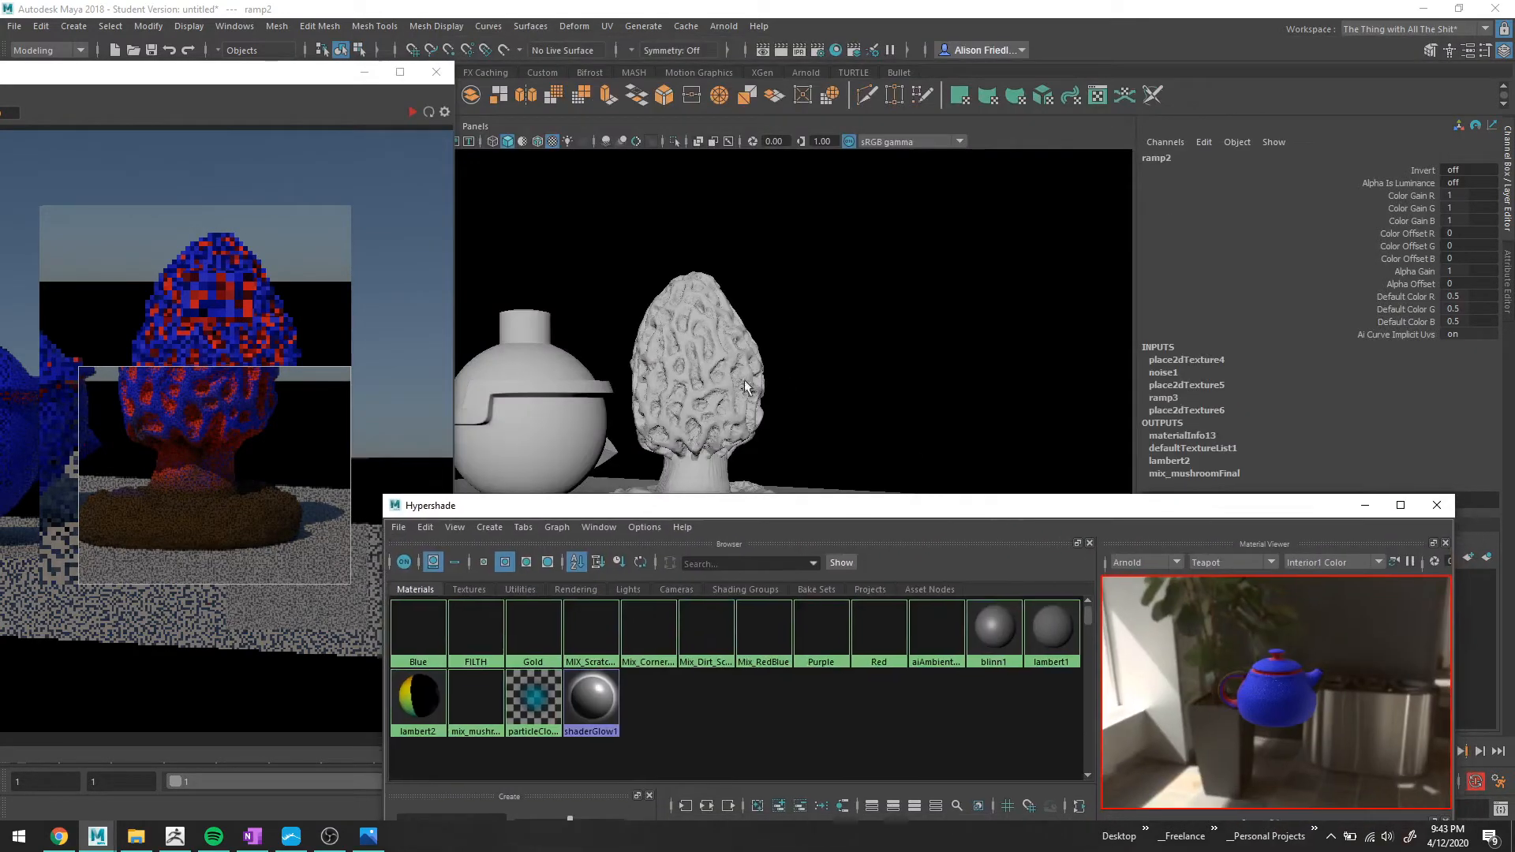
pyautogui.click(746, 387)
pyautogui.moveTo(734, 379); pyautogui.dragTo(843, 808, button='right')
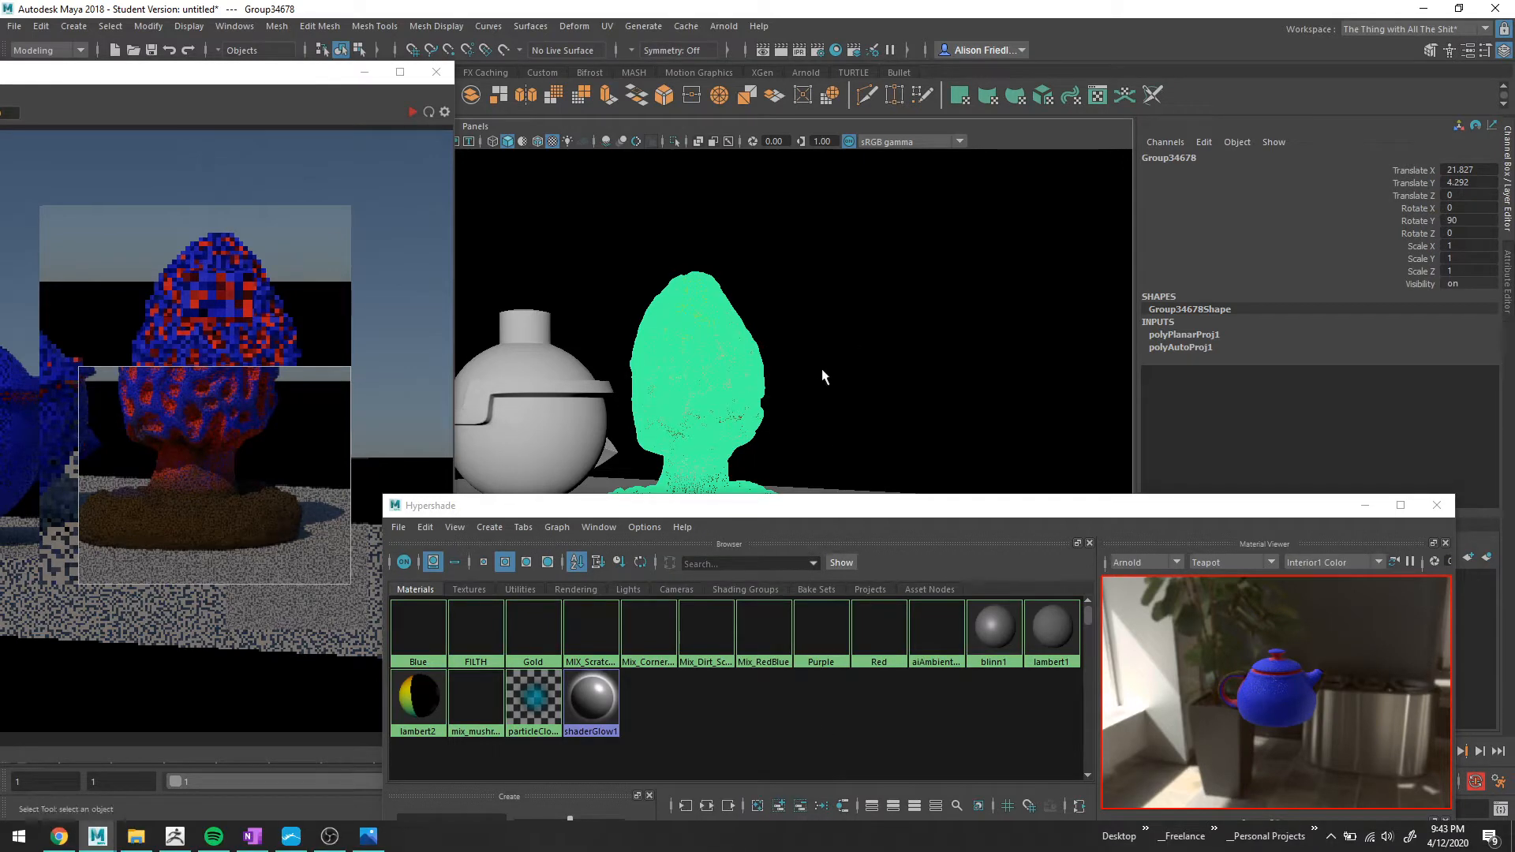
# Examine from several angles how the nested ramp and noise textures spread over the mushroom in the viewport.
pyautogui.click(823, 406)
pyautogui.moveTo(760, 513); pyautogui.dragTo(793, 676)
pyautogui.keyDown('alt'); pyautogui.moveTo(813, 505); pyautogui.dragTo(809, 441); pyautogui.keyUp('alt')
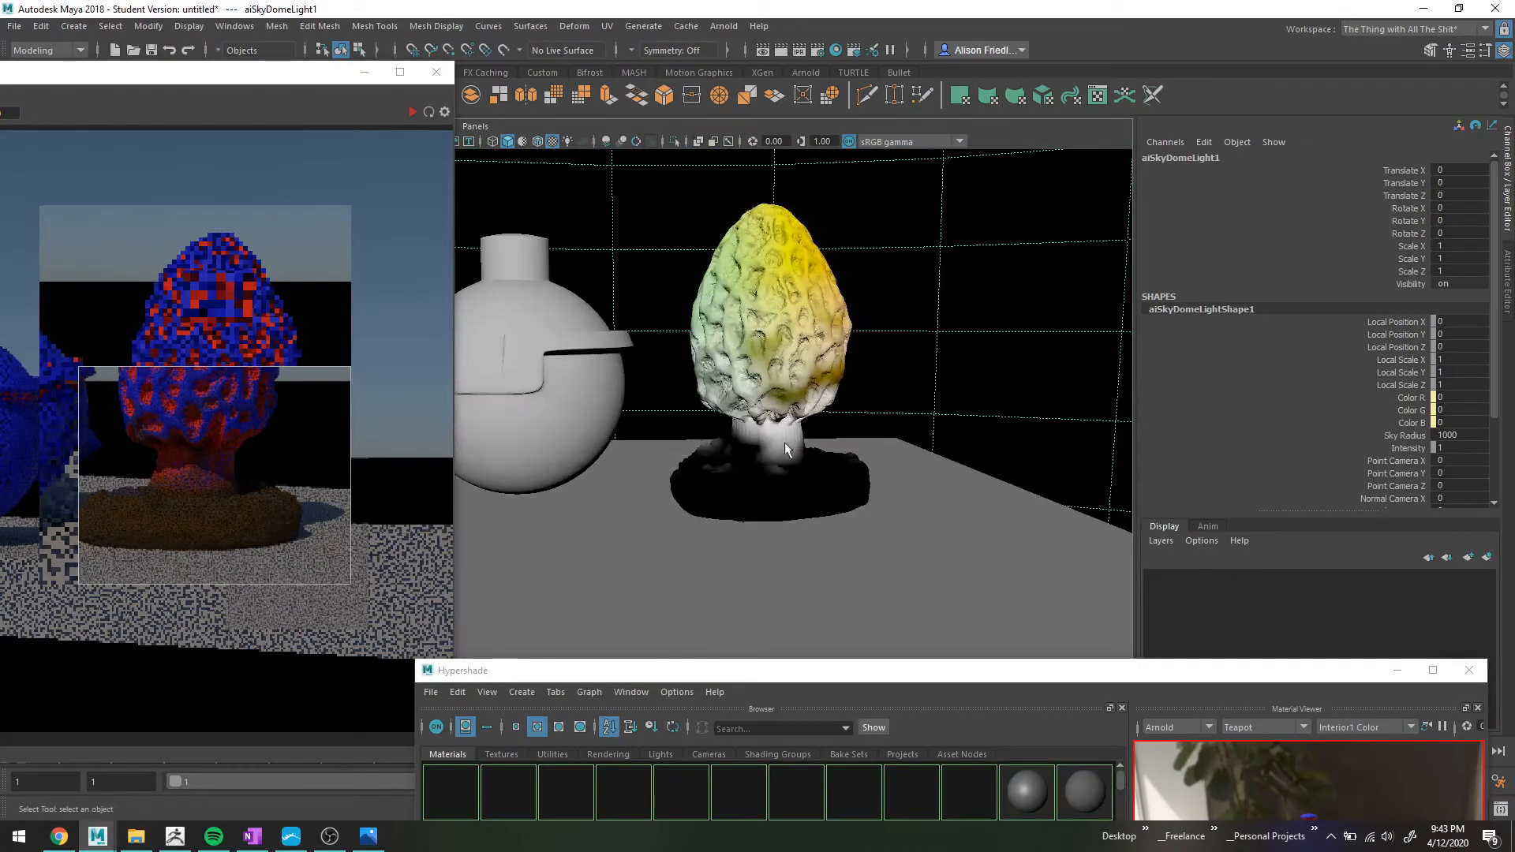
pyautogui.moveTo(697, 661); pyautogui.dragTo(696, 517)
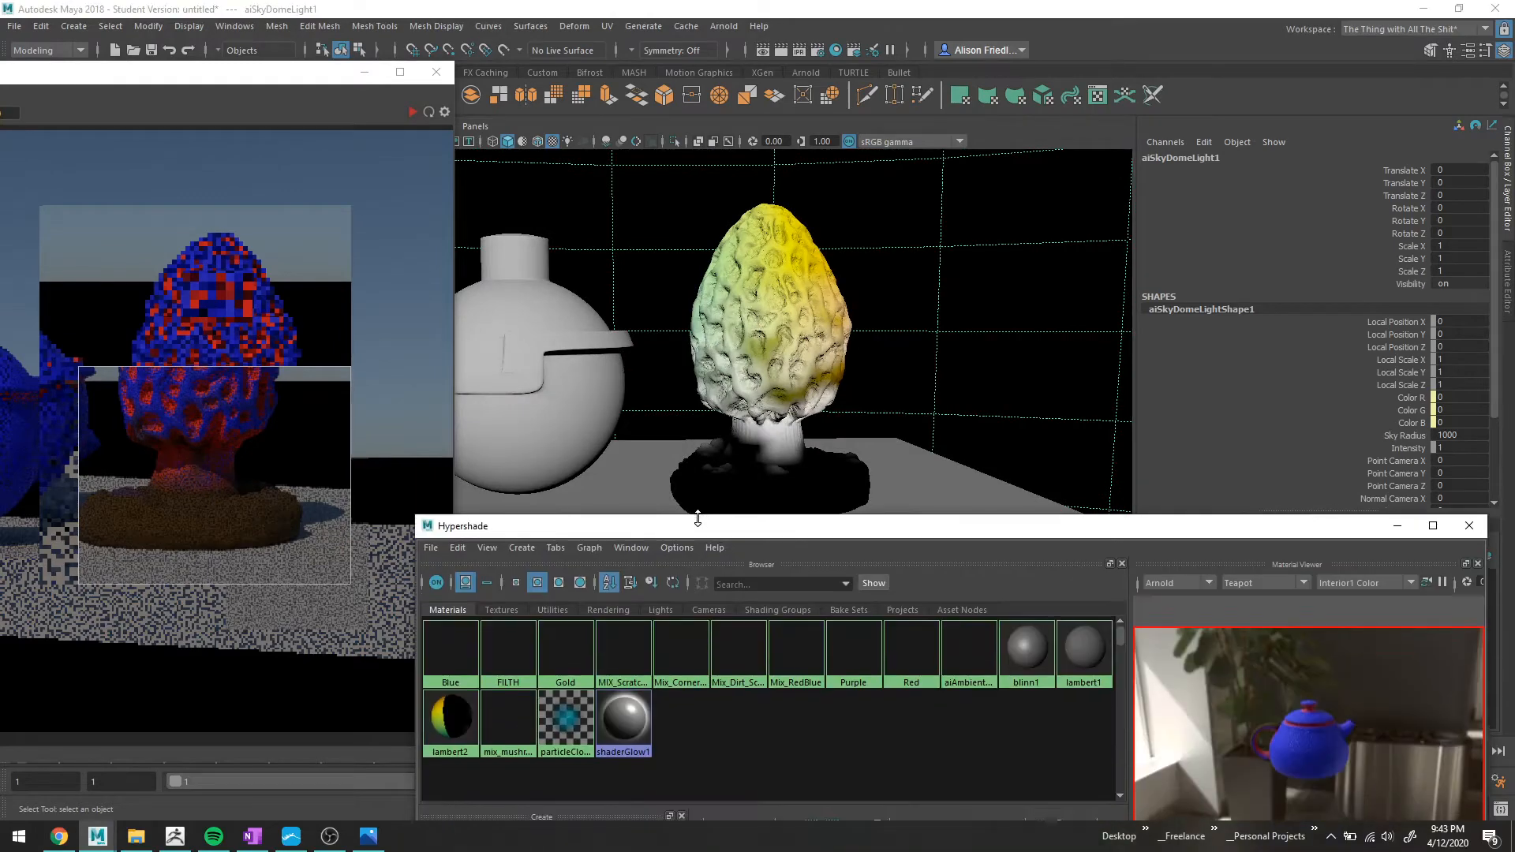
pyautogui.moveTo(911, 536); pyautogui.dragTo(870, 396)
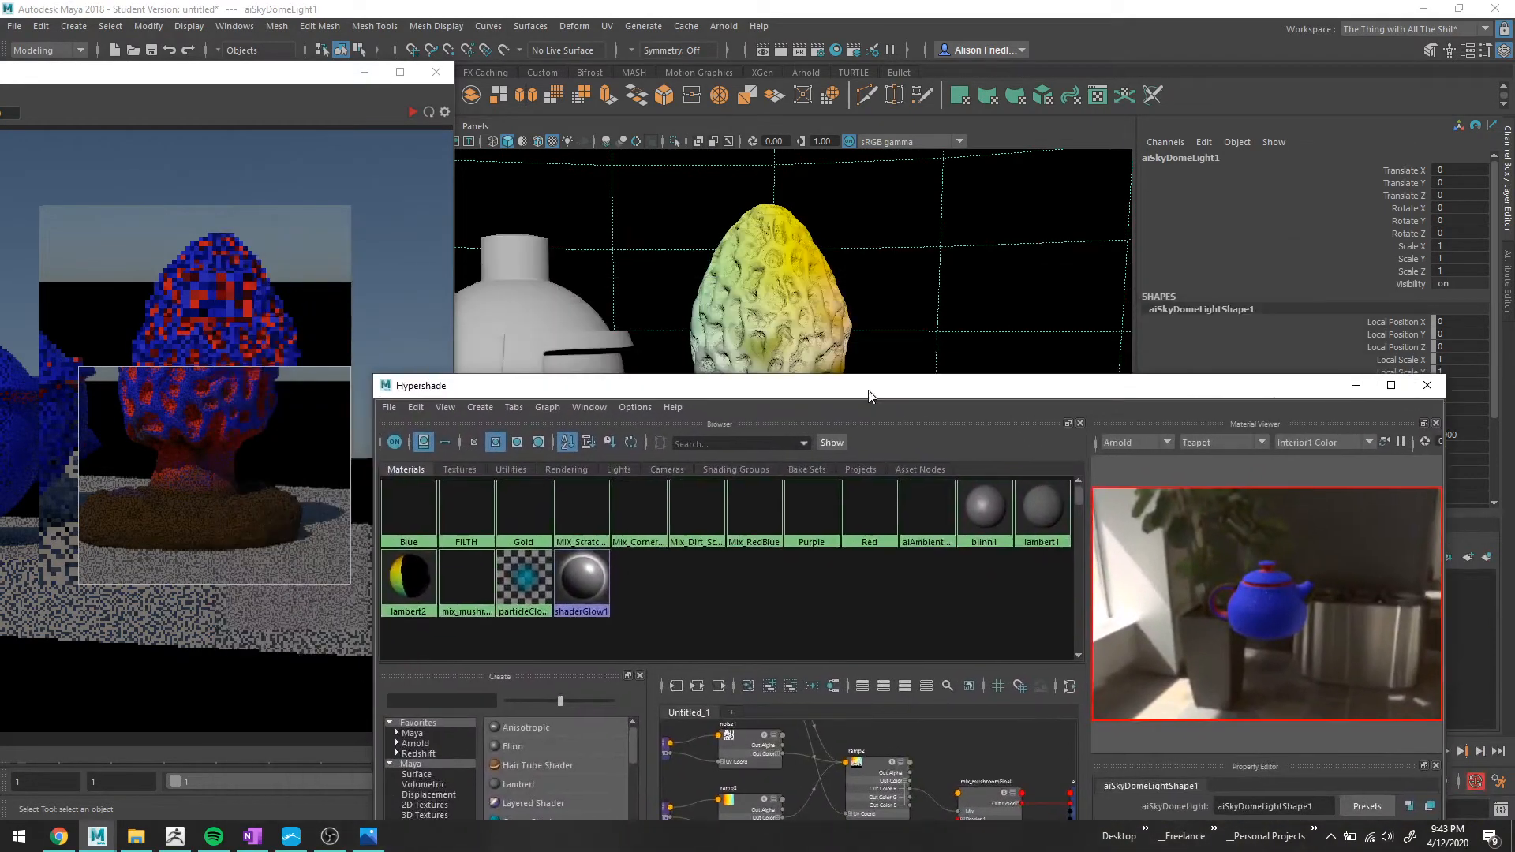
pyautogui.keyDown('alt'); pyautogui.moveTo(789, 261); pyautogui.dragTo(777, 312); pyautogui.keyUp('alt')
pyautogui.moveTo(865, 385); pyautogui.dragTo(896, 238)
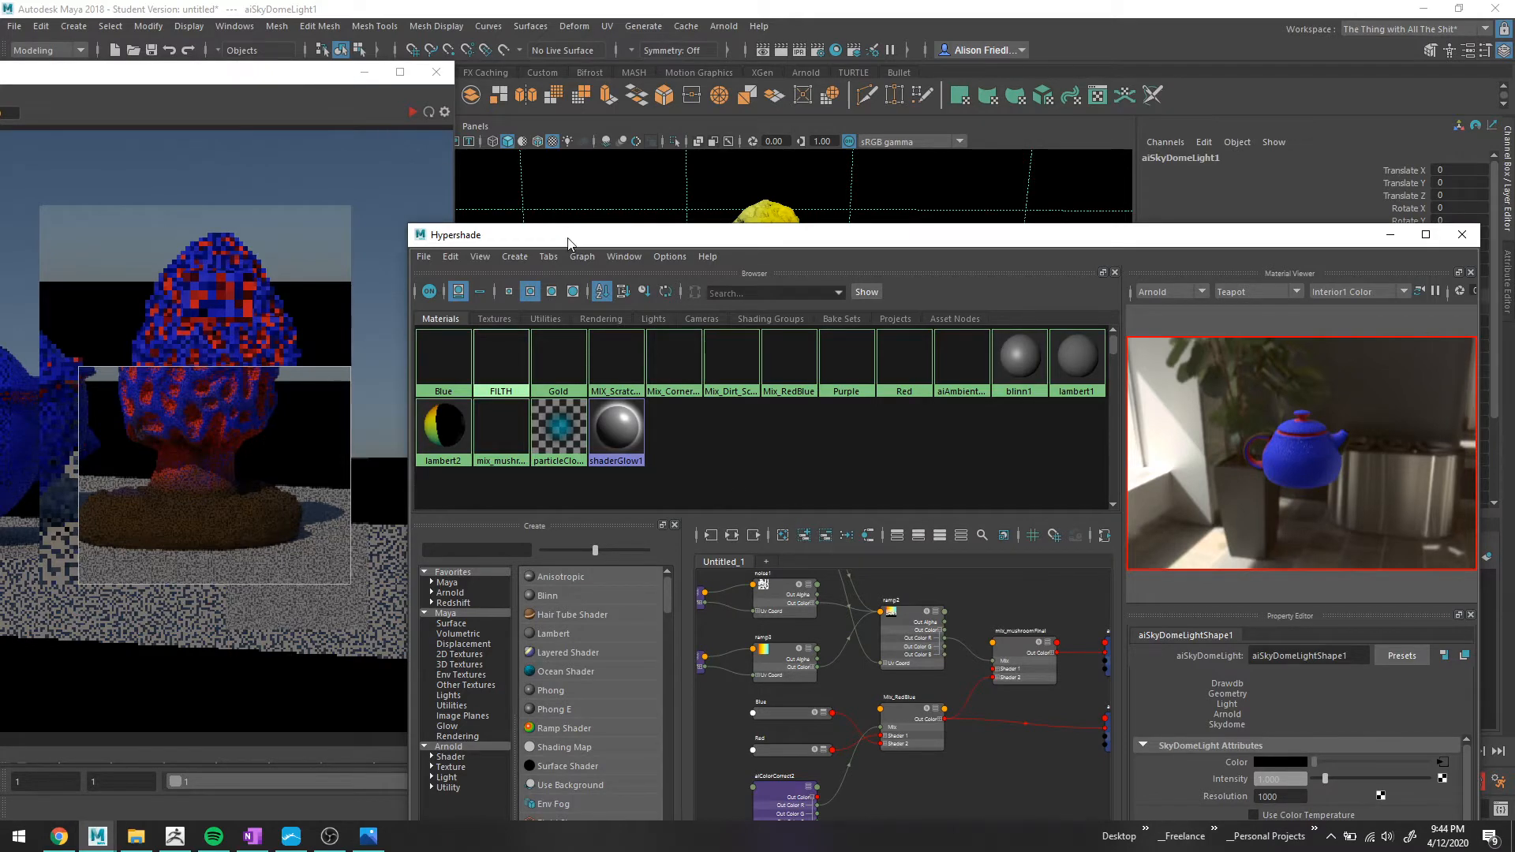
pyautogui.moveTo(573, 236); pyautogui.dragTo(724, 481)
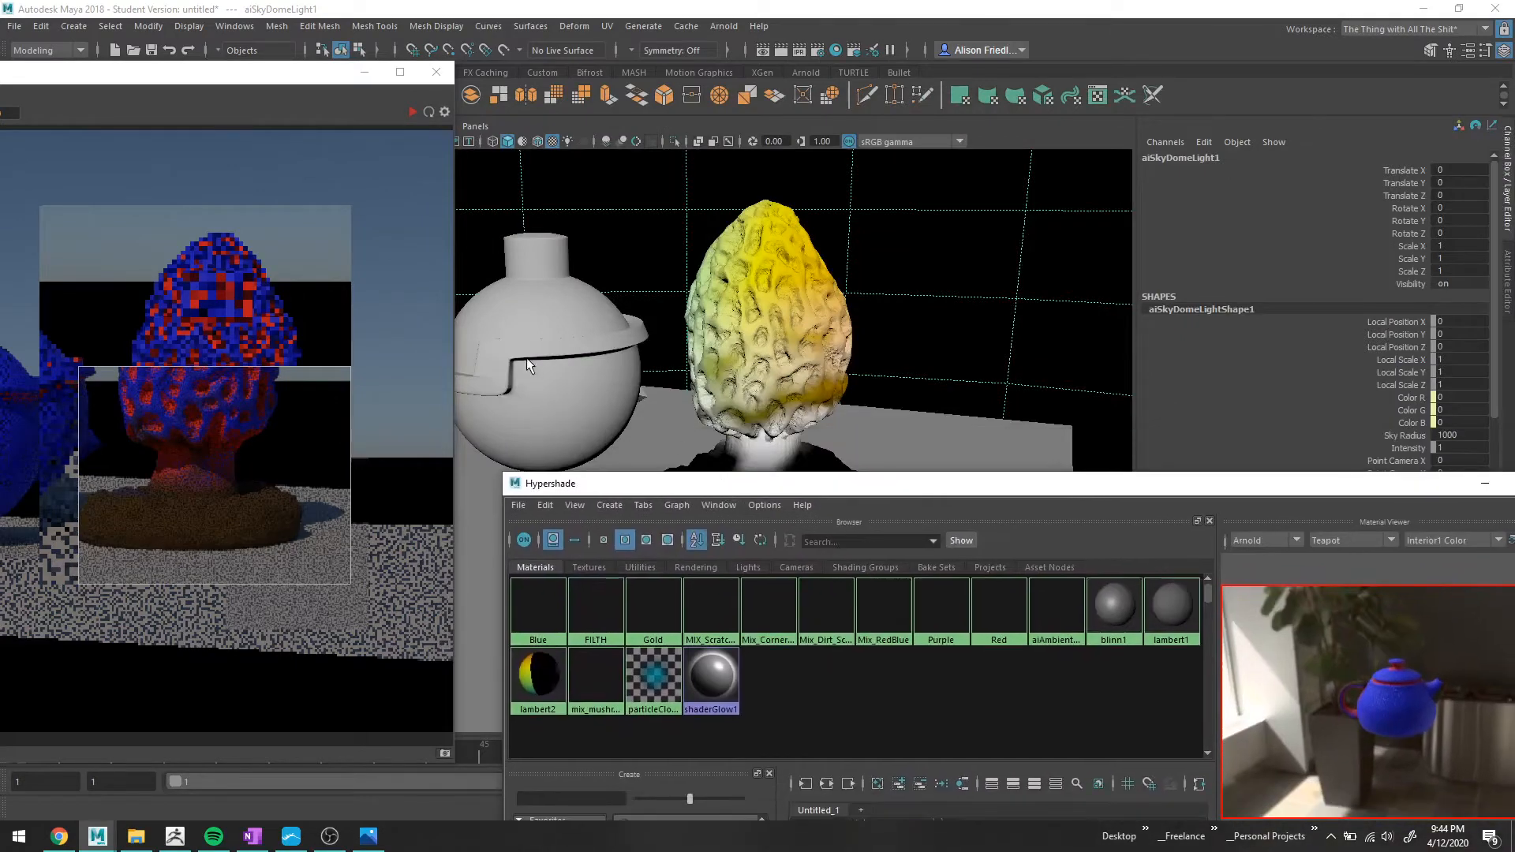
# Assign the existing purple-and-gold mix material to both the grey lidded pot and the mushroom.
pyautogui.keyDown('alt'); pyautogui.moveTo(540, 350); pyautogui.dragTo(713, 341, button='middle'); pyautogui.keyUp('alt')
pyautogui.click(697, 341)
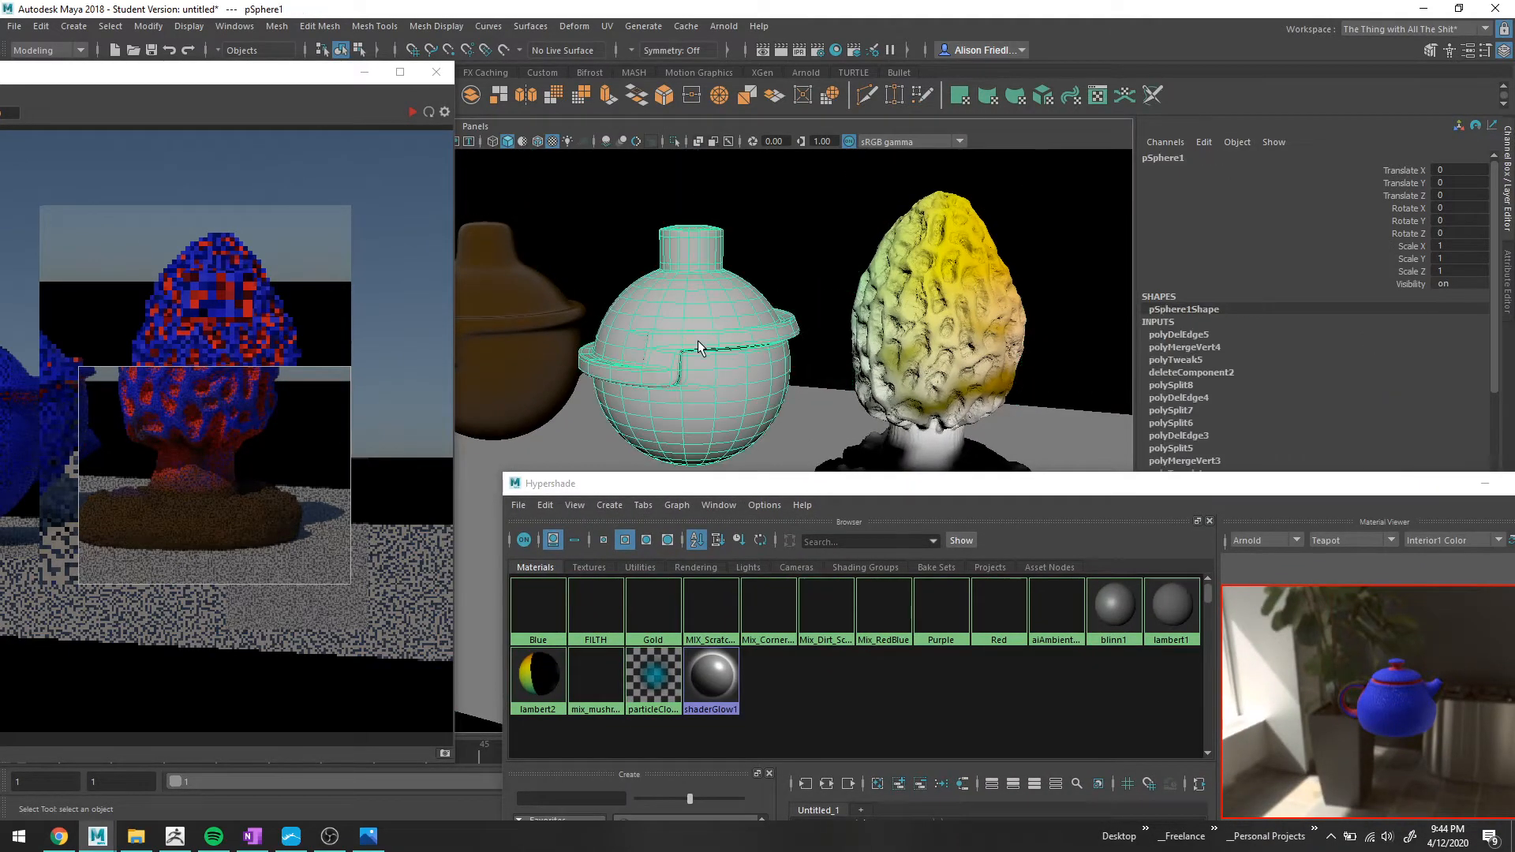
pyautogui.keyDown('shift'); pyautogui.click(920, 354); pyautogui.keyUp('shift')
pyautogui.moveTo(760, 345); pyautogui.dragTo(917, 642, button='right')
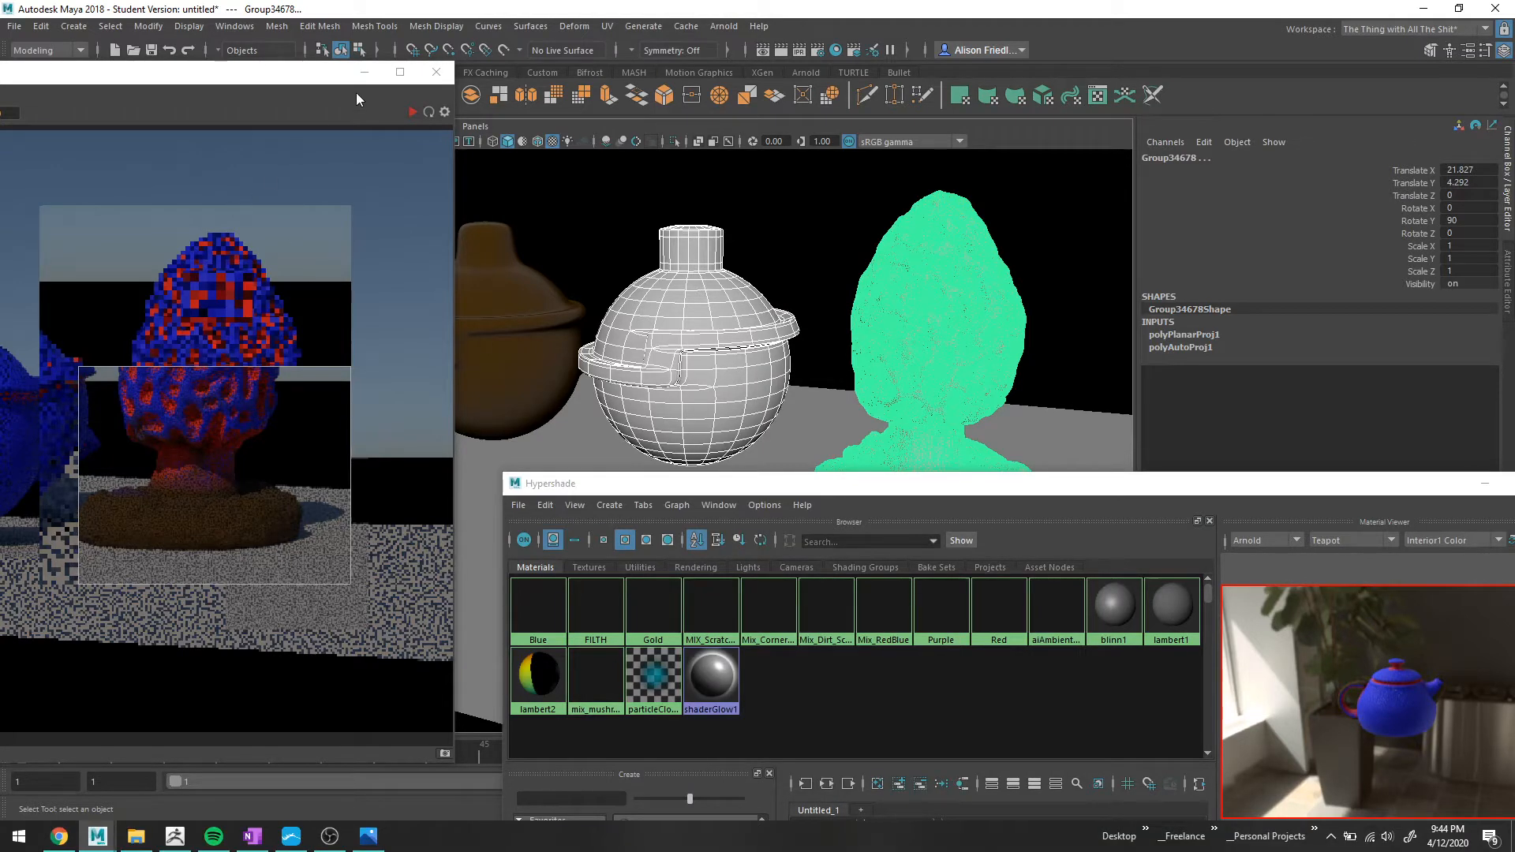
# Redraw the render region as a wide area around the pots and start a live IPR render.
pyautogui.moveTo(359, 73); pyautogui.dragTo(527, 37)
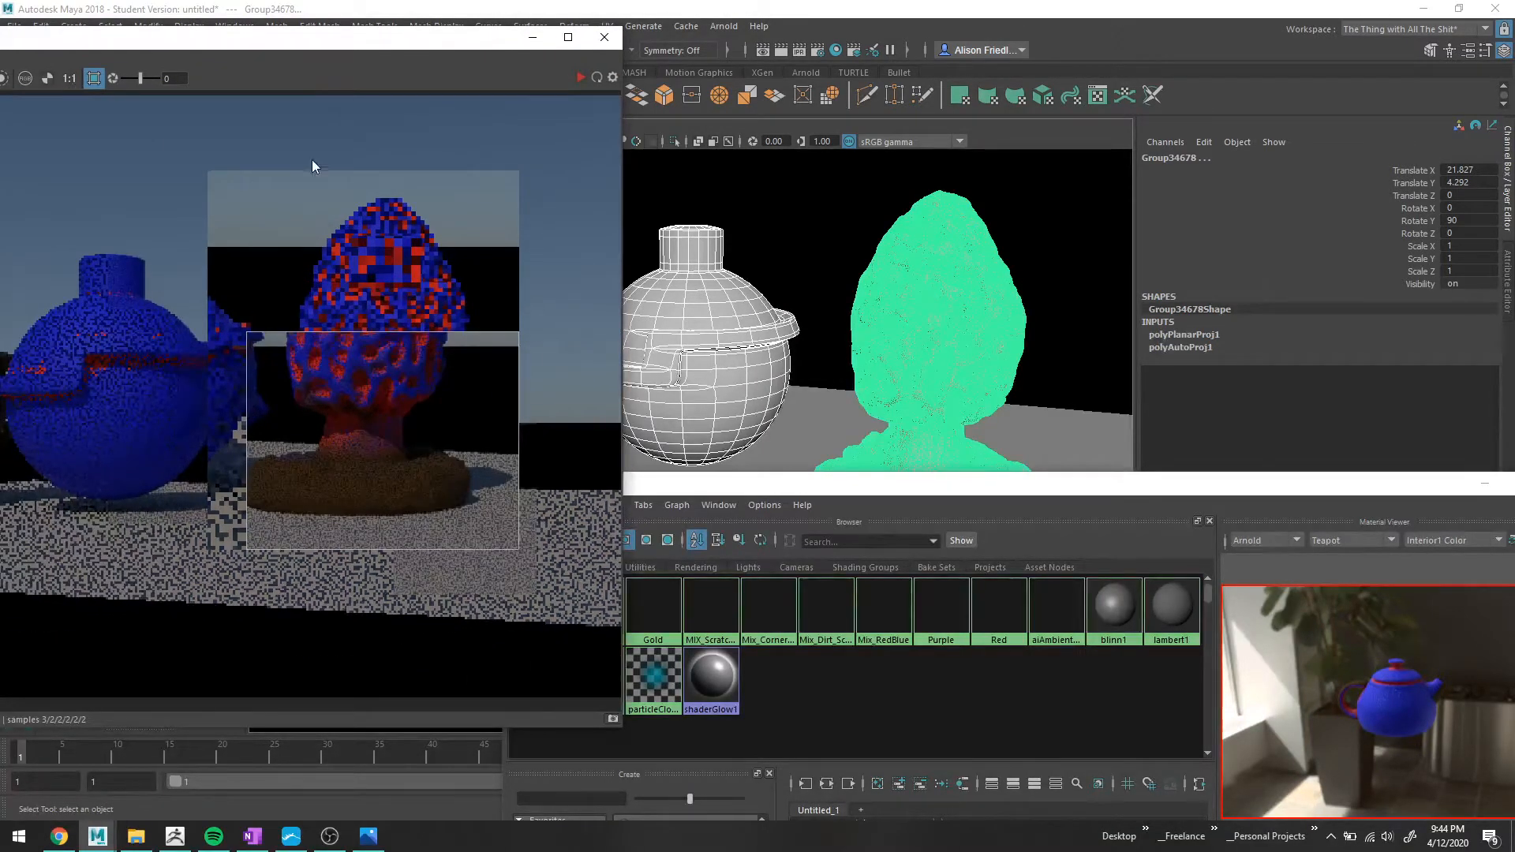
pyautogui.moveTo(213, 40); pyautogui.dragTo(329, 55)
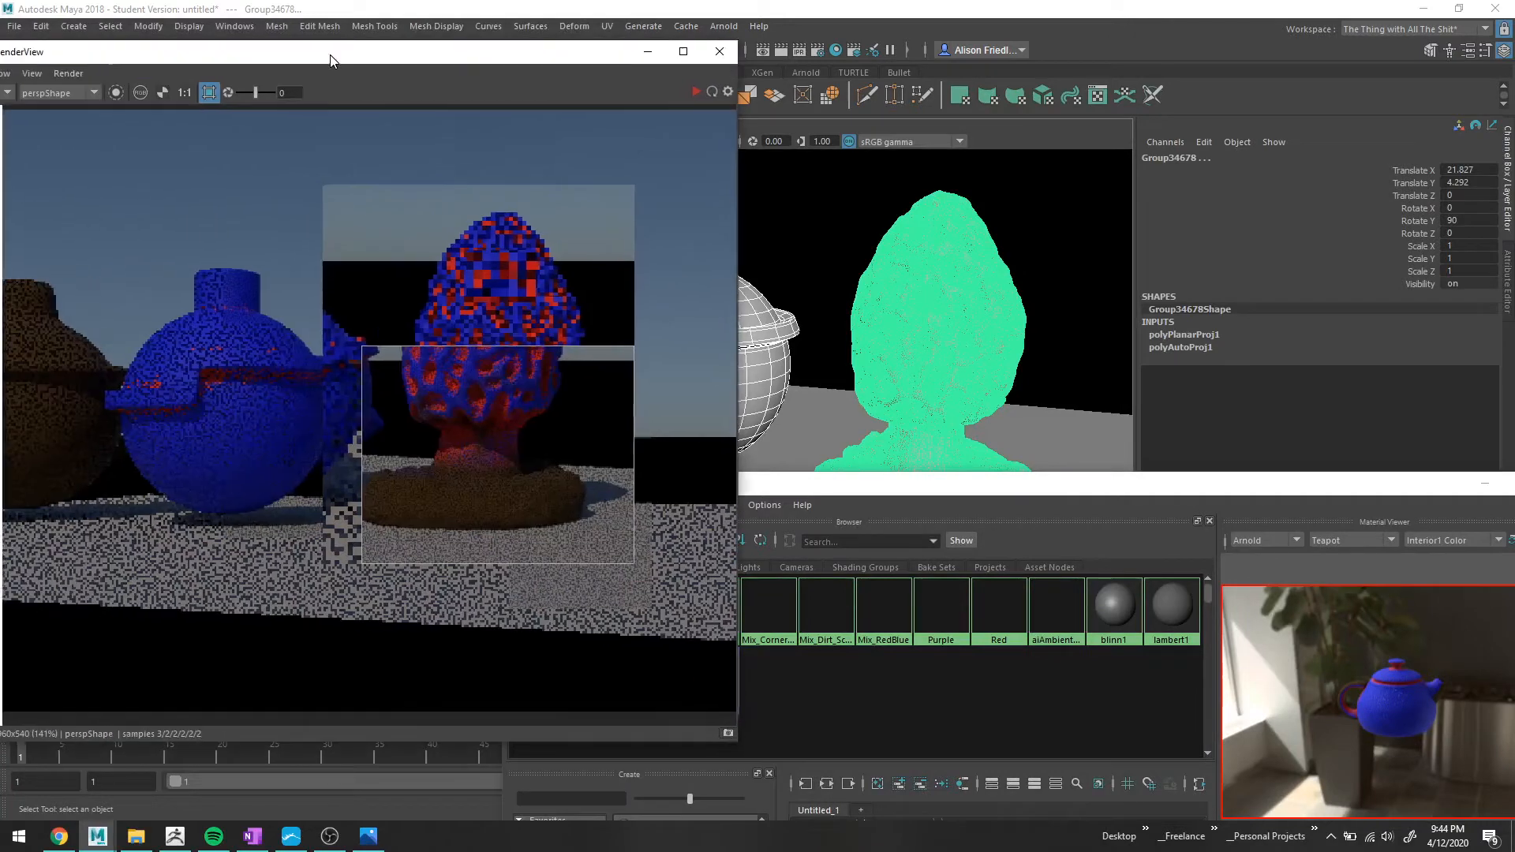
pyautogui.click(116, 93)
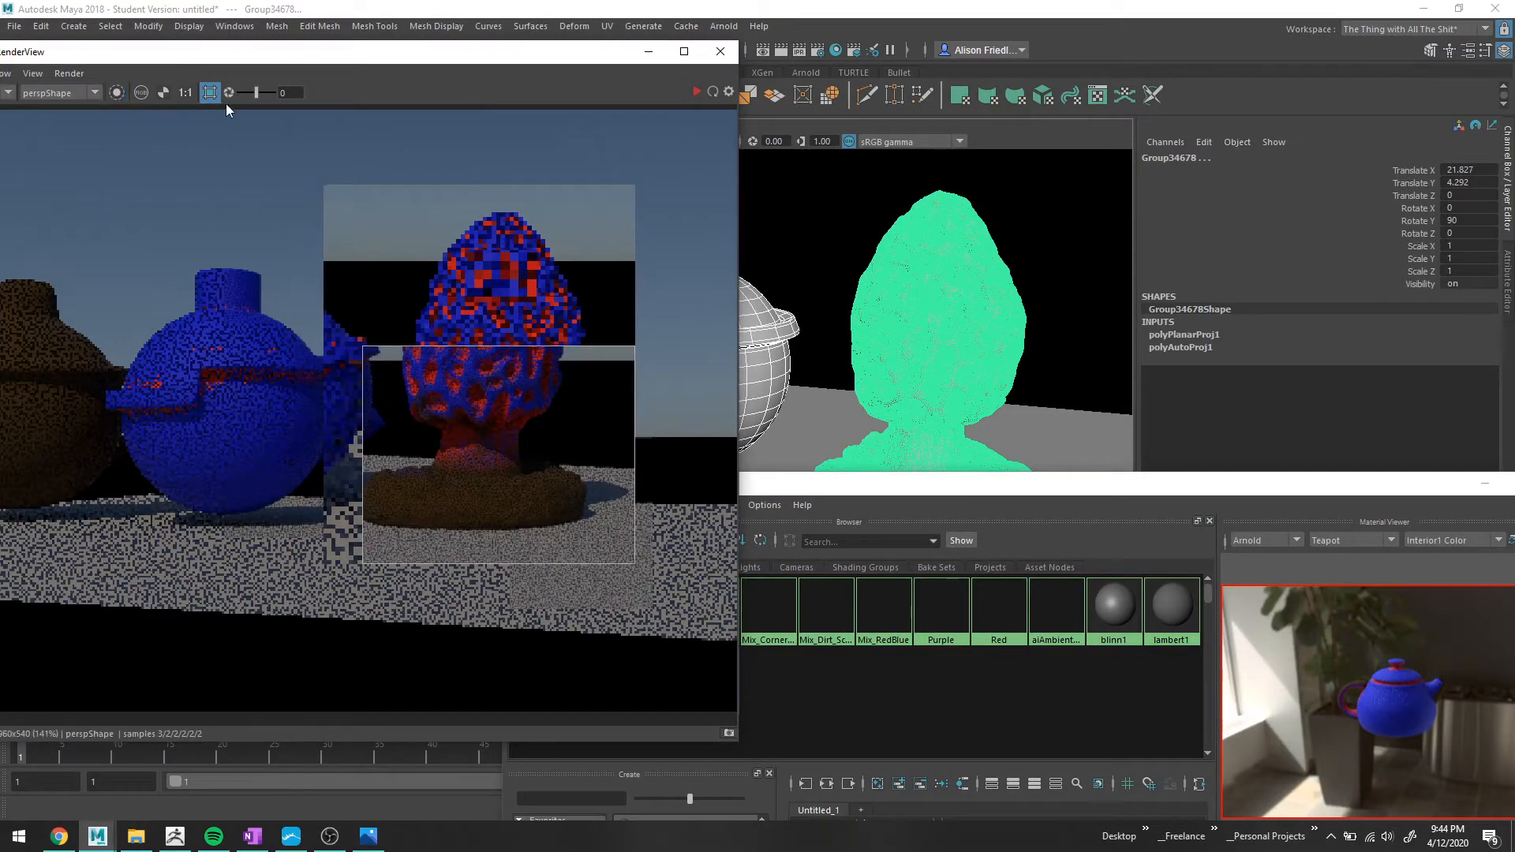
pyautogui.click(211, 93)
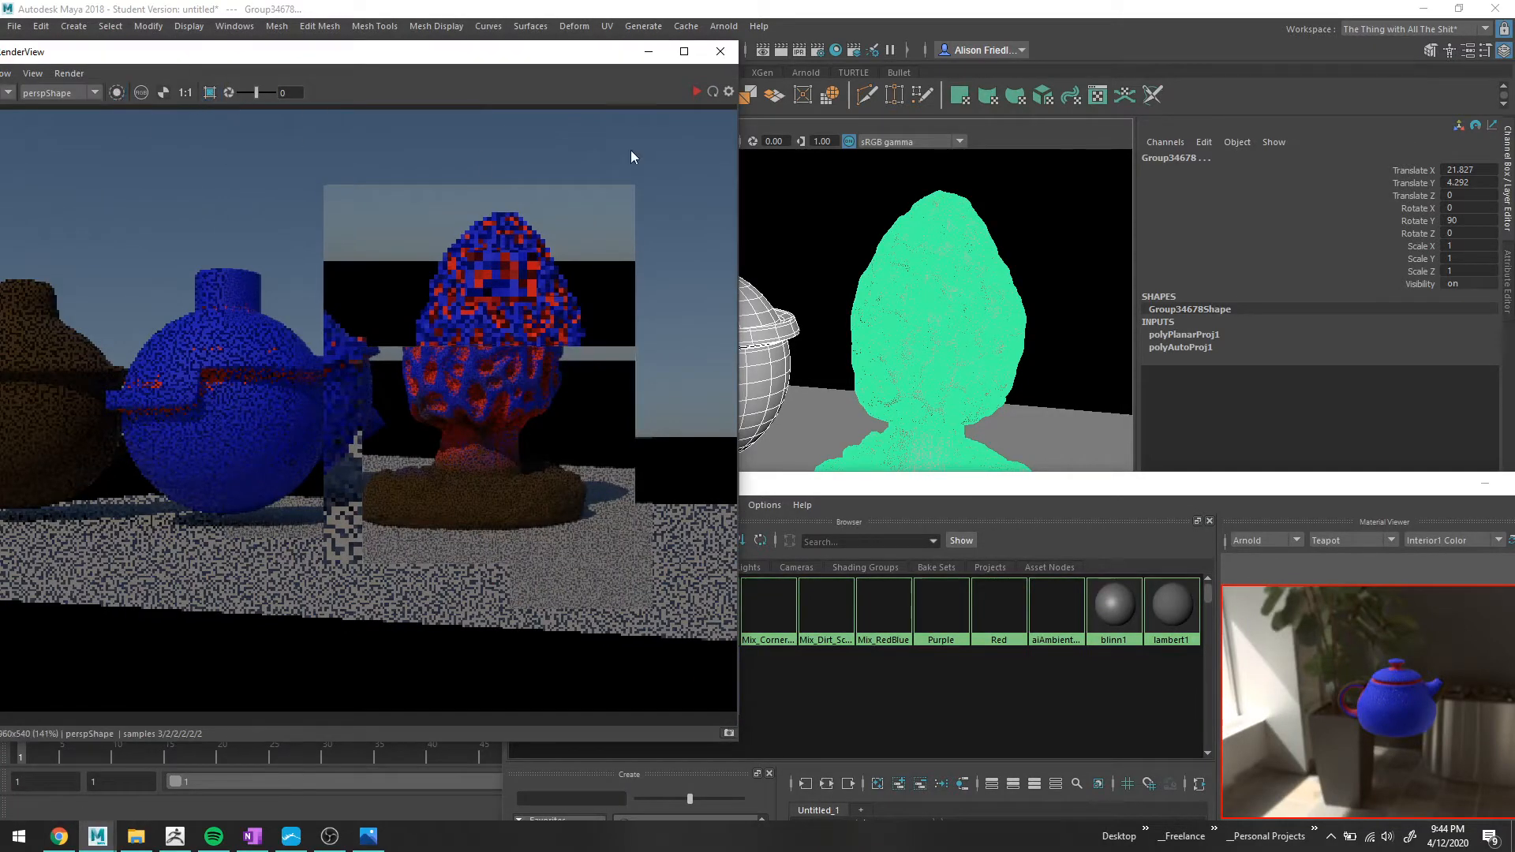
pyautogui.click(210, 93)
pyautogui.moveTo(85, 189); pyautogui.dragTo(686, 597)
pyautogui.click(696, 93)
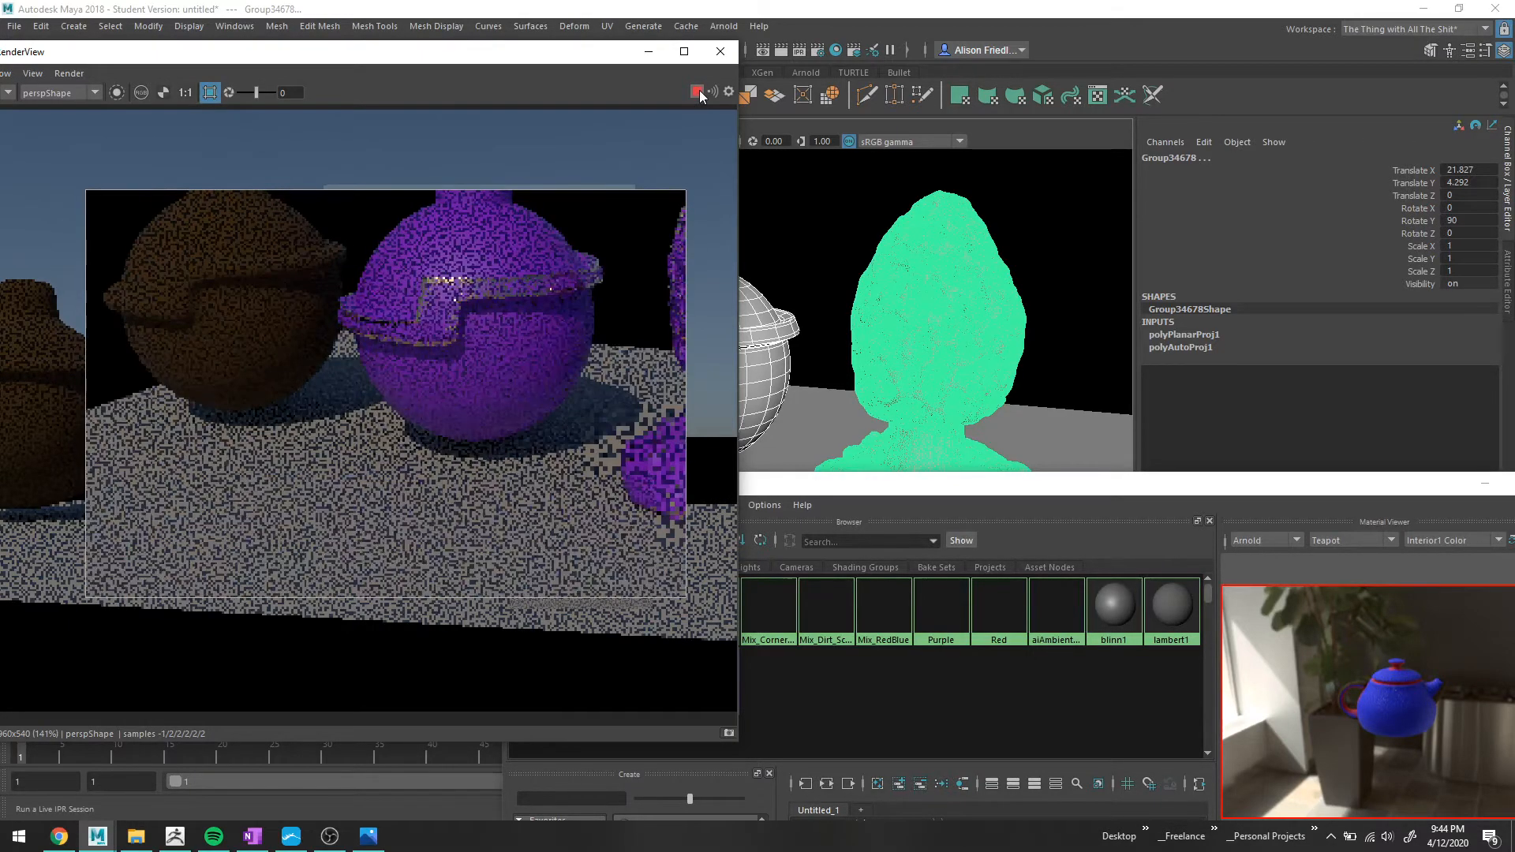
# Reframe the camera close on the purple pot, narrow the render region to its lid seam, and stop the live render.
pyautogui.keyDown('alt'); pyautogui.moveTo(904, 364); pyautogui.dragTo(706, 404, button='middle'); pyautogui.keyUp('alt')
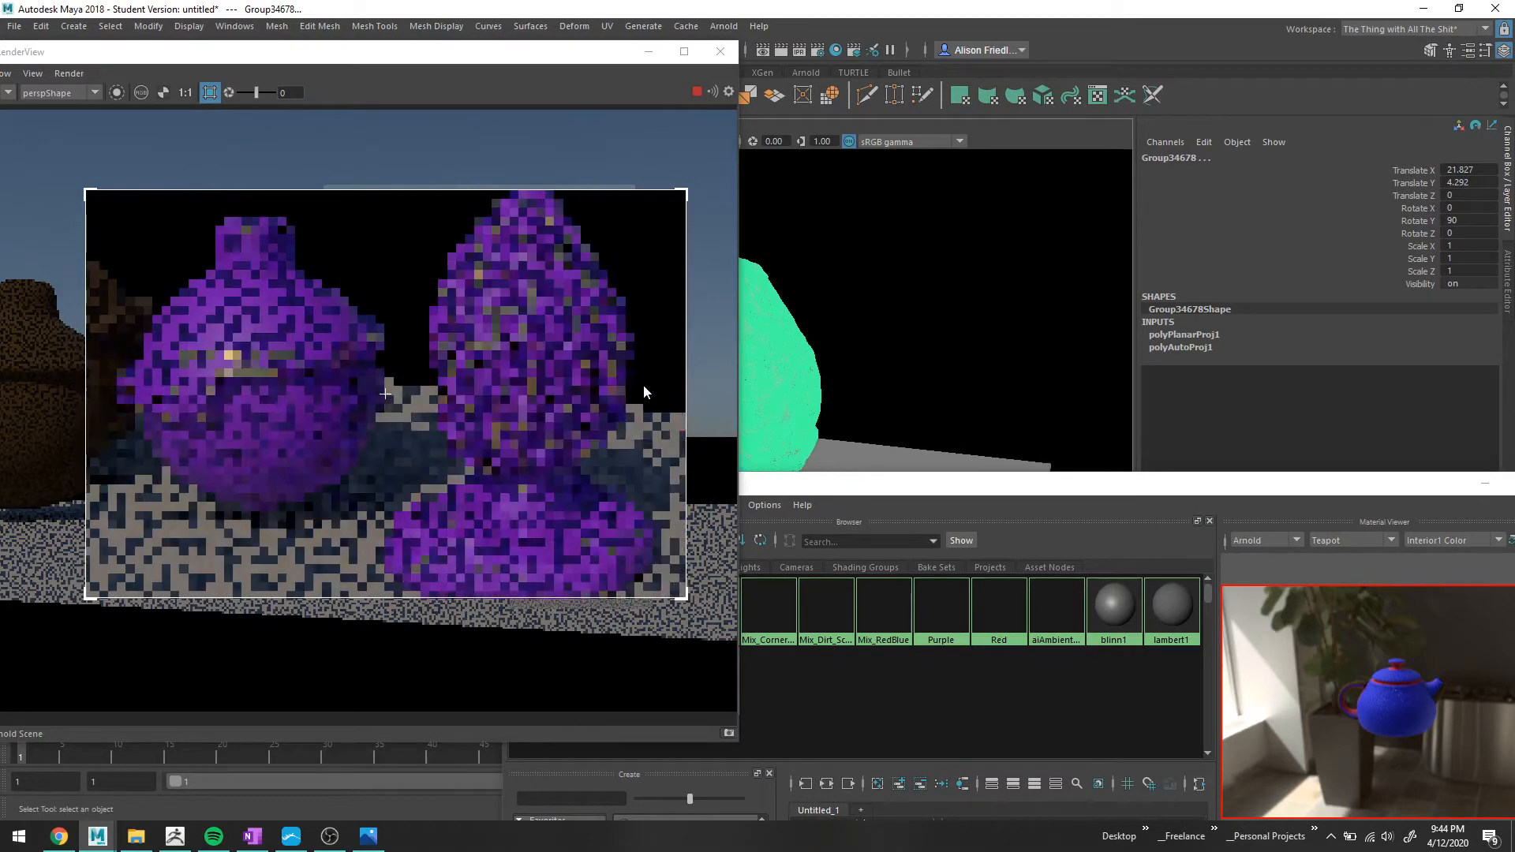
pyautogui.moveTo(84, 189); pyautogui.dragTo(428, 550)
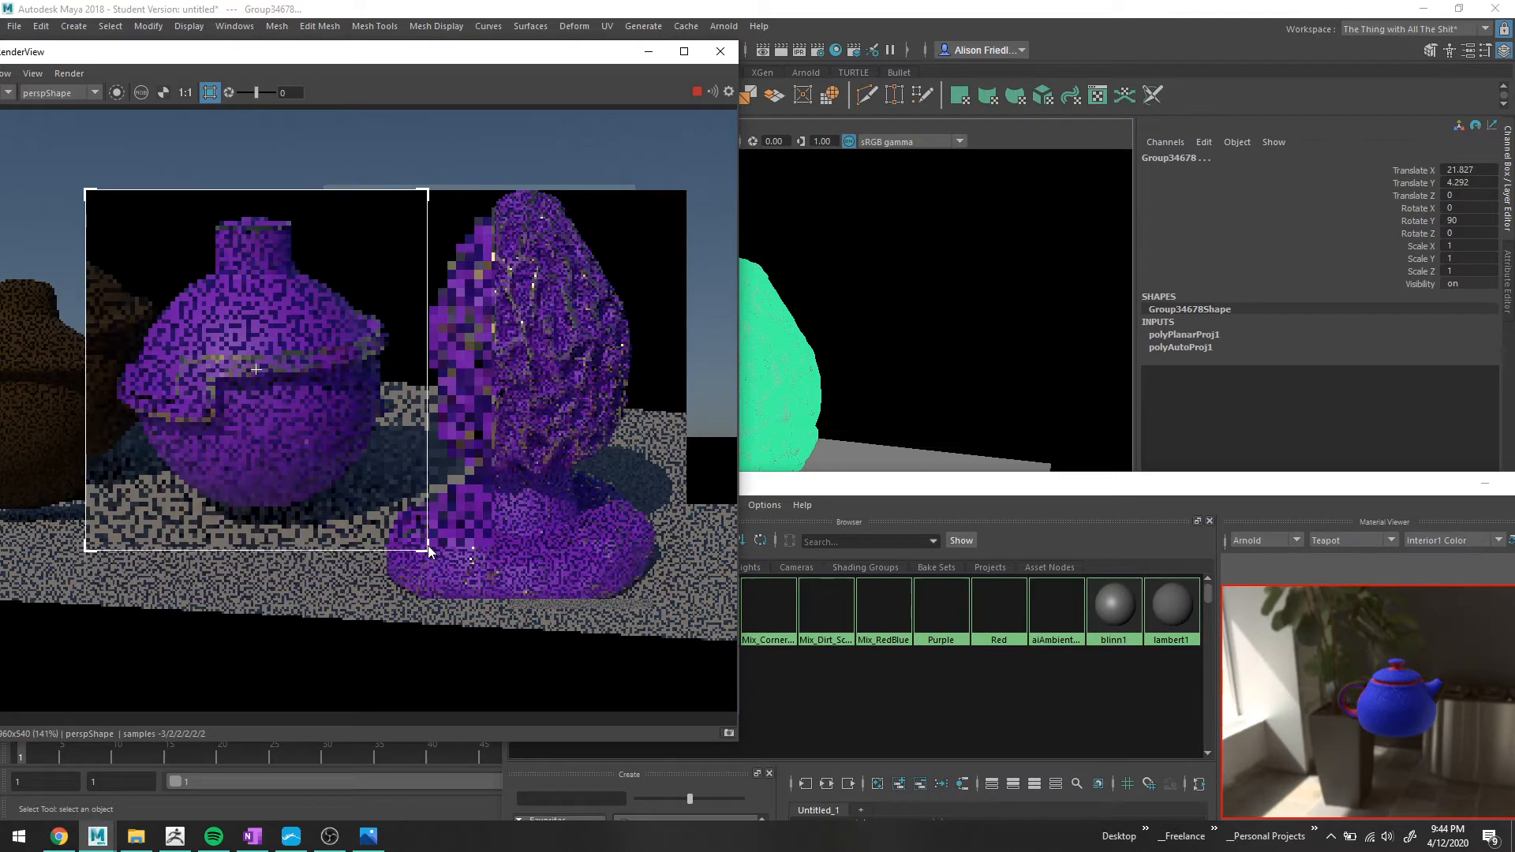
pyautogui.scroll(5, 895, 331)
pyautogui.keyDown('alt'); pyautogui.moveTo(896, 331); pyautogui.dragTo(1100, 381, button='middle'); pyautogui.keyUp('alt')
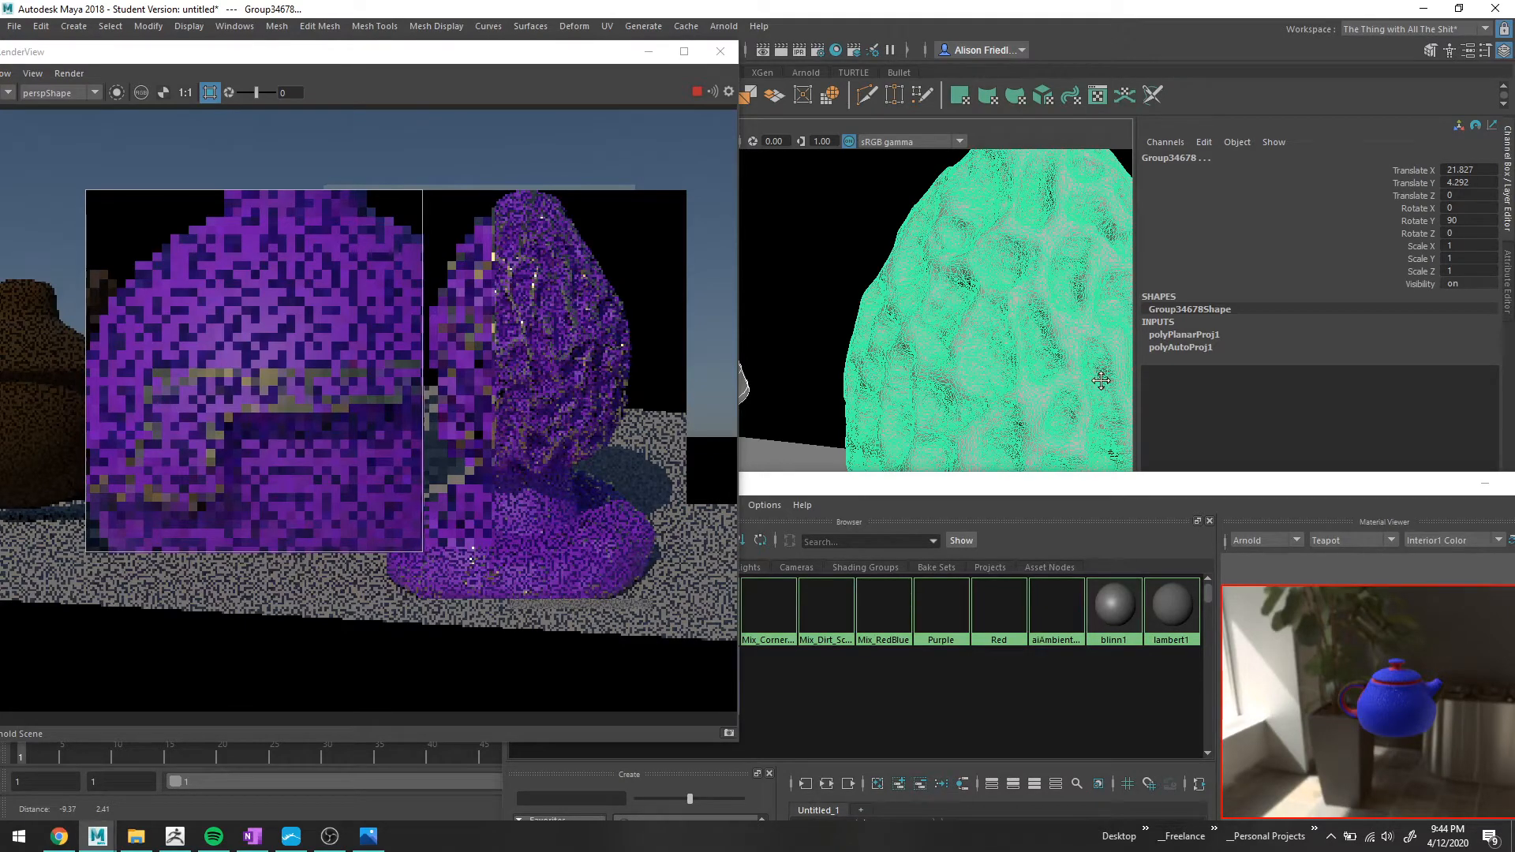
pyautogui.keyDown('alt'); pyautogui.moveTo(1101, 381); pyautogui.dragTo(1116, 368, button='middle'); pyautogui.keyUp('alt')
pyautogui.moveTo(86, 191); pyautogui.dragTo(87, 259)
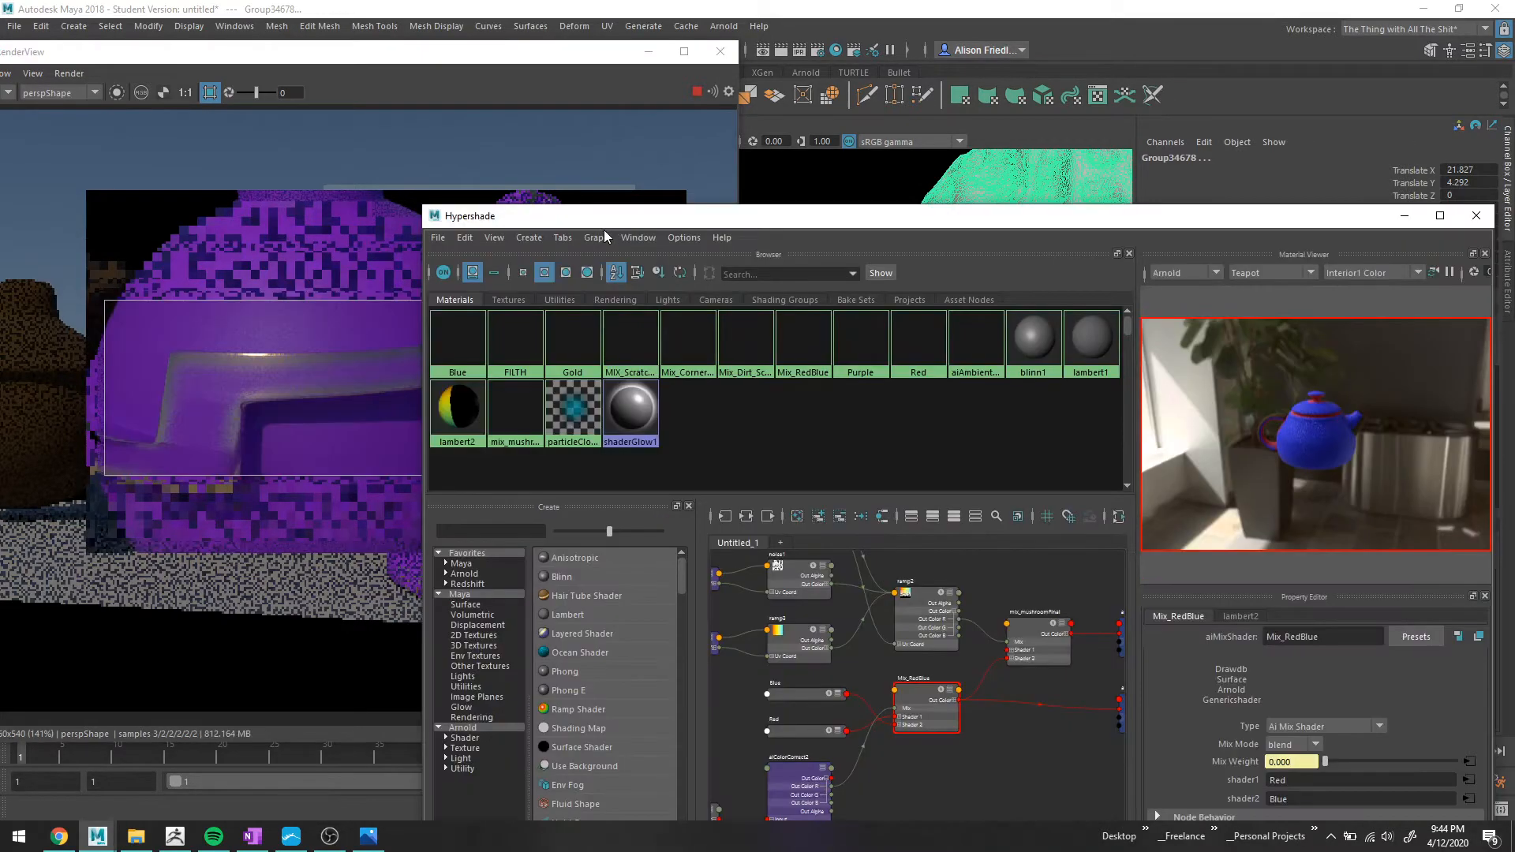
pyautogui.click(699, 97)
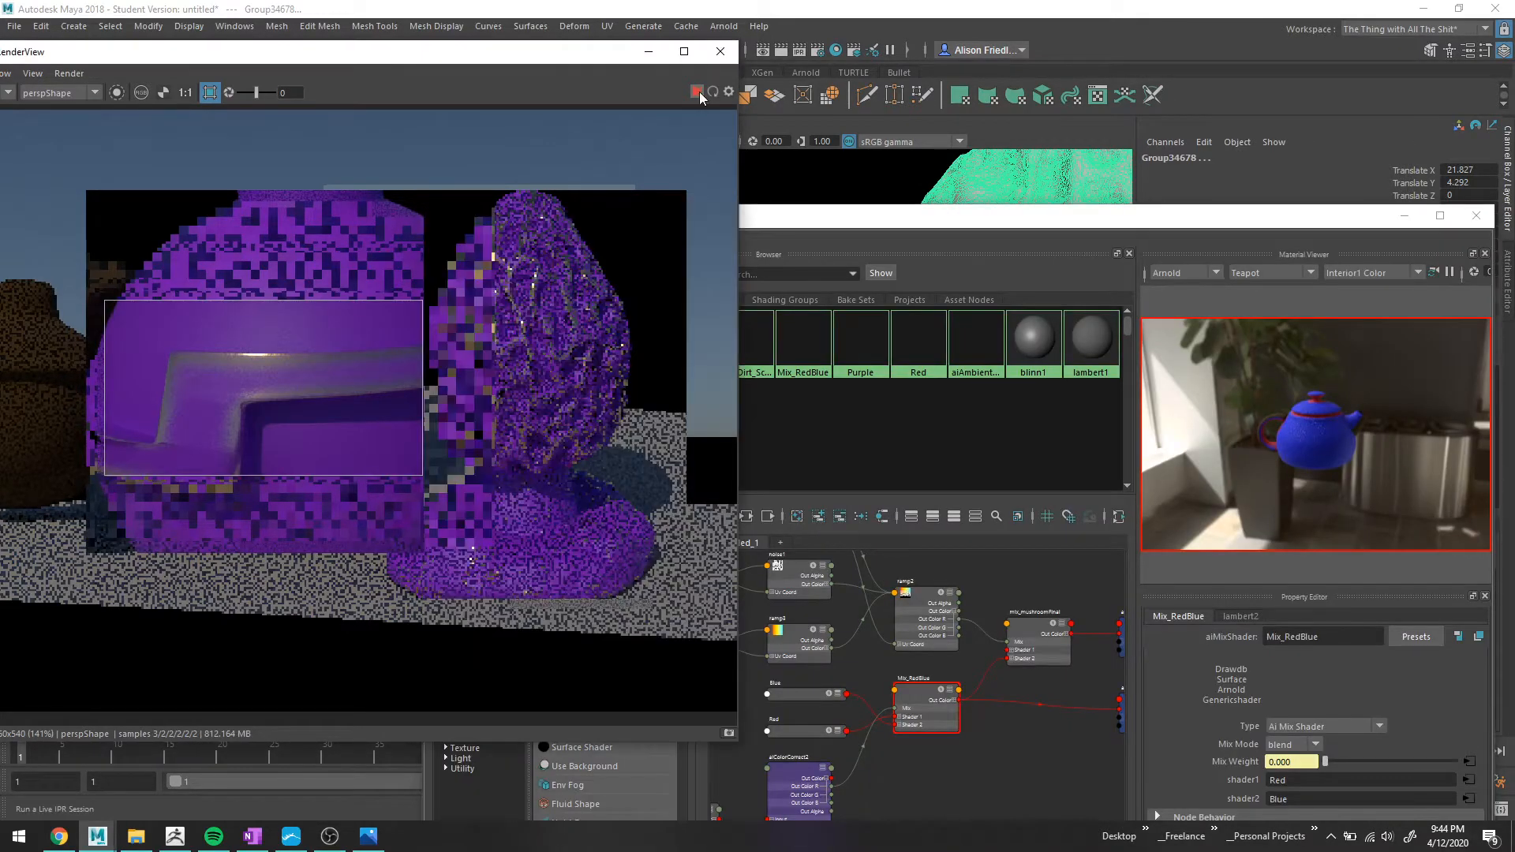
# Graph the input and output connections of the Mix_CornerScratch material in the Hypershade work area.
pyautogui.moveTo(585, 53); pyautogui.dragTo(450, 50)
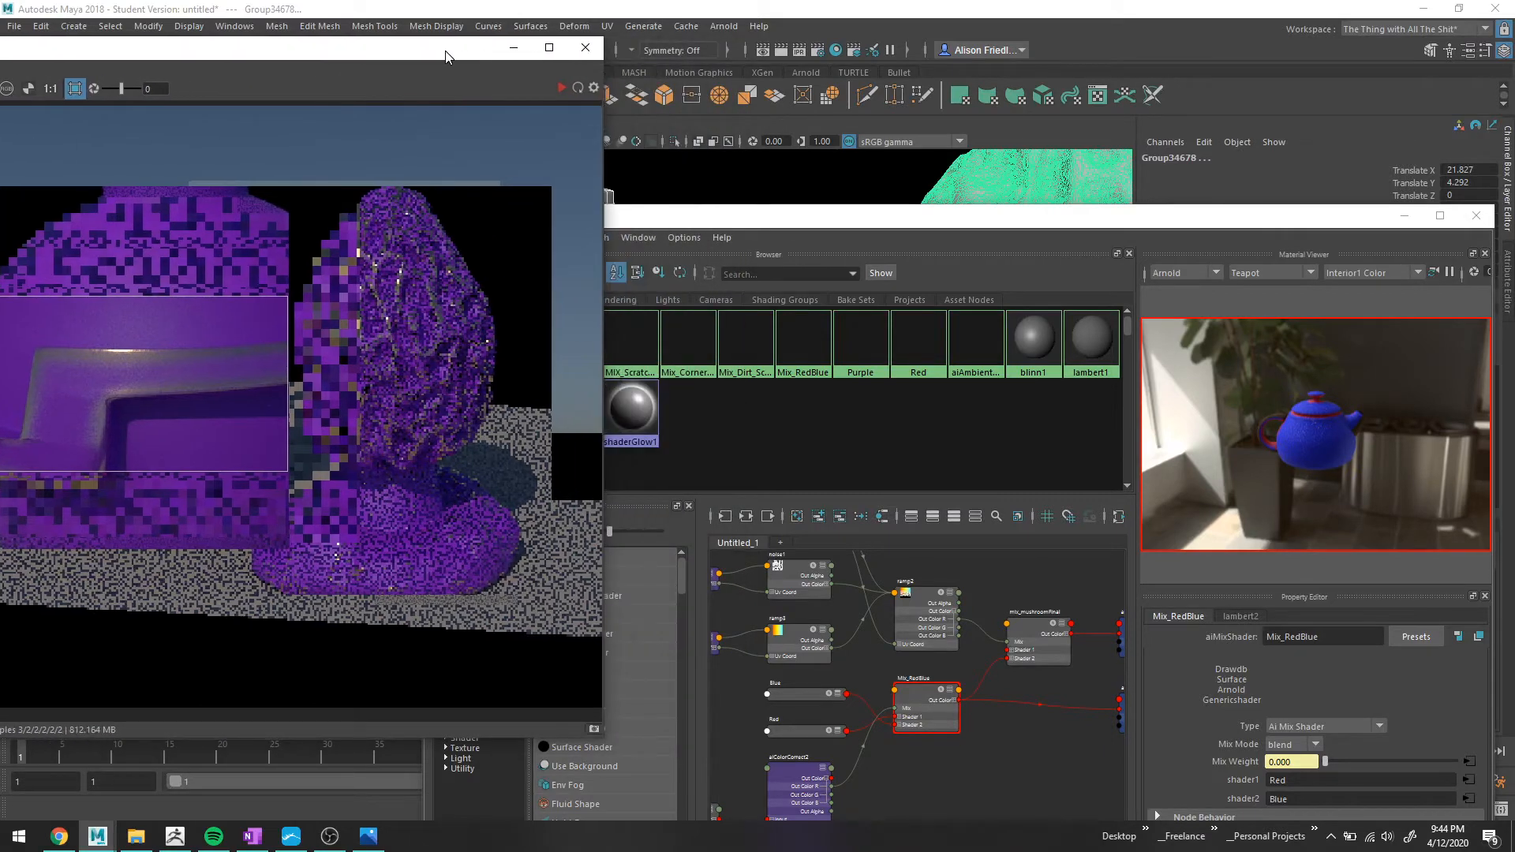
pyautogui.click(677, 210)
pyautogui.click(690, 348)
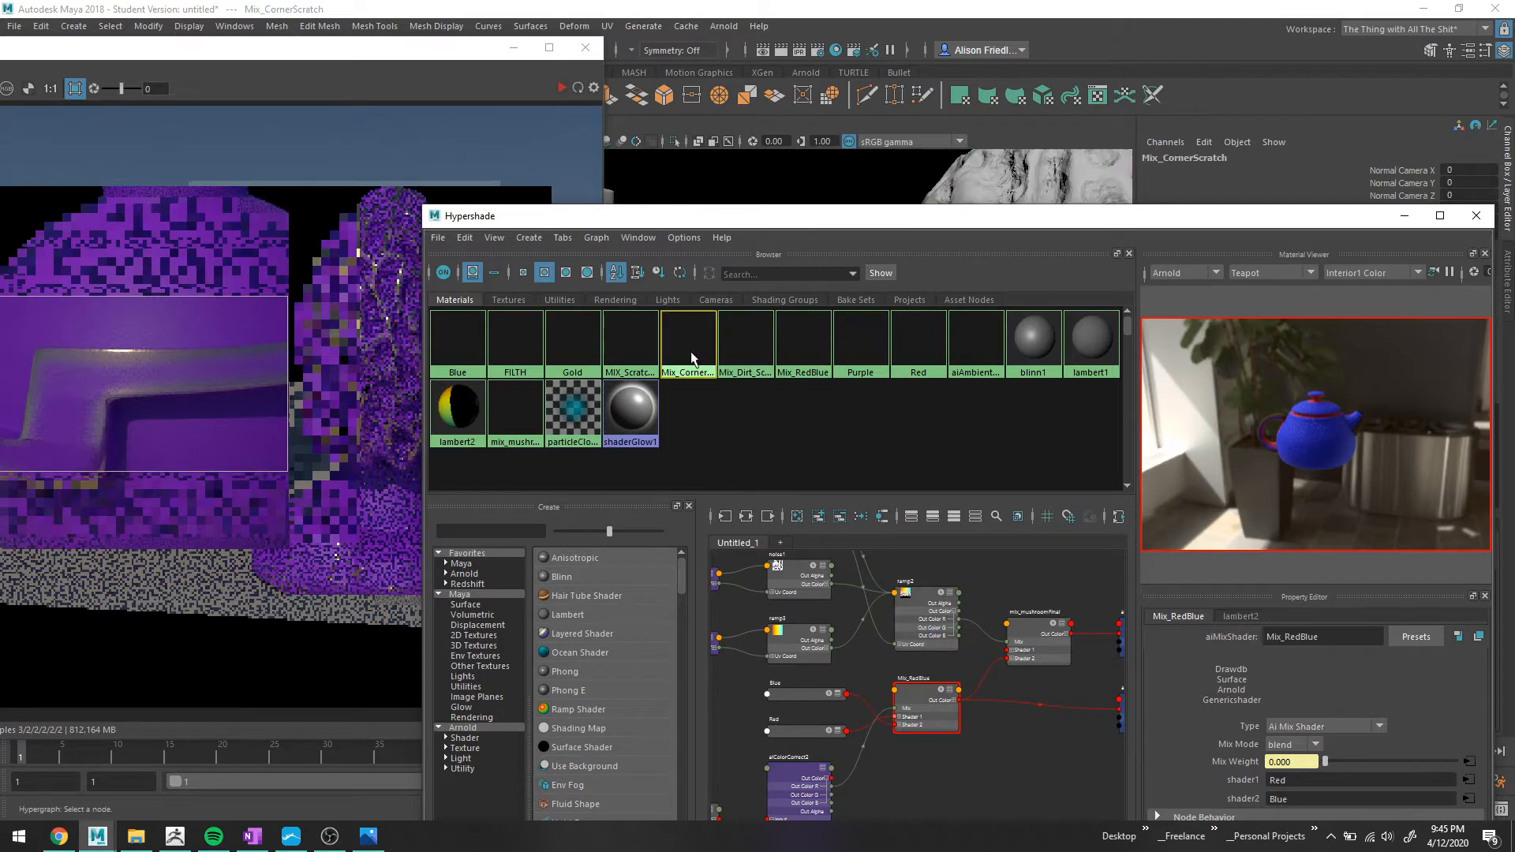
pyautogui.click(746, 516)
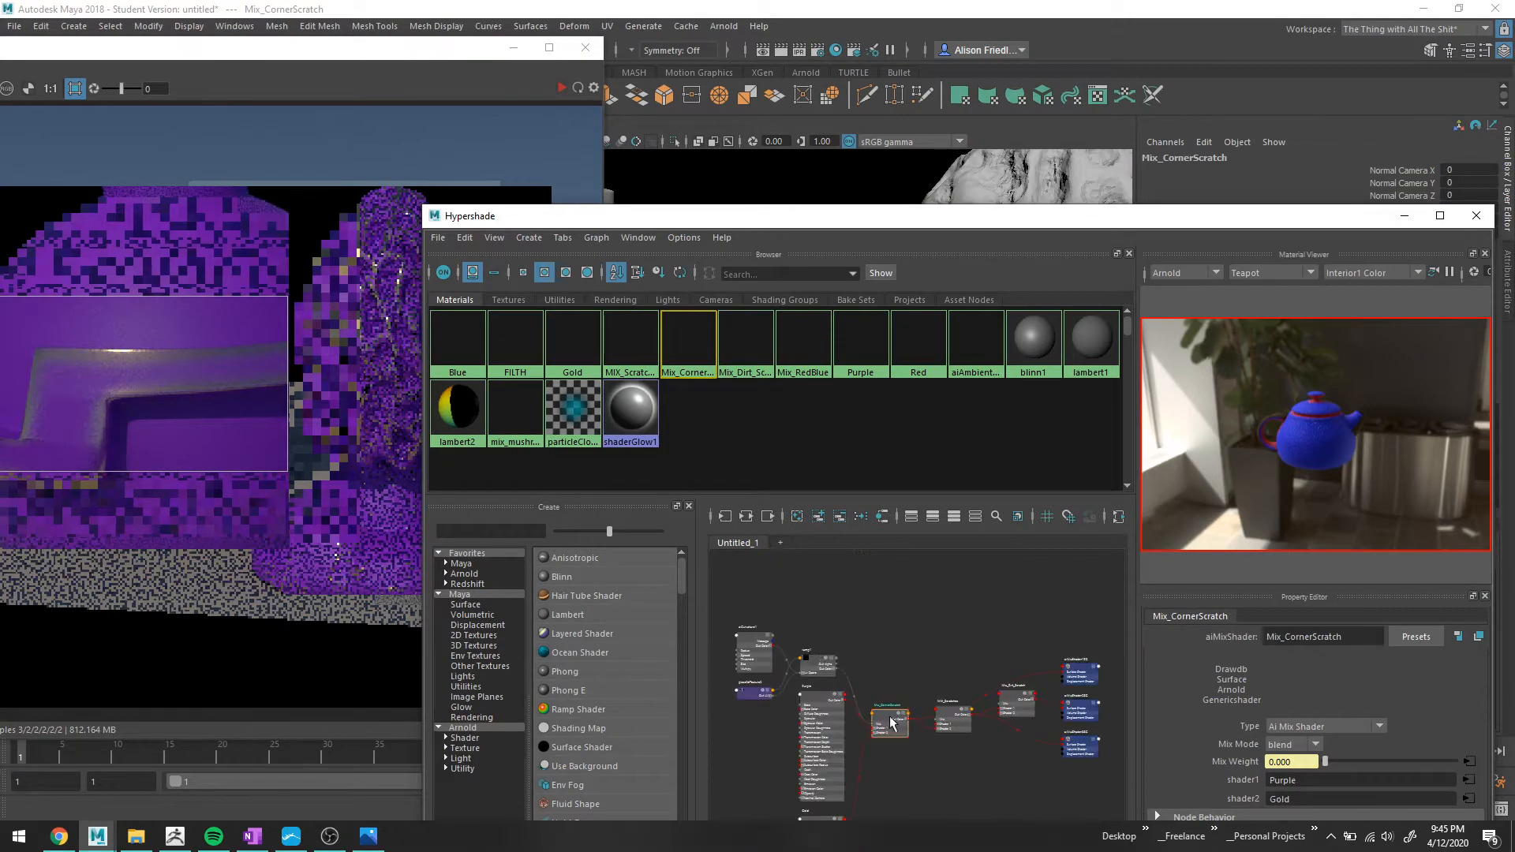
pyautogui.moveTo(733, 223); pyautogui.dragTo(683, 60)
pyautogui.scroll(5, 832, 500)
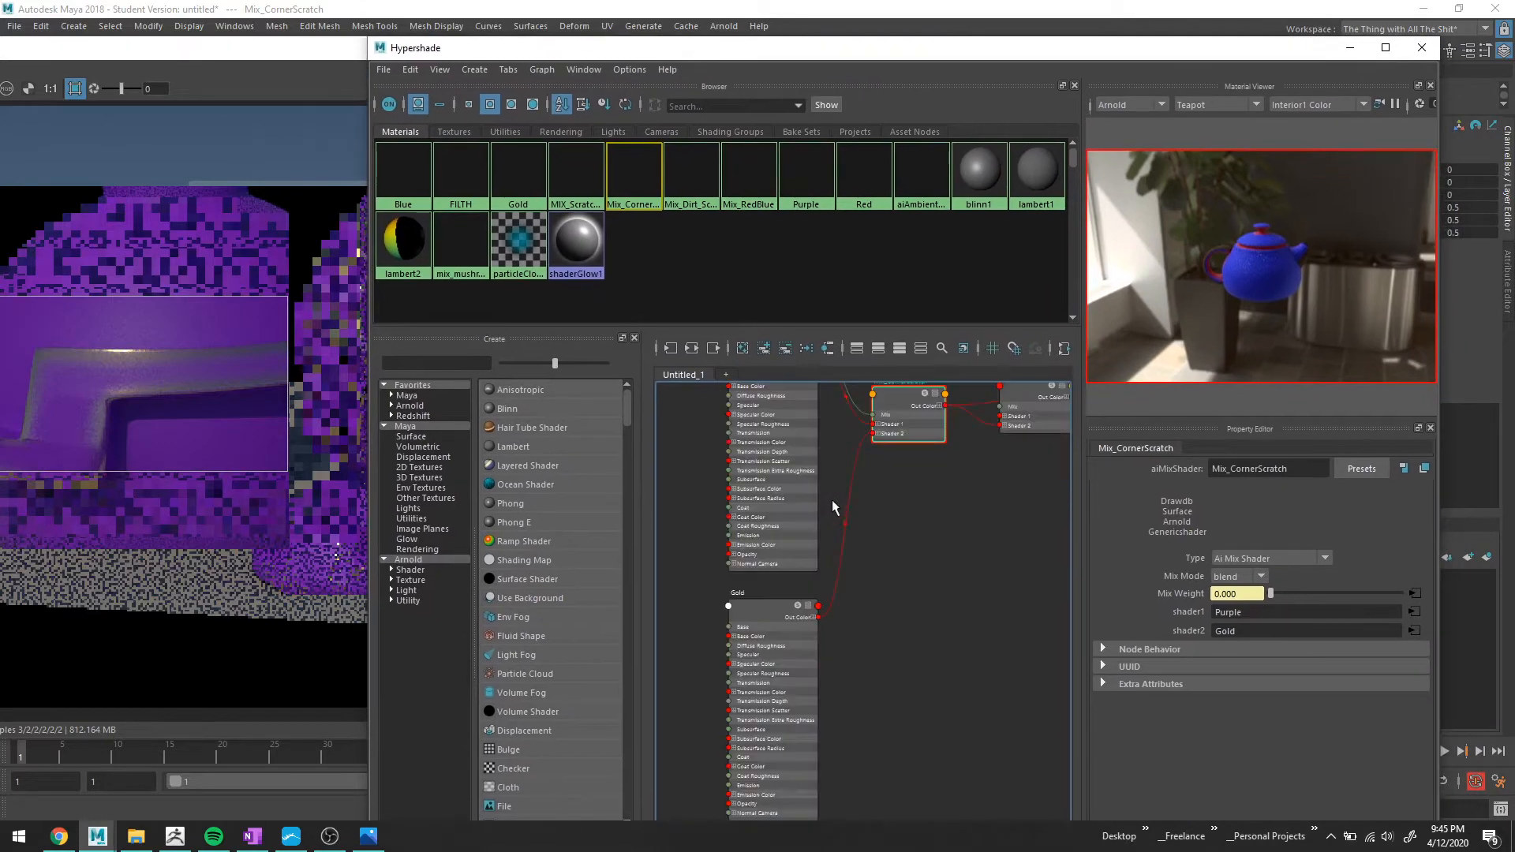
pyautogui.keyDown('alt'); pyautogui.moveTo(819, 476); pyautogui.dragTo(807, 608, button='middle'); pyautogui.keyUp('alt')
# Collapse the Purple and Gold shader nodes and stack them close together beside Mix_CornerScratch.
pyautogui.click(793, 442)
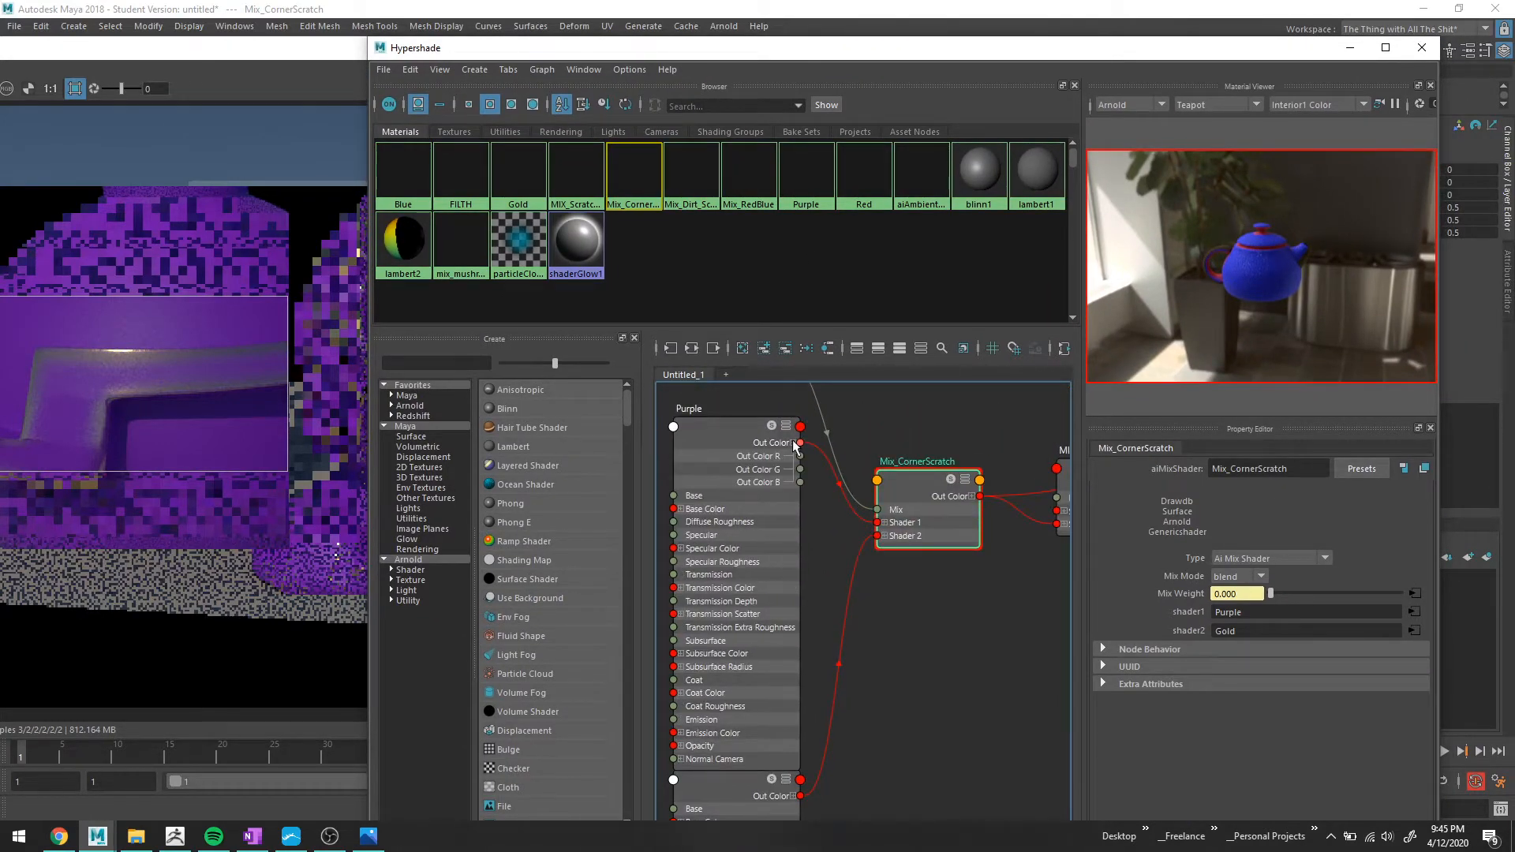
pyautogui.click(793, 443)
pyautogui.click(786, 426)
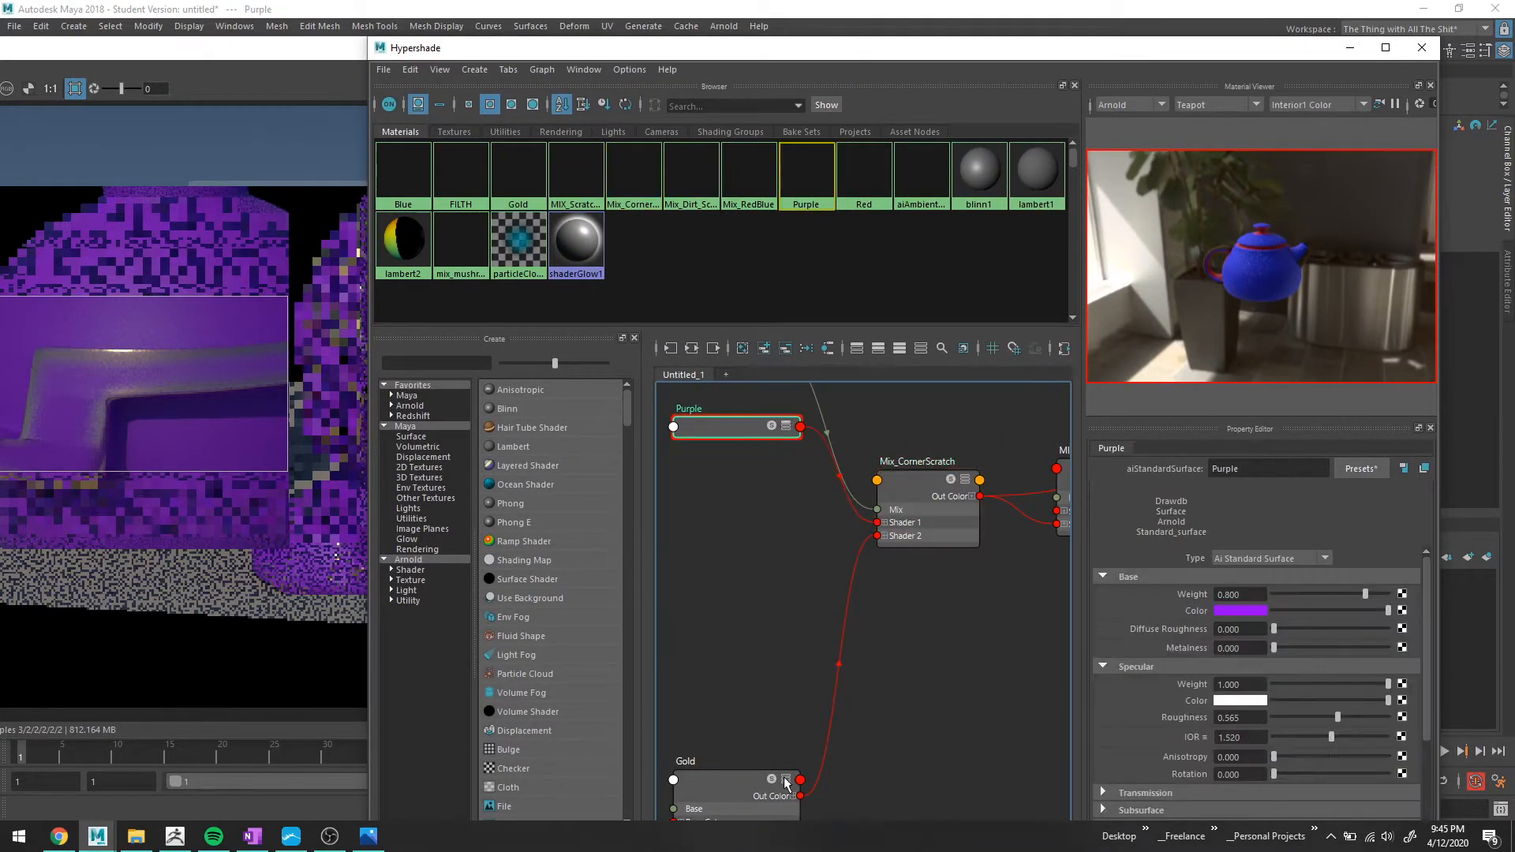
pyautogui.moveTo(747, 771); pyautogui.dragTo(723, 523)
pyautogui.click(772, 522)
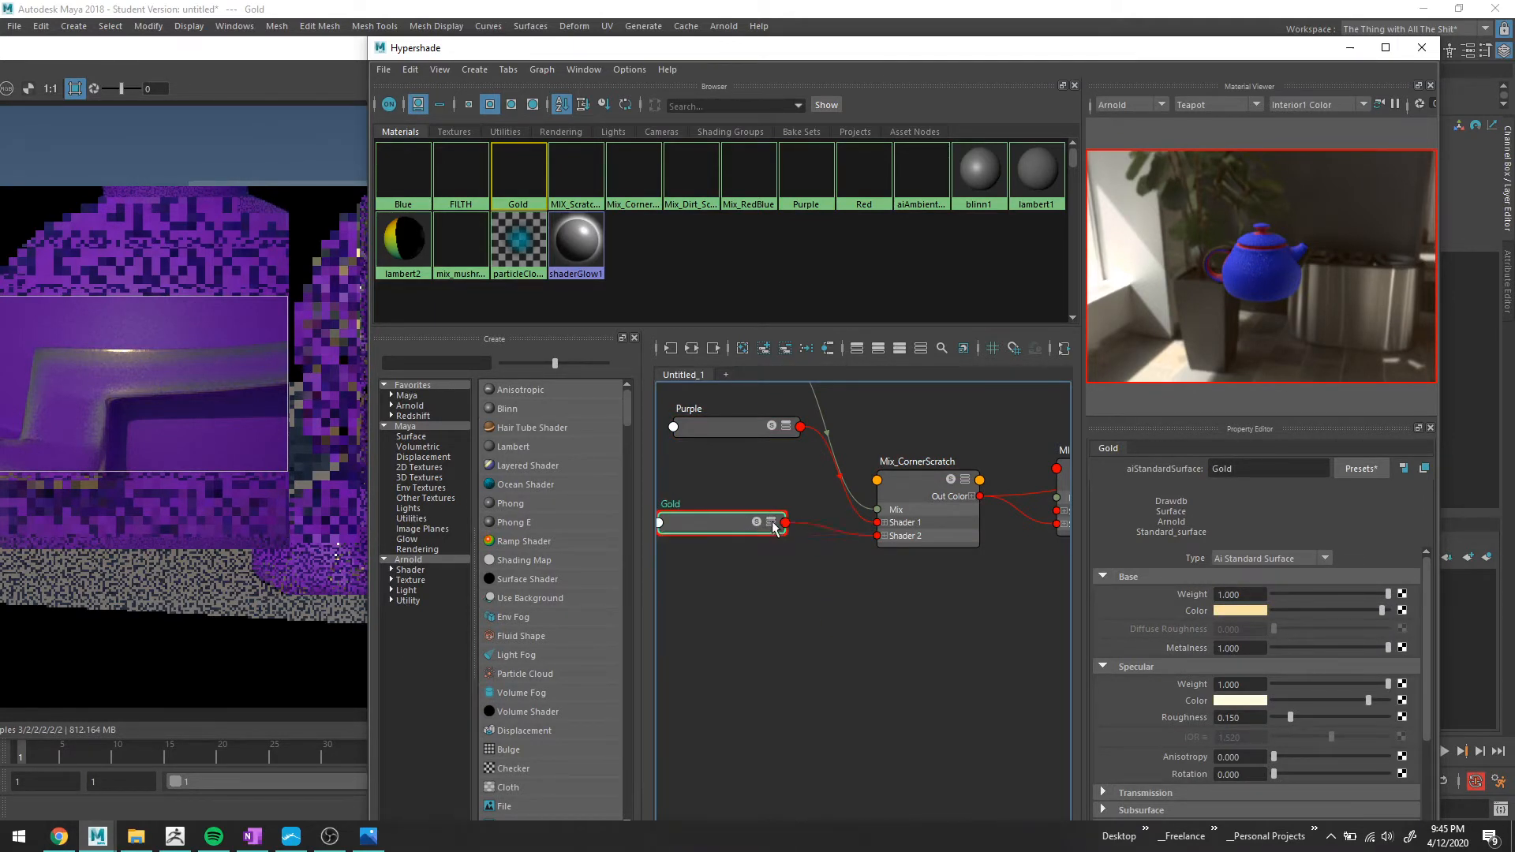
pyautogui.moveTo(756, 427); pyautogui.dragTo(734, 473)
pyautogui.keyDown('alt'); pyautogui.moveTo(862, 509); pyautogui.dragTo(1029, 569, button='middle'); pyautogui.keyUp('alt')
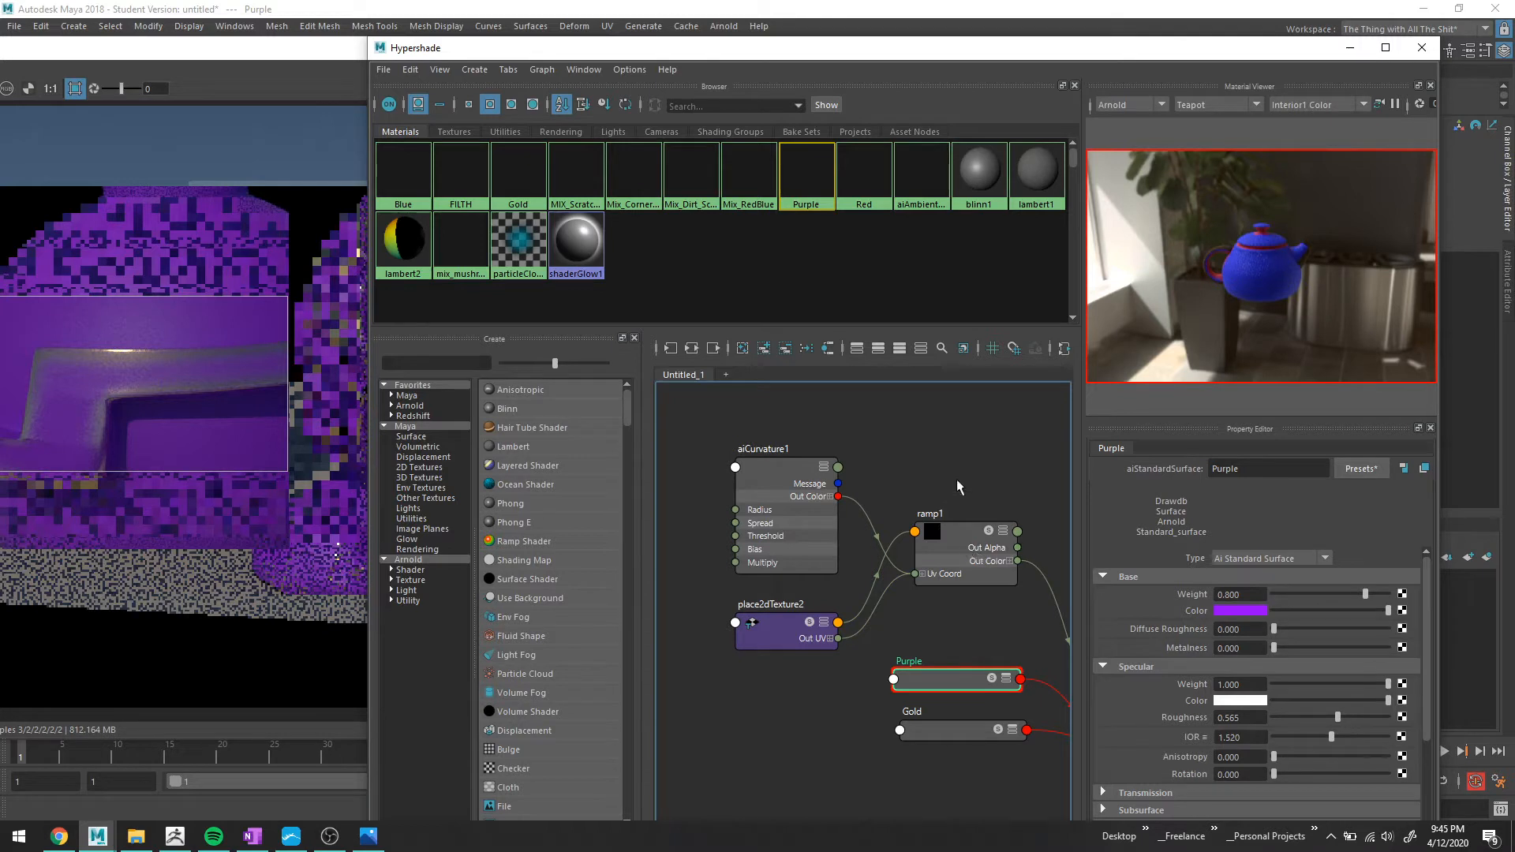
pyautogui.keyDown('alt'); pyautogui.moveTo(949, 475); pyautogui.dragTo(872, 475, button='middle'); pyautogui.keyUp('alt')
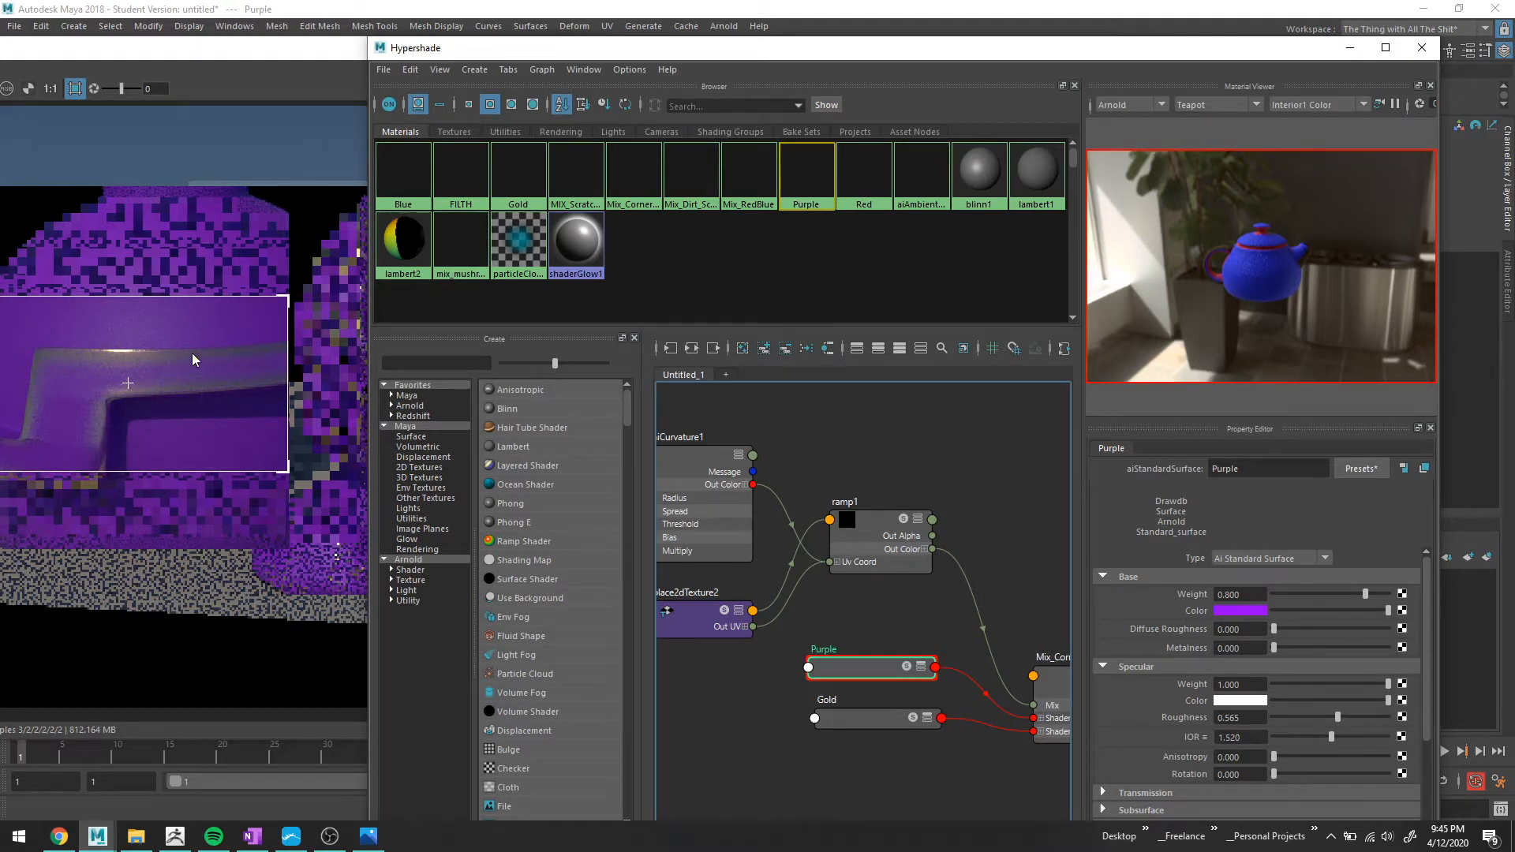
pyautogui.keyDown('alt'); pyautogui.moveTo(945, 482); pyautogui.dragTo(808, 494, button='middle'); pyautogui.keyUp('alt')
pyautogui.press('Tab')
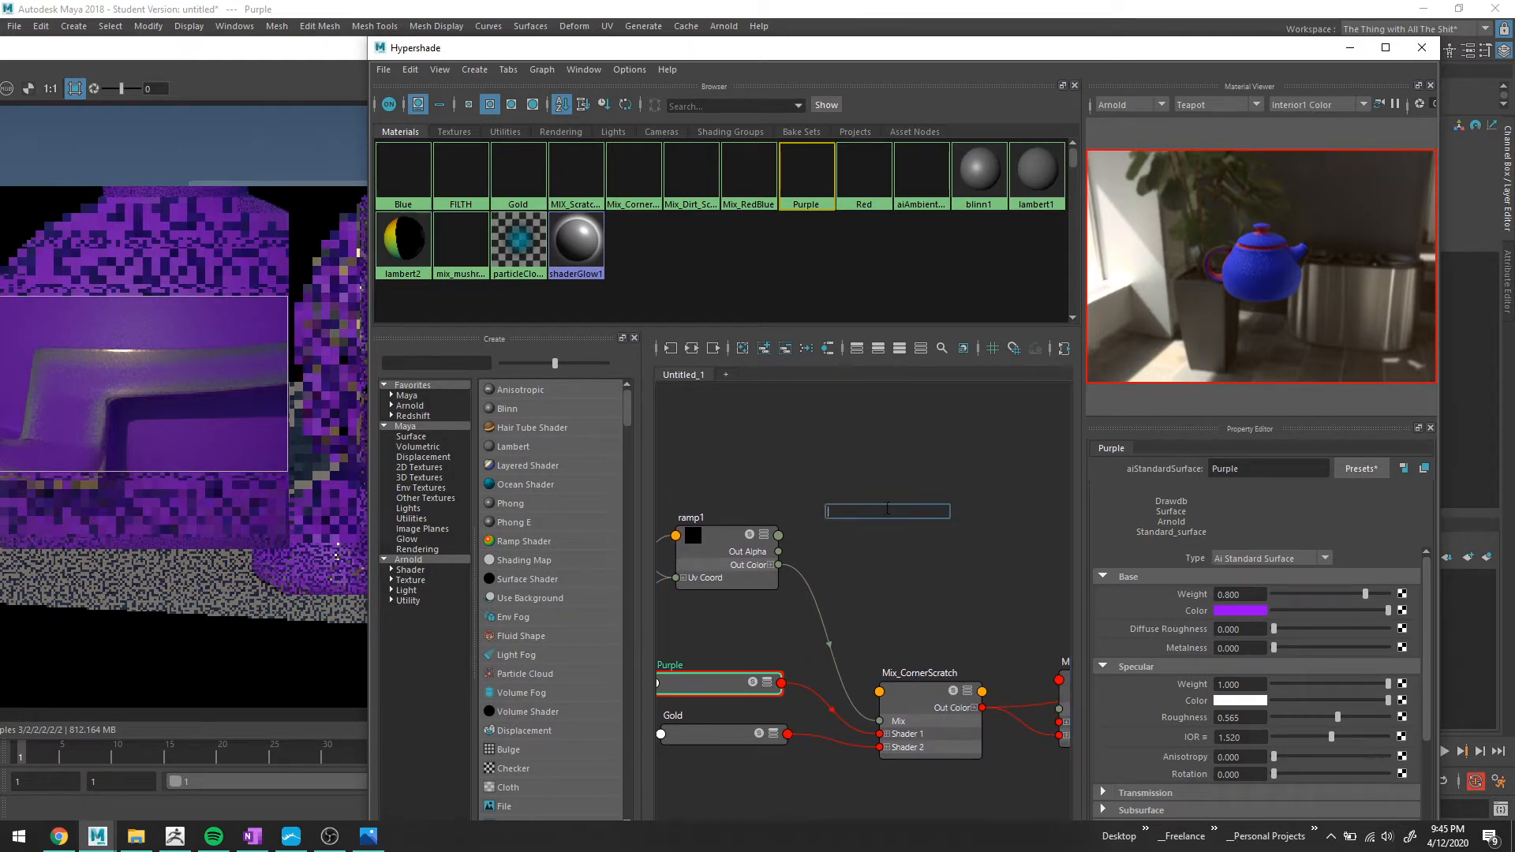
pyautogui.write('noi')
pyautogui.click(893, 566)
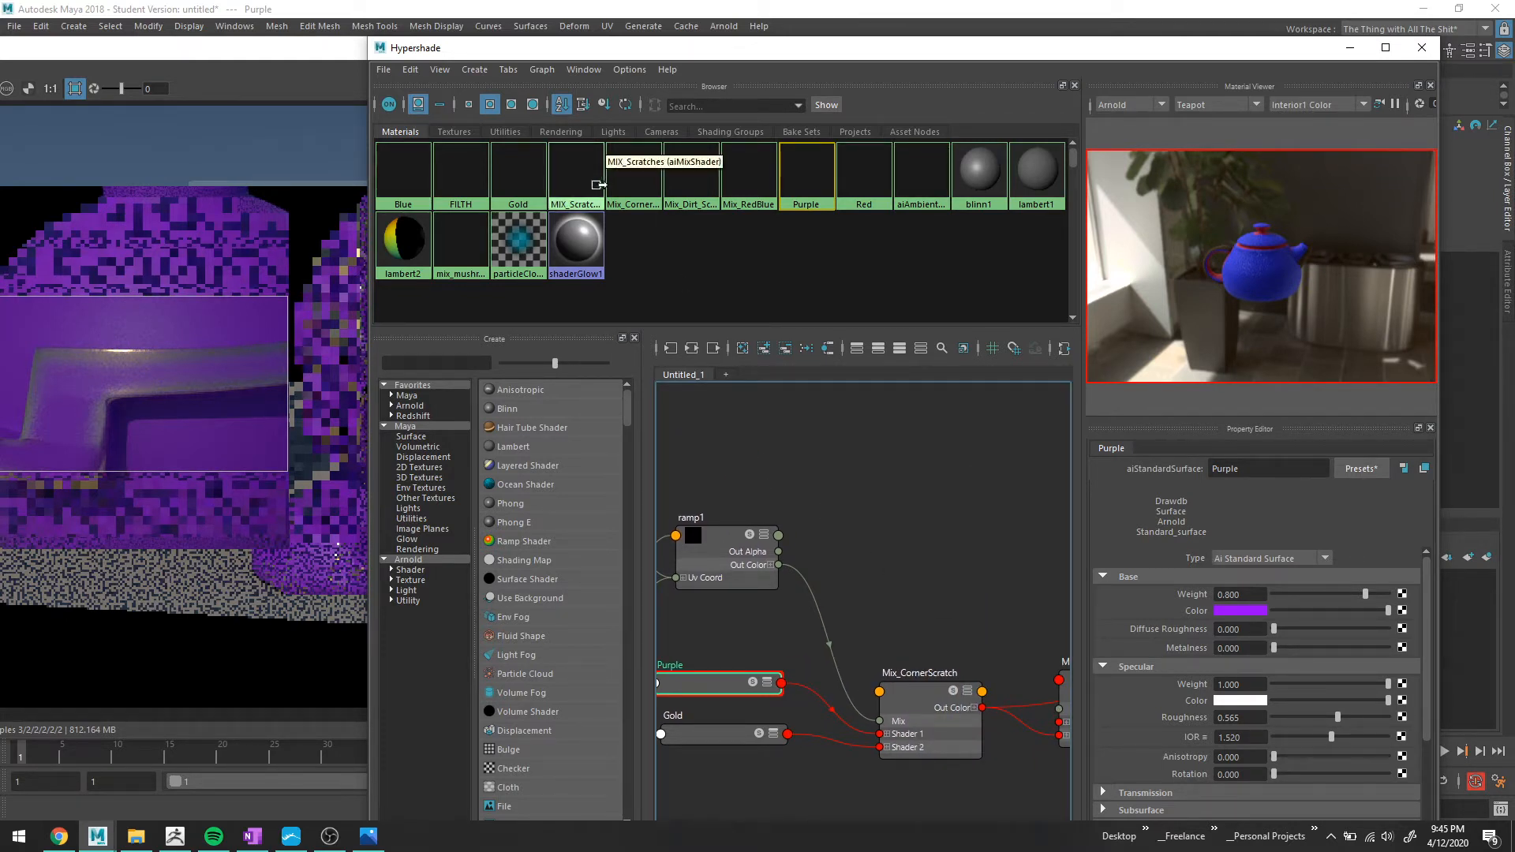
# Add the existing noise1 texture to the node graph and place it directly above ramp1.
pyautogui.click(455, 132)
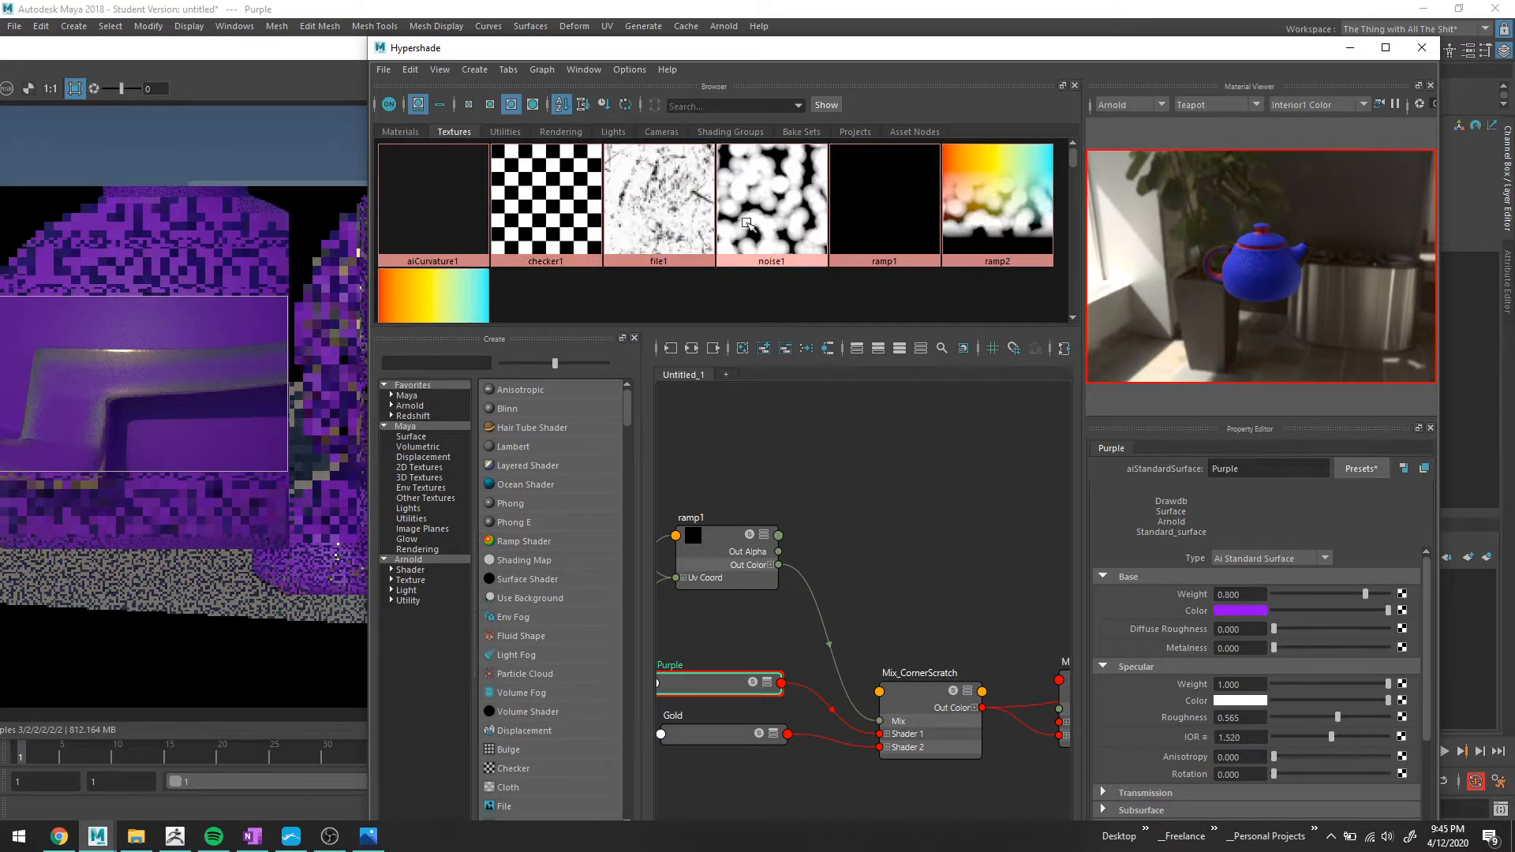
pyautogui.moveTo(746, 223); pyautogui.dragTo(694, 398)
pyautogui.scroll(3, 864, 485)
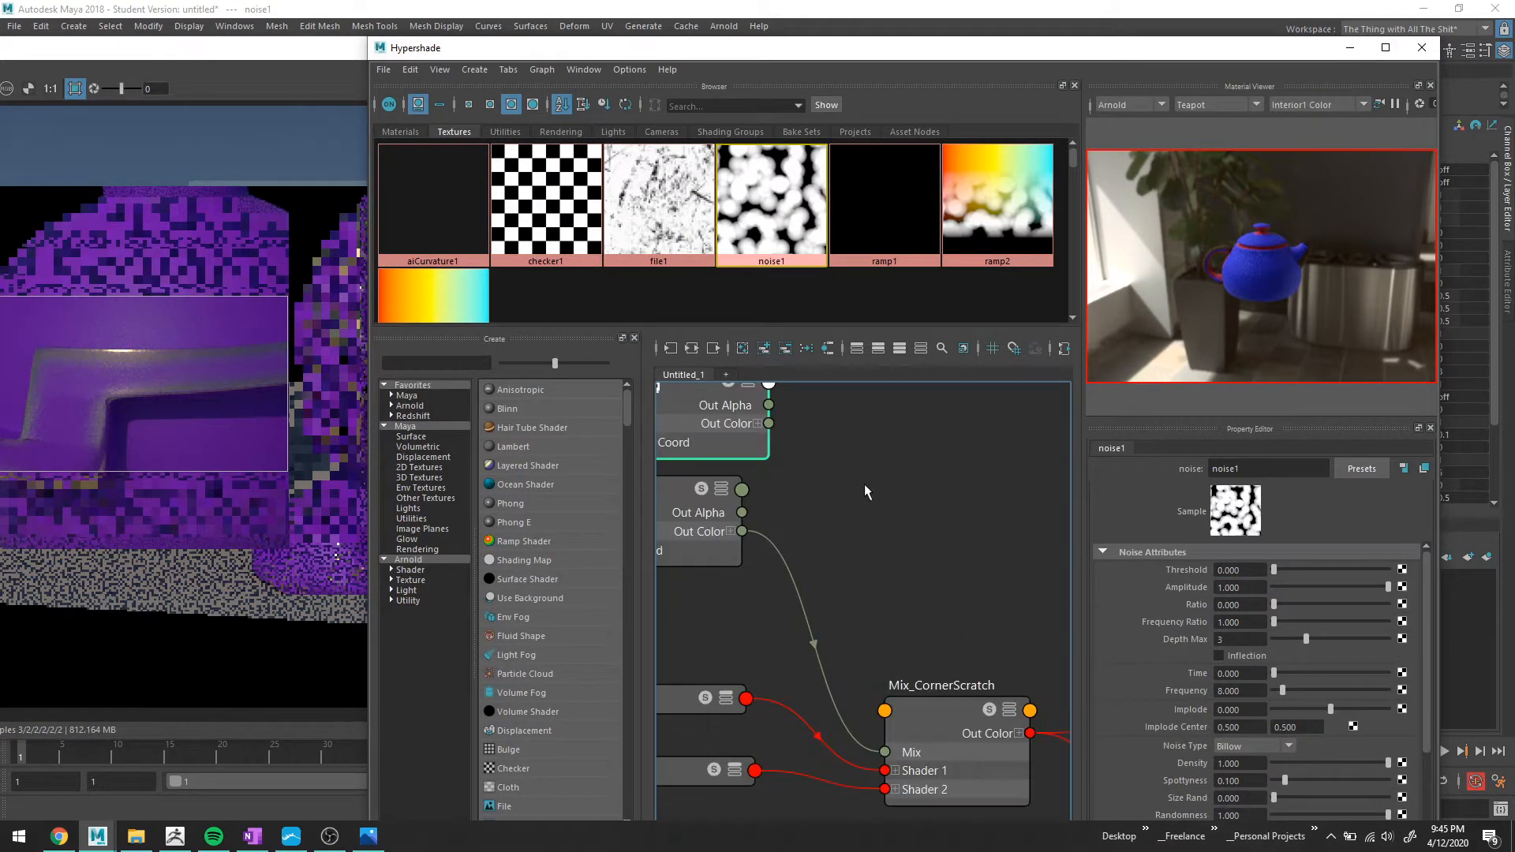
pyautogui.scroll(-3, 864, 484)
pyautogui.moveTo(799, 534); pyautogui.dragTo(751, 483)
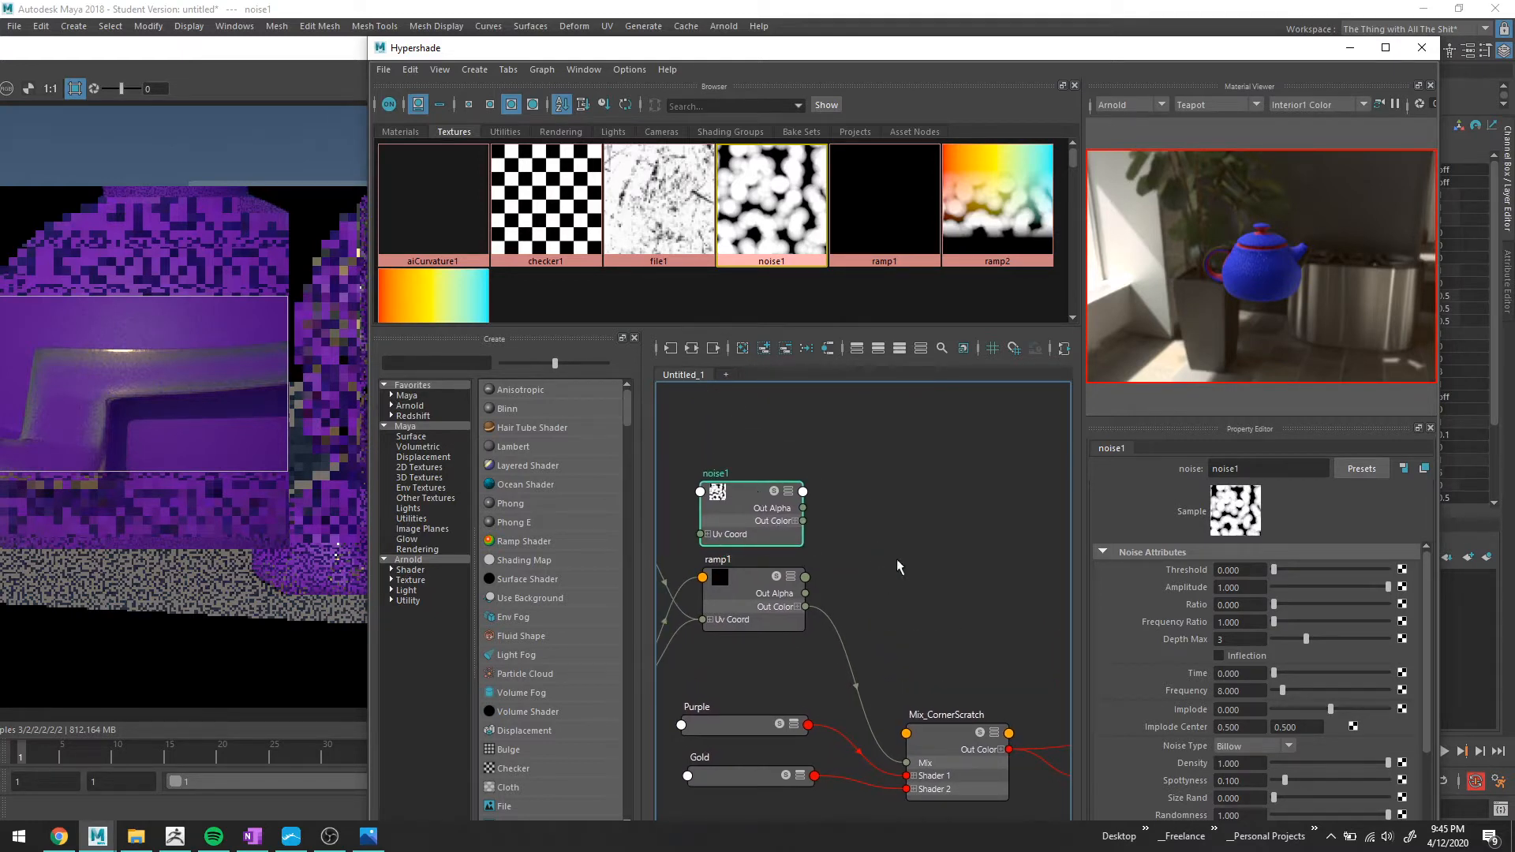
# Create an aiMultiply node and place it beside noise1 and ramp1 in the node graph.
pyautogui.press('Tab')
pyautogui.write('ai')
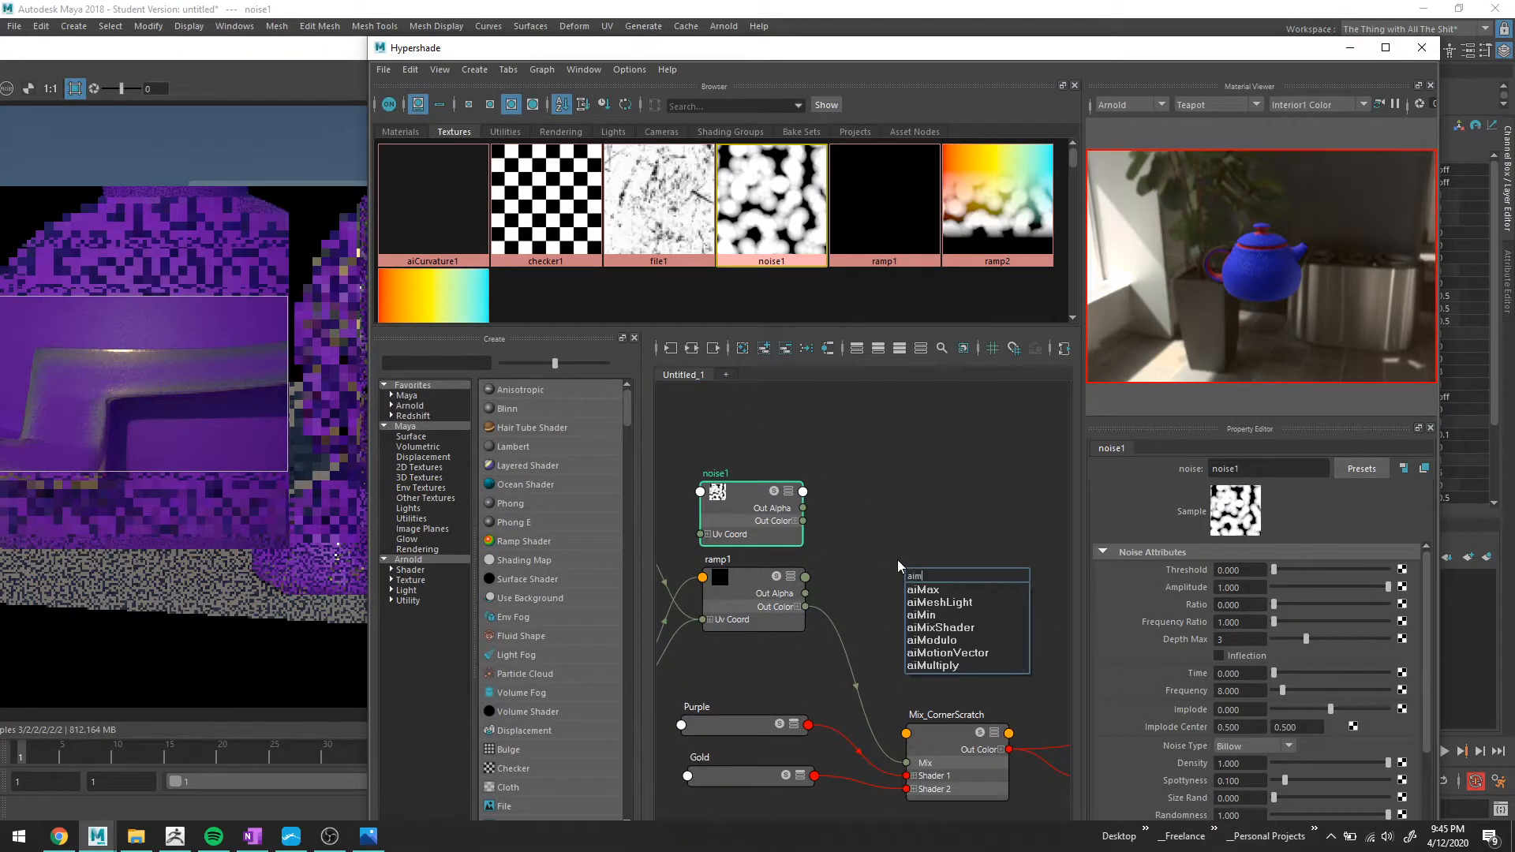
pyautogui.write('multip')
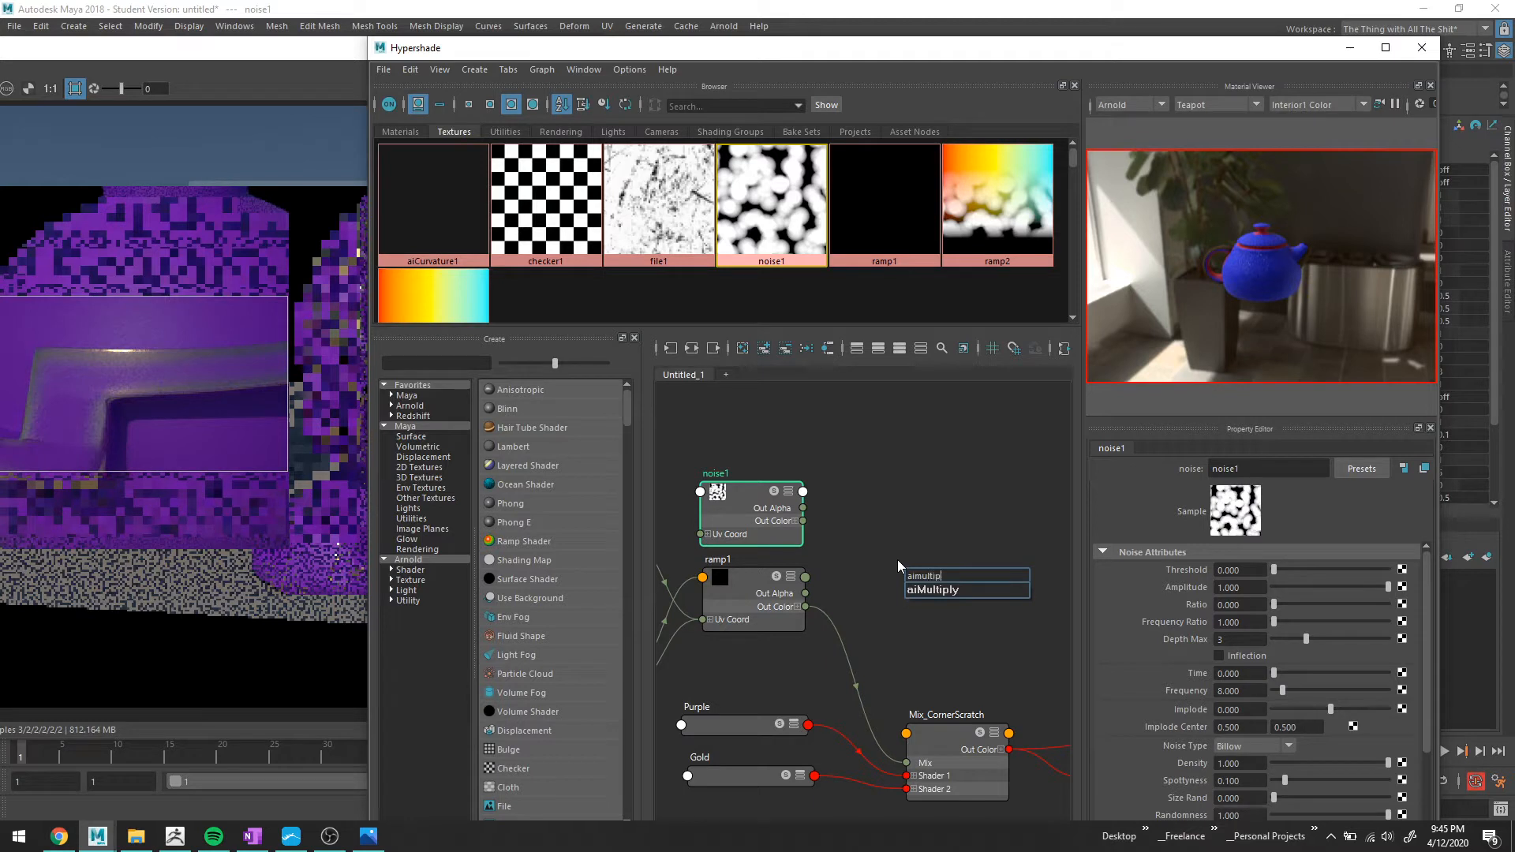
pyautogui.press('Return')
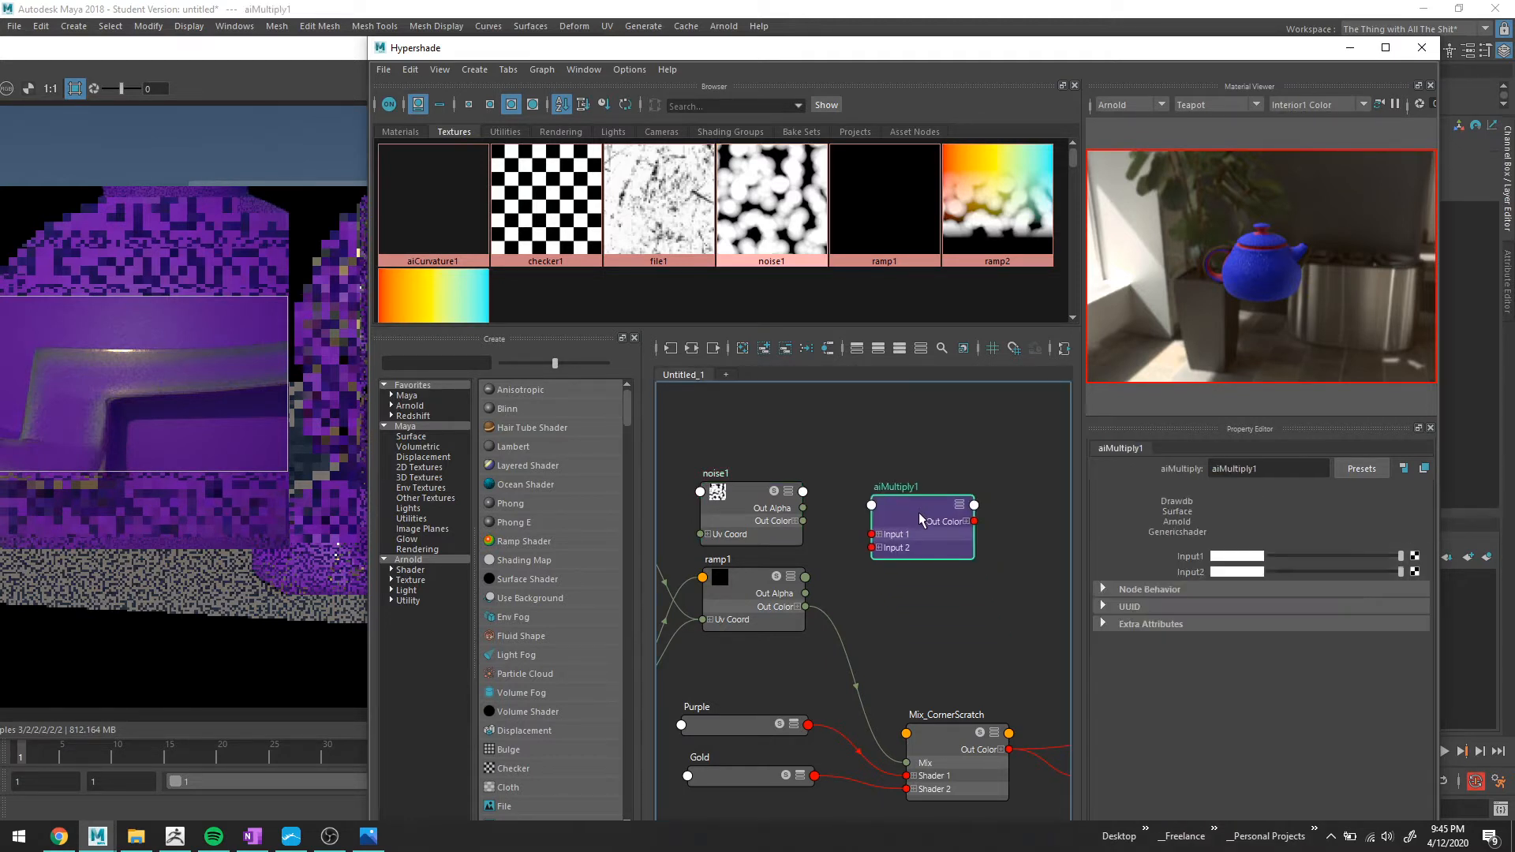
pyautogui.moveTo(918, 513); pyautogui.dragTo(943, 539)
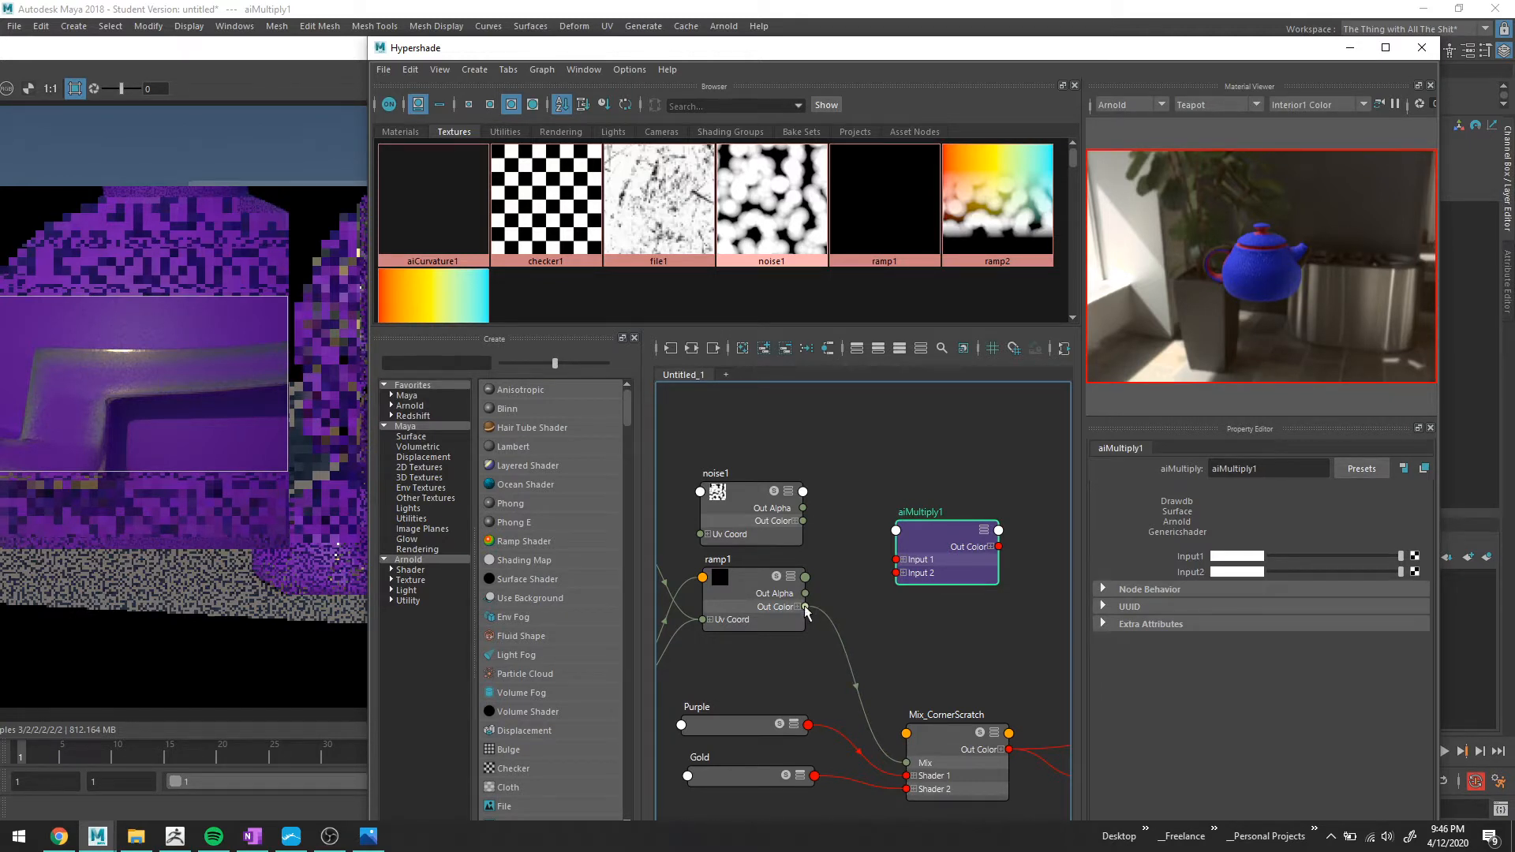
# Feed noise1 and ramp1 colours into aiMultiply1's Input 1 and Input 2, and route its Out Color R to the Mix of Mix_CornerScratch.
pyautogui.moveTo(805, 606); pyautogui.dragTo(896, 573)
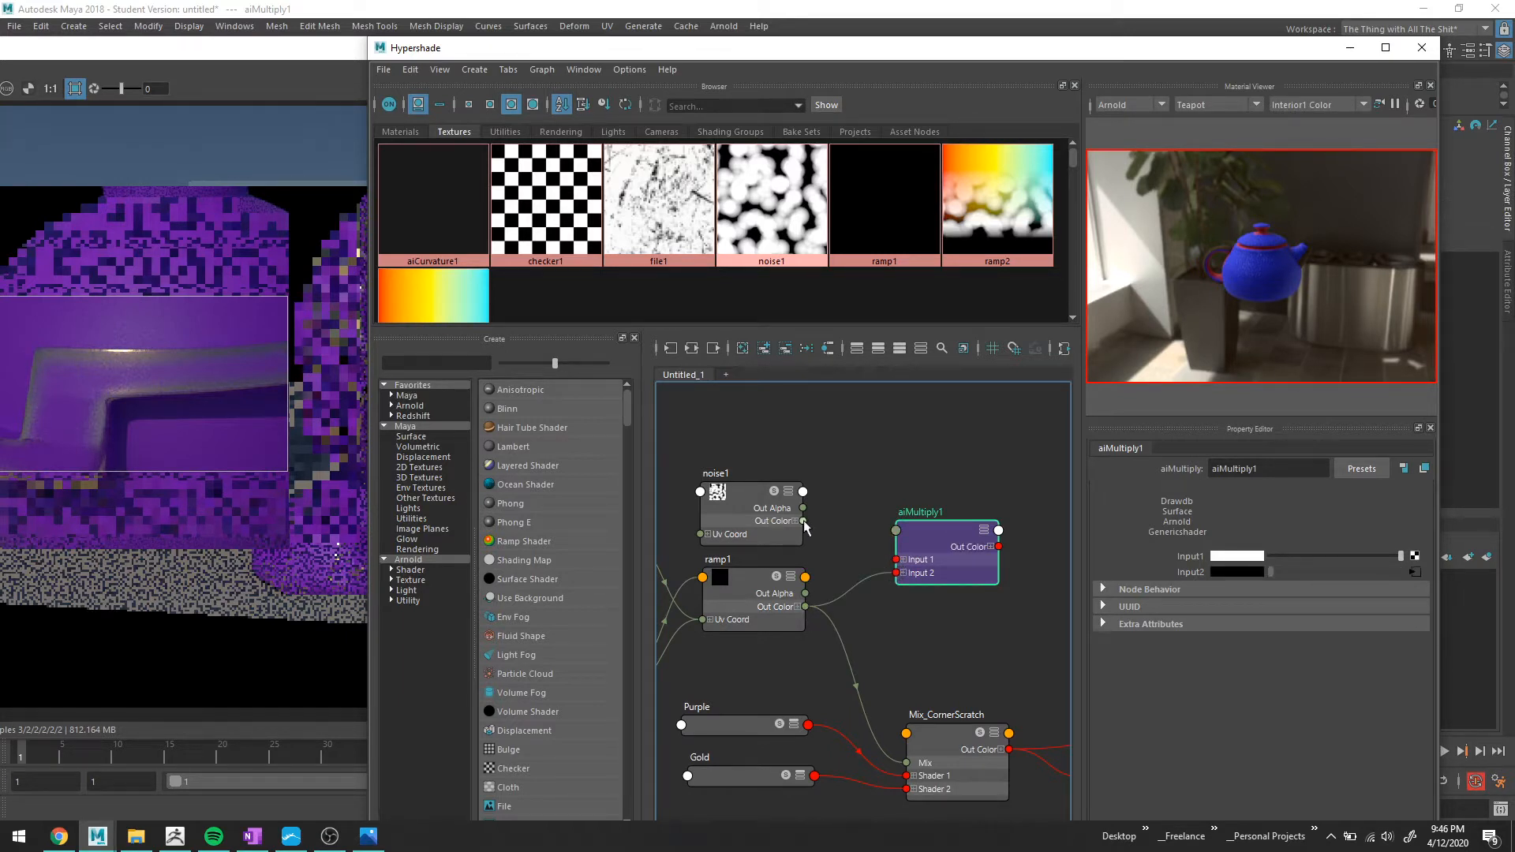
pyautogui.moveTo(804, 521); pyautogui.dragTo(907, 762)
pyautogui.click(991, 547)
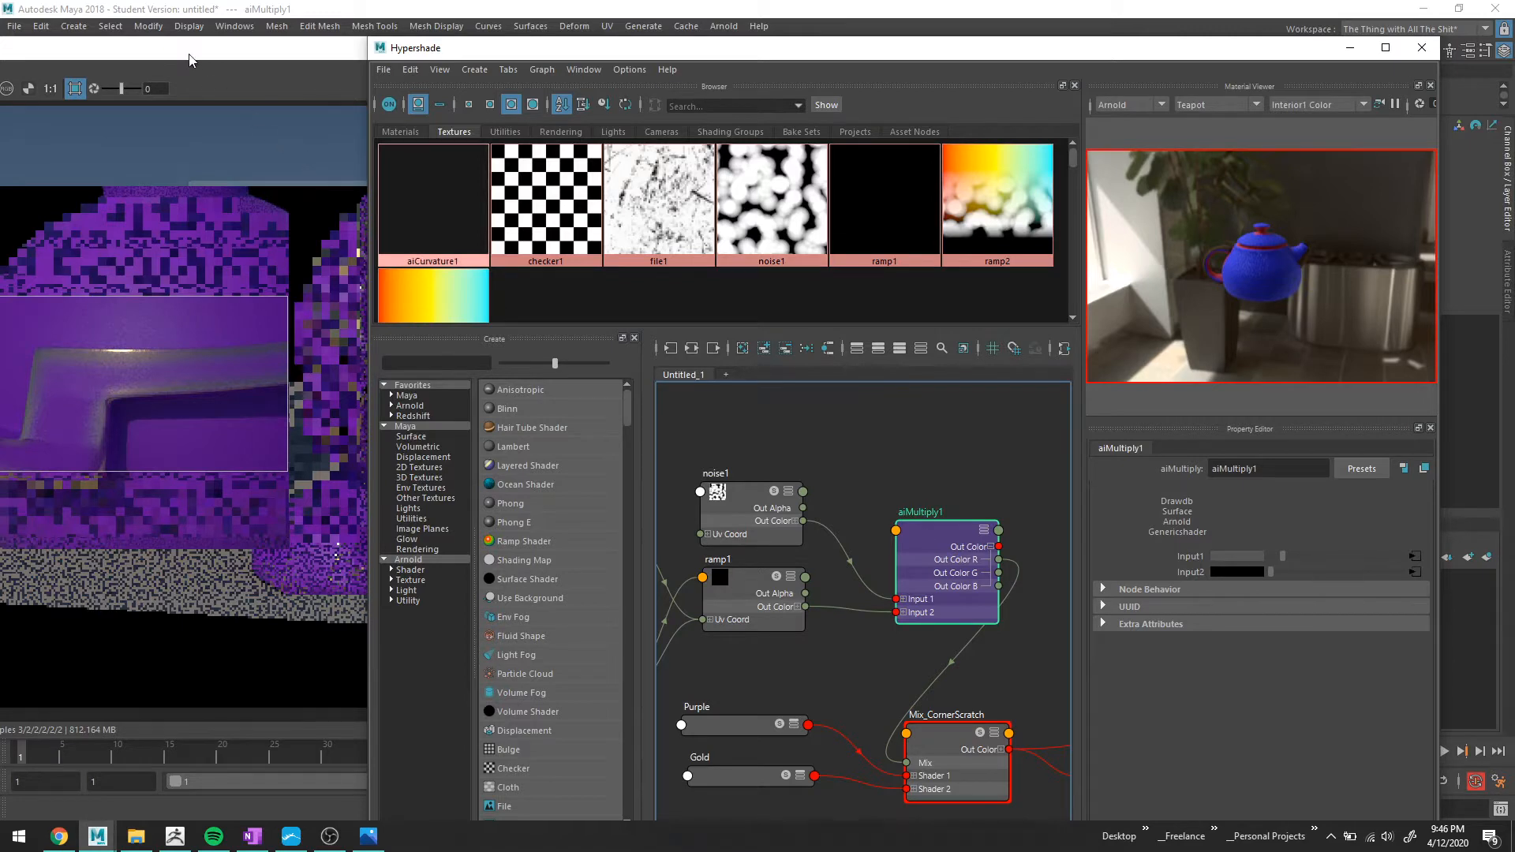
# Start isolated shading of the selected noise1 texture in the render region to examine its pattern on the pot.
pyautogui.moveTo(188, 53); pyautogui.dragTo(258, 67)
pyautogui.click(53, 104)
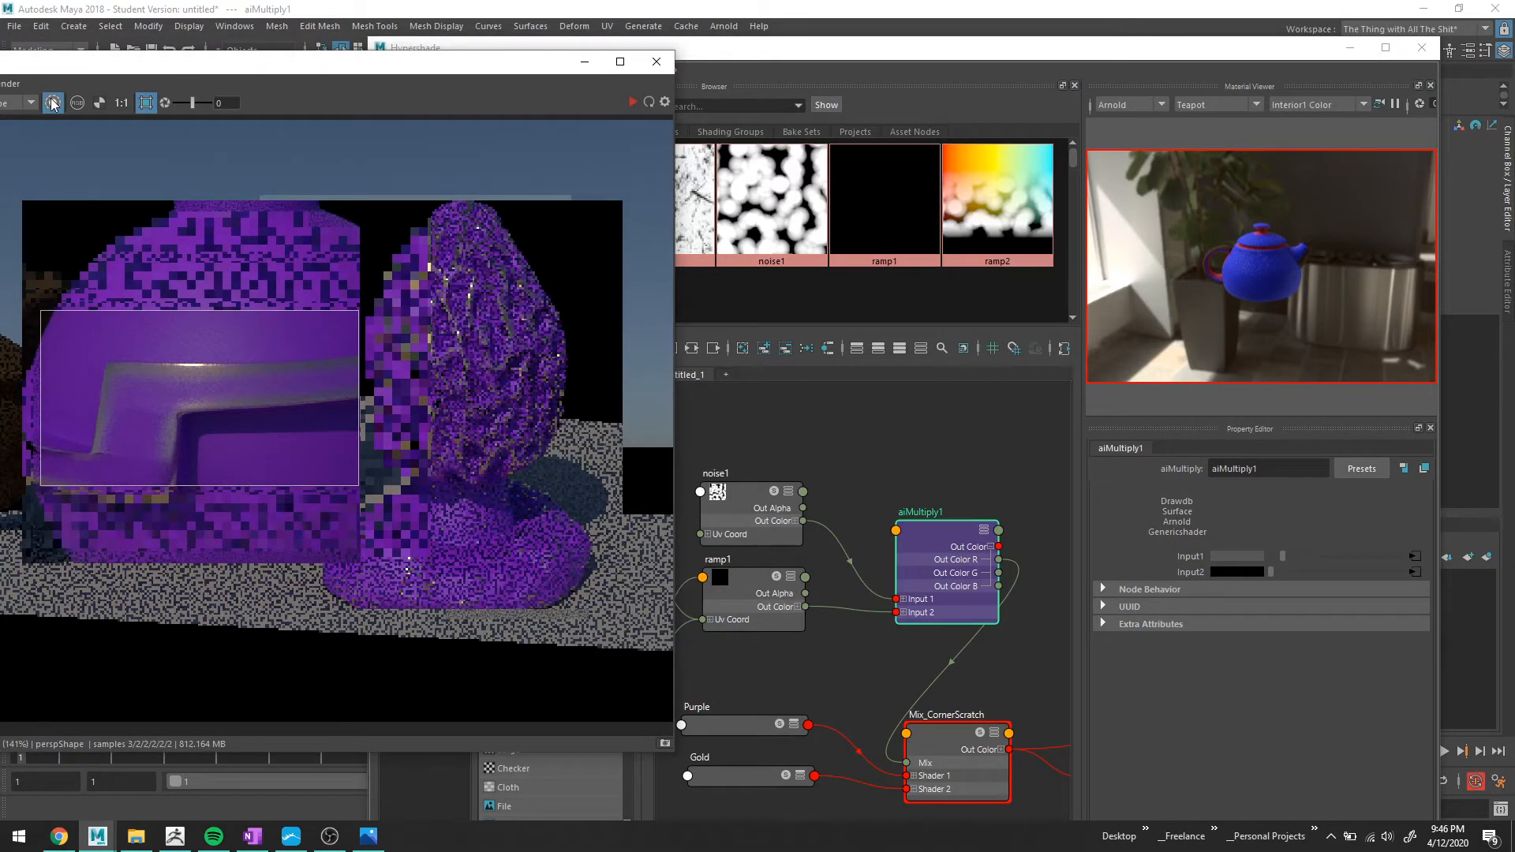
pyautogui.click(716, 505)
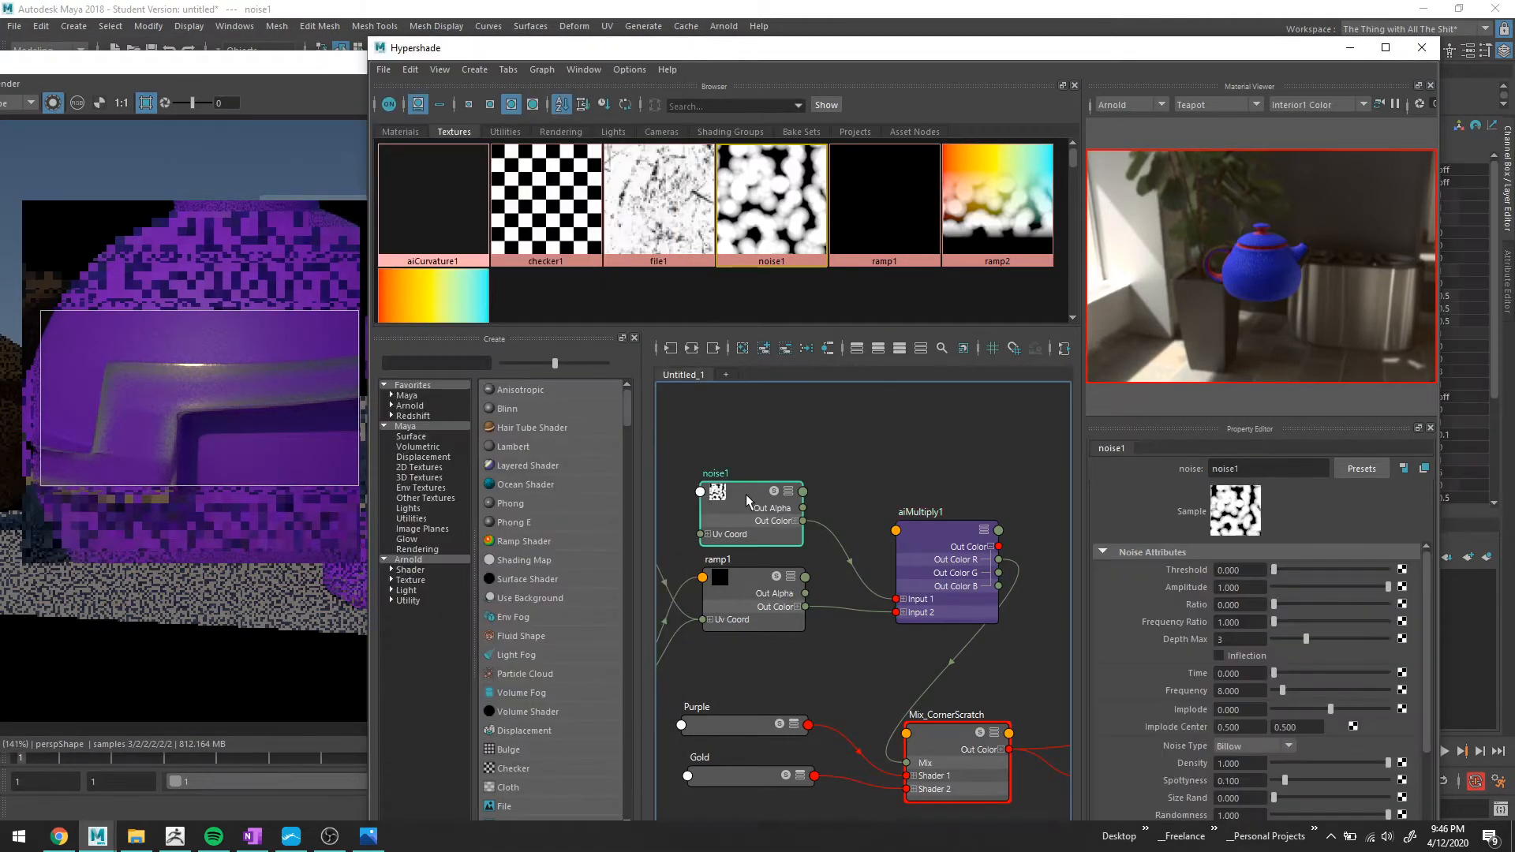
pyautogui.click(53, 103)
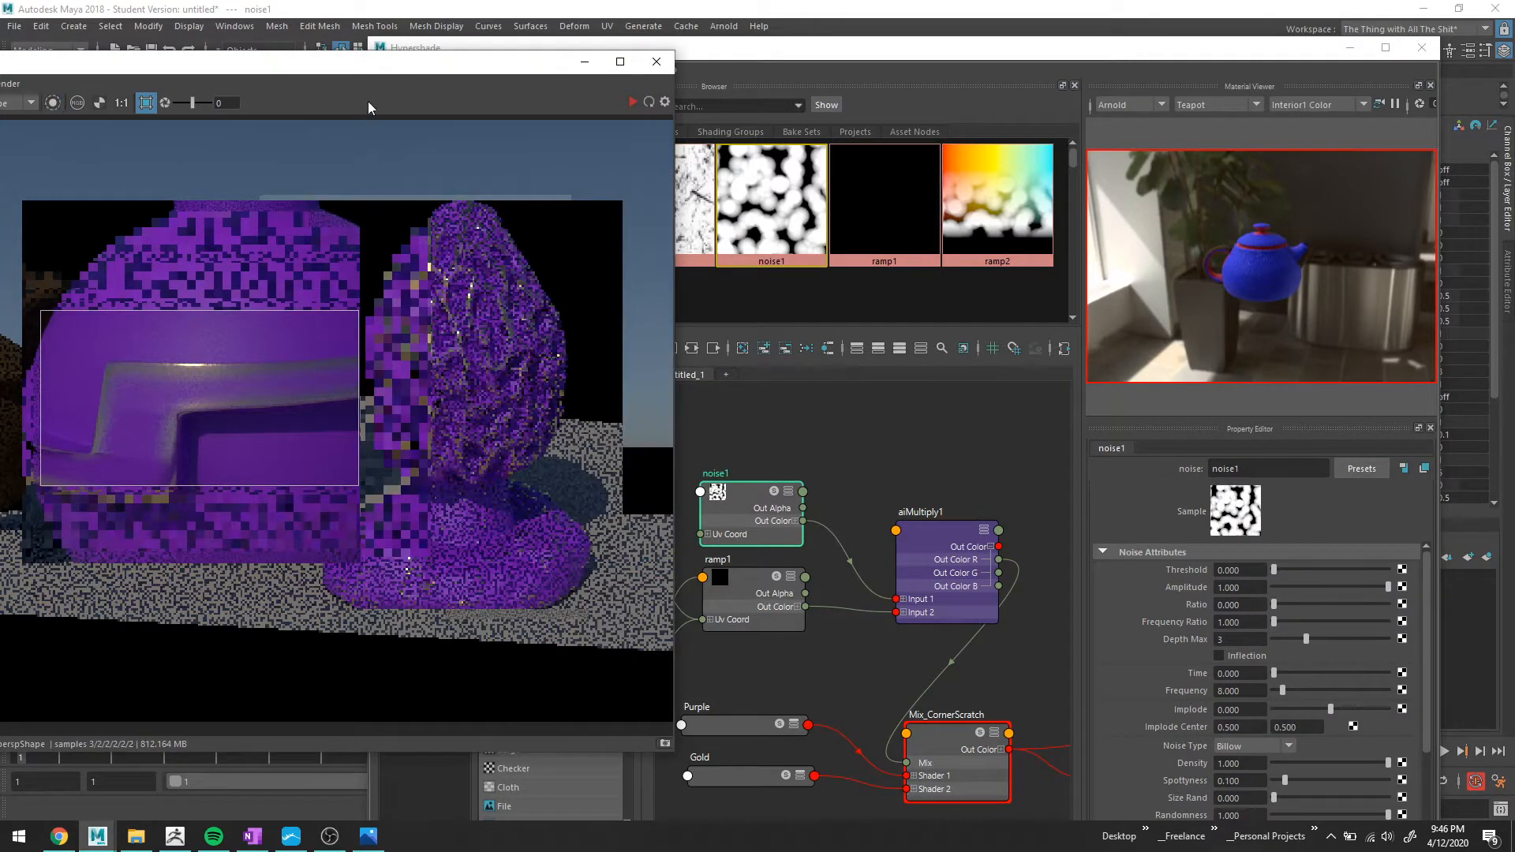
pyautogui.click(52, 104)
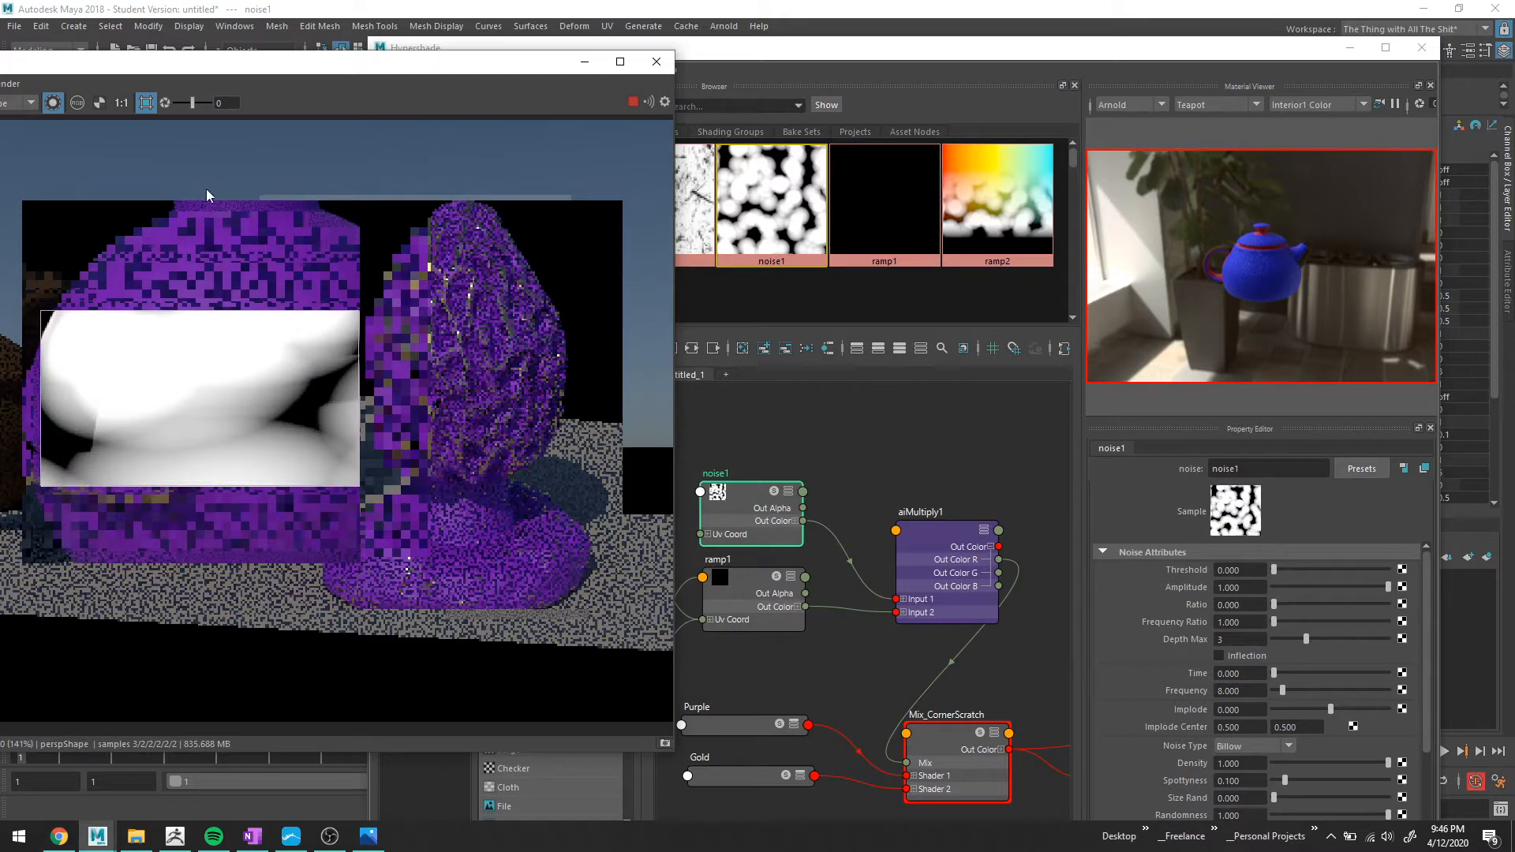
pyautogui.click(746, 505)
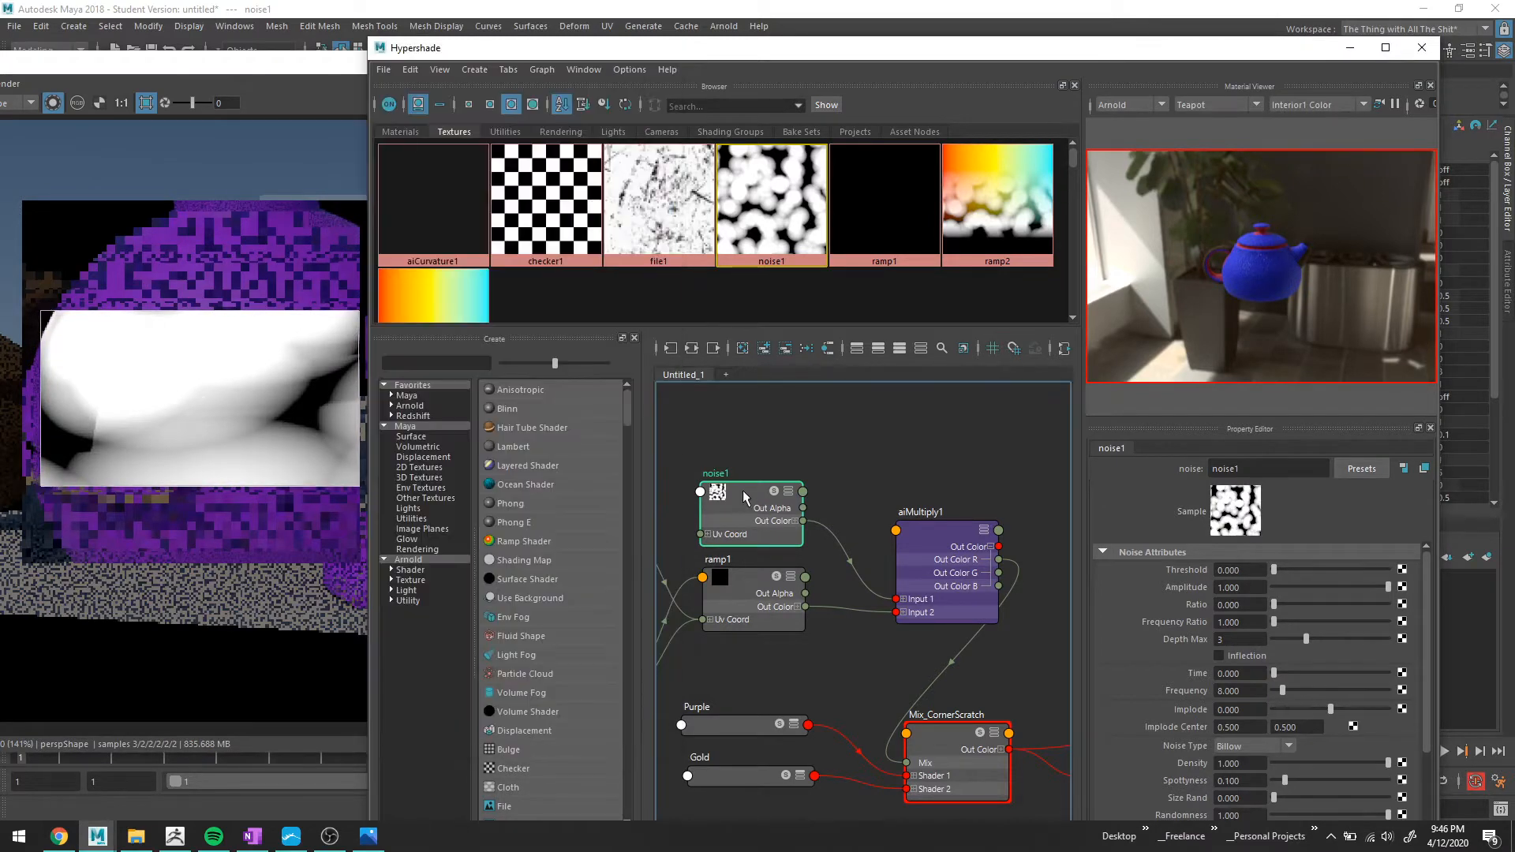
# Minimize the Hypershade and display the 2D placement attributes of the noise1 texture.
pyautogui.moveTo(1274, 623); pyautogui.dragTo(1389, 606)
pyautogui.moveTo(1486, 621); pyautogui.dragTo(1022, 615)
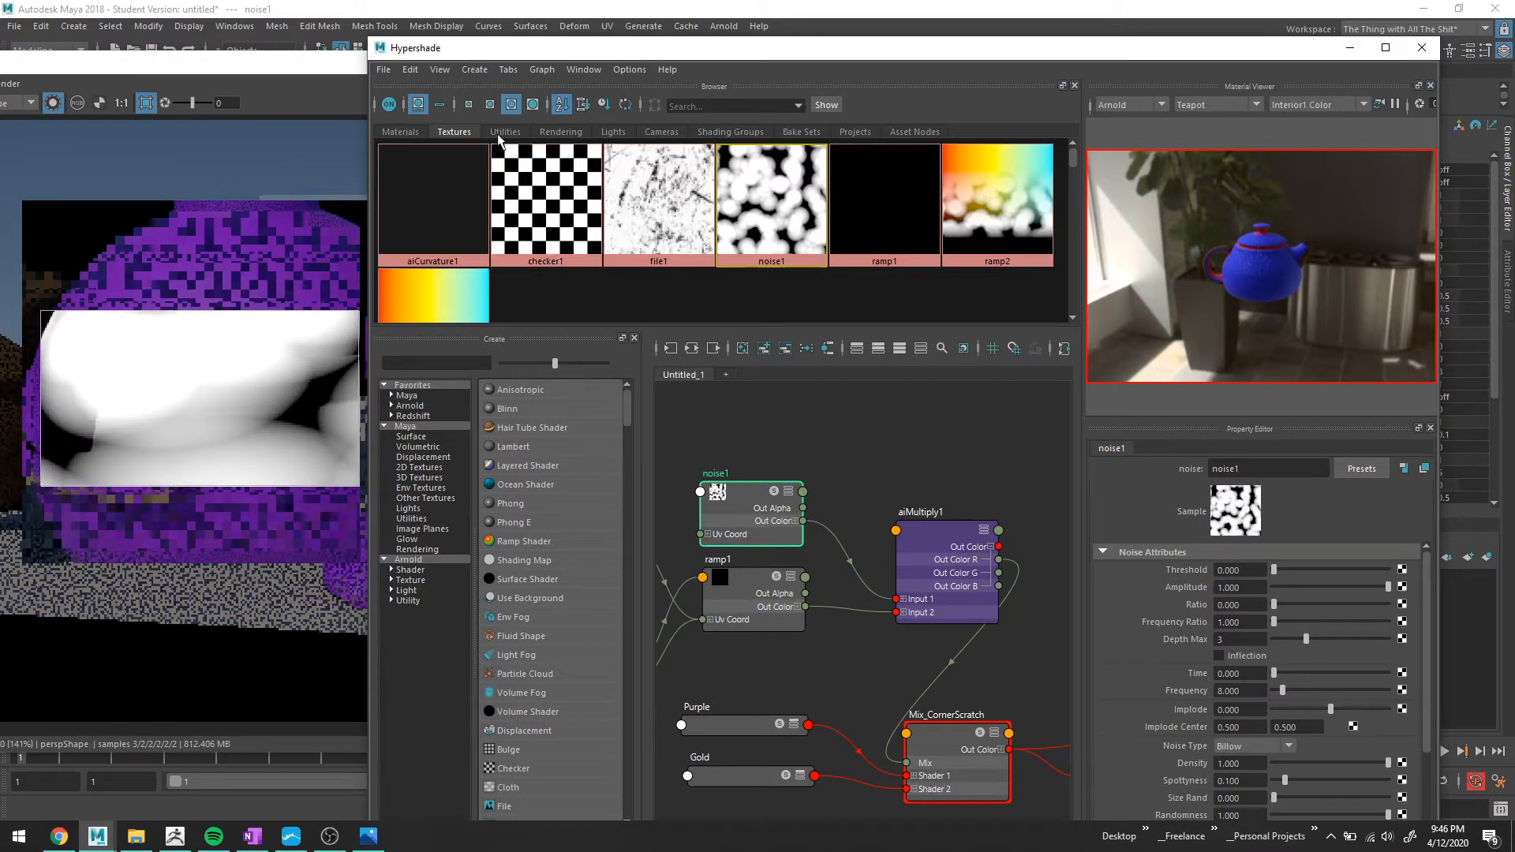
pyautogui.click(1350, 47)
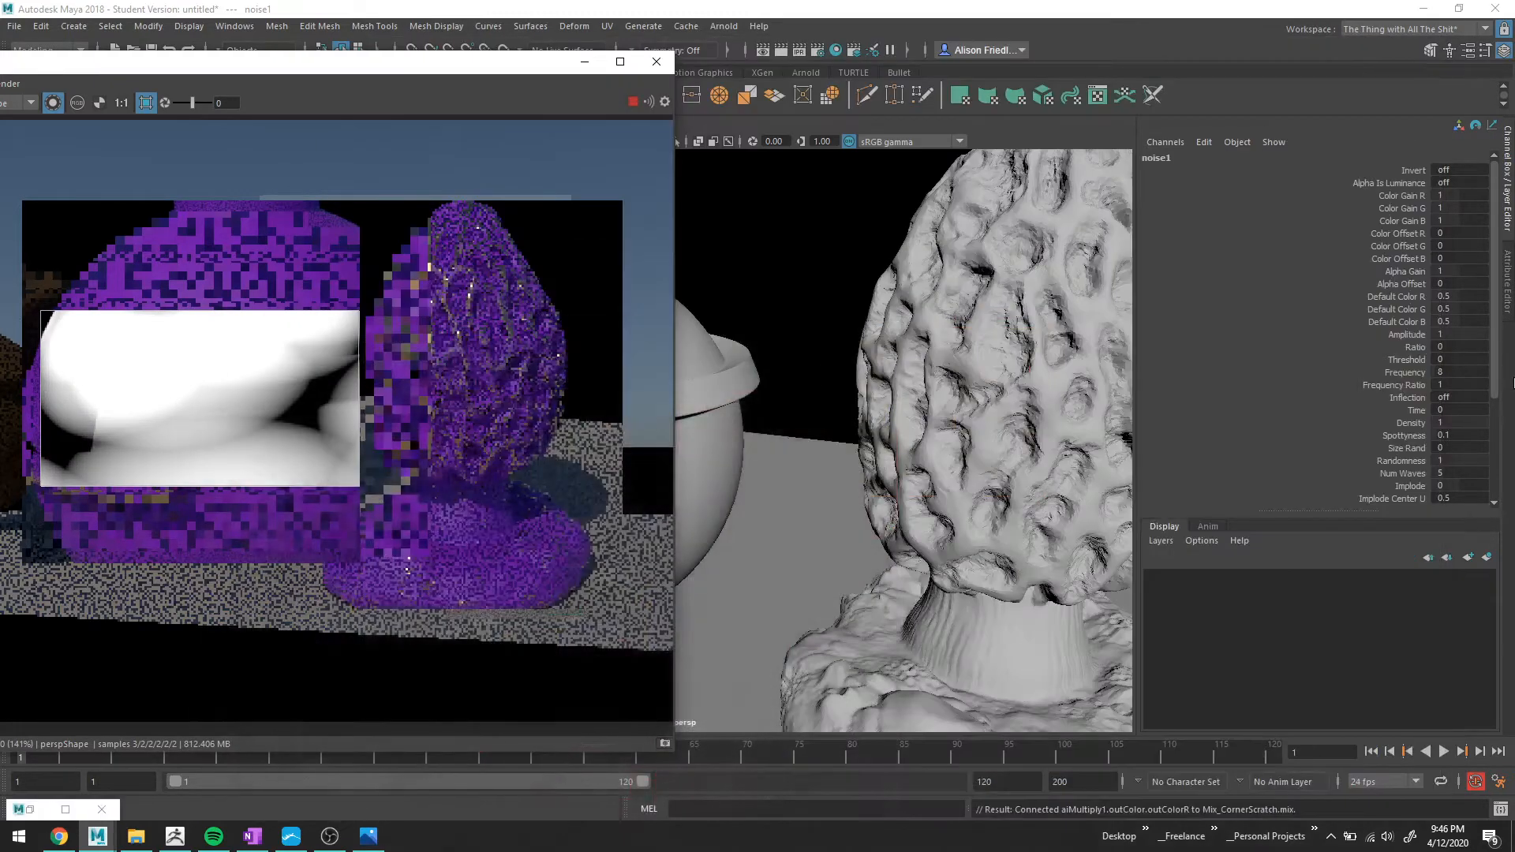
pyautogui.click(1508, 286)
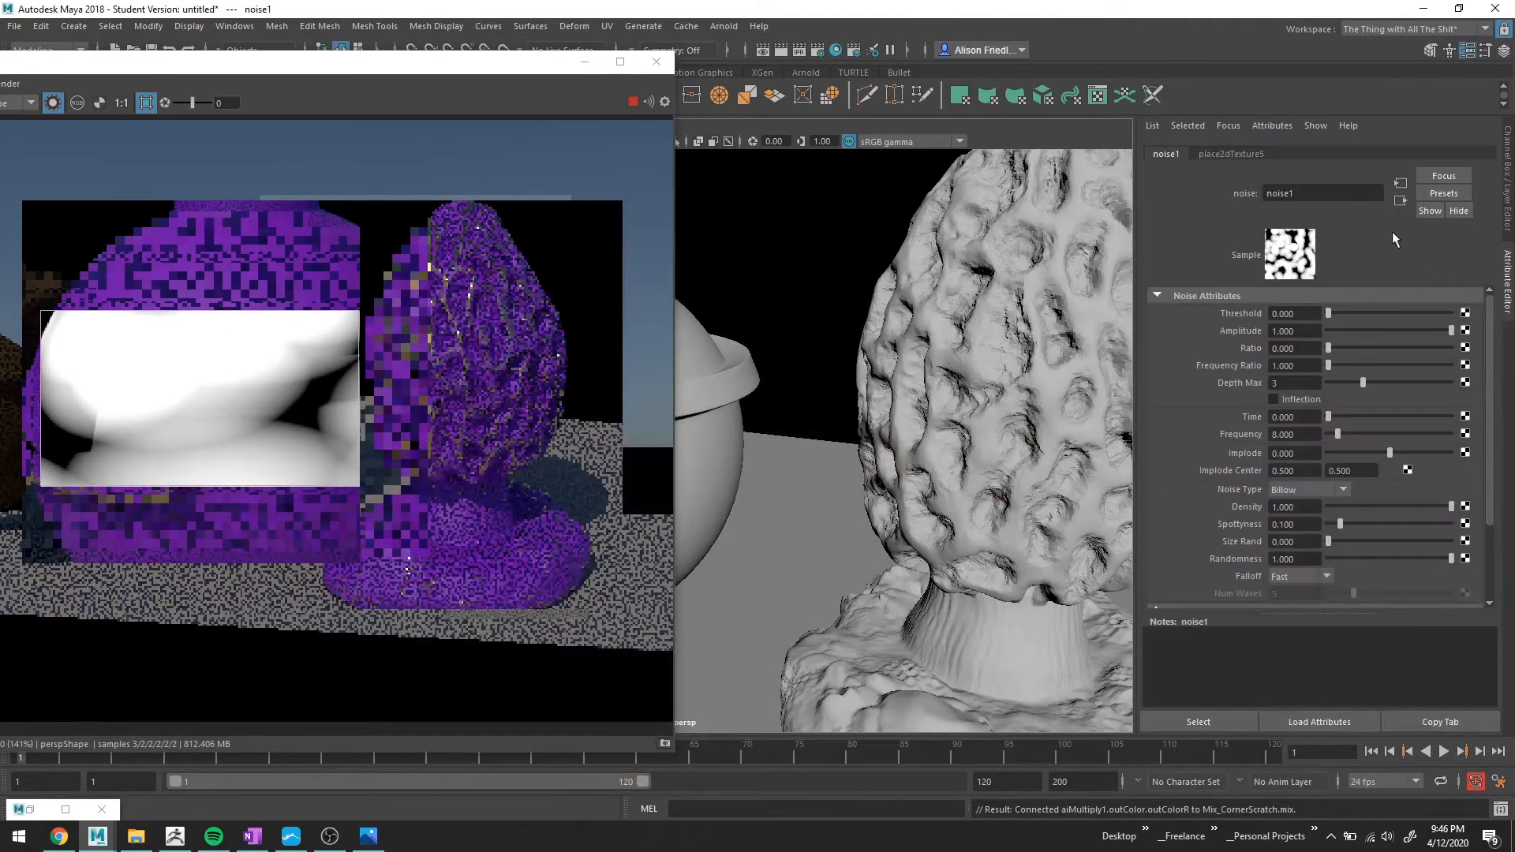
pyautogui.click(1215, 154)
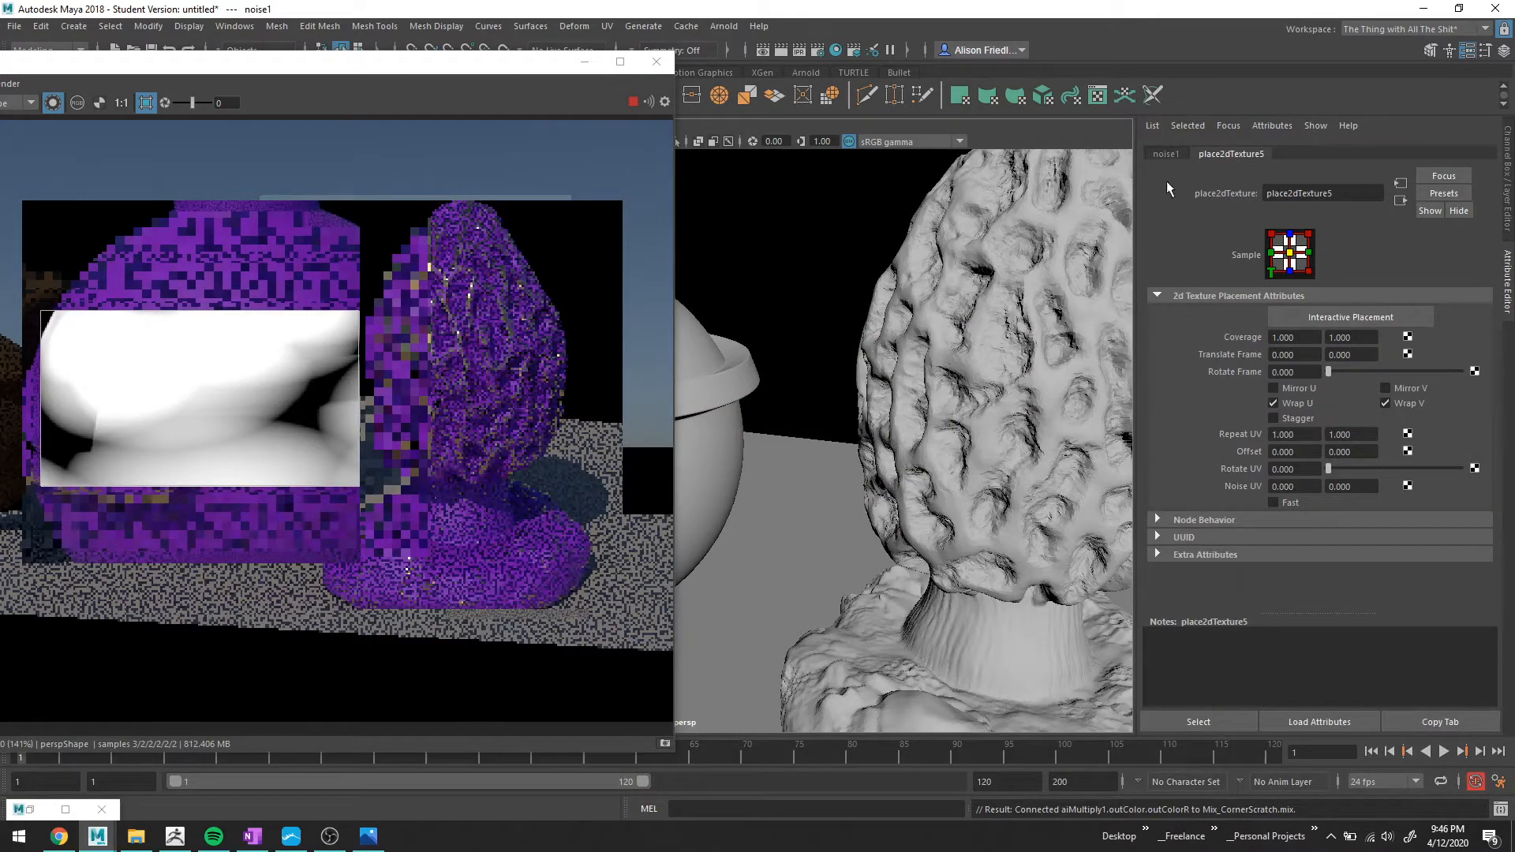
# Set the Repeat UV of noise1's texture placement to 3 by 3.
pyautogui.click(1286, 434)
pyautogui.write('3')
pyautogui.press('Tab')
pyautogui.write('3')
pyautogui.press('Tab')
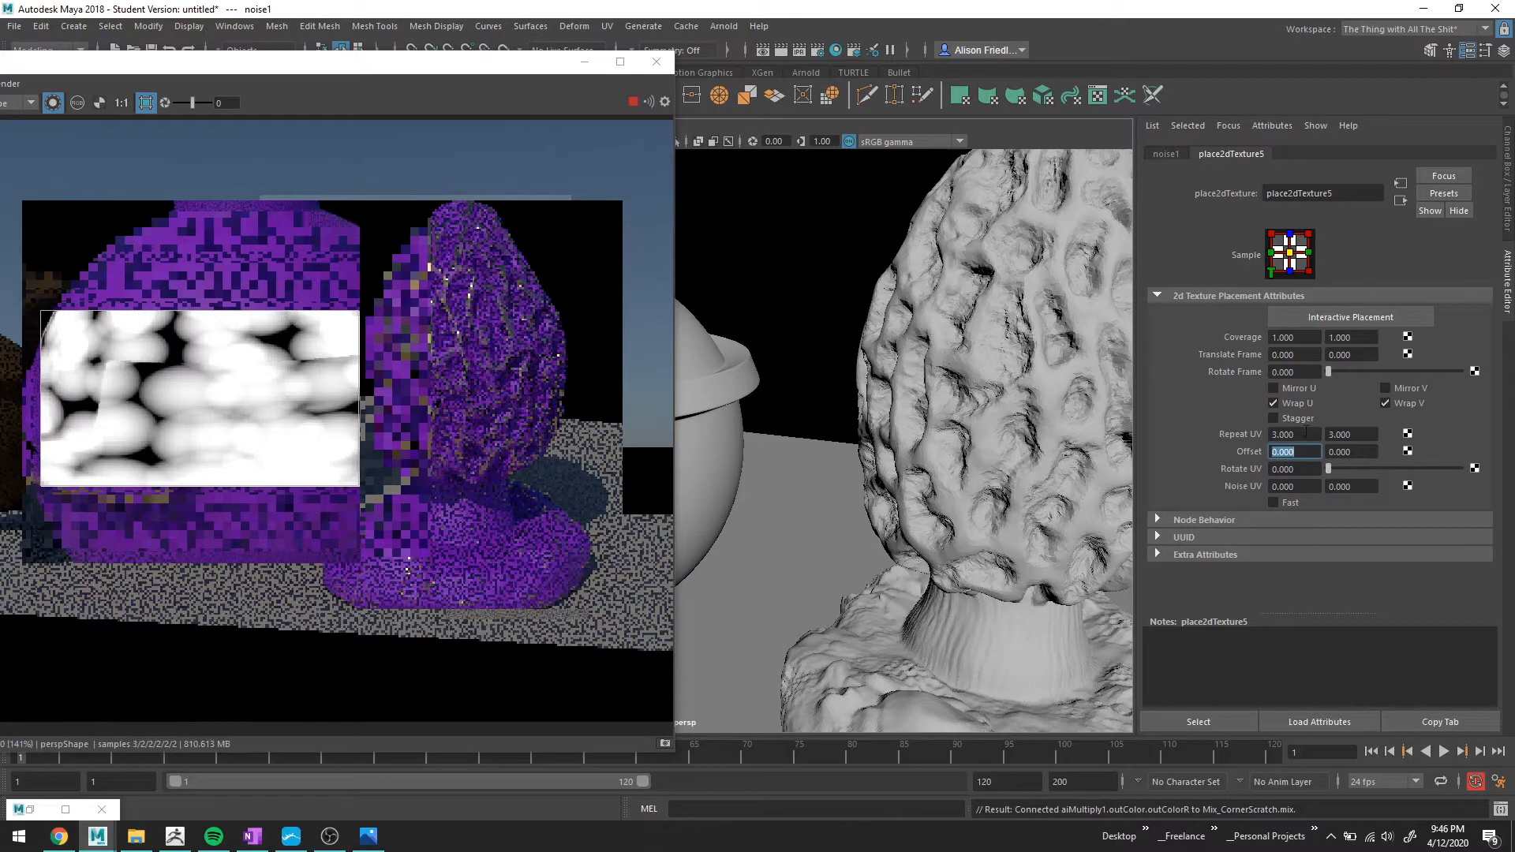
# Set the Repeat UV of noise1's texture placement to 10 by 10.
pyautogui.click(1286, 434)
pyautogui.write('10')
pyautogui.press('Tab')
pyautogui.write('10')
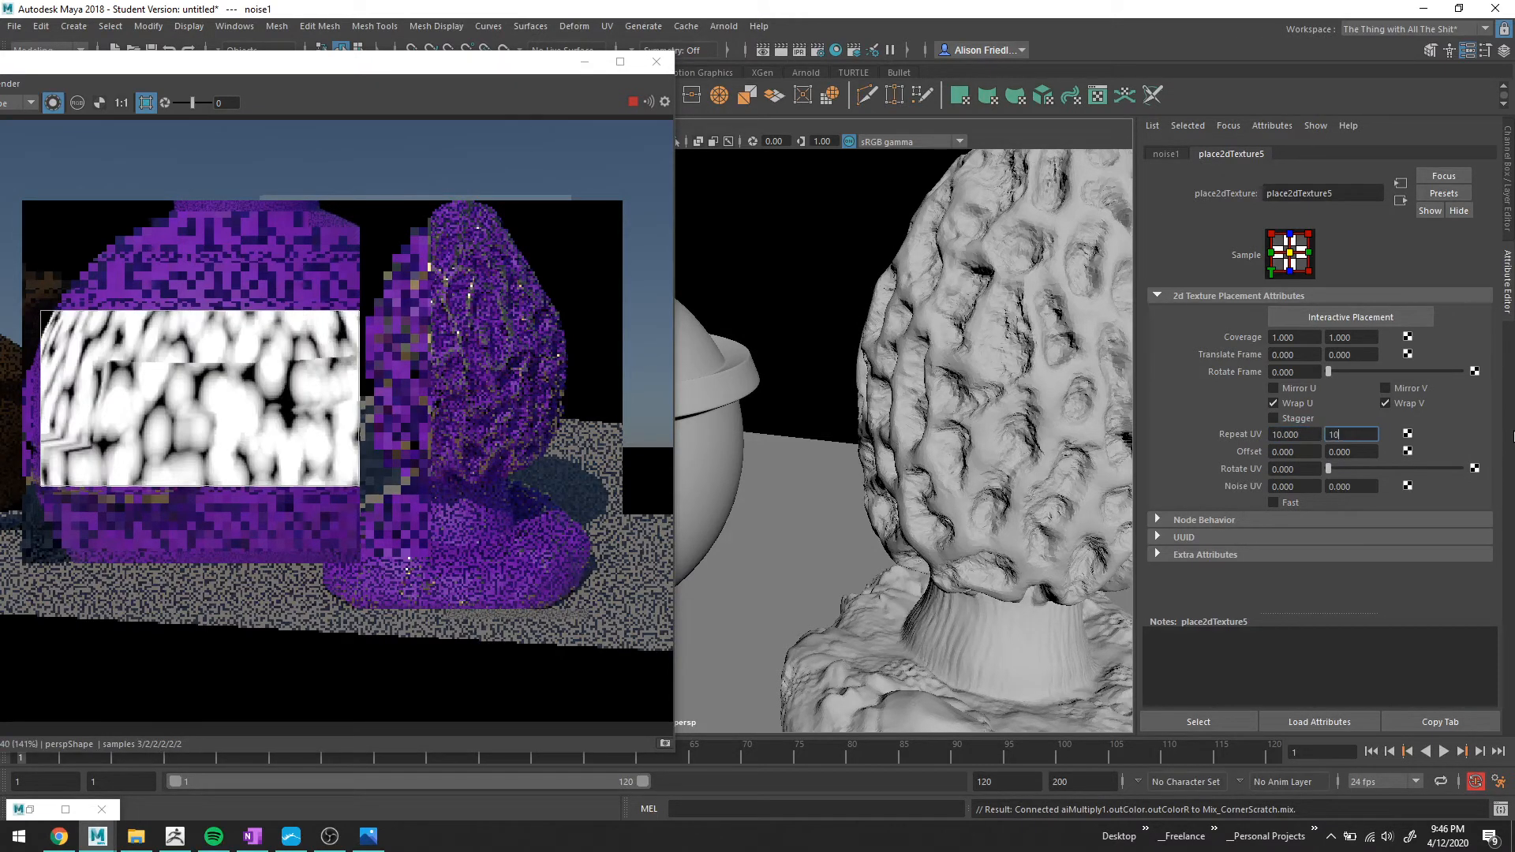
pyautogui.press('Tab')
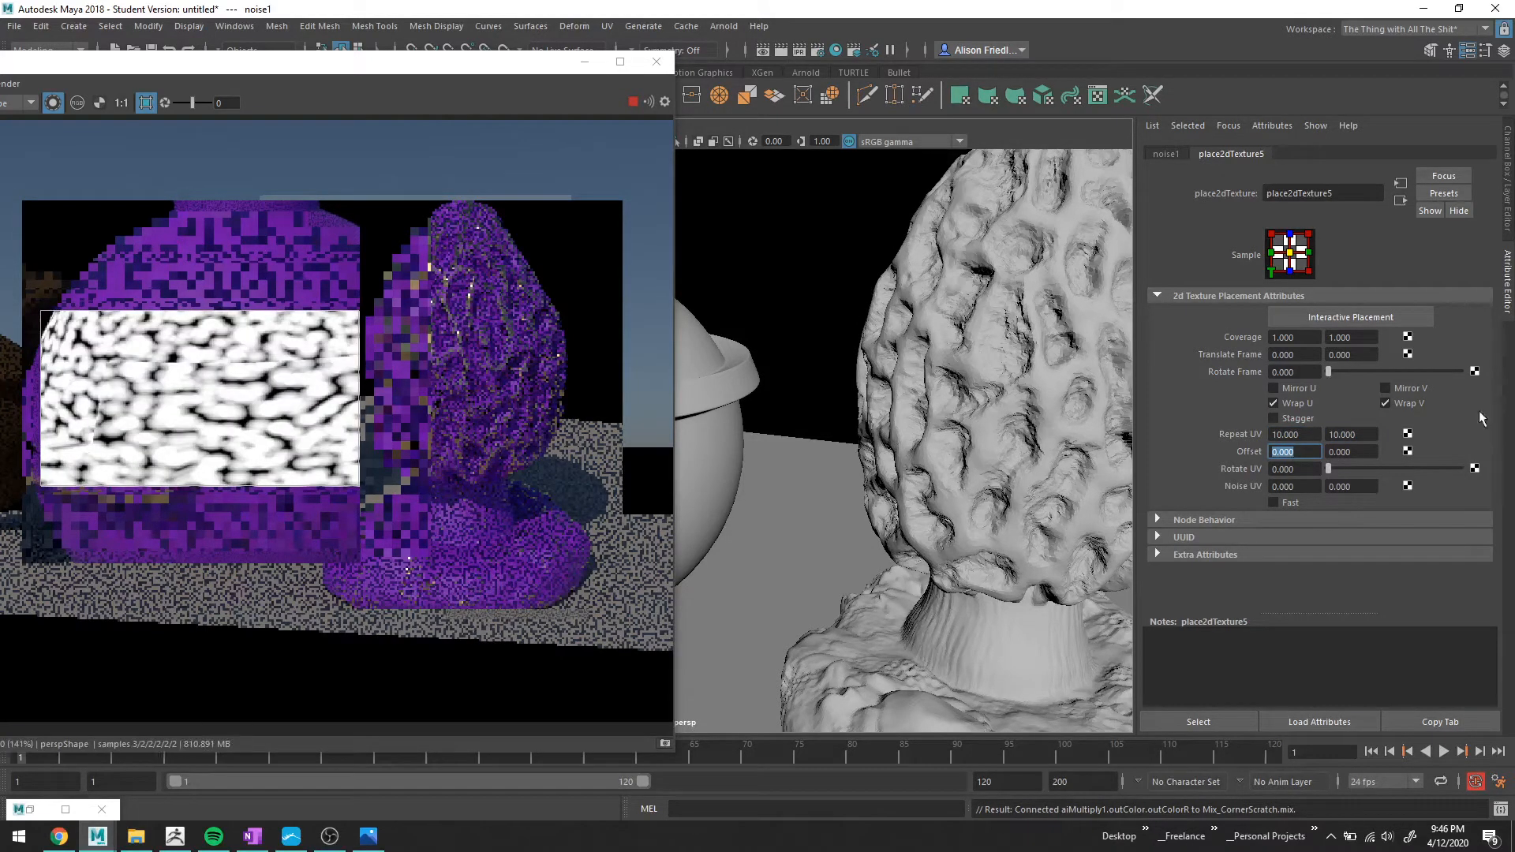
# Restore the Hypershade, switch the render back to full shading, and shift aiMultiply1 slightly closer to its input textures.
pyautogui.click(30, 811)
pyautogui.click(53, 103)
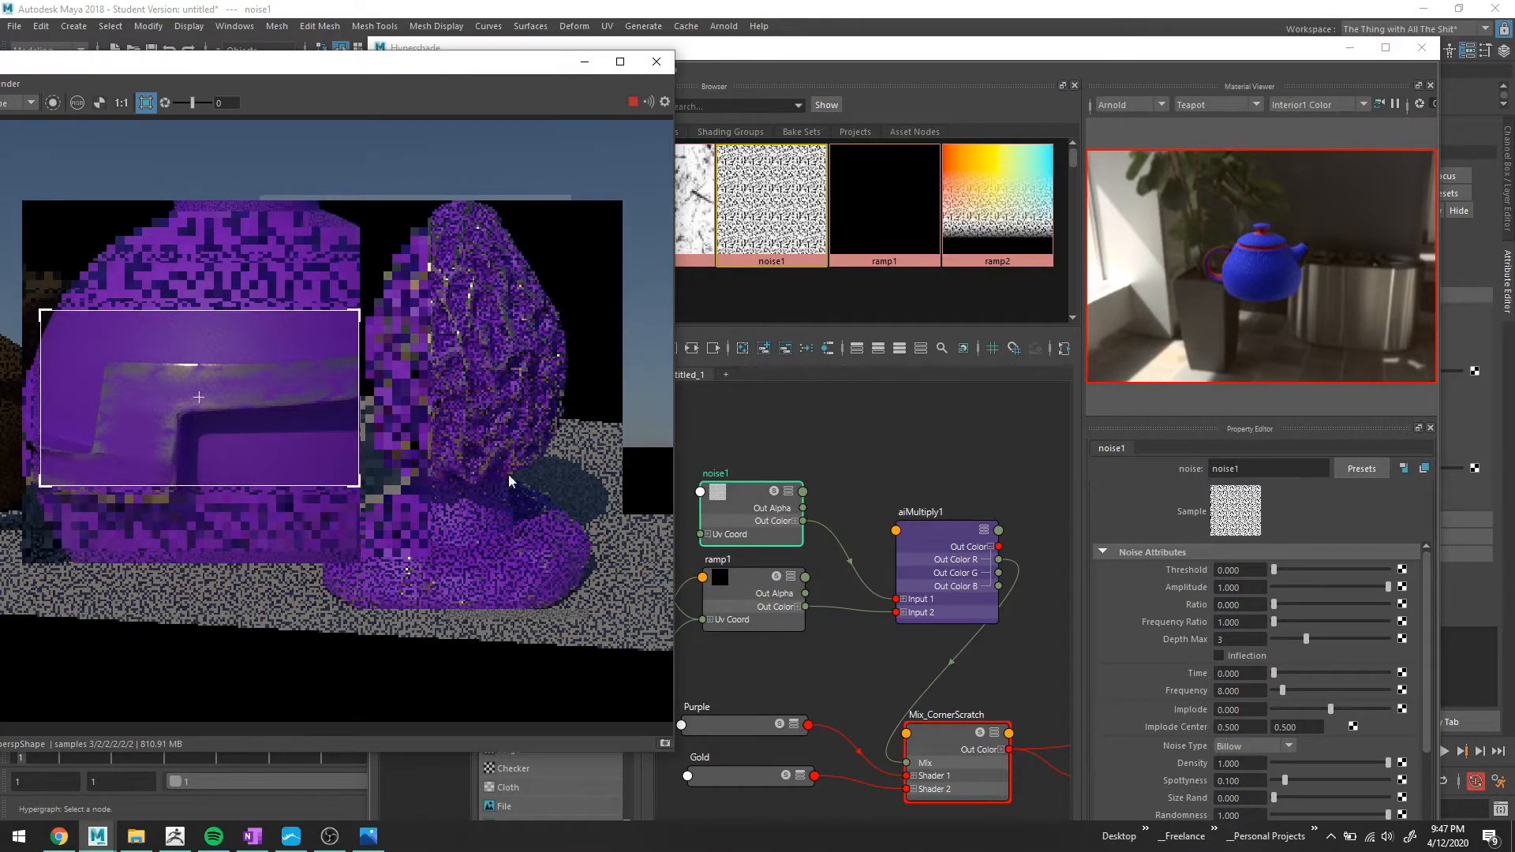
pyautogui.moveTo(931, 538)
pyautogui.mouseDown()
pyautogui.moveTo(925, 494)
pyautogui.moveTo(908, 524)
pyautogui.mouseUp()
# Isolate noise1 and ramp1 in turn in the render to compare the two textures being multiplied.
pyautogui.click(742, 493)
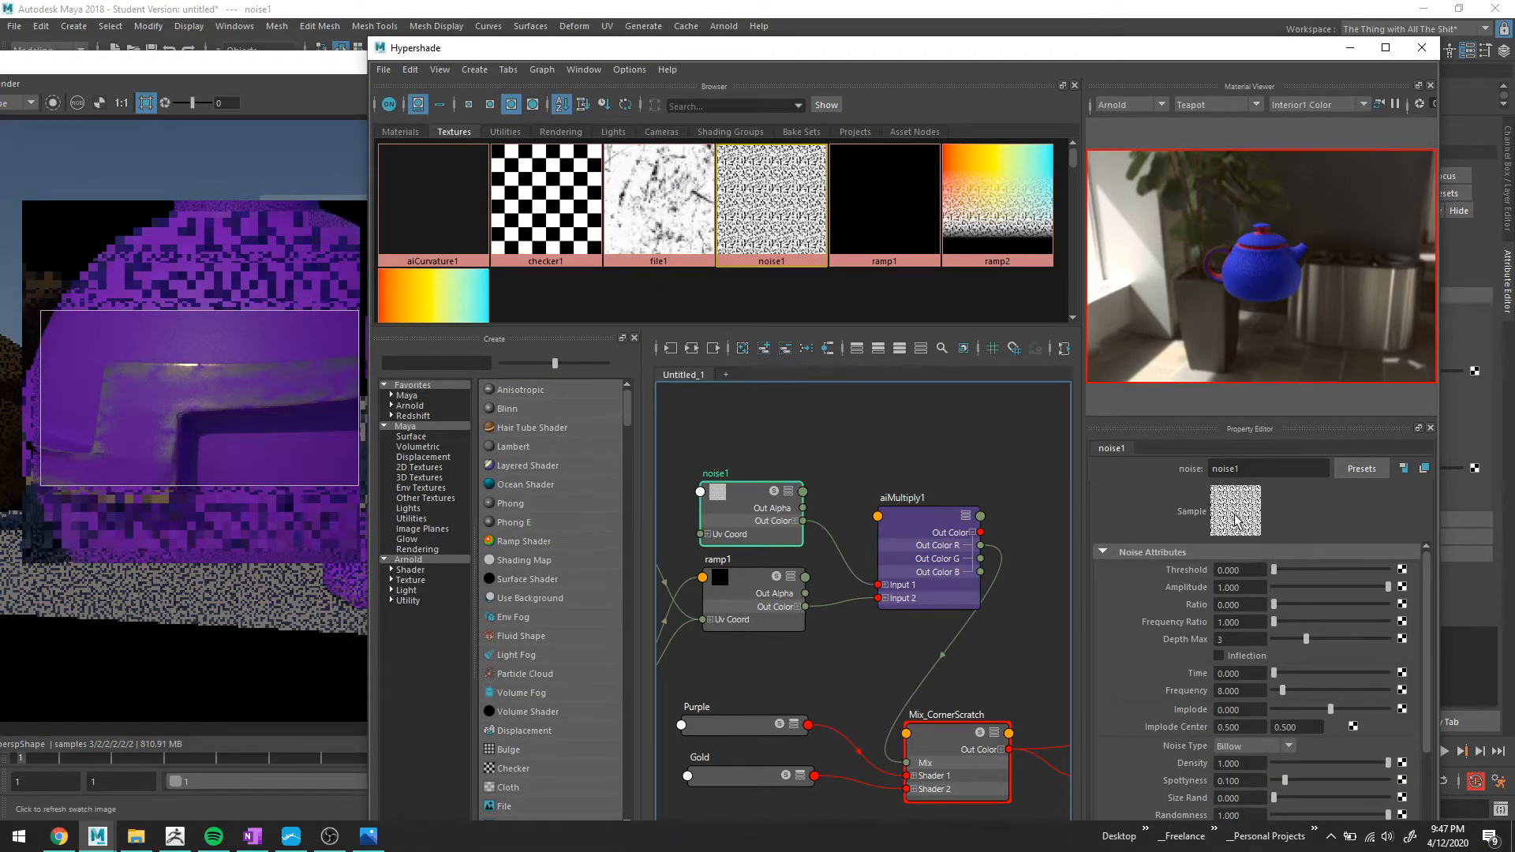
pyautogui.click(40, 106)
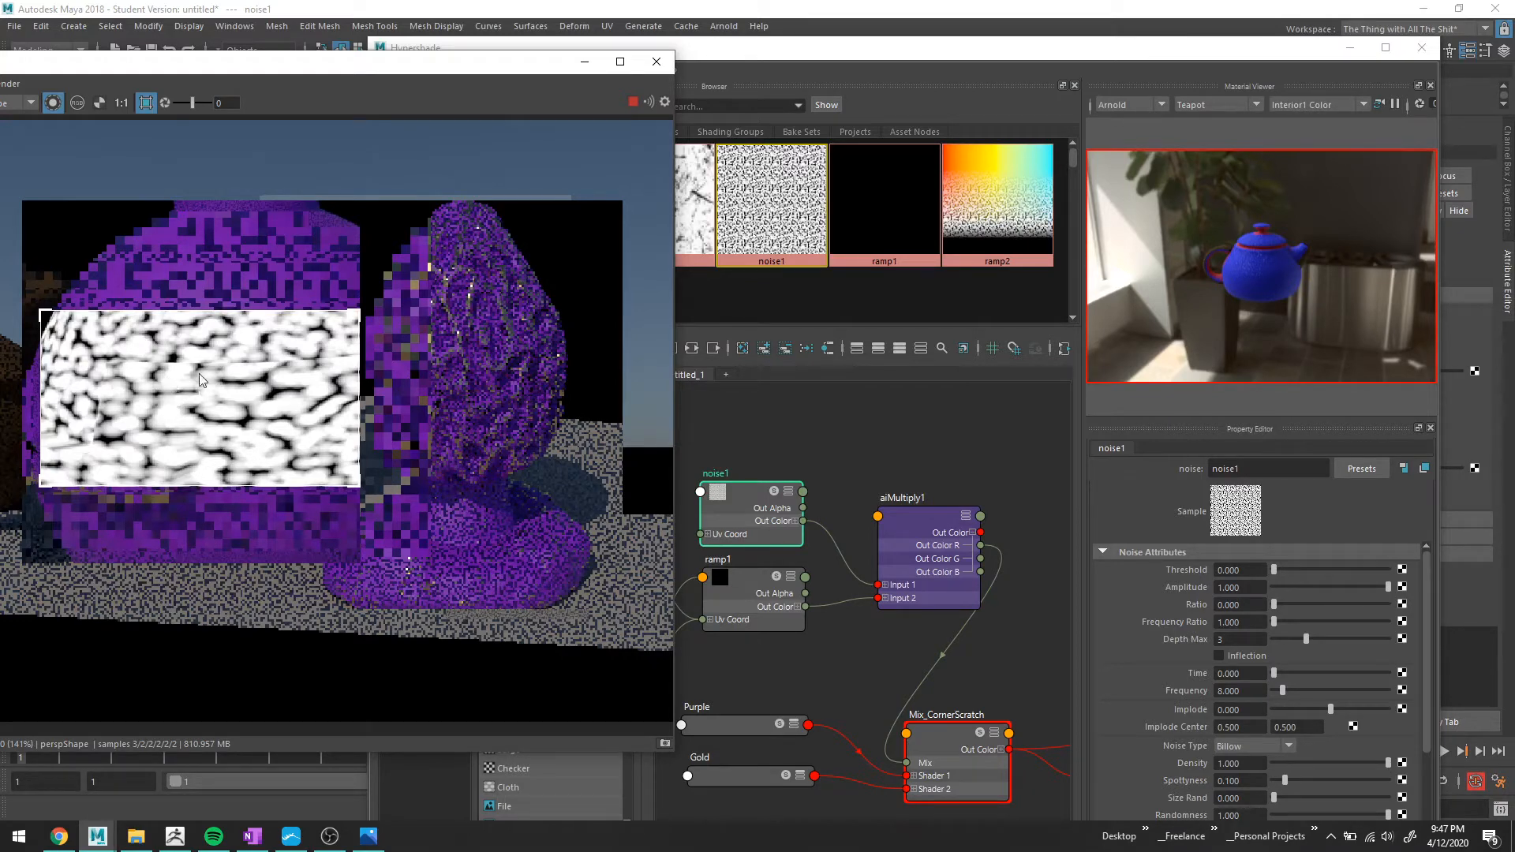
pyautogui.click(759, 576)
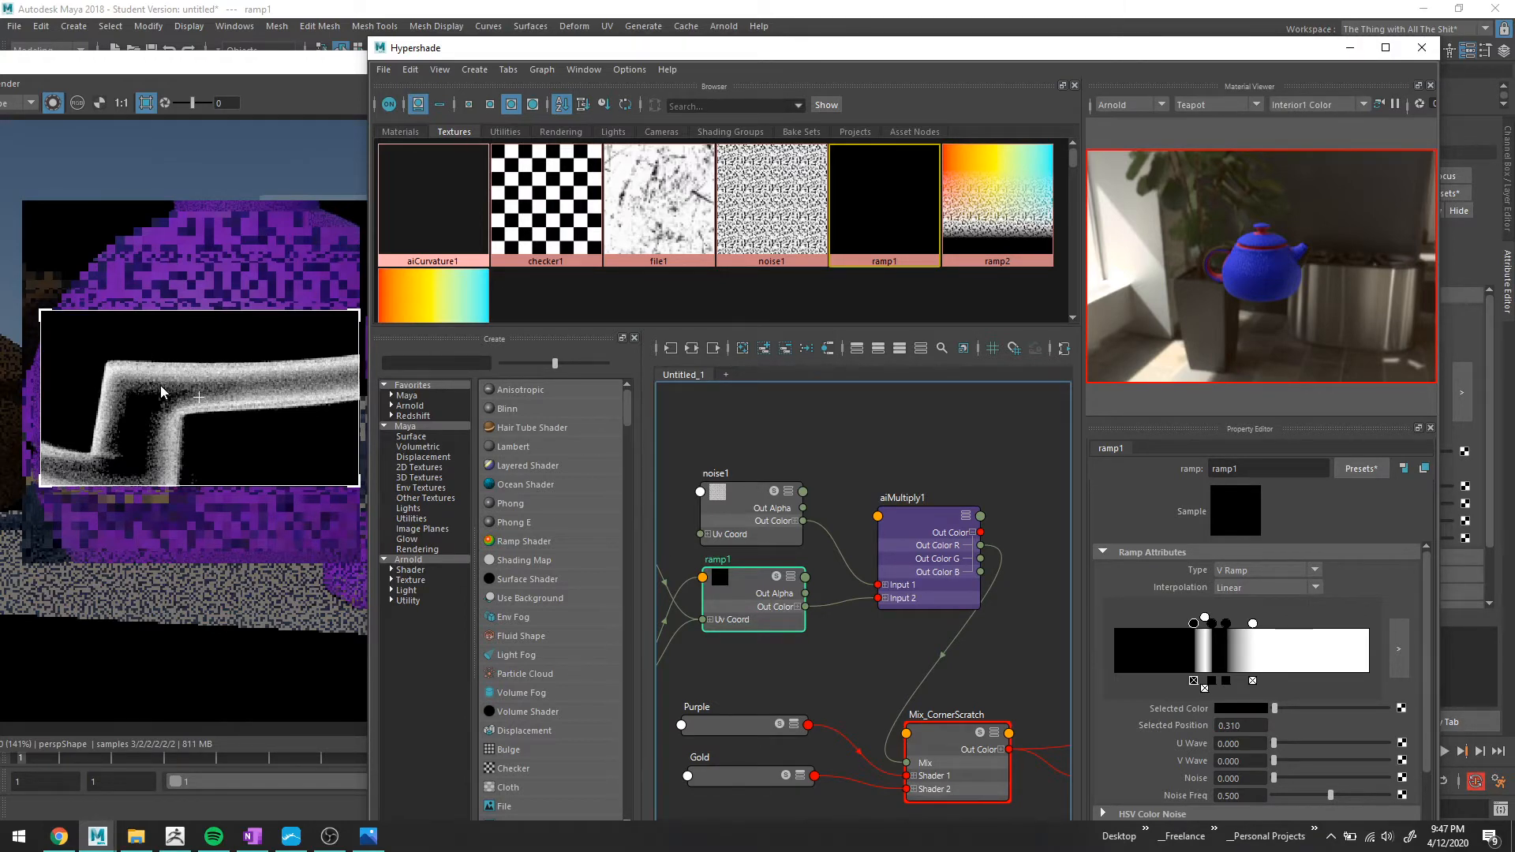
pyautogui.click(750, 497)
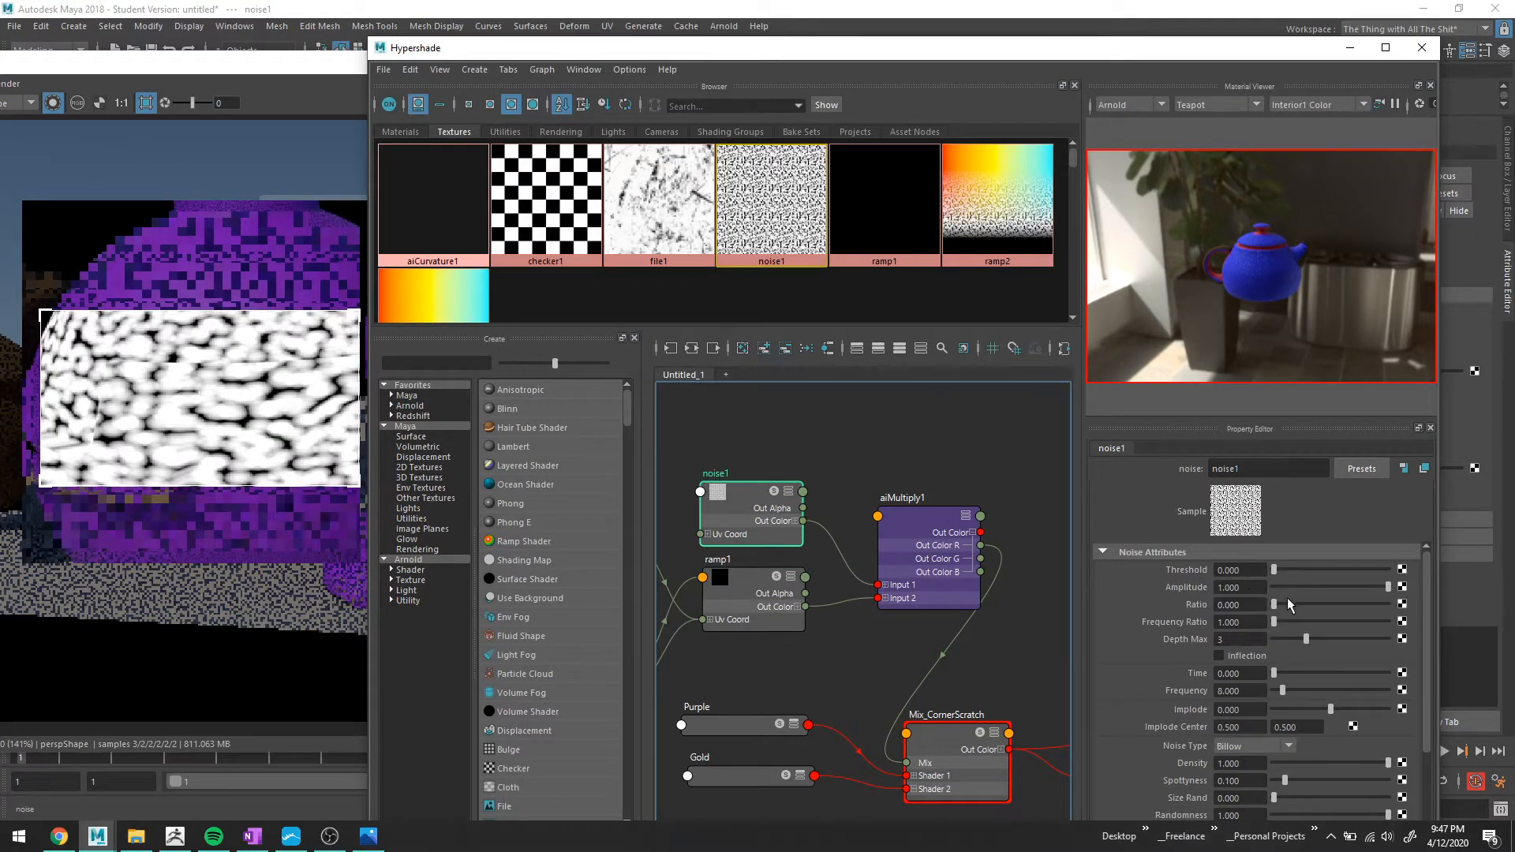
pyautogui.moveTo(1275, 605)
pyautogui.mouseDown()
pyautogui.moveTo(1341, 608)
pyautogui.moveTo(1272, 621)
pyautogui.mouseUp()
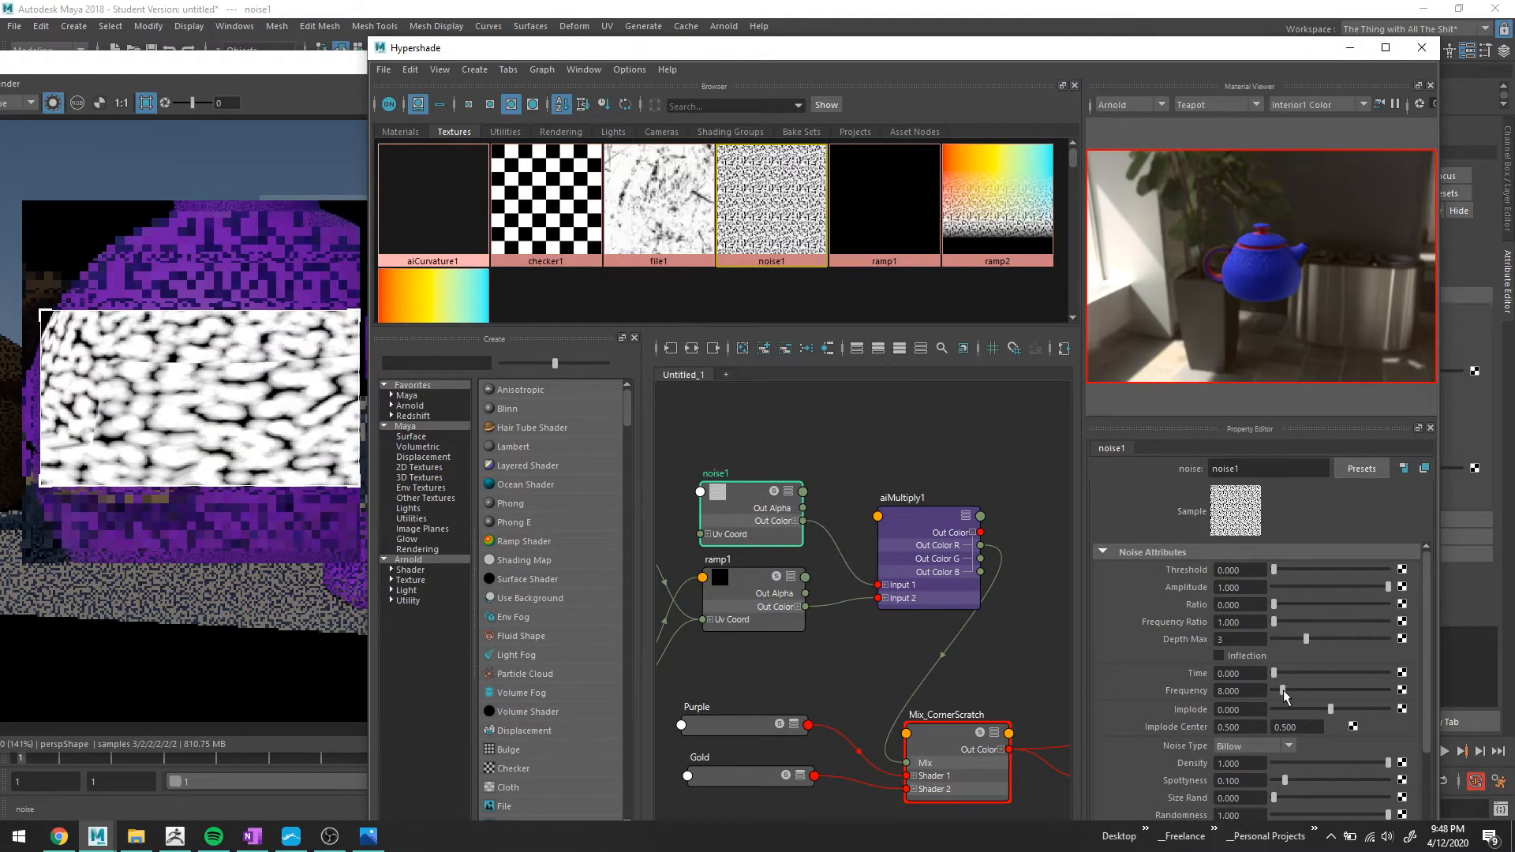
# Turn off isolated shading and examine the multiplied noise and curvature wear along the pot's lid seam.
pyautogui.click(308, 314)
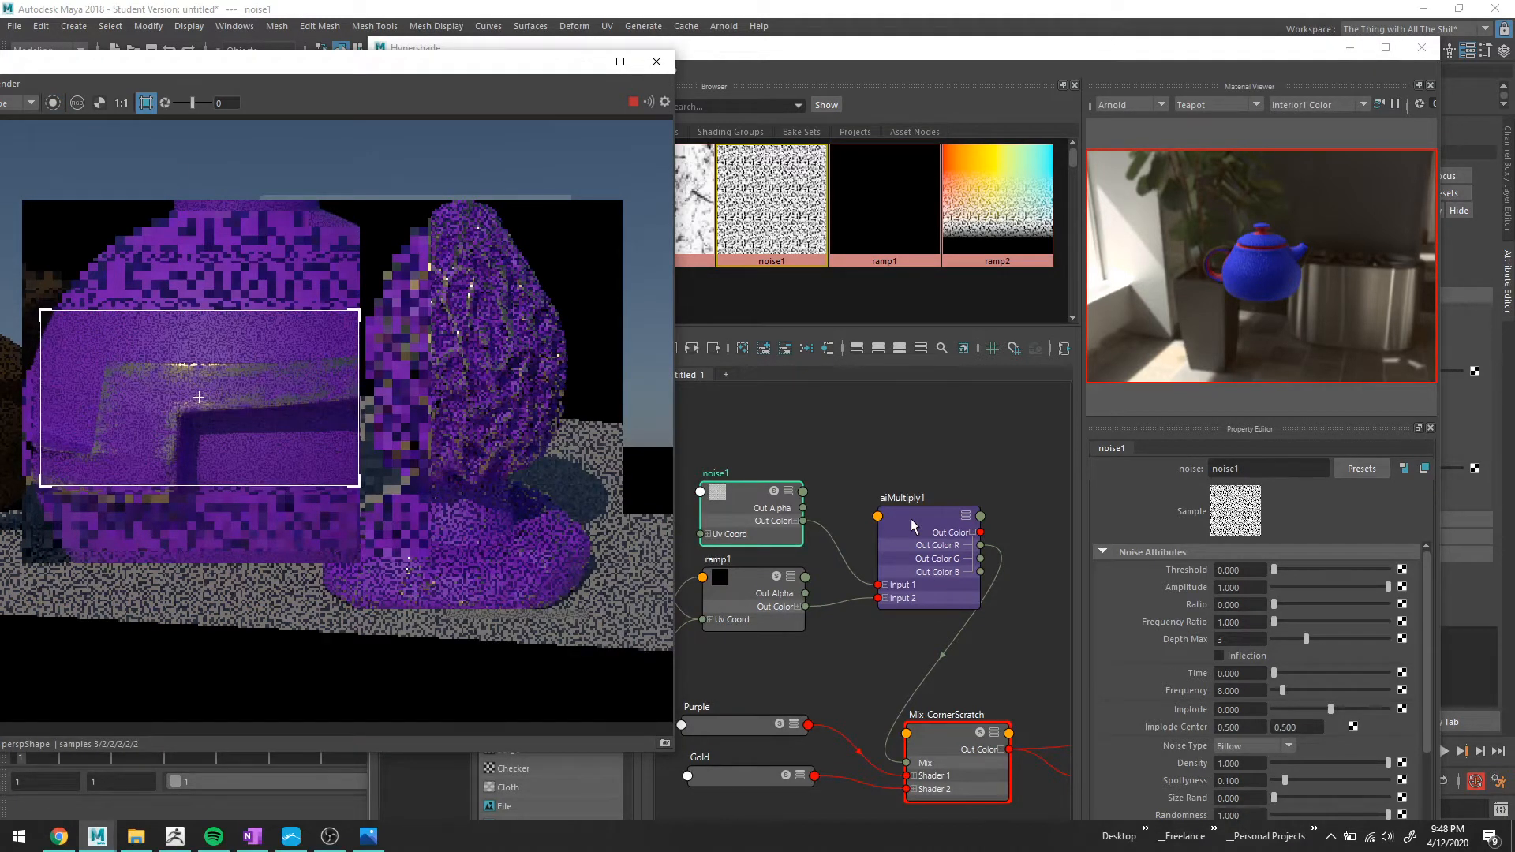
pyautogui.click(892, 463)
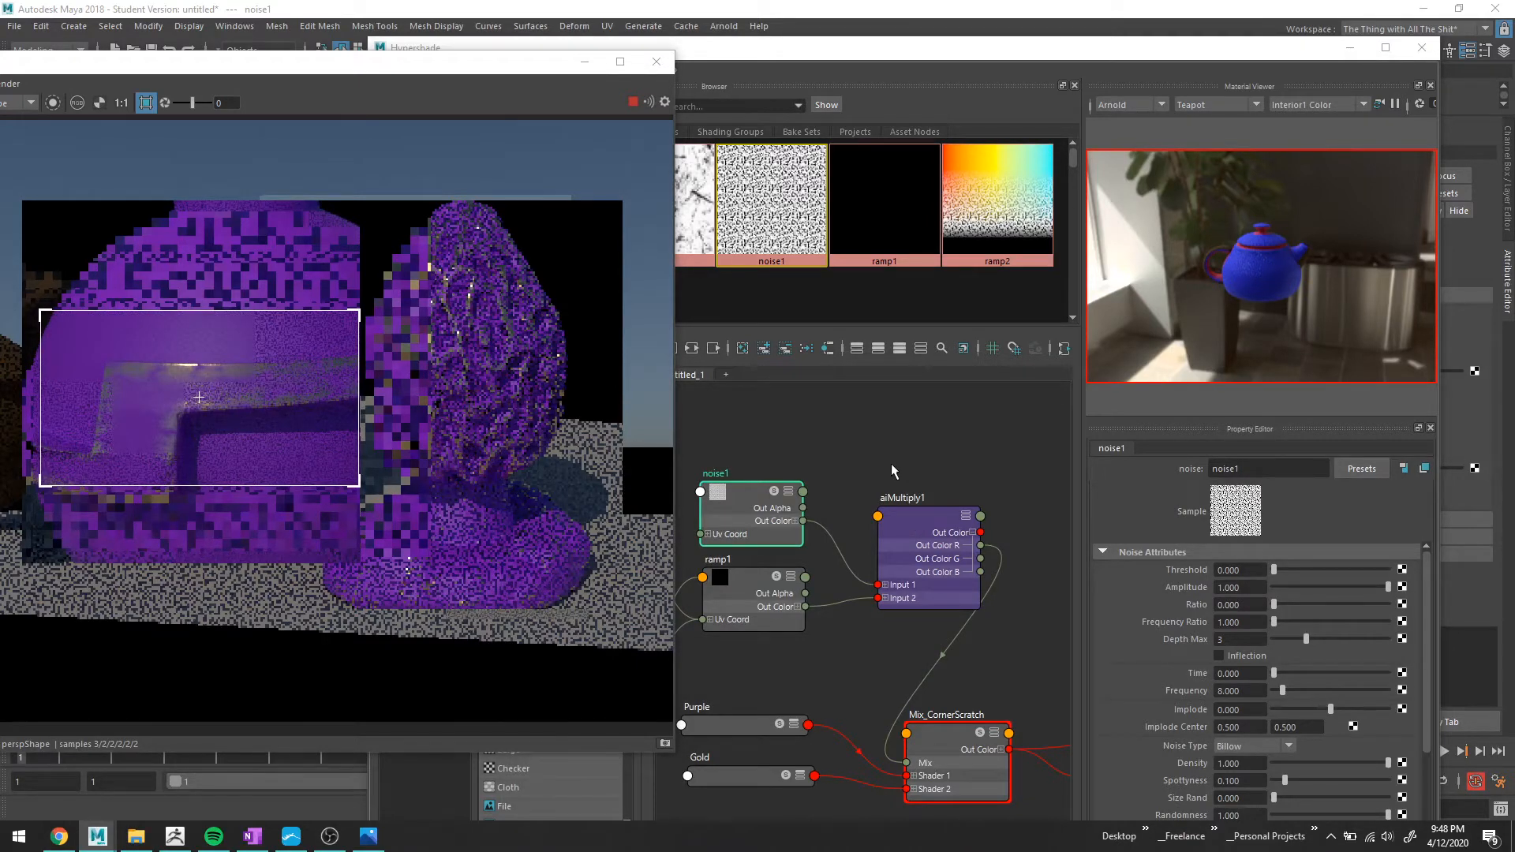
pyautogui.click(891, 463)
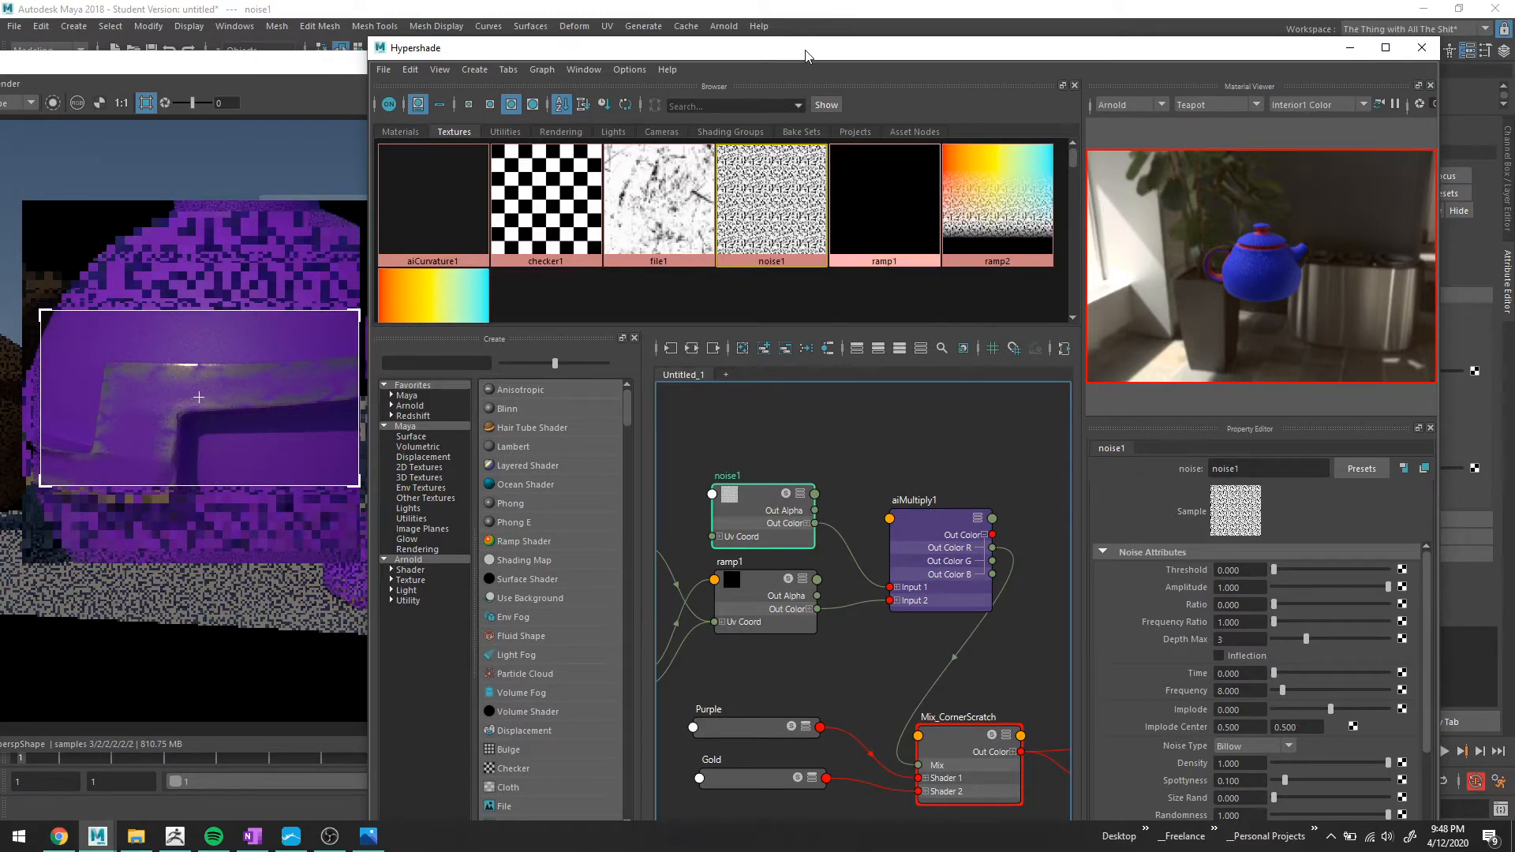
# Move the Hypershade clear of the viewport and assign the existing MIX_Scratches material to the pot.
pyautogui.moveTo(805, 50); pyautogui.dragTo(878, 120)
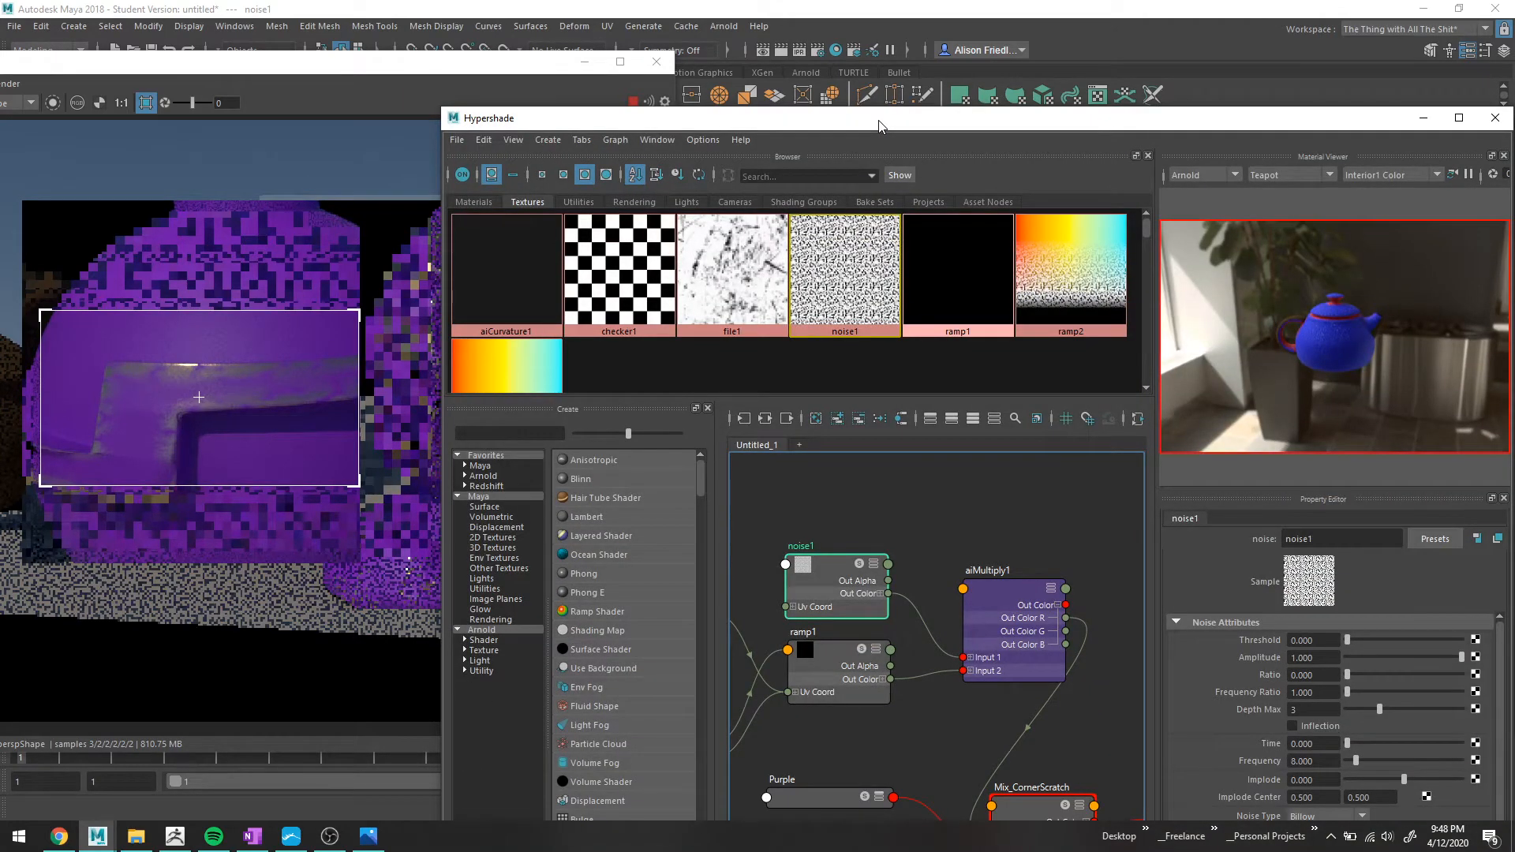
pyautogui.moveTo(881, 126); pyautogui.dragTo(943, 472)
pyautogui.click(743, 353)
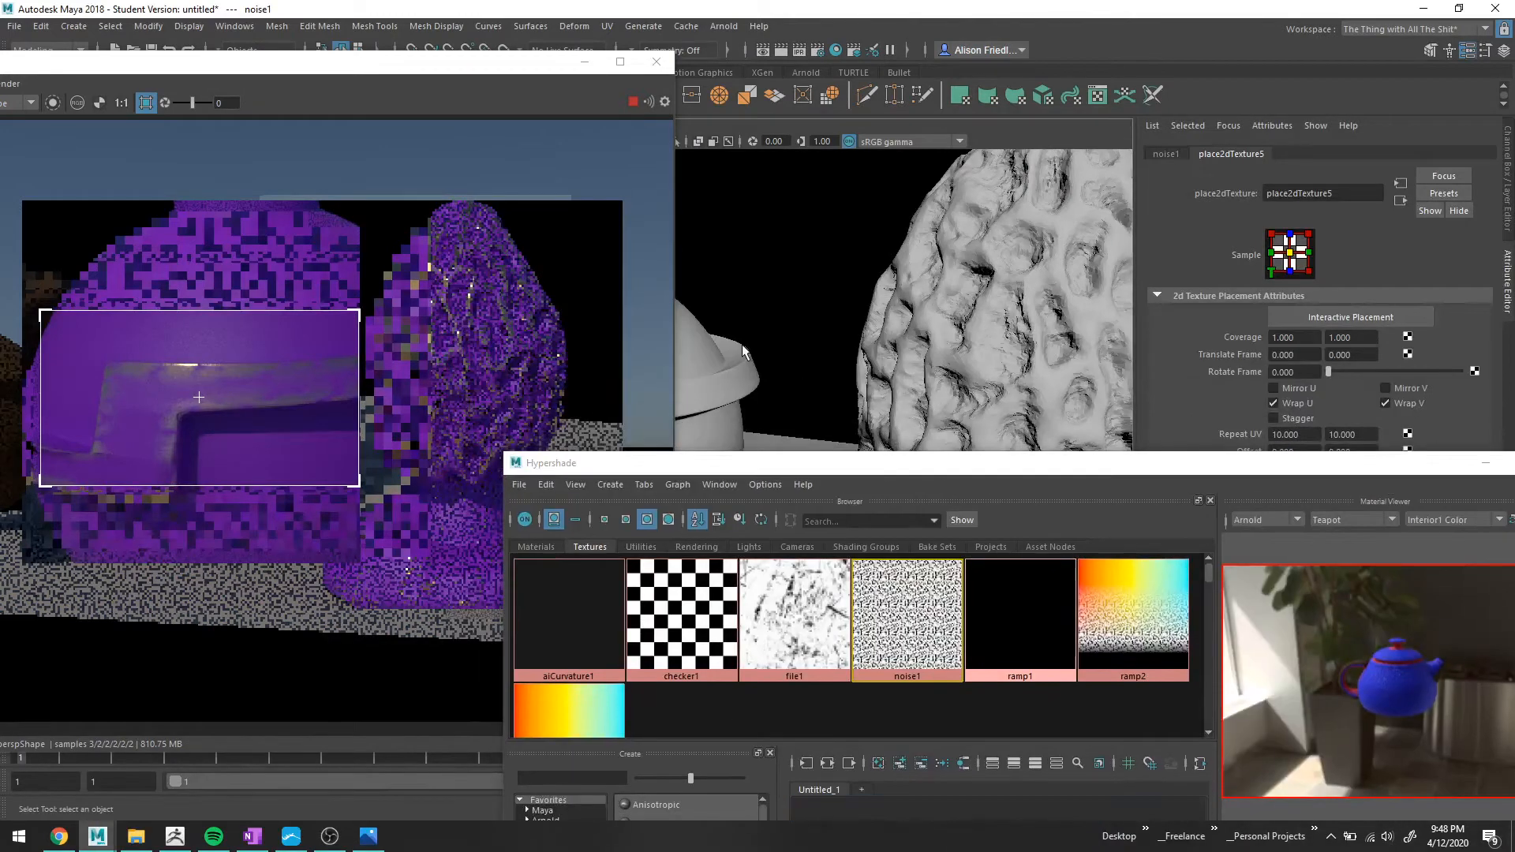
pyautogui.rightClick(744, 352)
pyautogui.moveTo(795, 770)
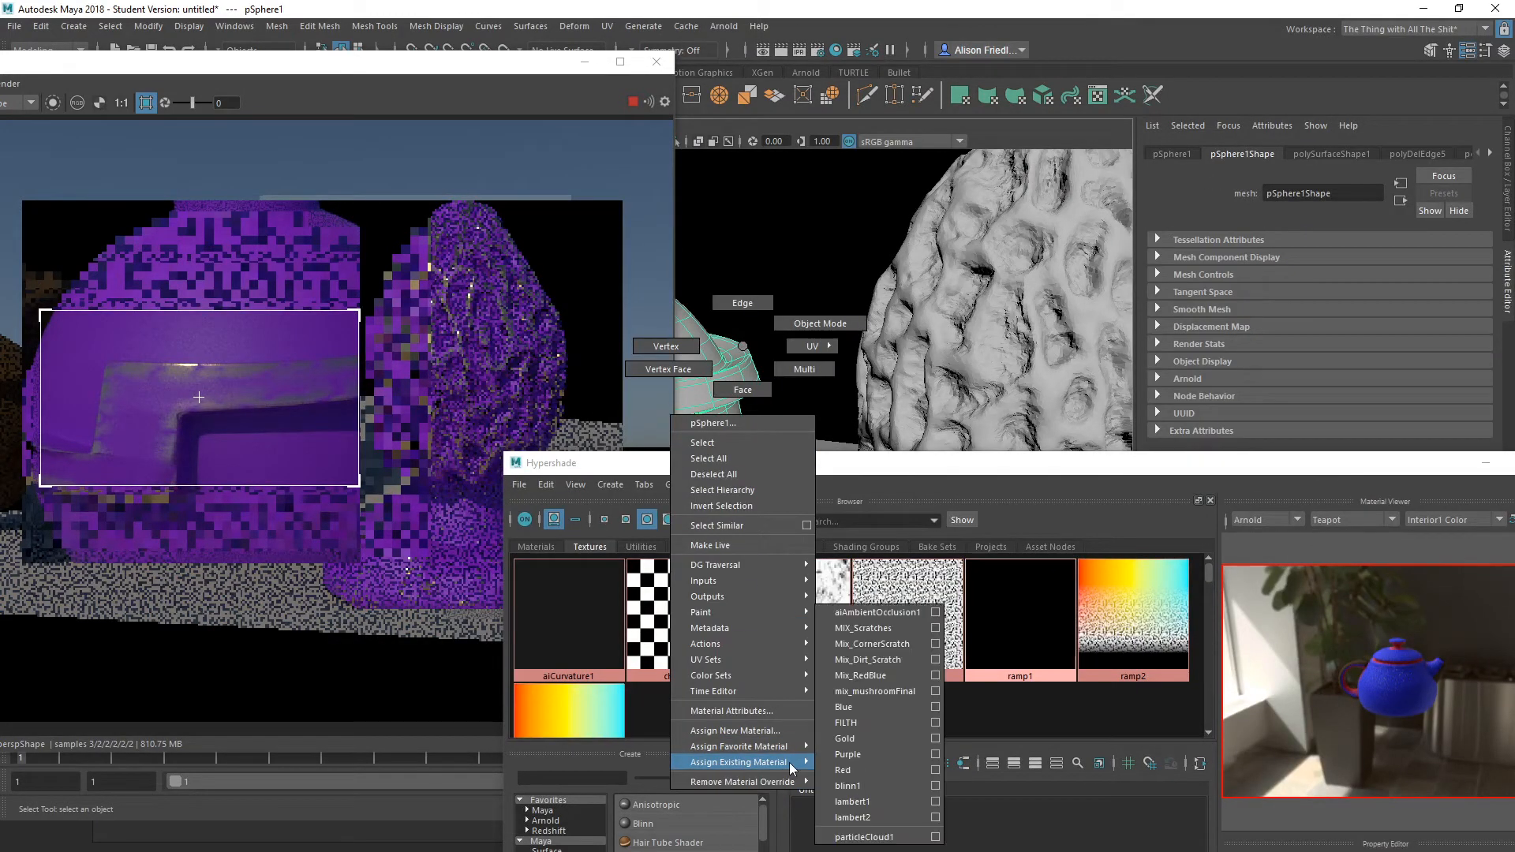
pyautogui.click(864, 628)
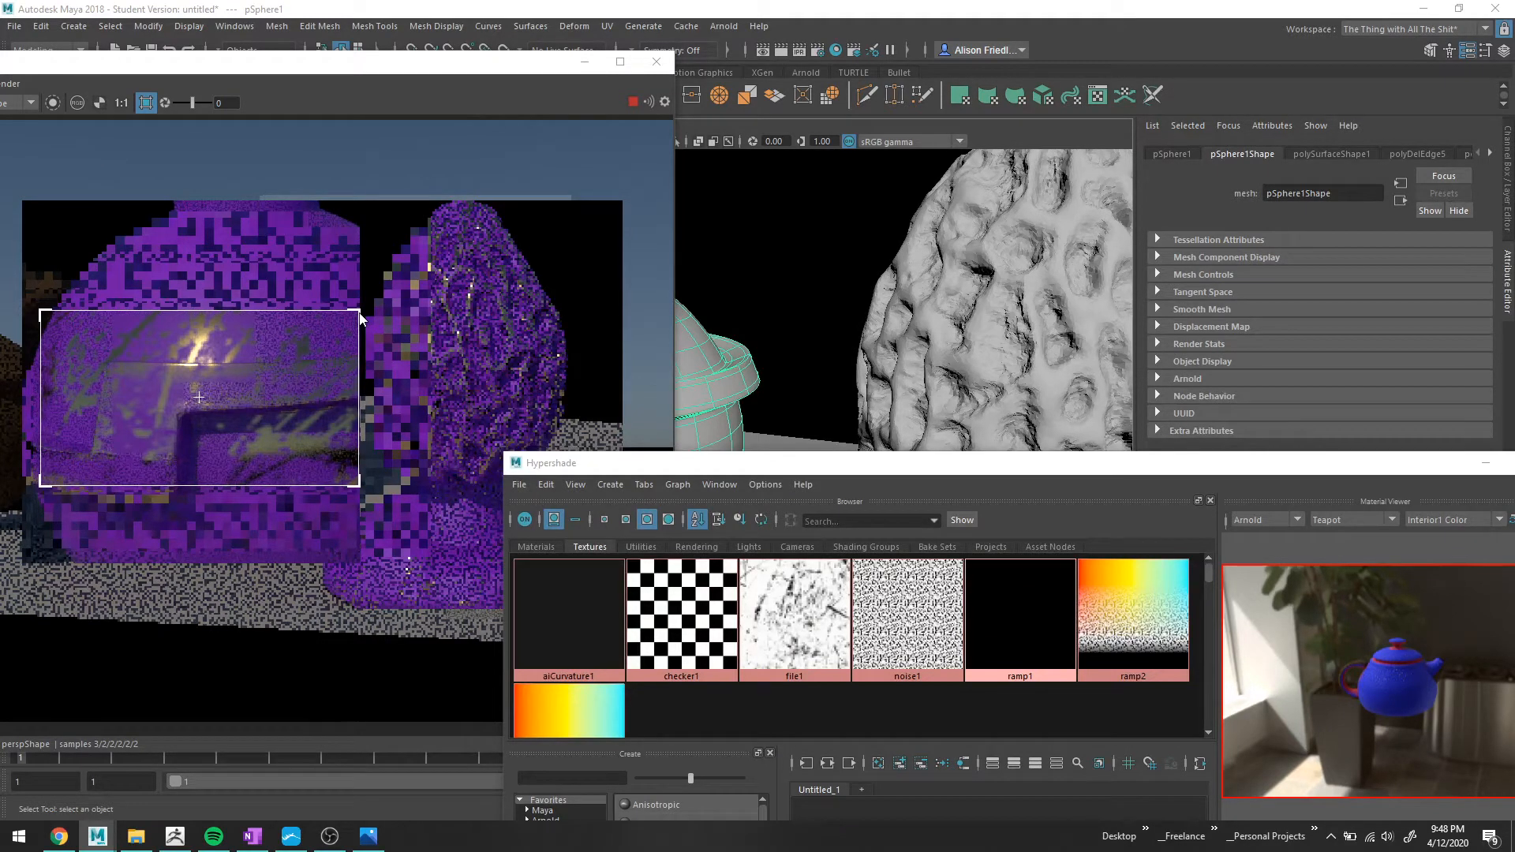
# Enlarge the render region to cover the pot's upper dome, and stop the live render once the scratches are resolved.
pyautogui.moveTo(360, 312); pyautogui.dragTo(411, 213)
pyautogui.moveTo(935, 456); pyautogui.dragTo(911, 273)
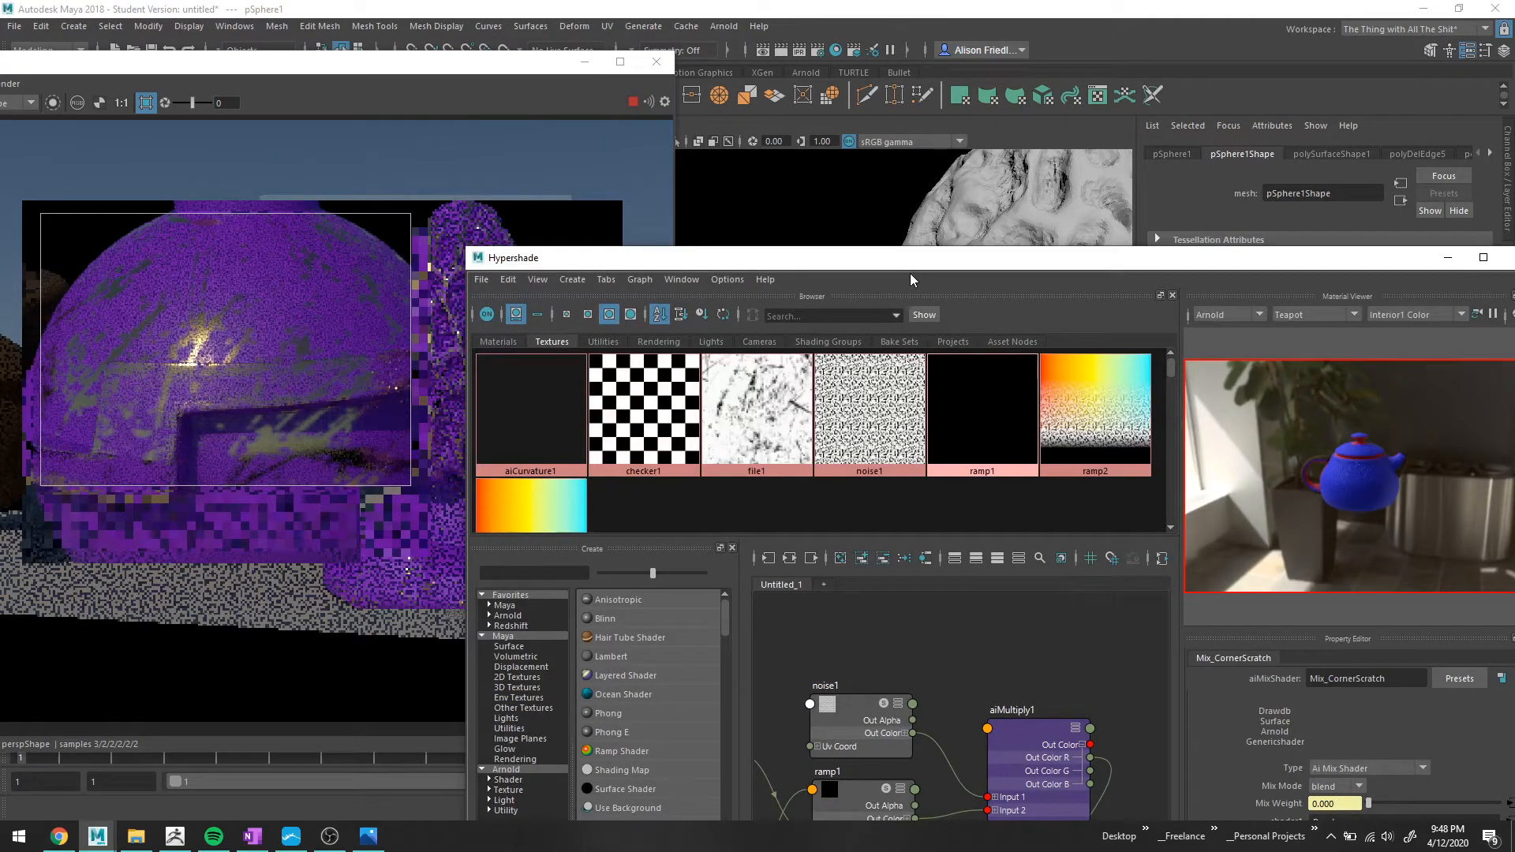
pyautogui.click(117, 374)
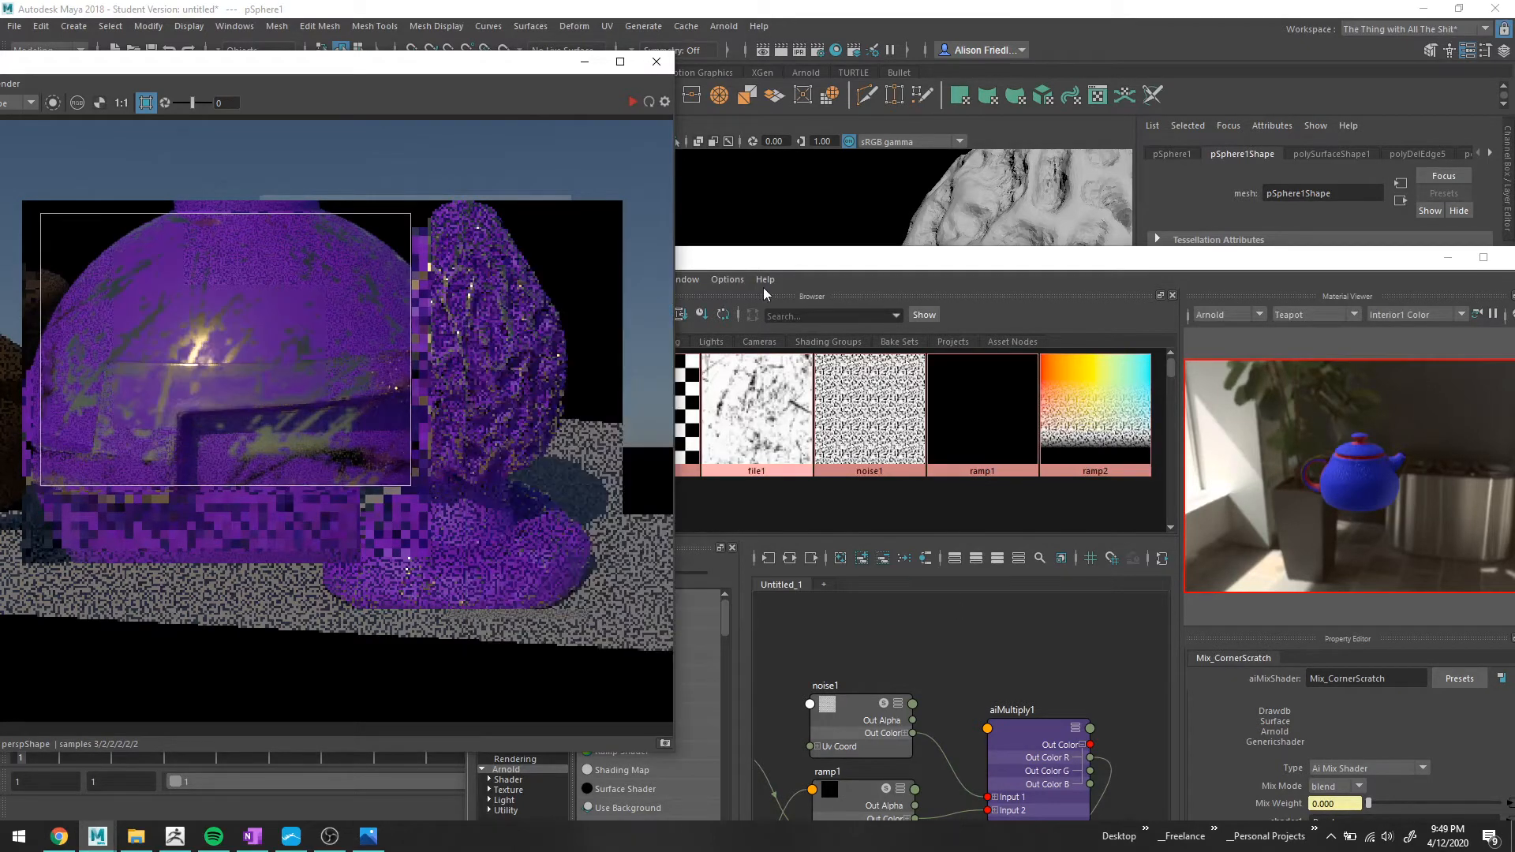
# Bring the Hypershade back into view, graph the input and output connections of MIX_Scratches, and maximize the window.
pyautogui.moveTo(751, 260); pyautogui.dragTo(725, 153)
pyautogui.scroll(-5, 901, 603)
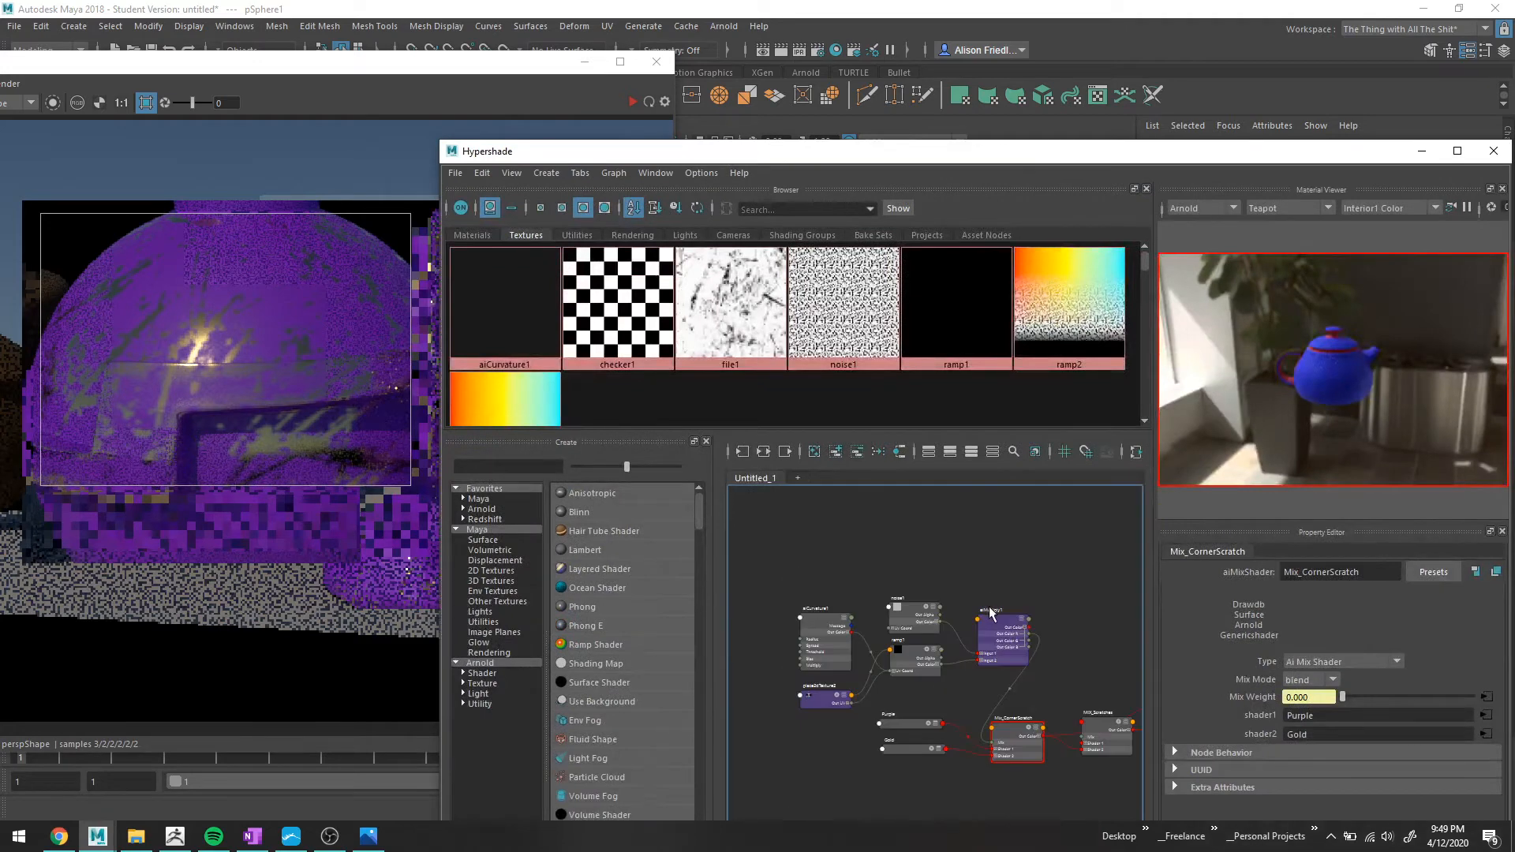
pyautogui.scroll(4, 901, 603)
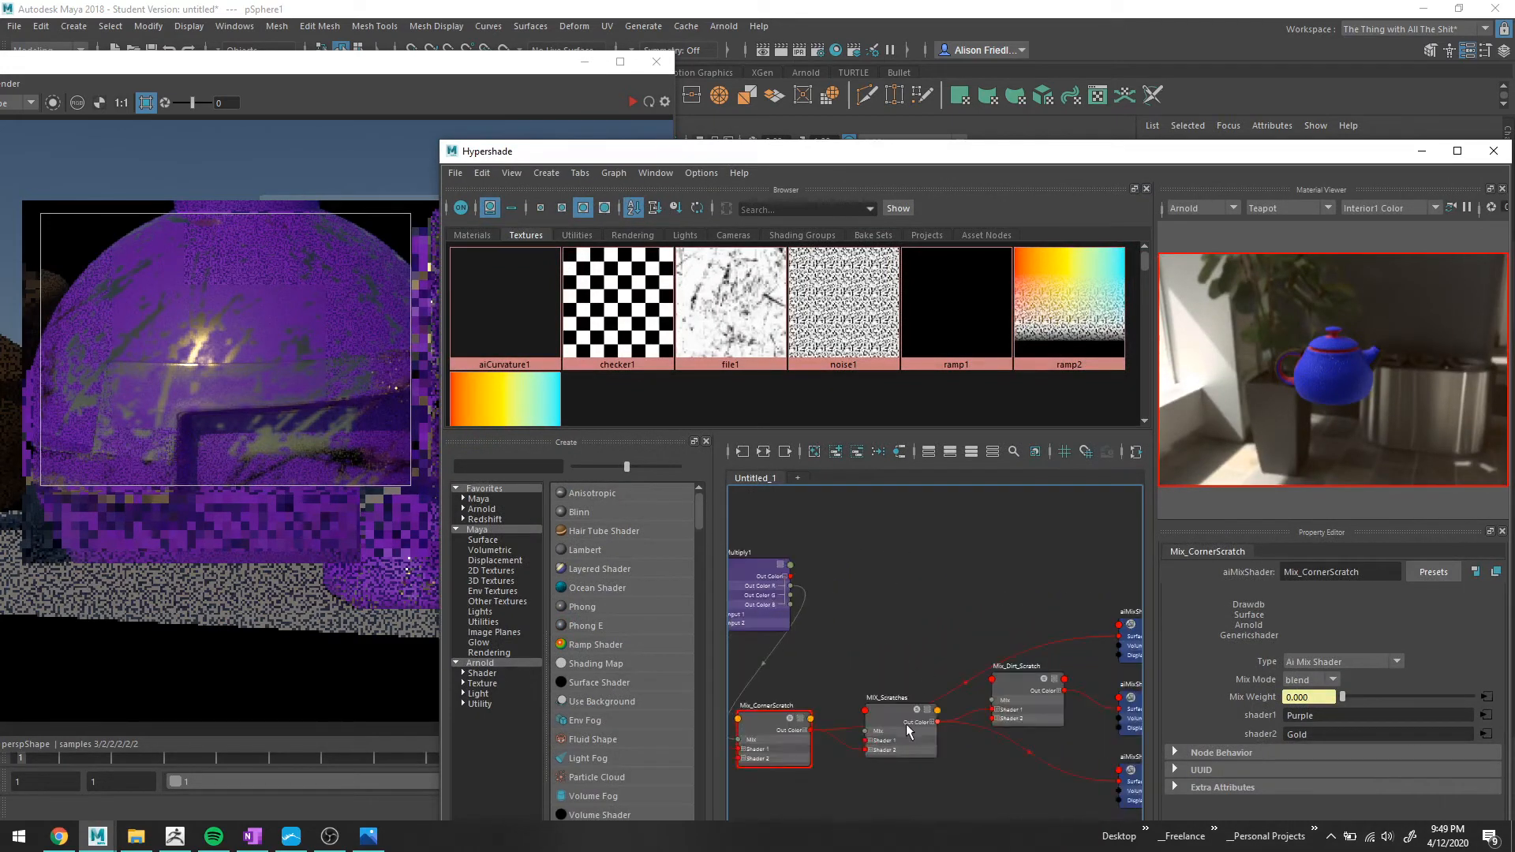
pyautogui.moveTo(905, 726); pyautogui.dragTo(935, 594)
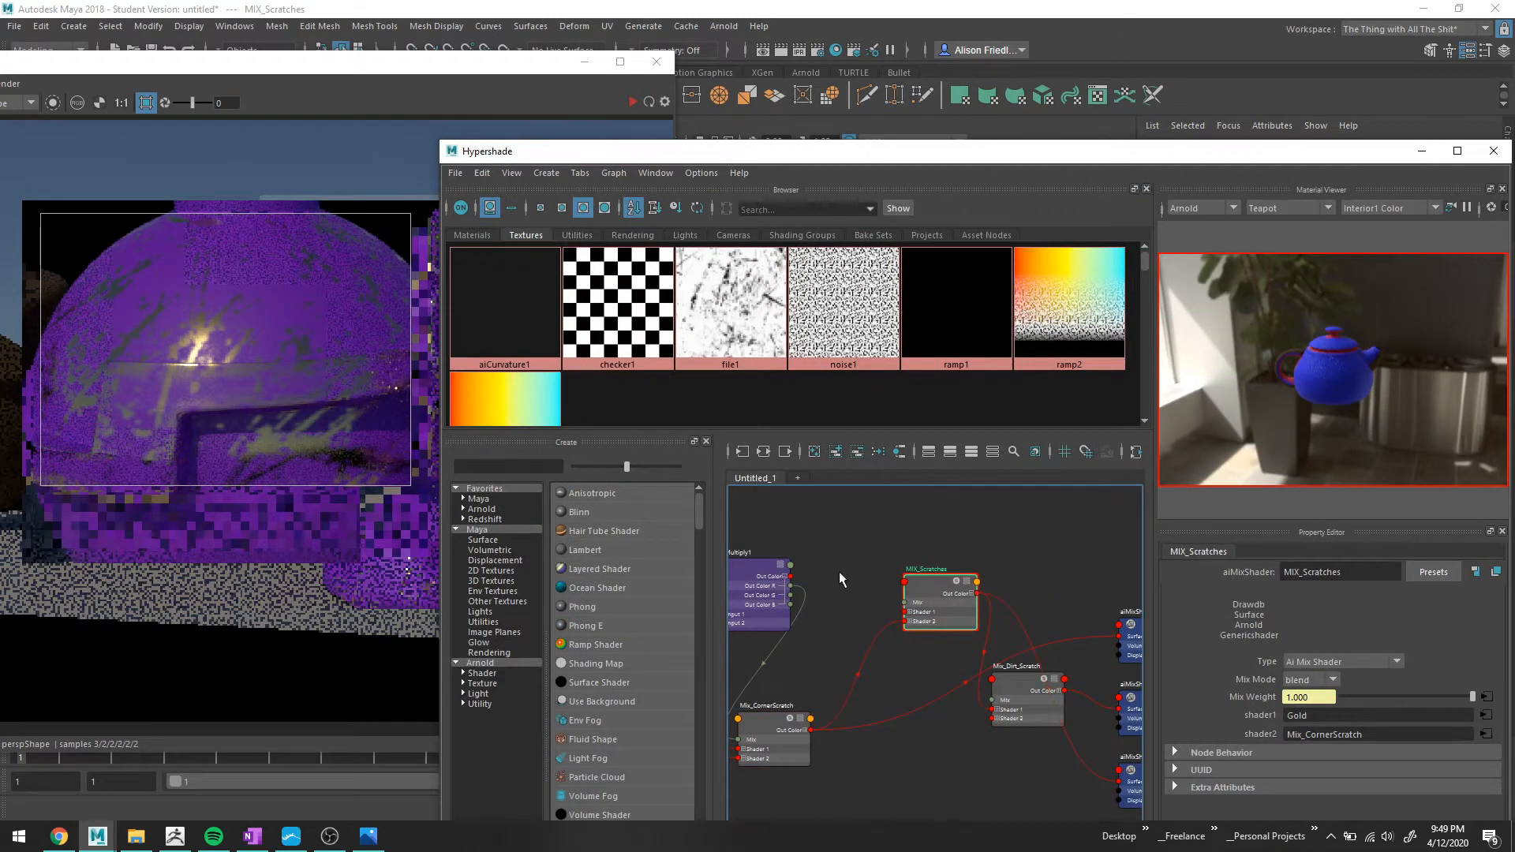
pyautogui.keyDown('alt'); pyautogui.moveTo(841, 573); pyautogui.dragTo(900, 602, button='middle'); pyautogui.keyUp('alt')
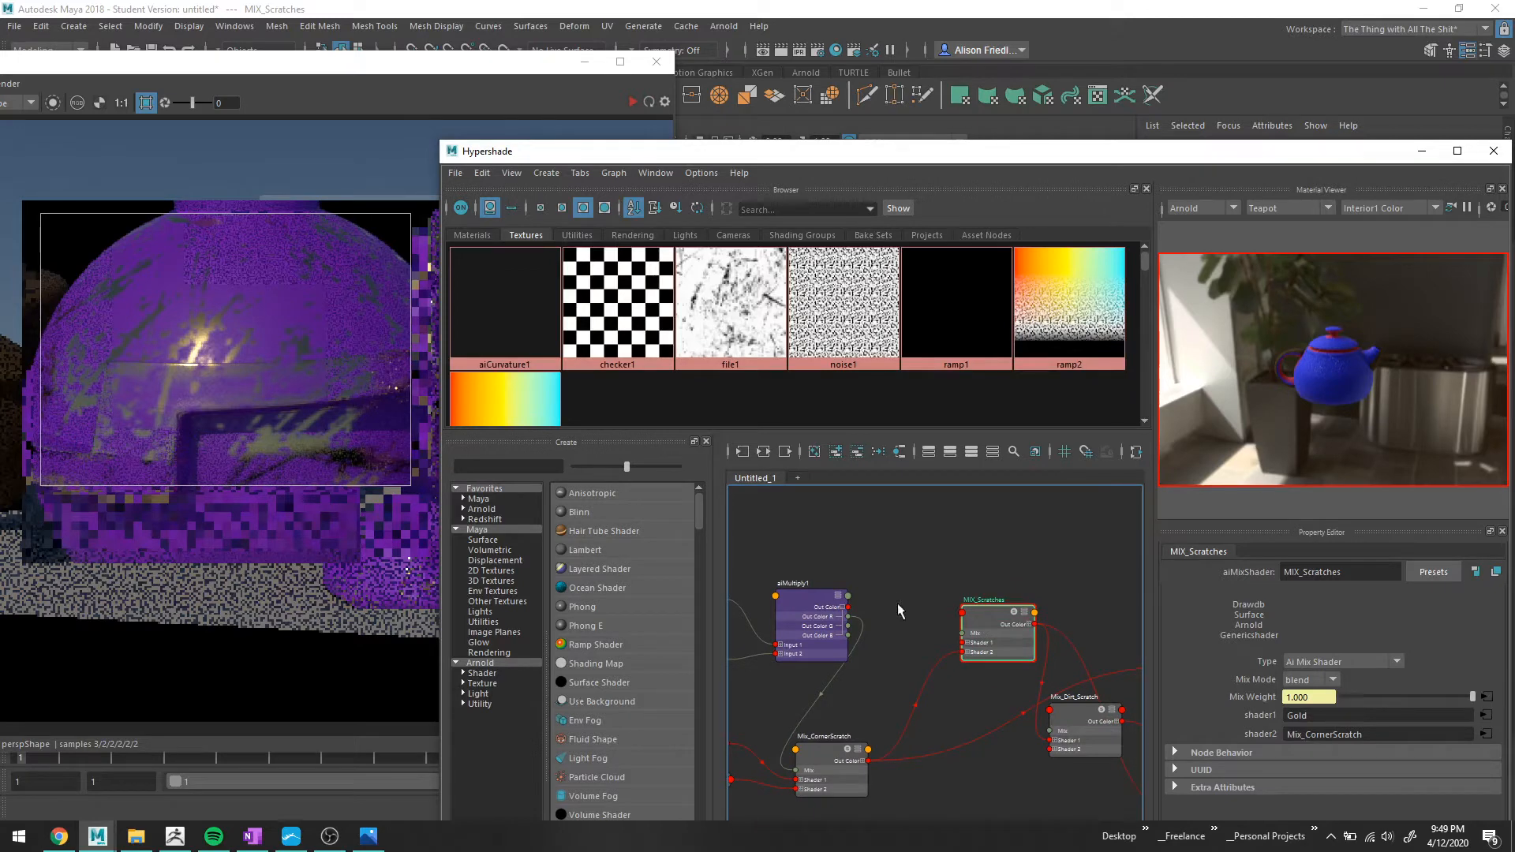
pyautogui.click(764, 455)
pyautogui.moveTo(829, 154); pyautogui.dragTo(705, 68)
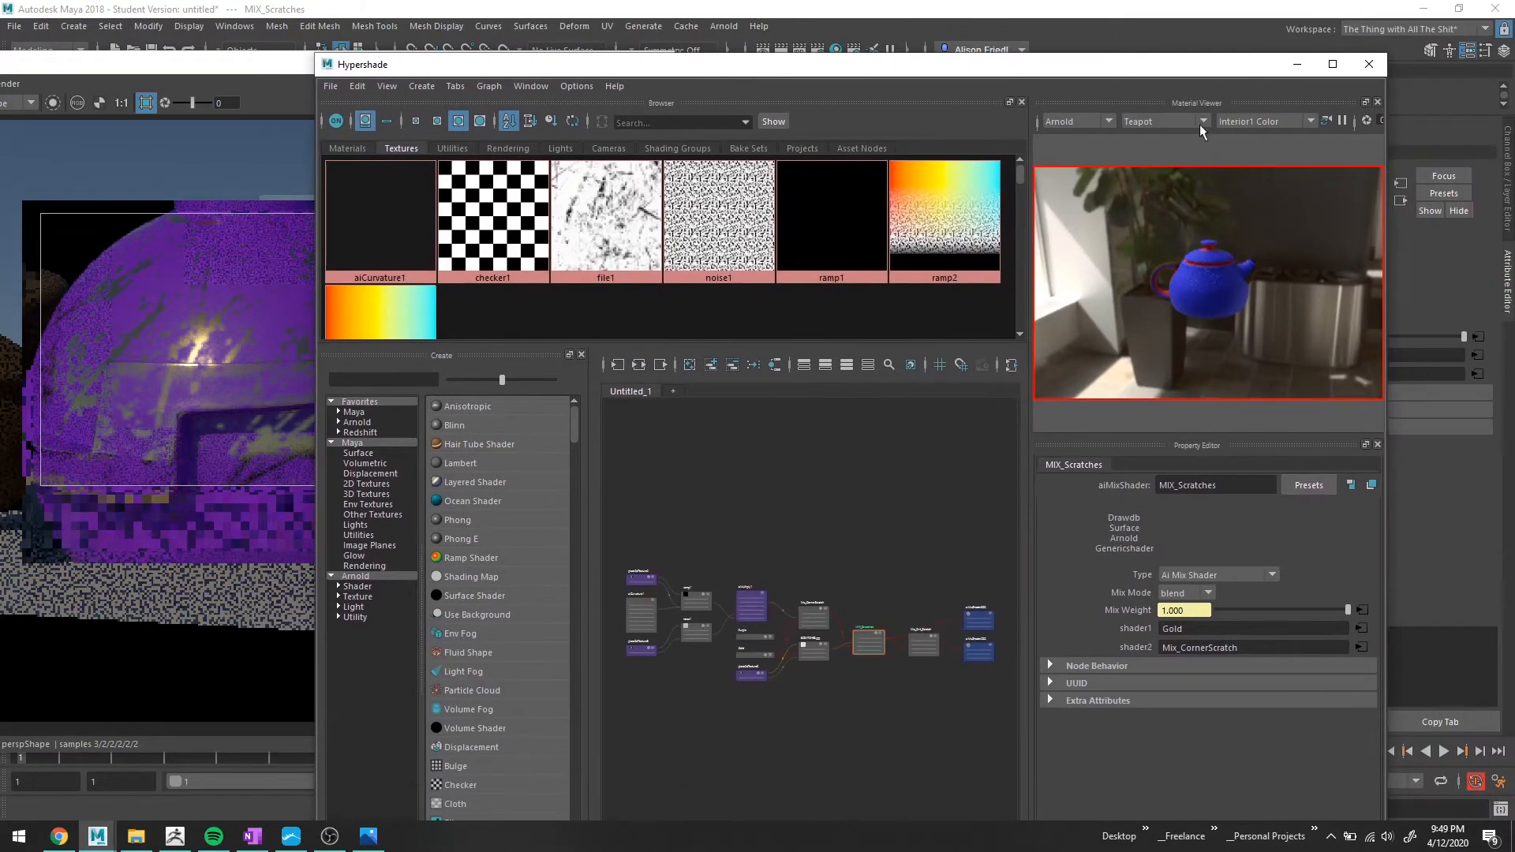
pyautogui.click(1332, 63)
# Examine the MIX_Scratches network, tracing aiMultiply1, Mix_CornerScratch and SCRATCHES.jpg into the mix shader.
pyautogui.scroll(5, 553, 545)
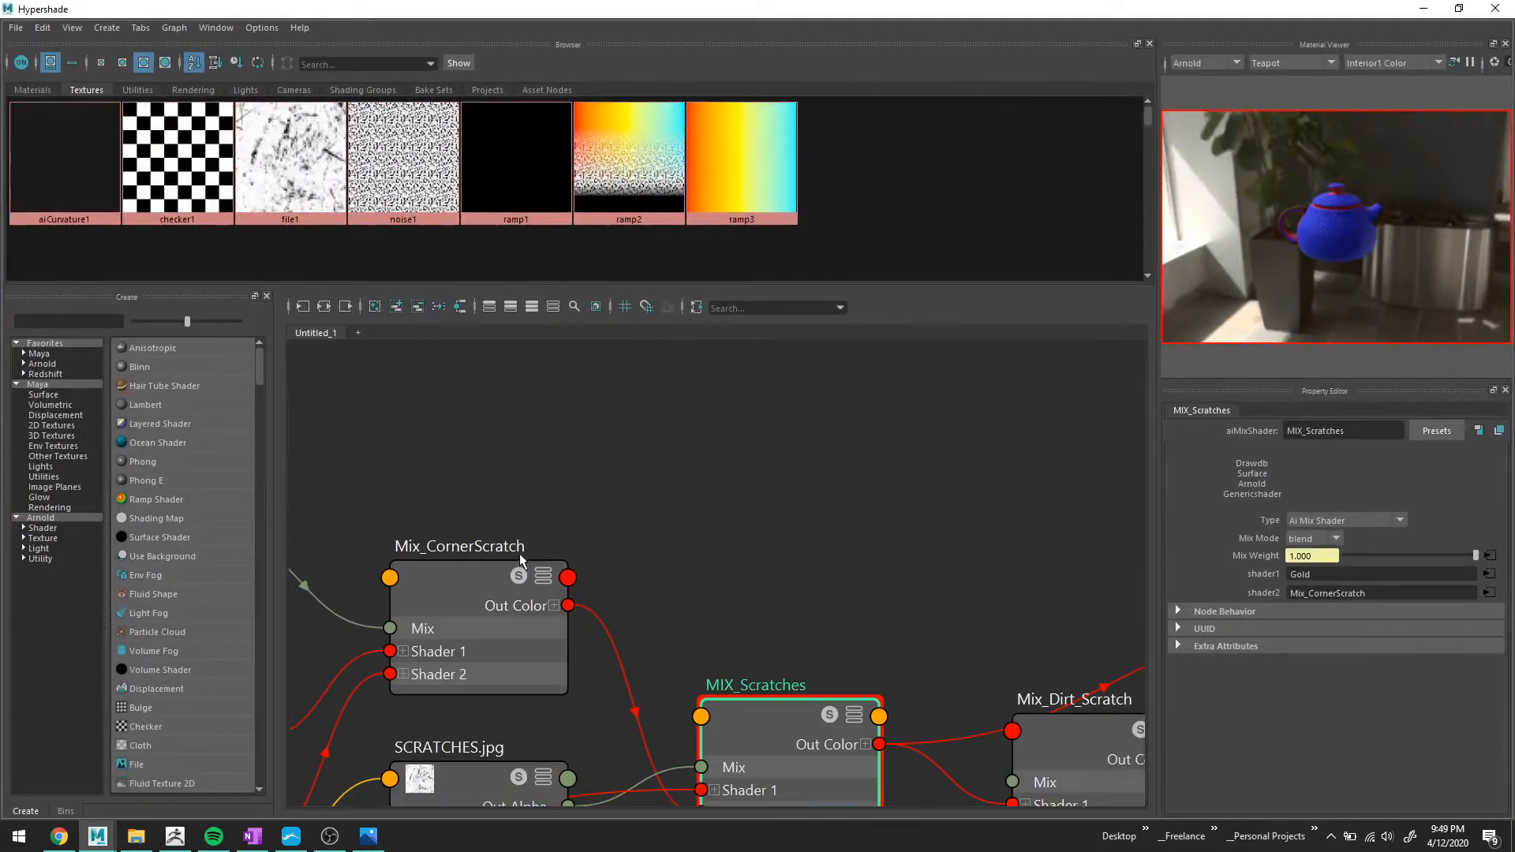
pyautogui.keyDown('alt'); pyautogui.moveTo(520, 555); pyautogui.dragTo(759, 469, button='middle'); pyautogui.keyUp('alt')
pyautogui.scroll(-5, 750, 468)
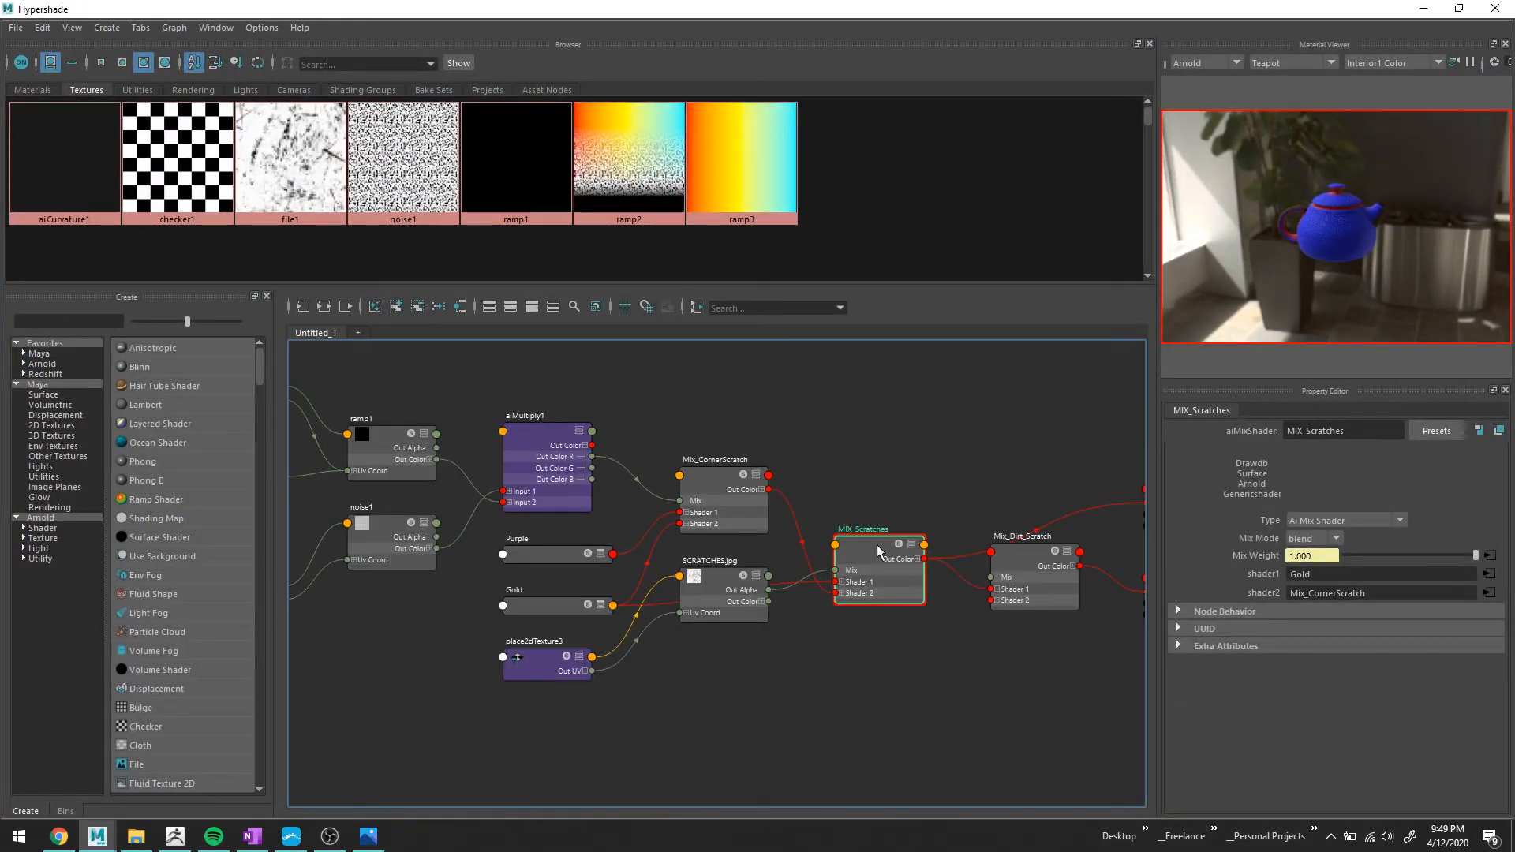
pyautogui.scroll(3, 874, 543)
pyautogui.keyDown('alt'); pyautogui.moveTo(875, 532); pyautogui.dragTo(919, 547, button='middle'); pyautogui.keyUp('alt')
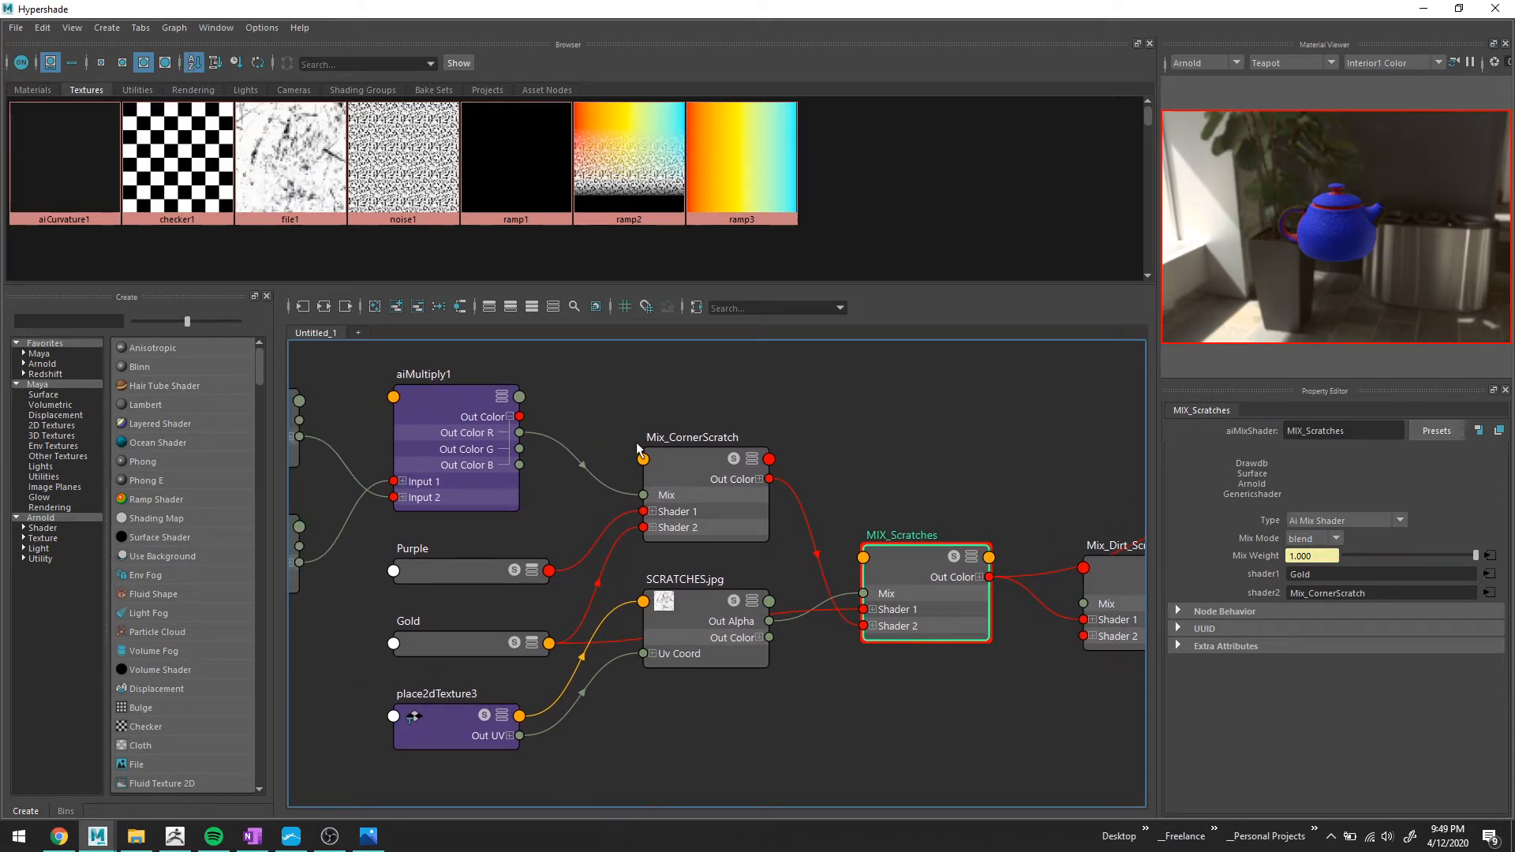
pyautogui.keyDown('alt'); pyautogui.moveTo(636, 442); pyautogui.dragTo(723, 494, button='middle'); pyautogui.keyUp('alt')
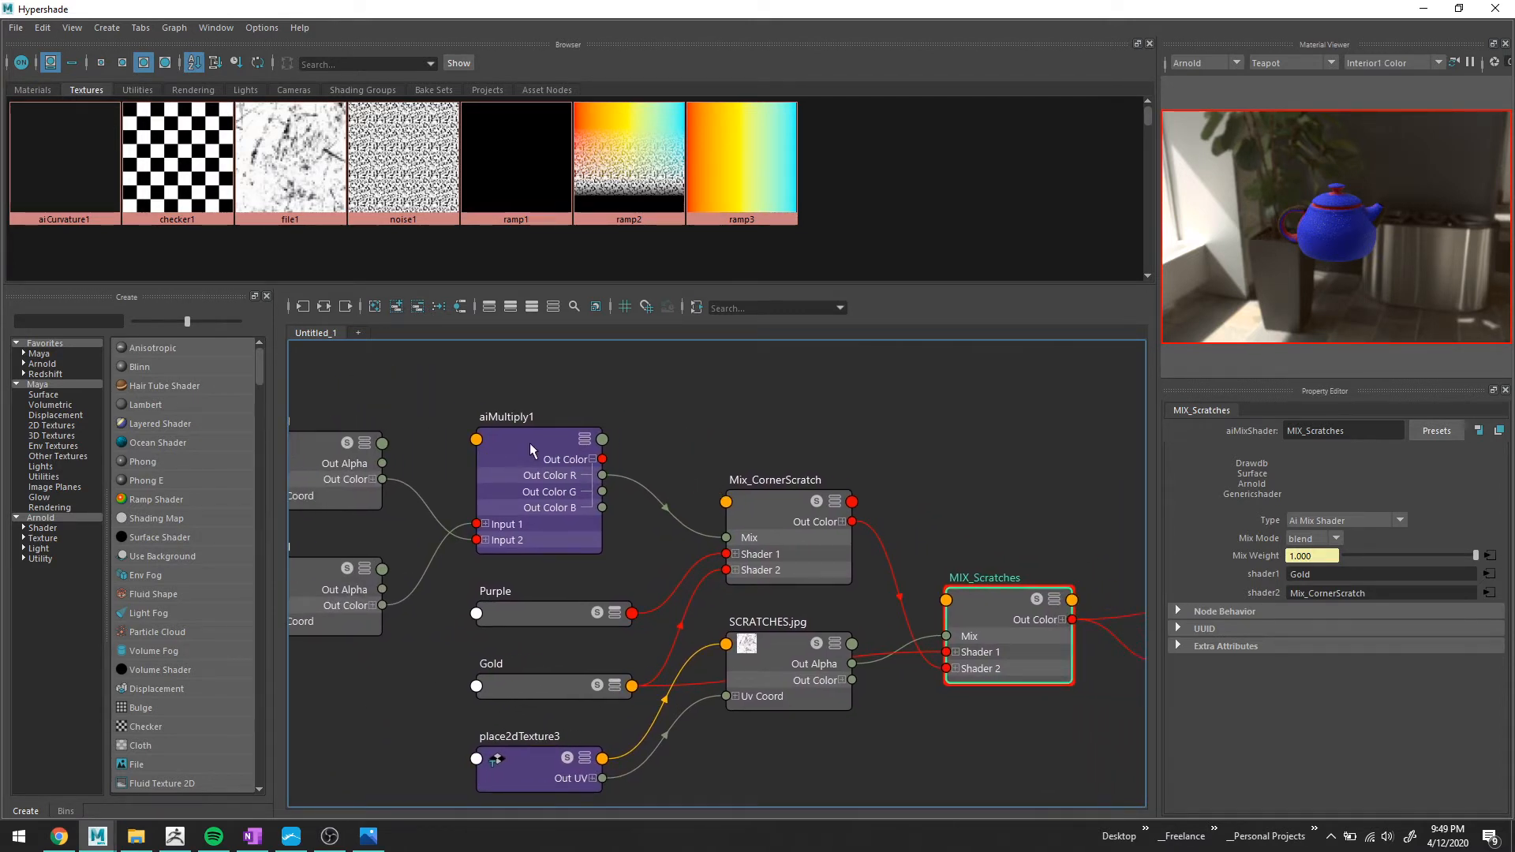
pyautogui.keyDown('alt'); pyautogui.moveTo(460, 447); pyautogui.dragTo(600, 496, button='middle'); pyautogui.keyUp('alt')
pyautogui.keyDown('alt'); pyautogui.moveTo(549, 598); pyautogui.dragTo(510, 559, button='middle'); pyautogui.keyUp('alt')
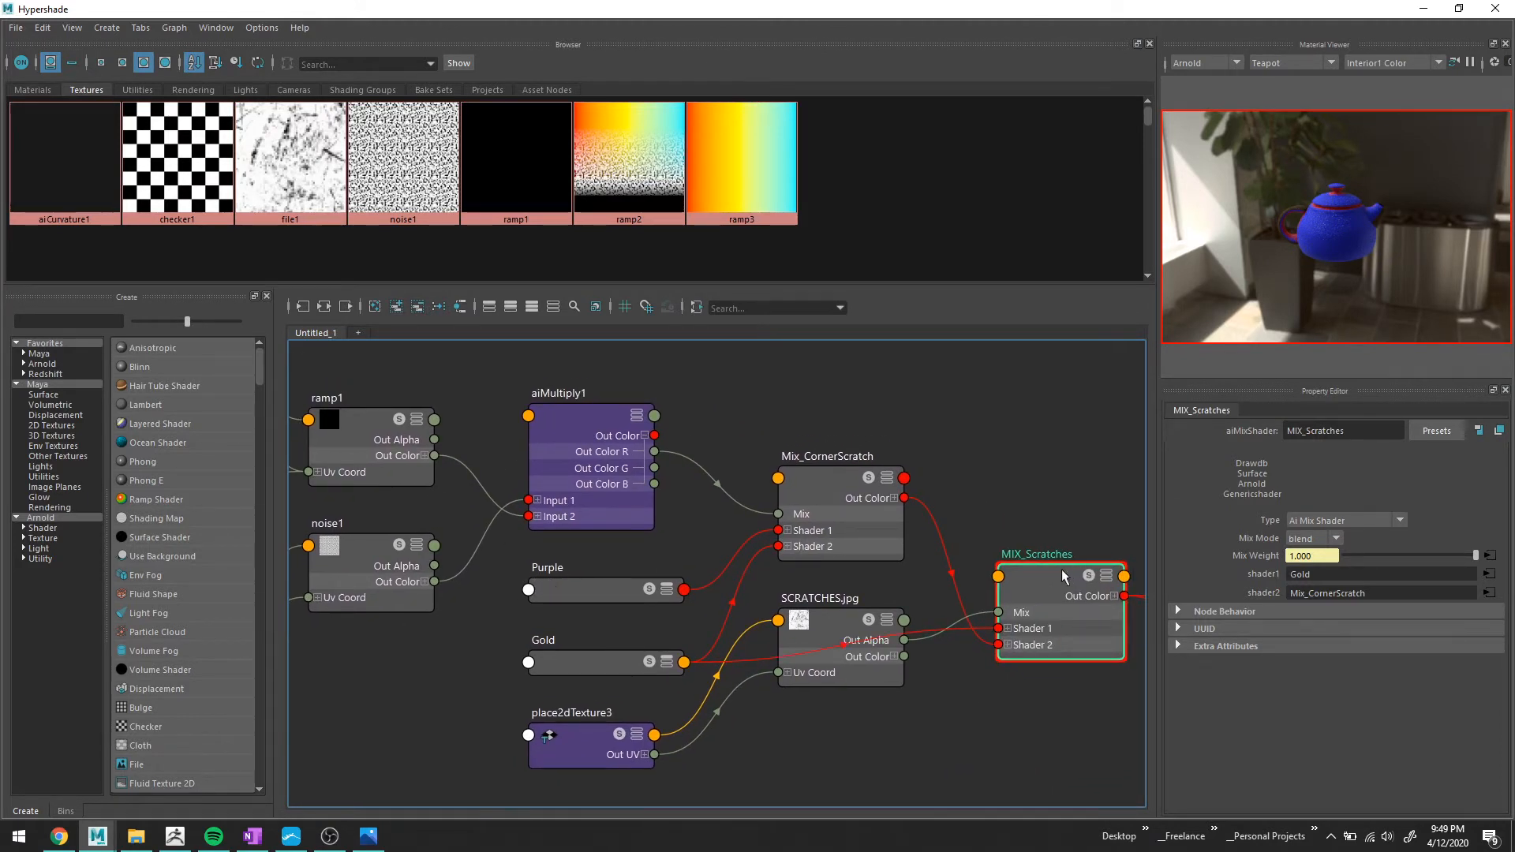
# Move SCRATCHES.jpg and place2dTexture3 below and away from the other nodes to make room beside the scratch texture.
pyautogui.click(825, 653)
pyautogui.moveTo(827, 620); pyautogui.dragTo(754, 730)
pyautogui.moveTo(581, 746); pyautogui.dragTo(384, 760)
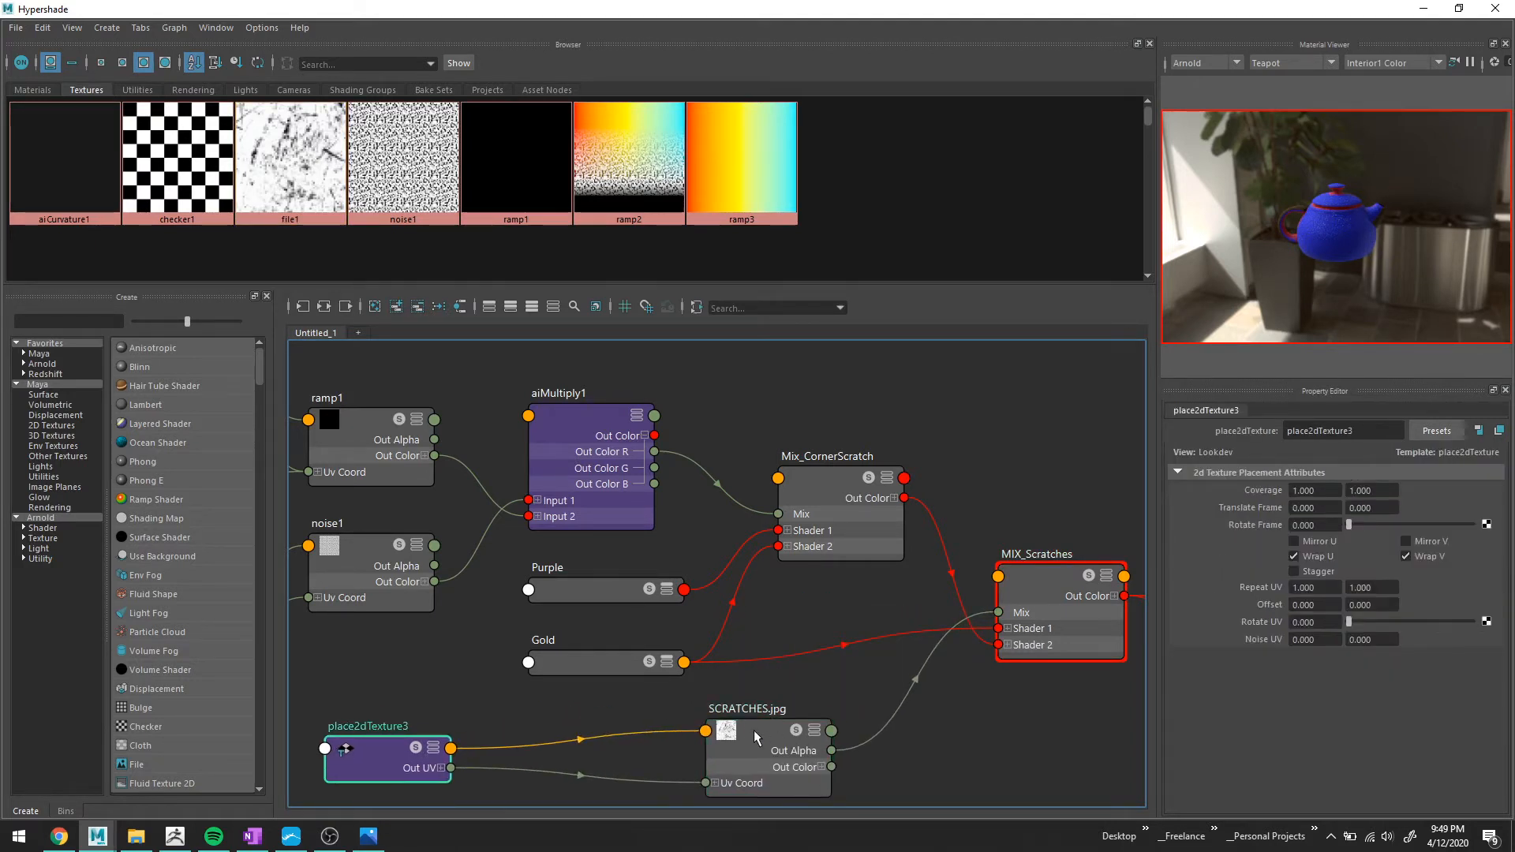
pyautogui.moveTo(757, 737); pyautogui.dragTo(545, 725)
pyautogui.keyDown('alt'); pyautogui.moveTo(709, 691); pyautogui.dragTo(894, 625, button='middle'); pyautogui.keyUp('alt')
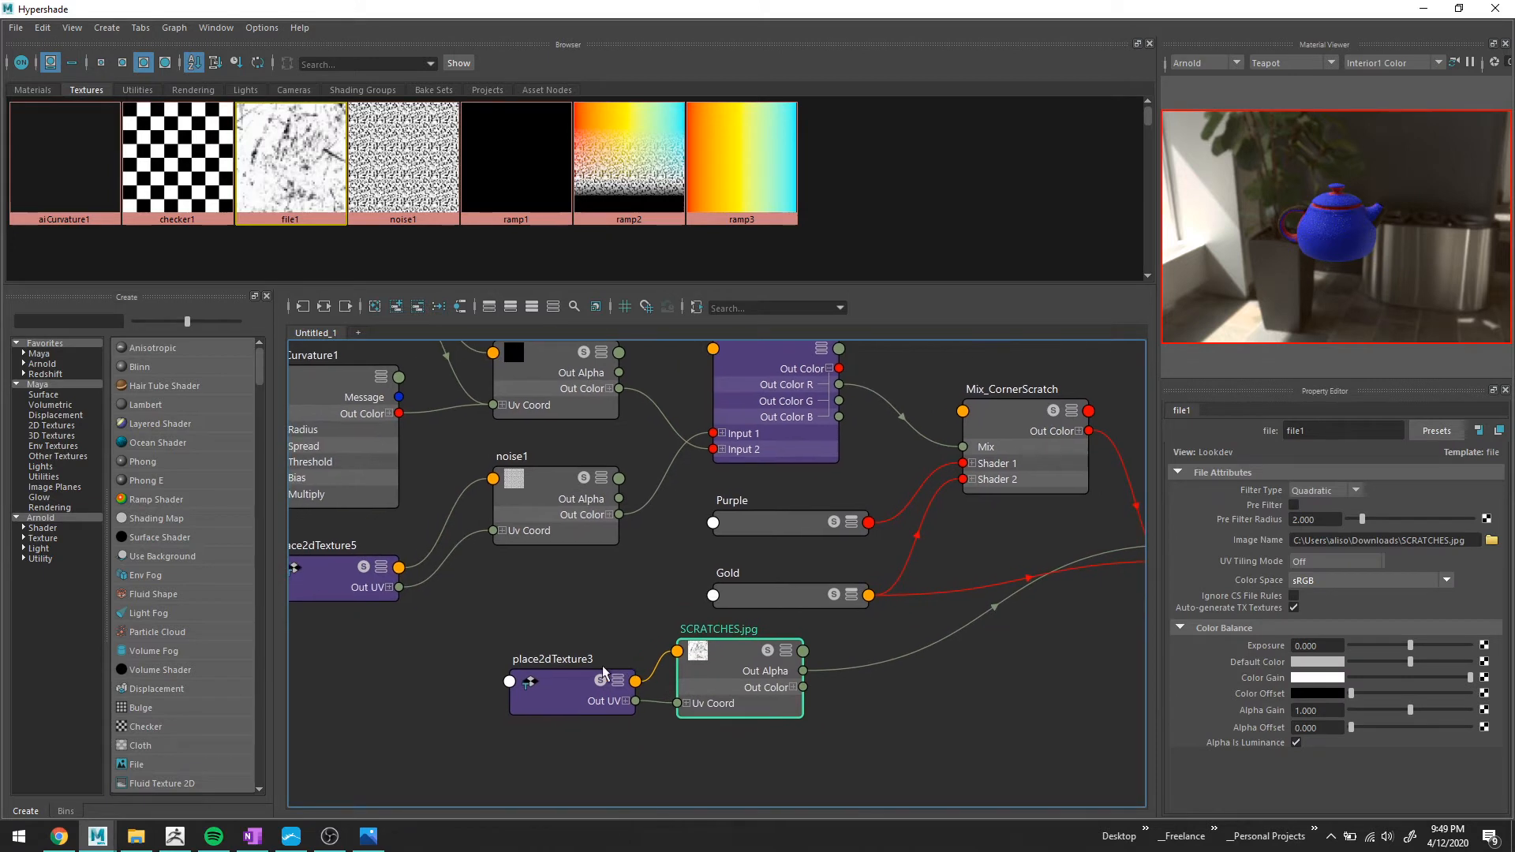
pyautogui.moveTo(552, 684); pyautogui.dragTo(264, 700)
pyautogui.moveTo(701, 666); pyautogui.dragTo(527, 671)
# Add an aiMultiply node, feeding the Out Color of SCRATCHES.jpg into Input 2 and of noise1 into Input 1.
pyautogui.press('Tab')
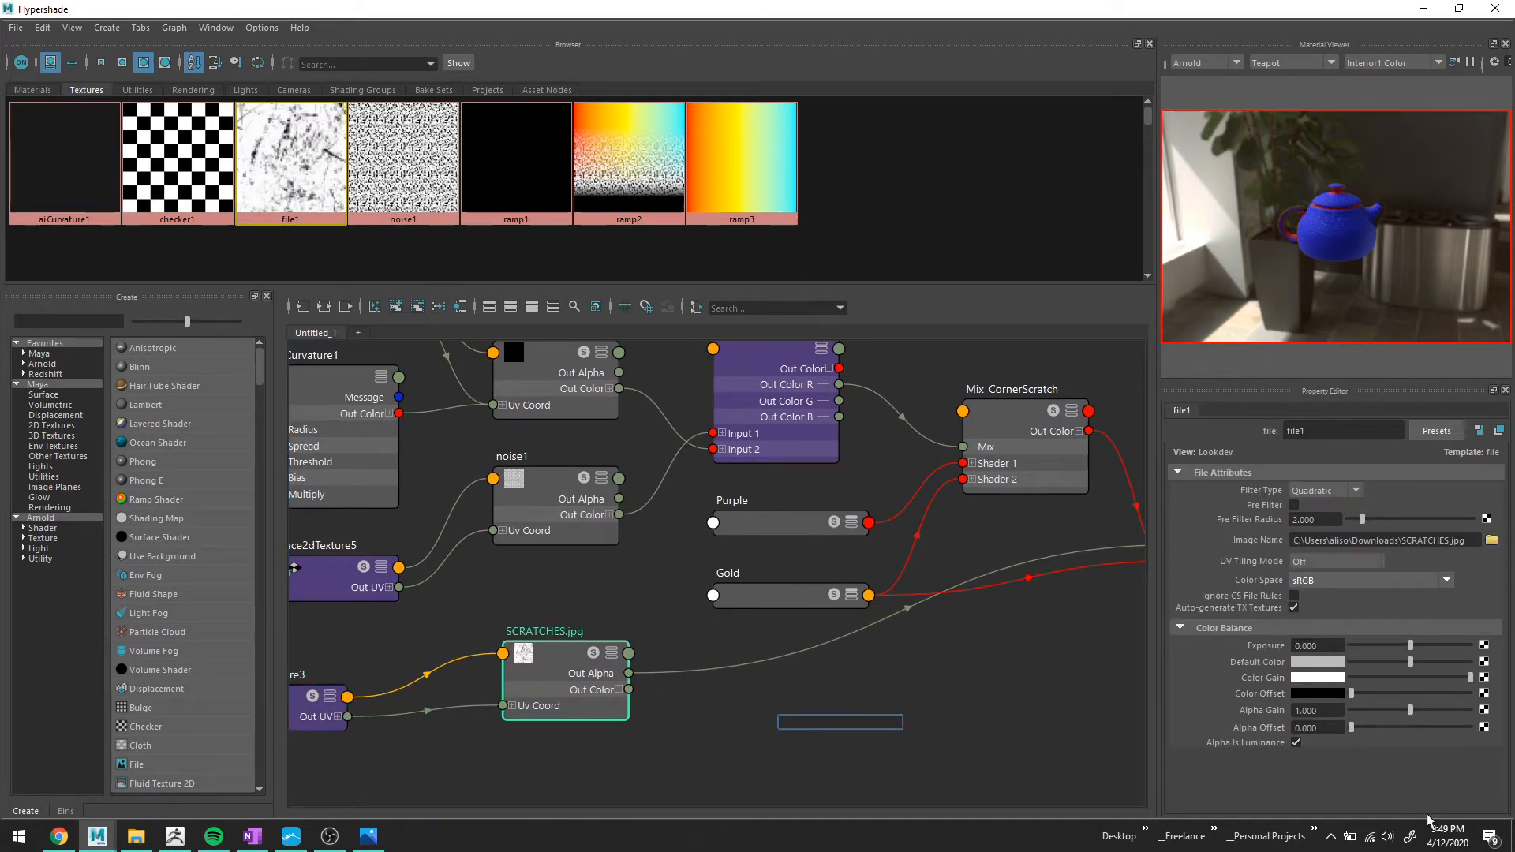
pyautogui.write('mu')
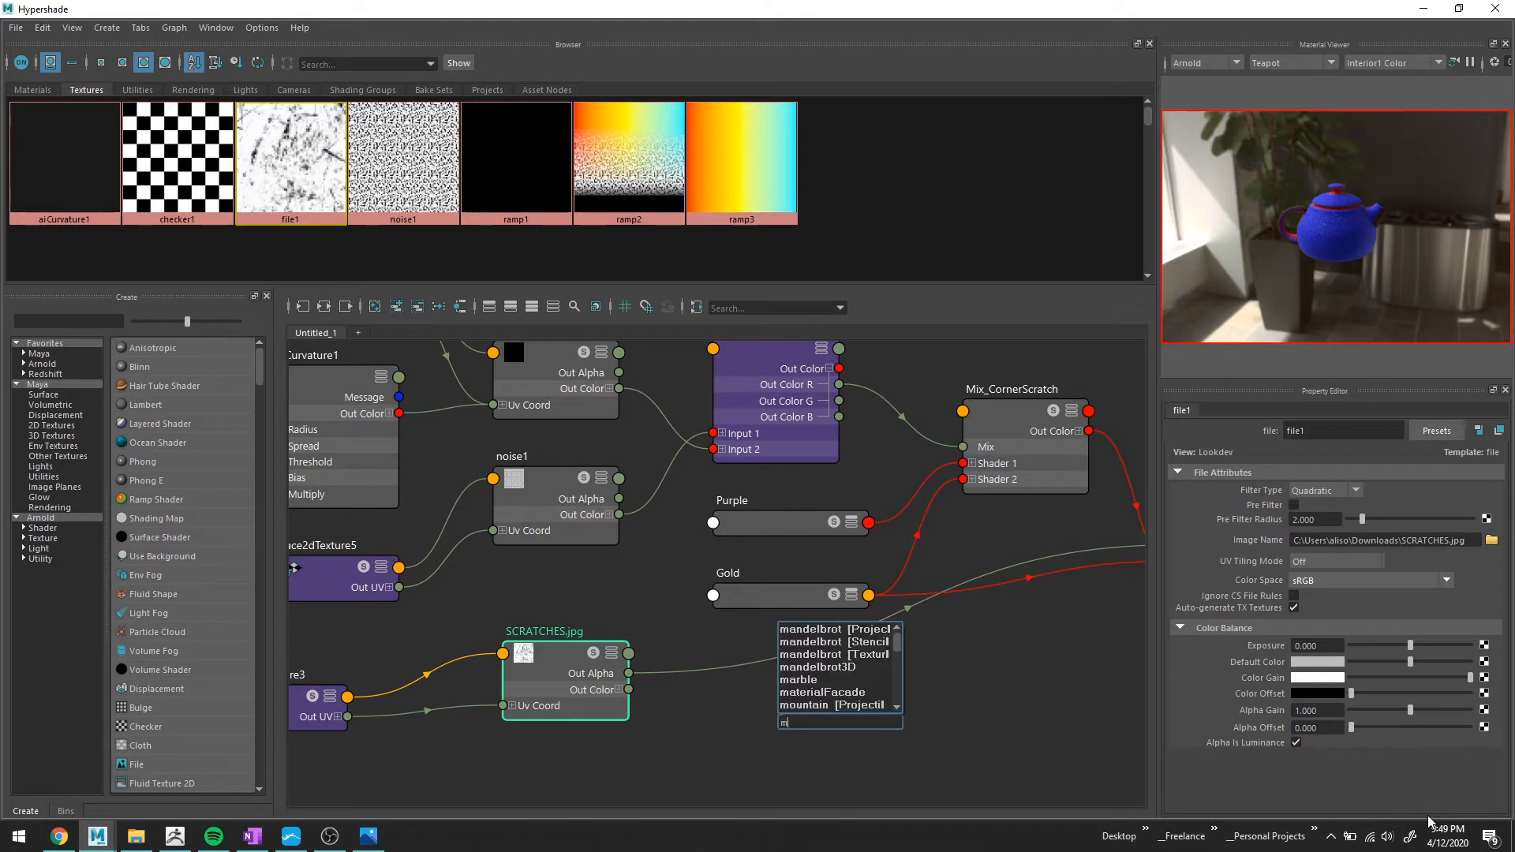
pyautogui.press('Down')
pyautogui.press('Down')
pyautogui.press('Down')
pyautogui.press('Down')
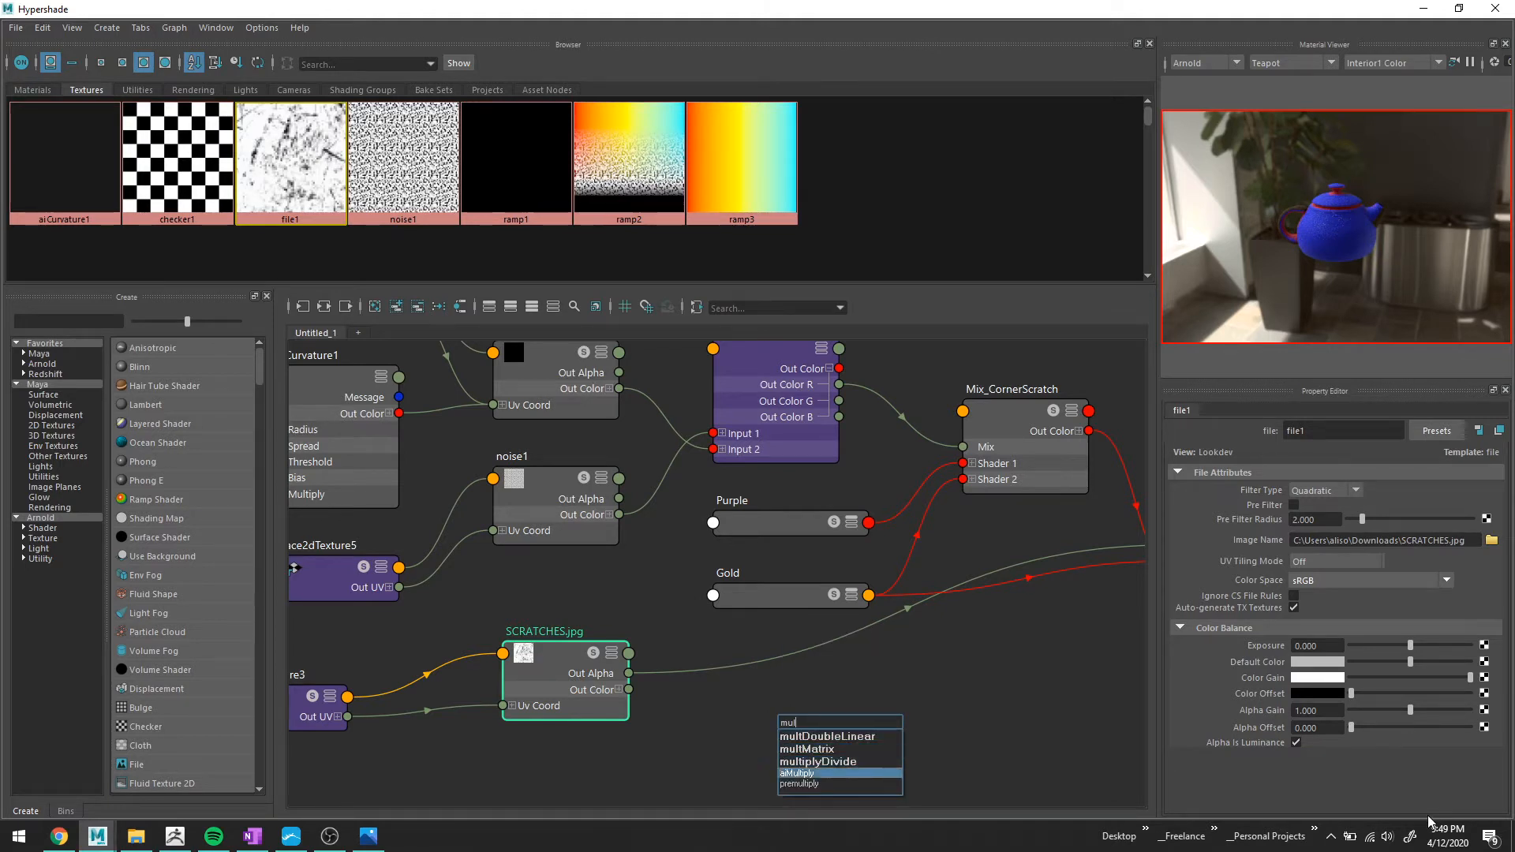
pyautogui.press('Return')
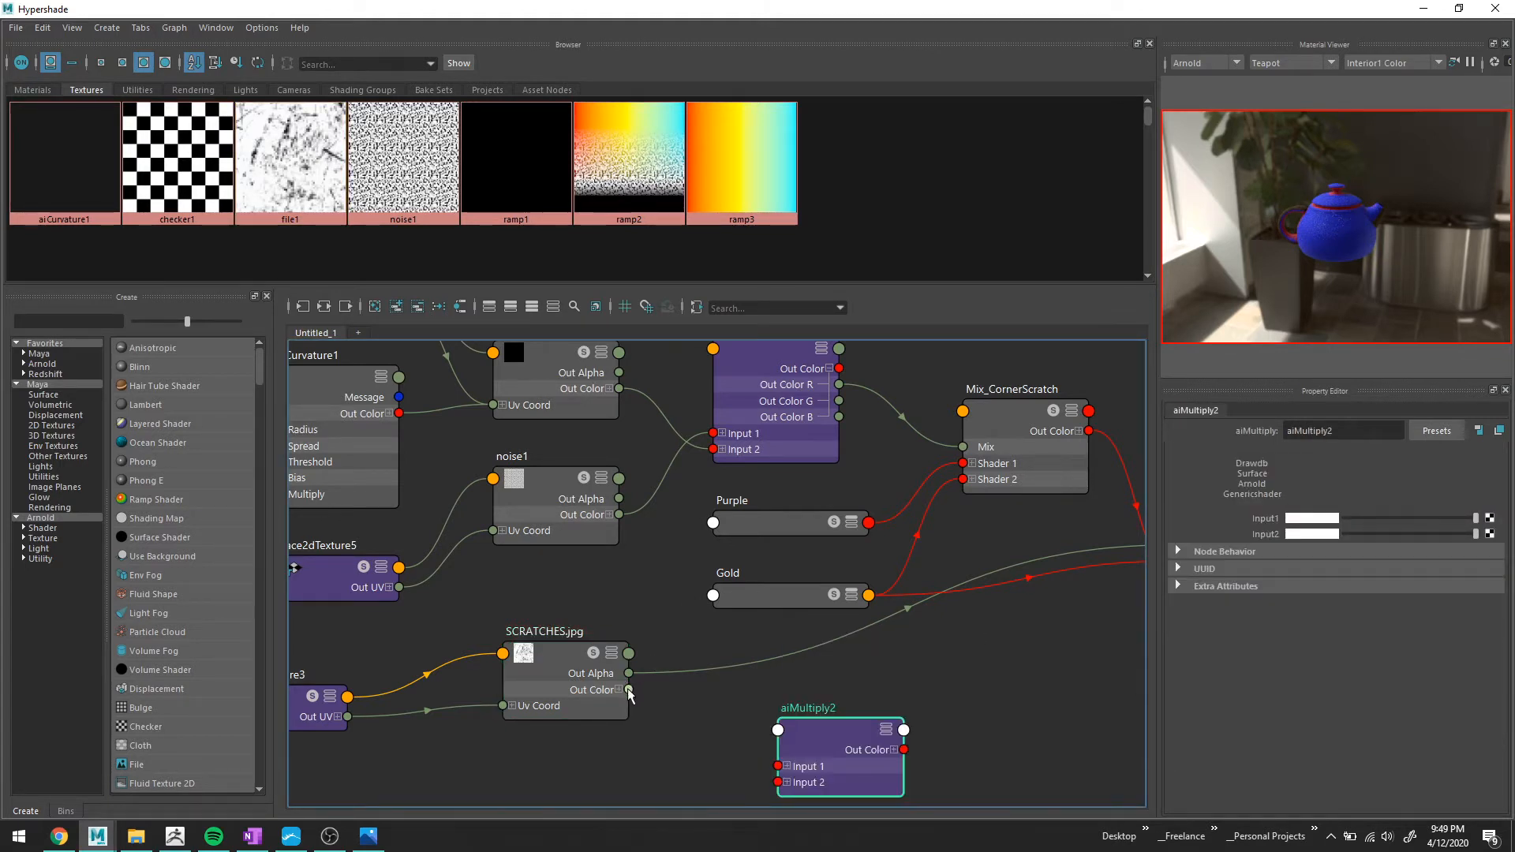
pyautogui.moveTo(630, 690); pyautogui.dragTo(778, 782)
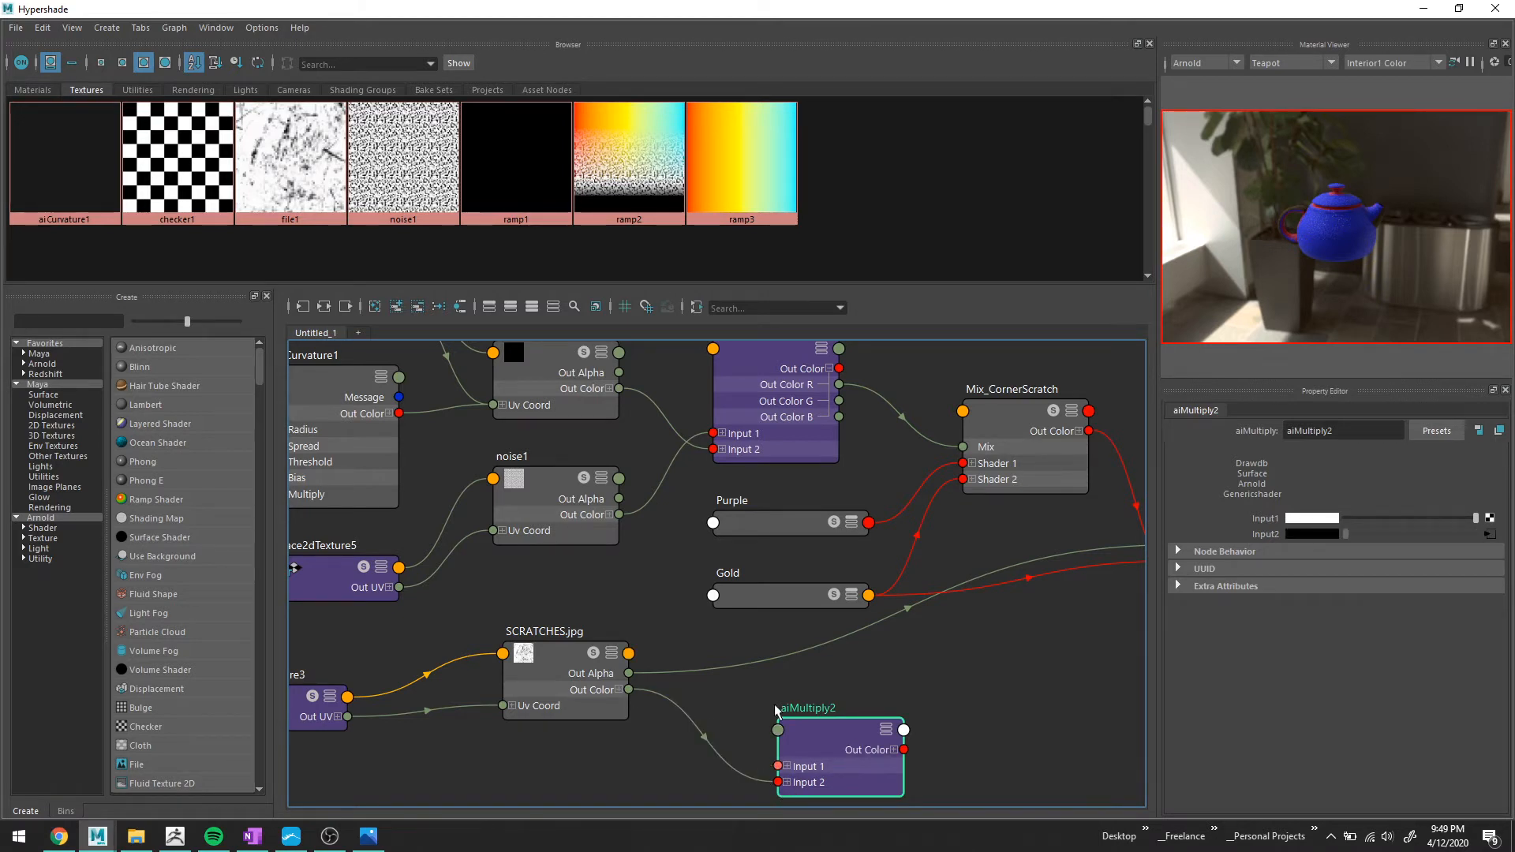
pyautogui.moveTo(619, 515); pyautogui.dragTo(778, 767)
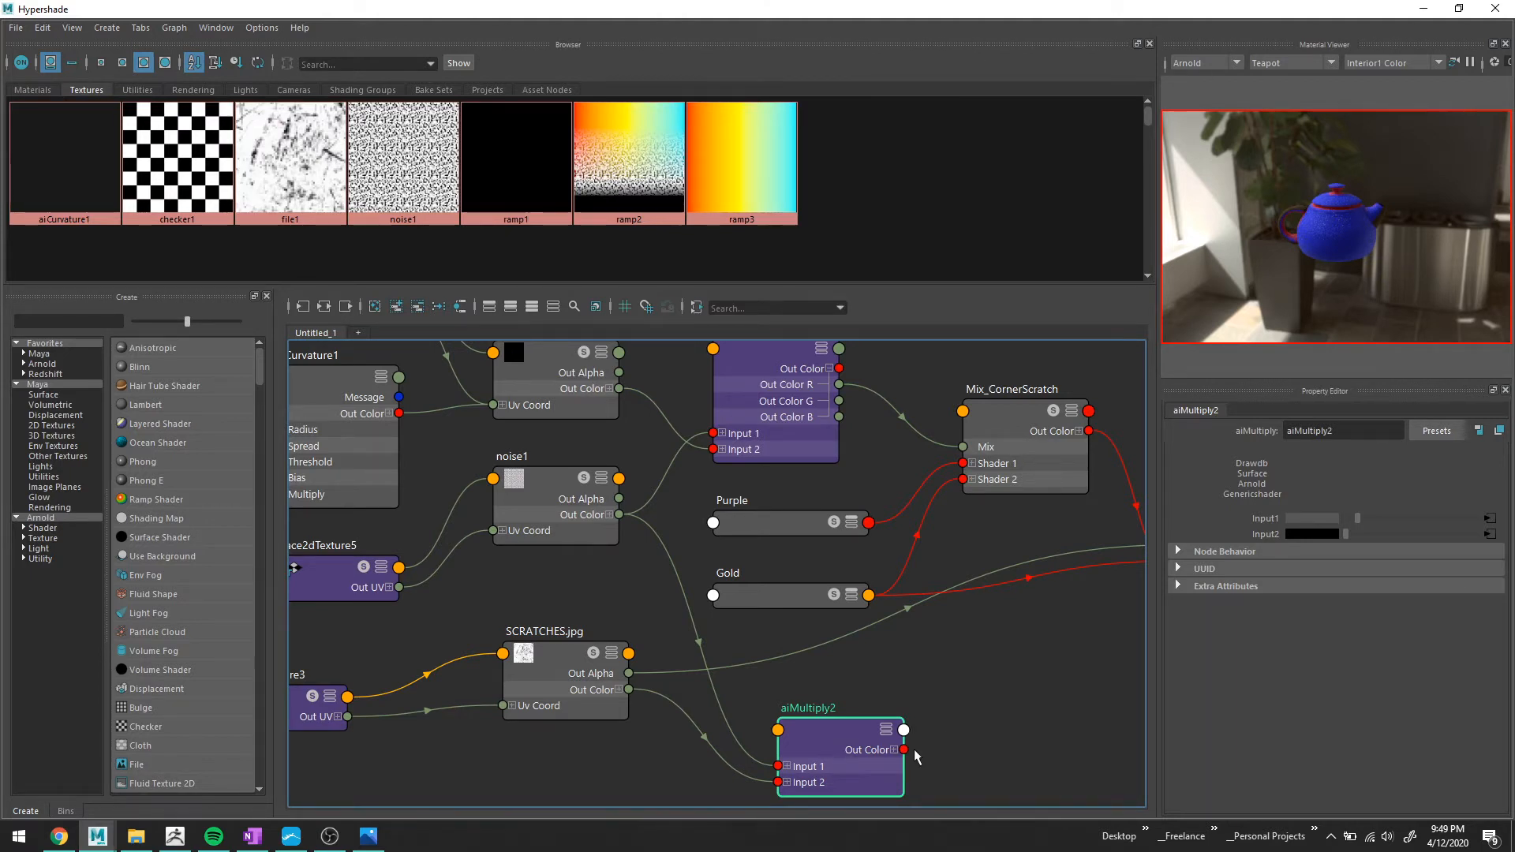
# Expand the Out Color channels of aiMultiply2 and connect Out Color R to the Mix input of MIX_Scratches.
pyautogui.scroll(-5, 741, 662)
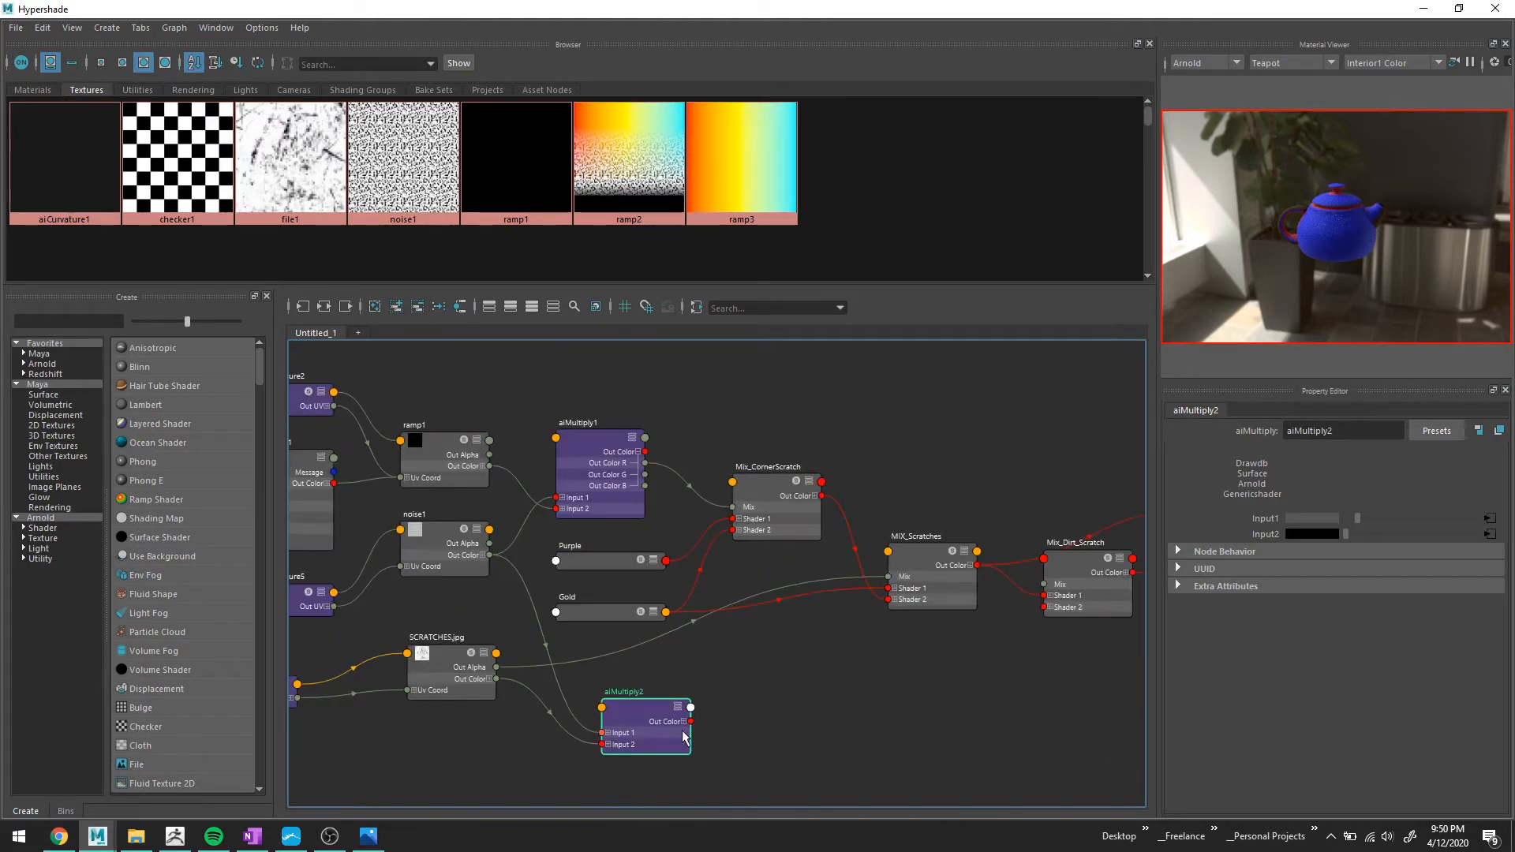
pyautogui.click(683, 721)
pyautogui.moveTo(690, 732); pyautogui.dragTo(730, 670)
pyautogui.keyDown('alt'); pyautogui.moveTo(809, 646); pyautogui.dragTo(718, 635, button='middle'); pyautogui.keyUp('alt')
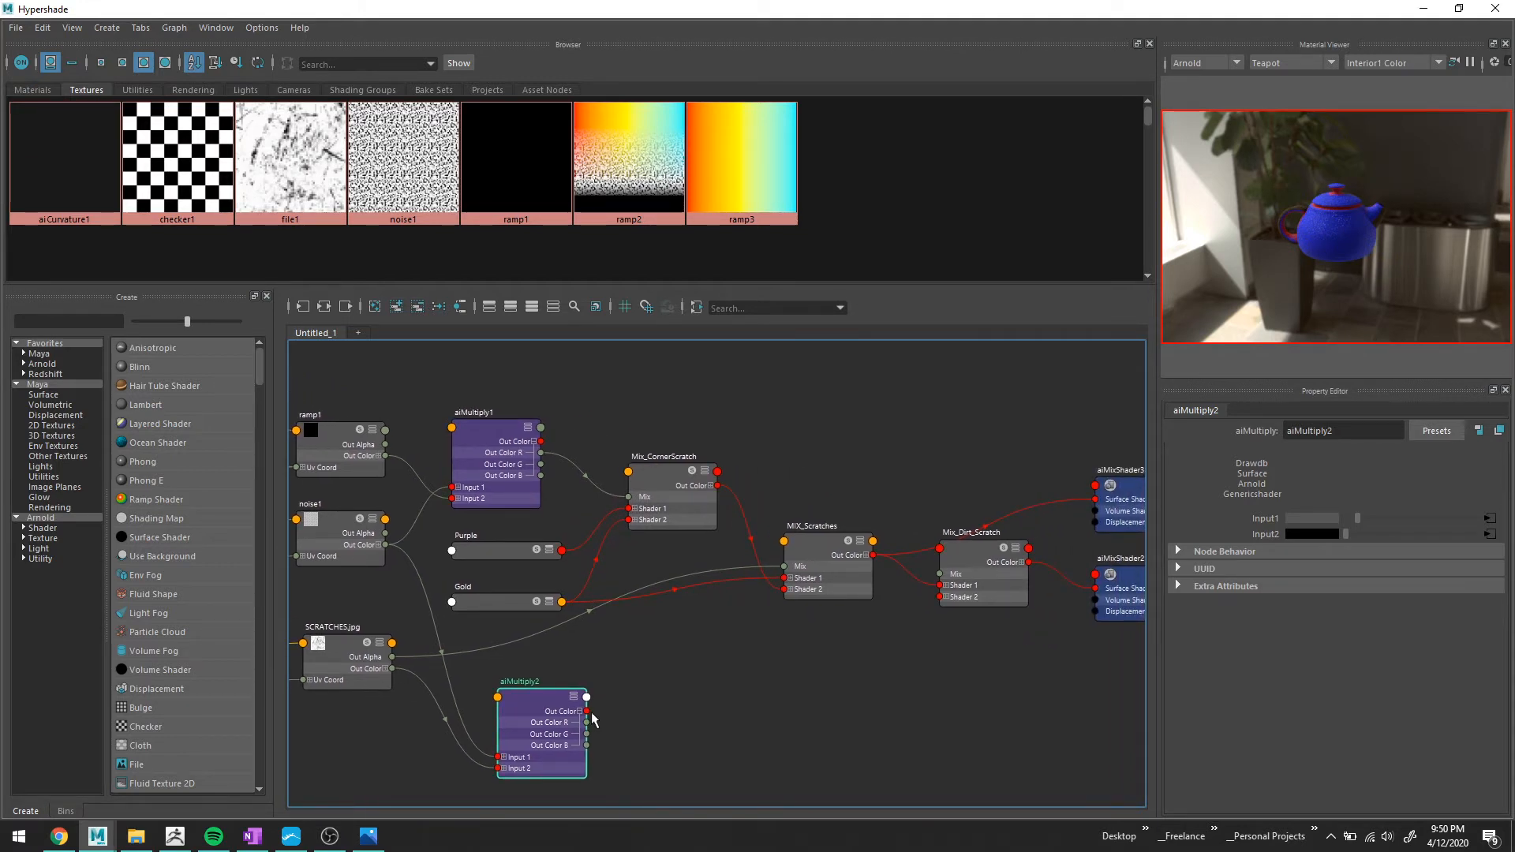
pyautogui.moveTo(587, 722); pyautogui.dragTo(784, 566)
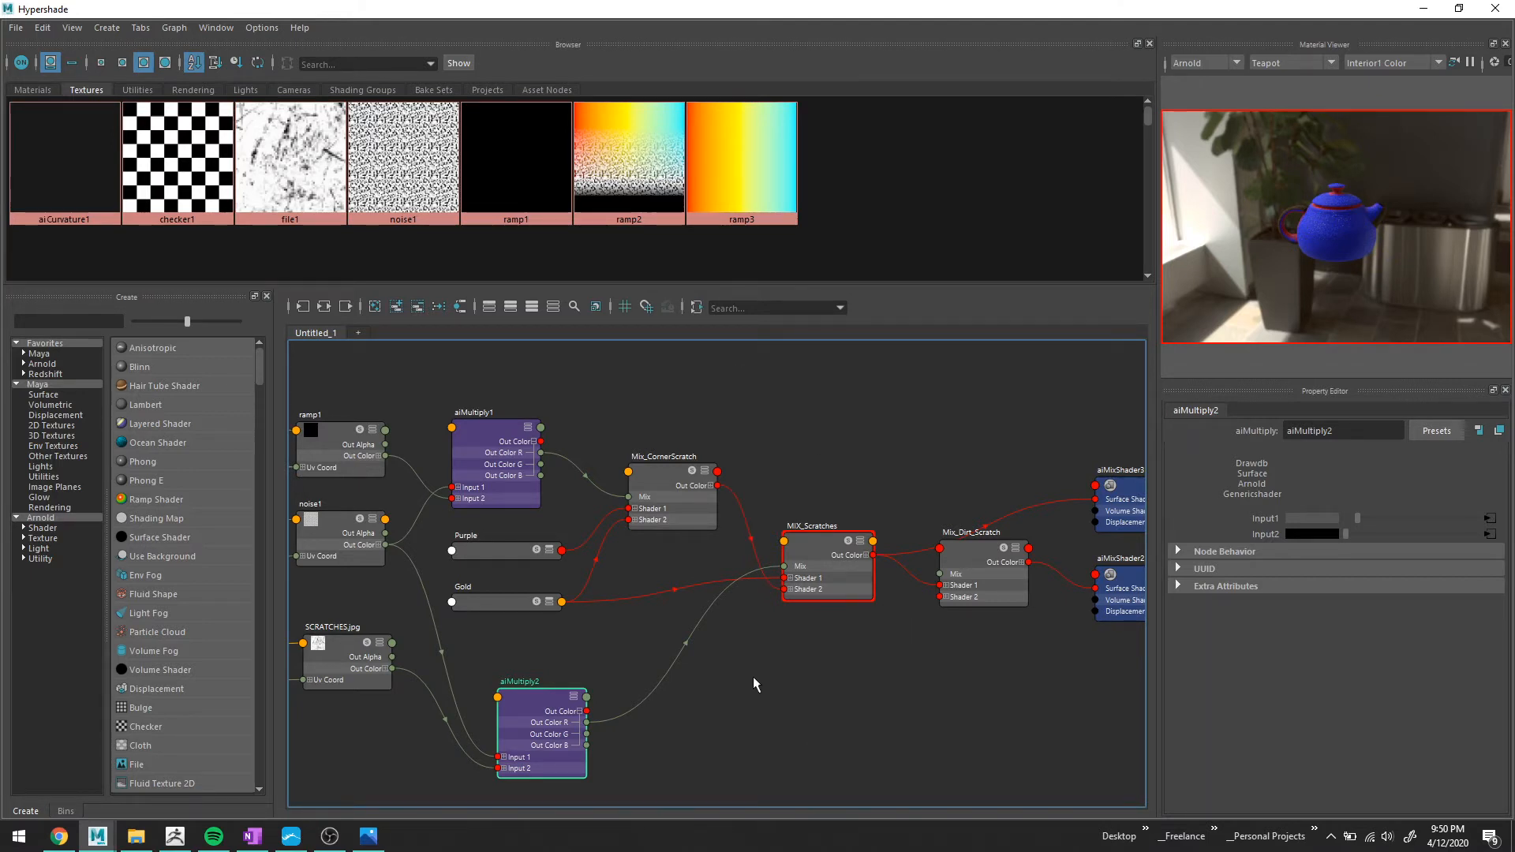
# Select MIX_Scratches, minimize the Hypershade and start the live render to check the noise-multiplied scratches.
pyautogui.click(805, 549)
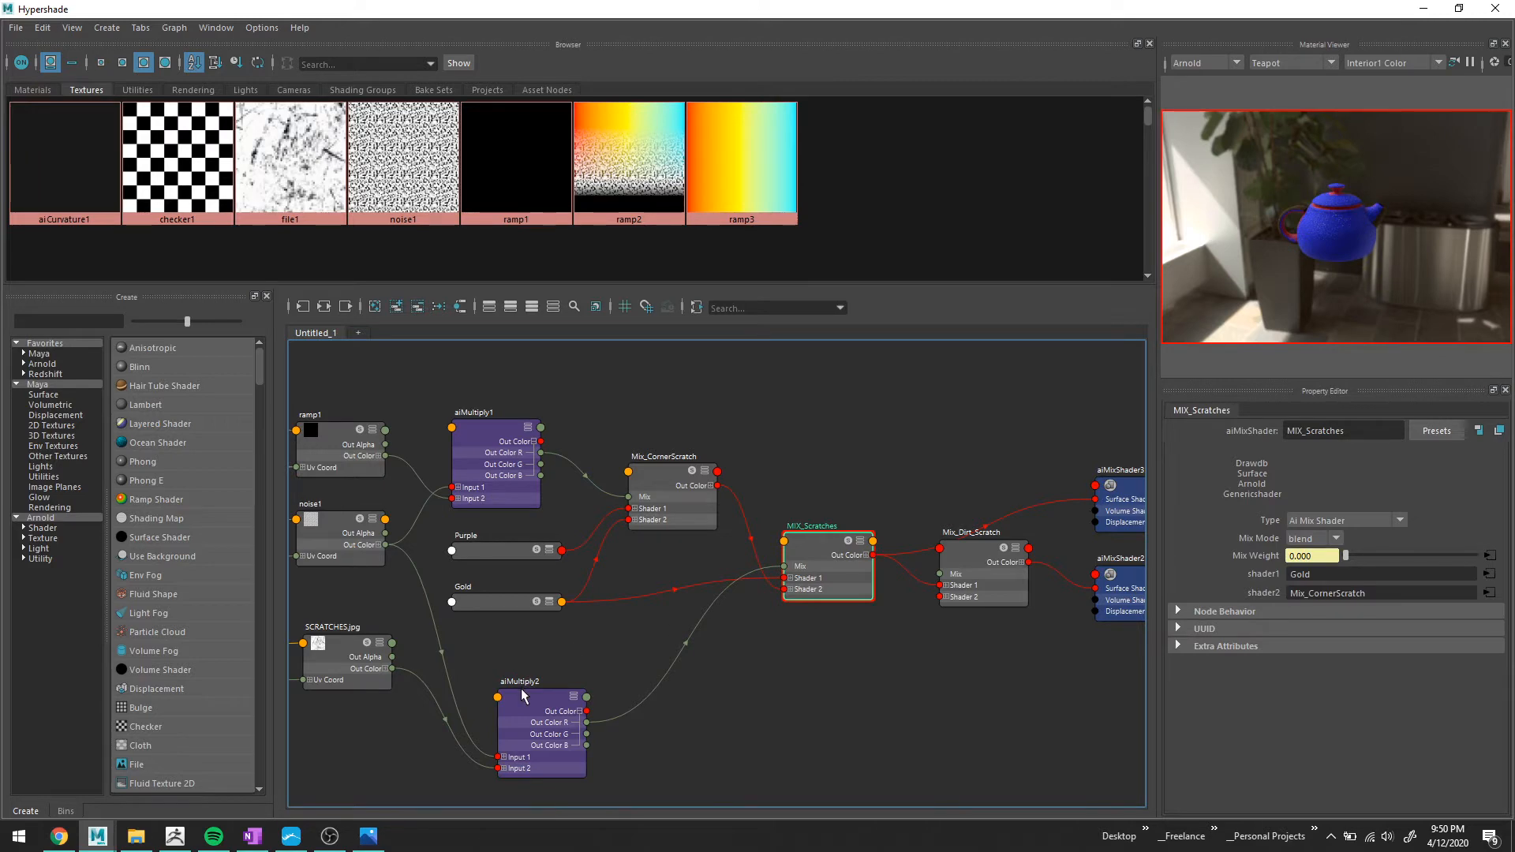
pyautogui.click(1424, 9)
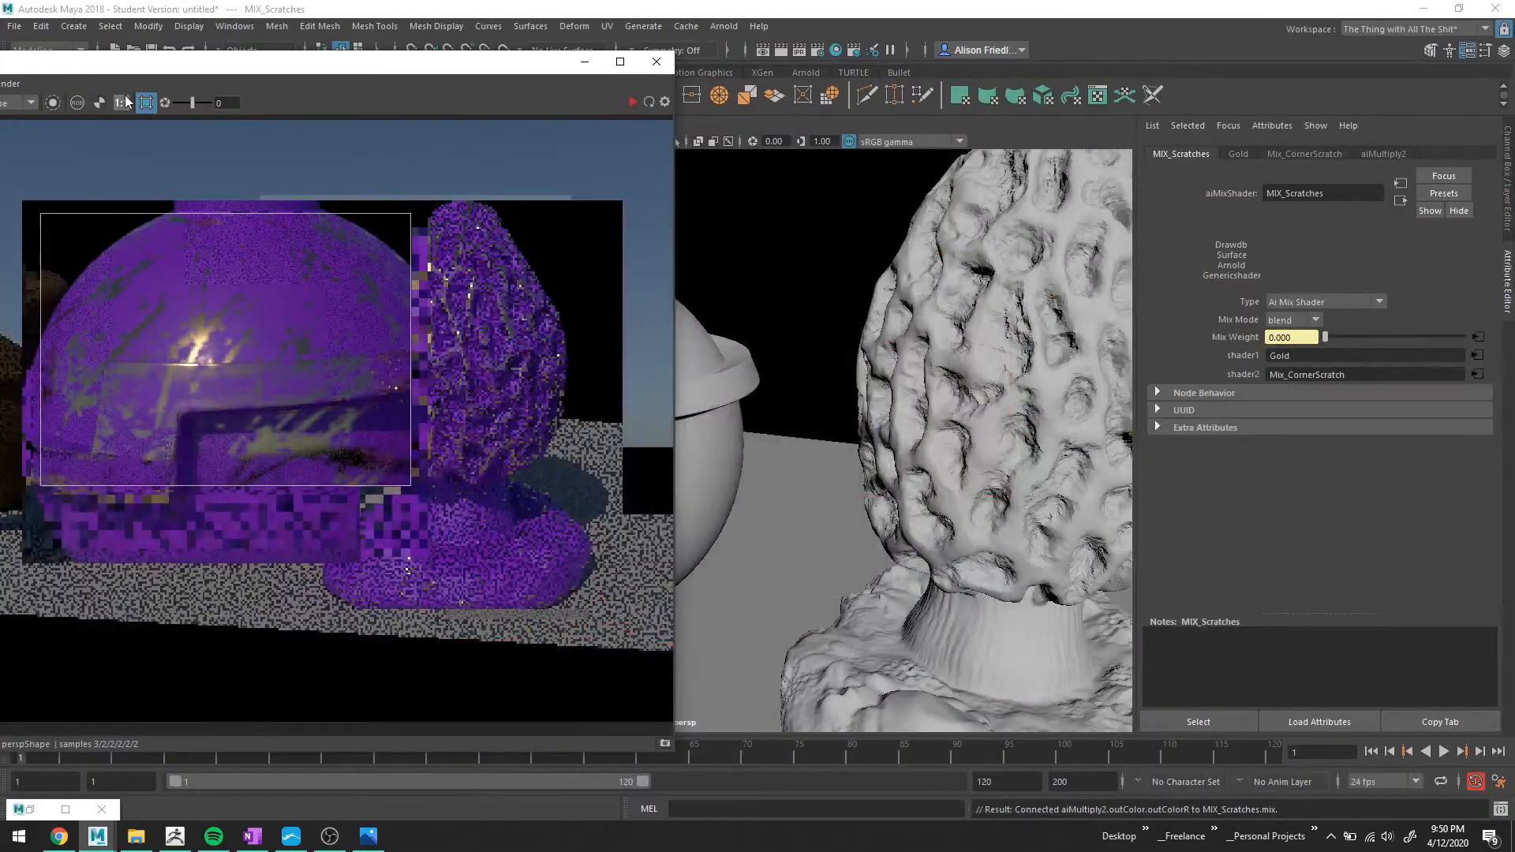
pyautogui.click(632, 102)
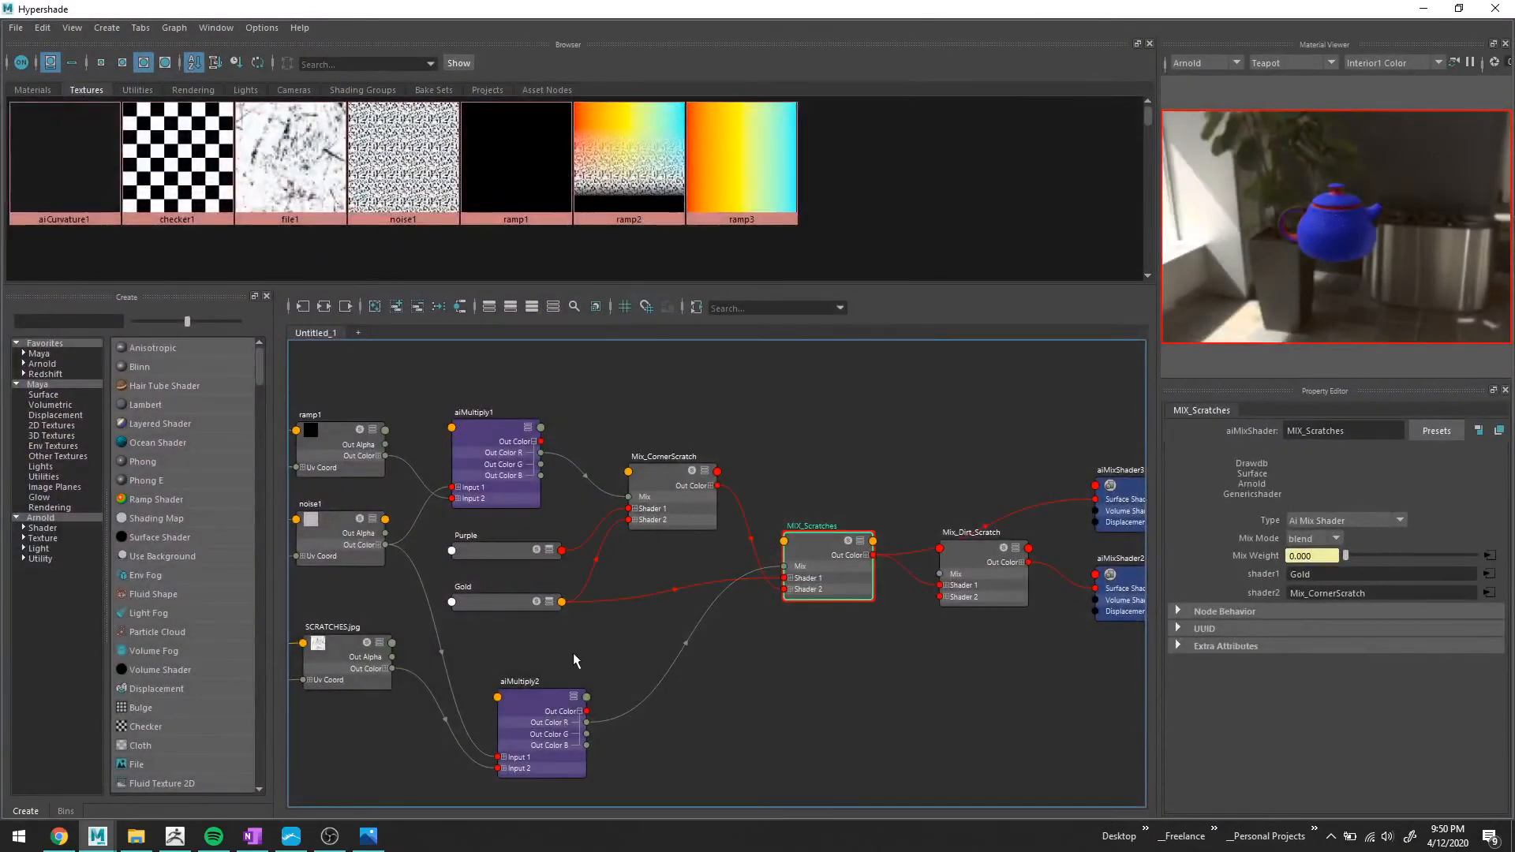
# Reposition aiMultiply2 and noise1 so their connections to SCRATCHES.jpg and MIX_Scratches are easier to read.
pyautogui.keyDown('alt'); pyautogui.moveTo(576, 680); pyautogui.dragTo(724, 606, button='middle'); pyautogui.keyUp('alt')
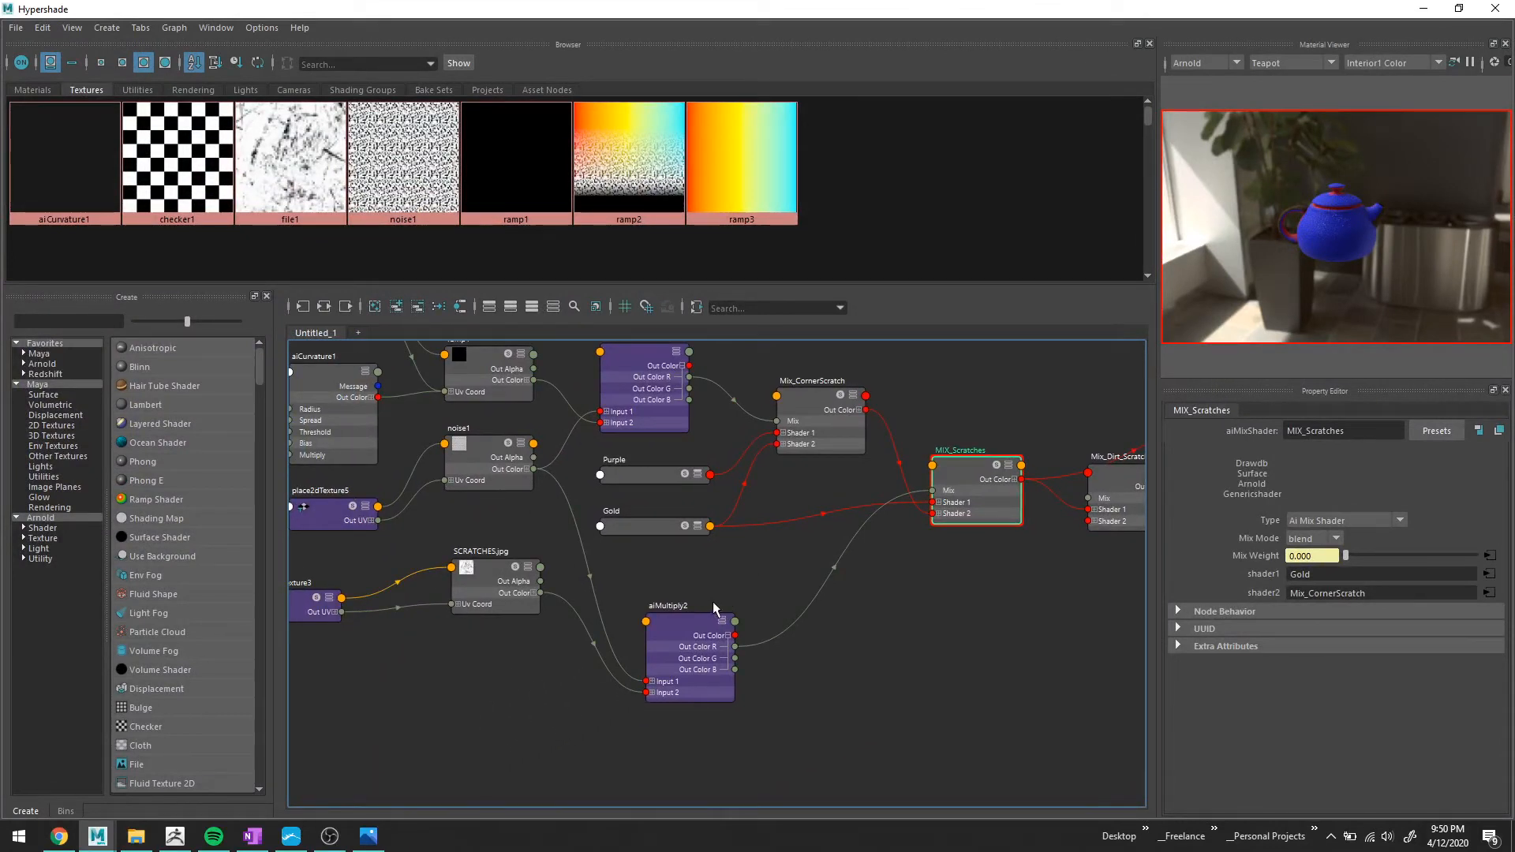
pyautogui.scroll(2, 703, 599)
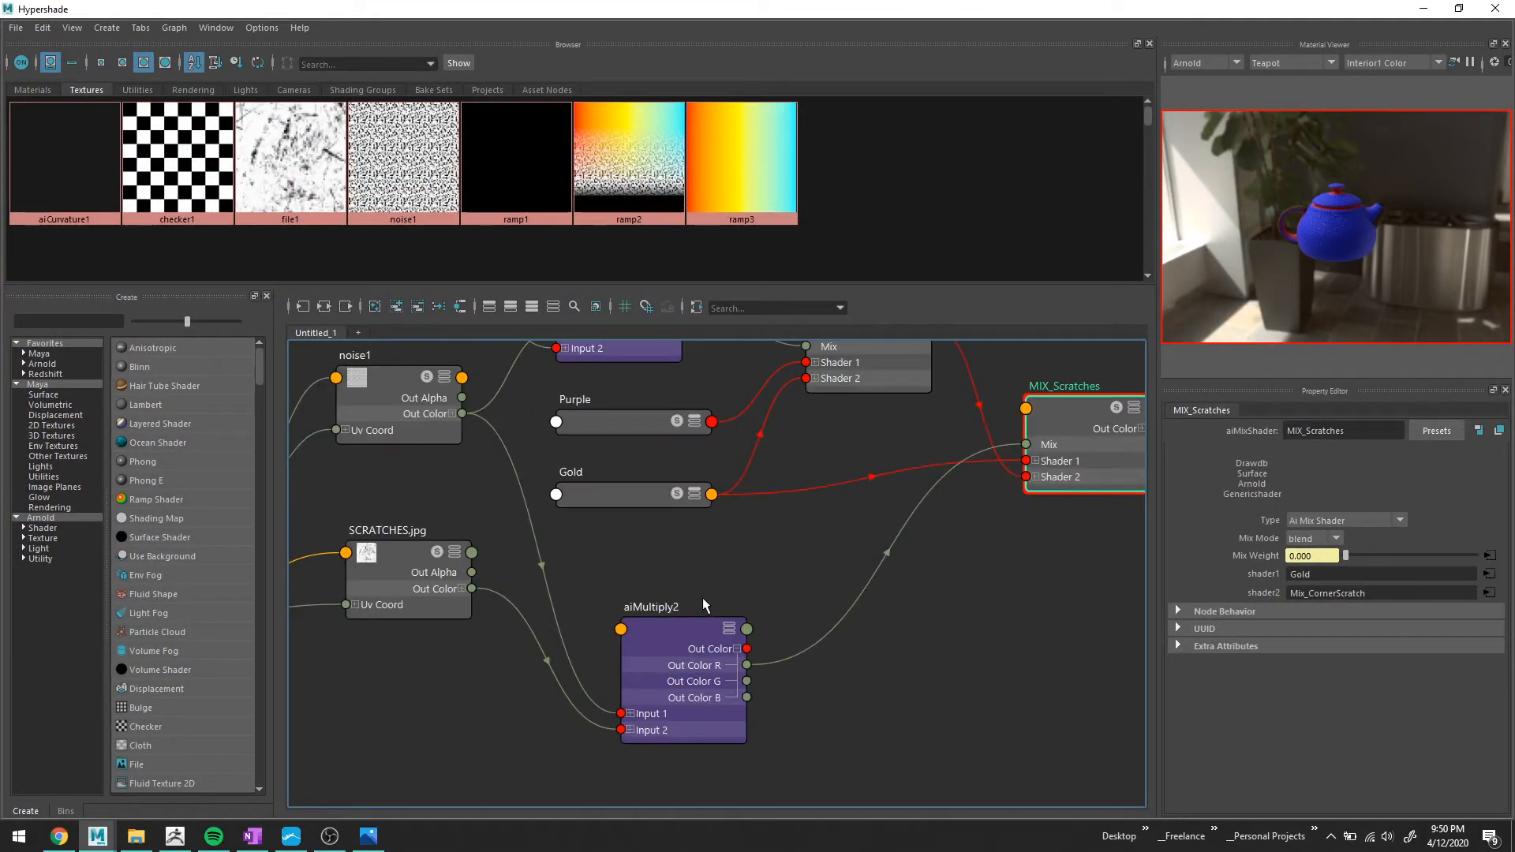
pyautogui.click(671, 629)
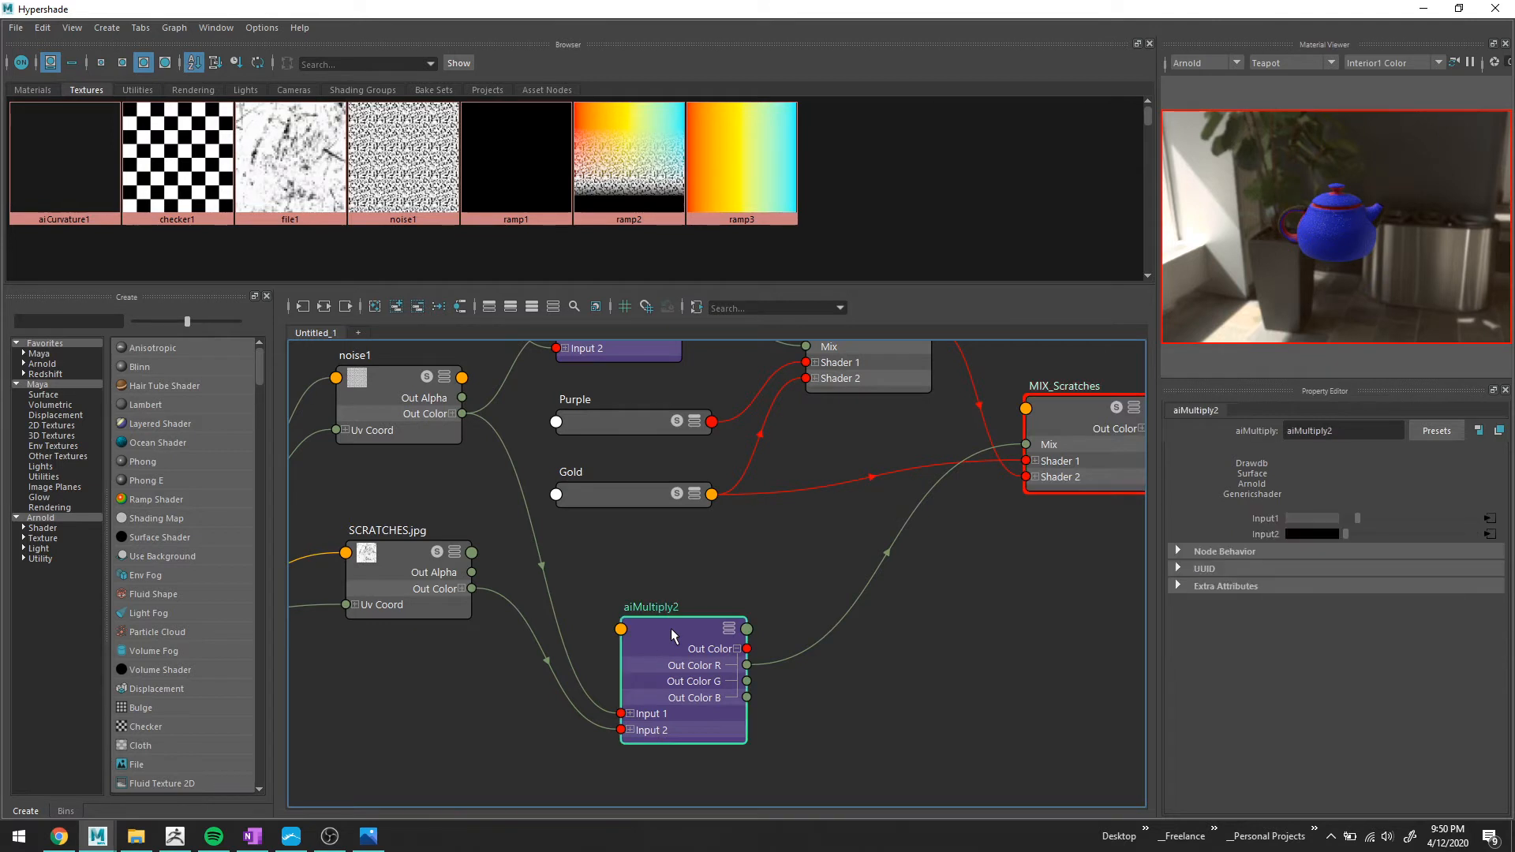
pyautogui.moveTo(671, 628); pyautogui.dragTo(711, 561)
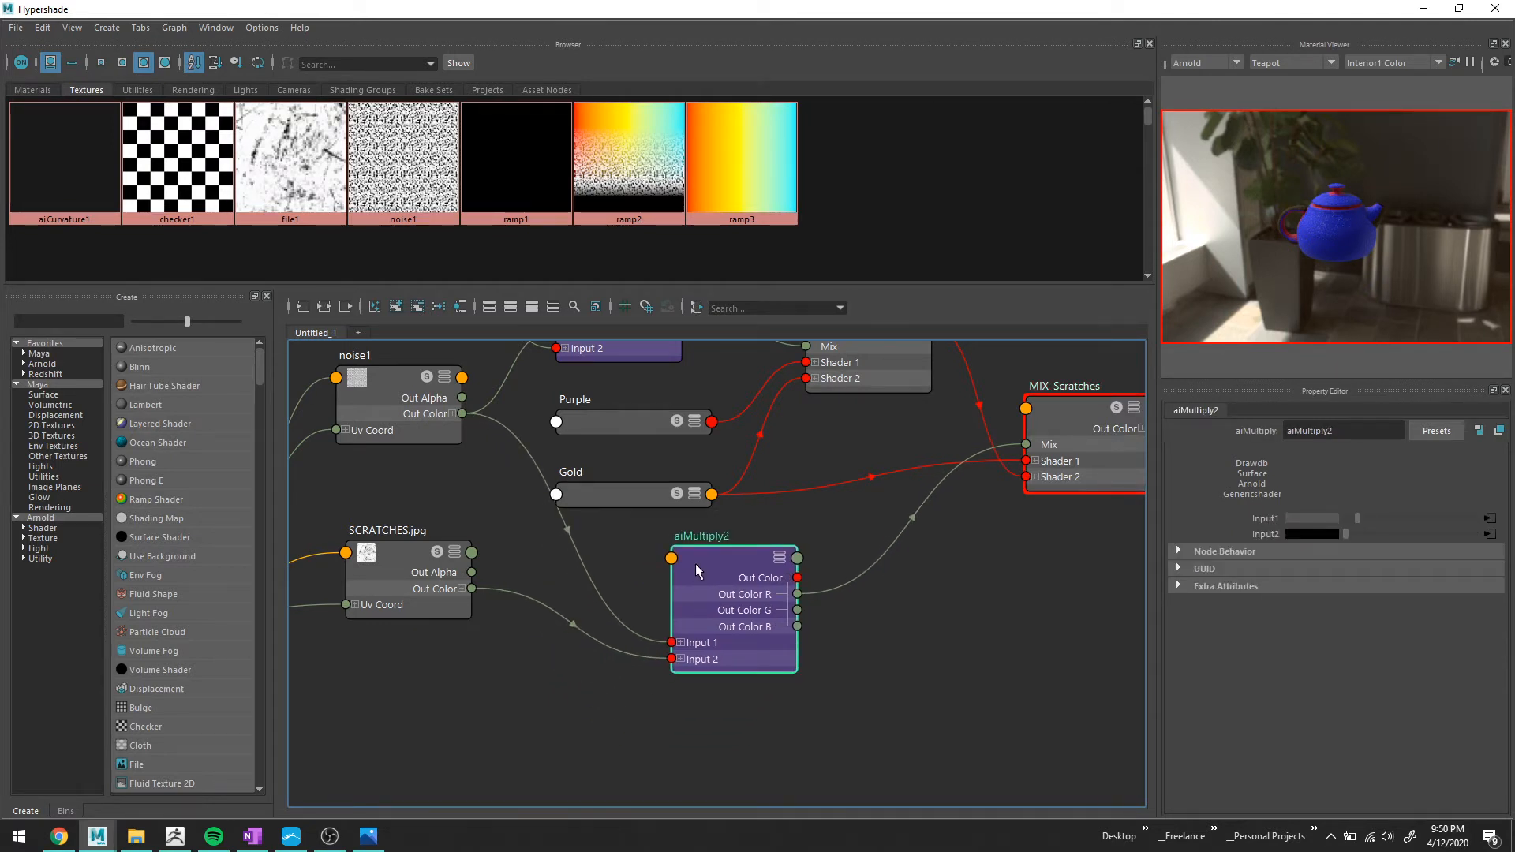
pyautogui.keyDown('alt'); pyautogui.moveTo(552, 591); pyautogui.dragTo(663, 660, button='middle'); pyautogui.keyUp('alt')
pyautogui.moveTo(504, 447); pyautogui.dragTo(504, 508)
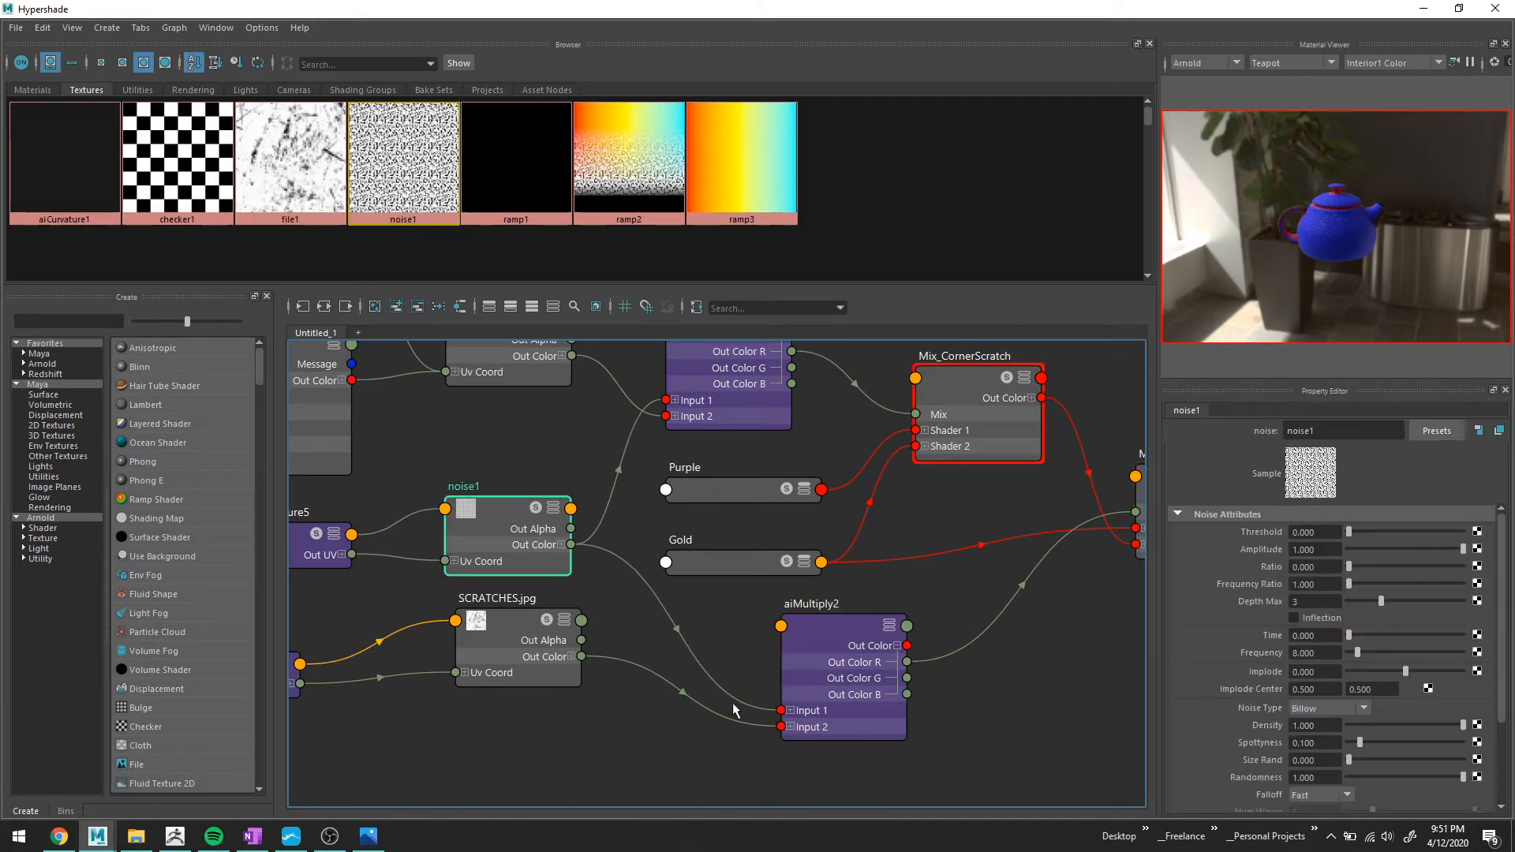
# Swap the aiMultiply2 inputs, connecting SCRATCHES.jpg Out Color to Input 1 and noise1 Out Color to Input 2.
pyautogui.click(761, 718)
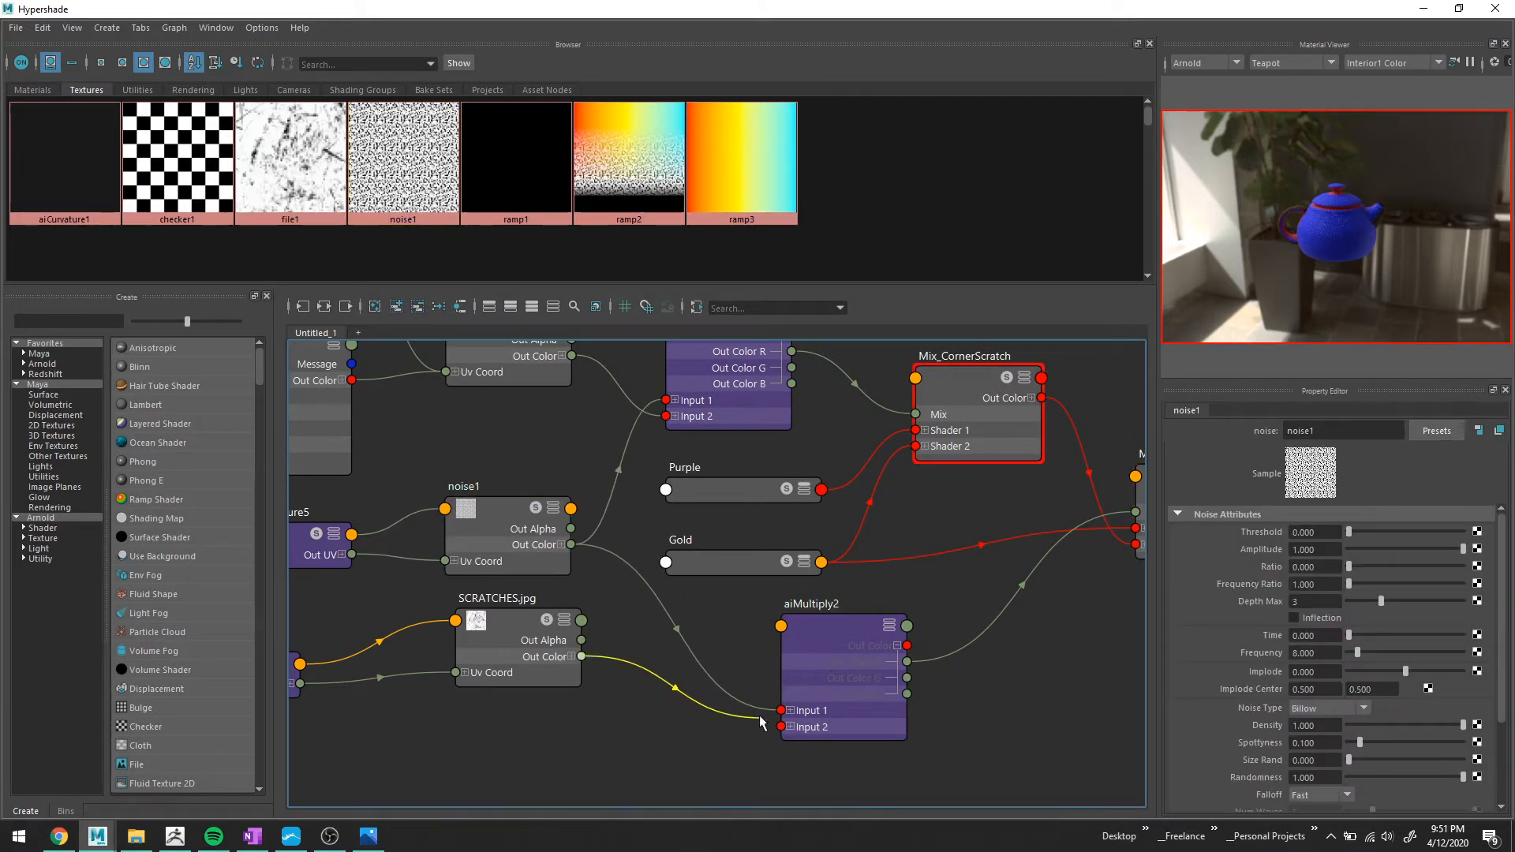
pyautogui.moveTo(760, 717); pyautogui.dragTo(761, 717)
pyautogui.moveTo(581, 656); pyautogui.dragTo(796, 712)
pyautogui.moveTo(571, 544); pyautogui.dragTo(783, 727)
# Check the swapped multiply in the live render from slightly farther back, and reopen the Hypershade.
pyautogui.click(1436, 8)
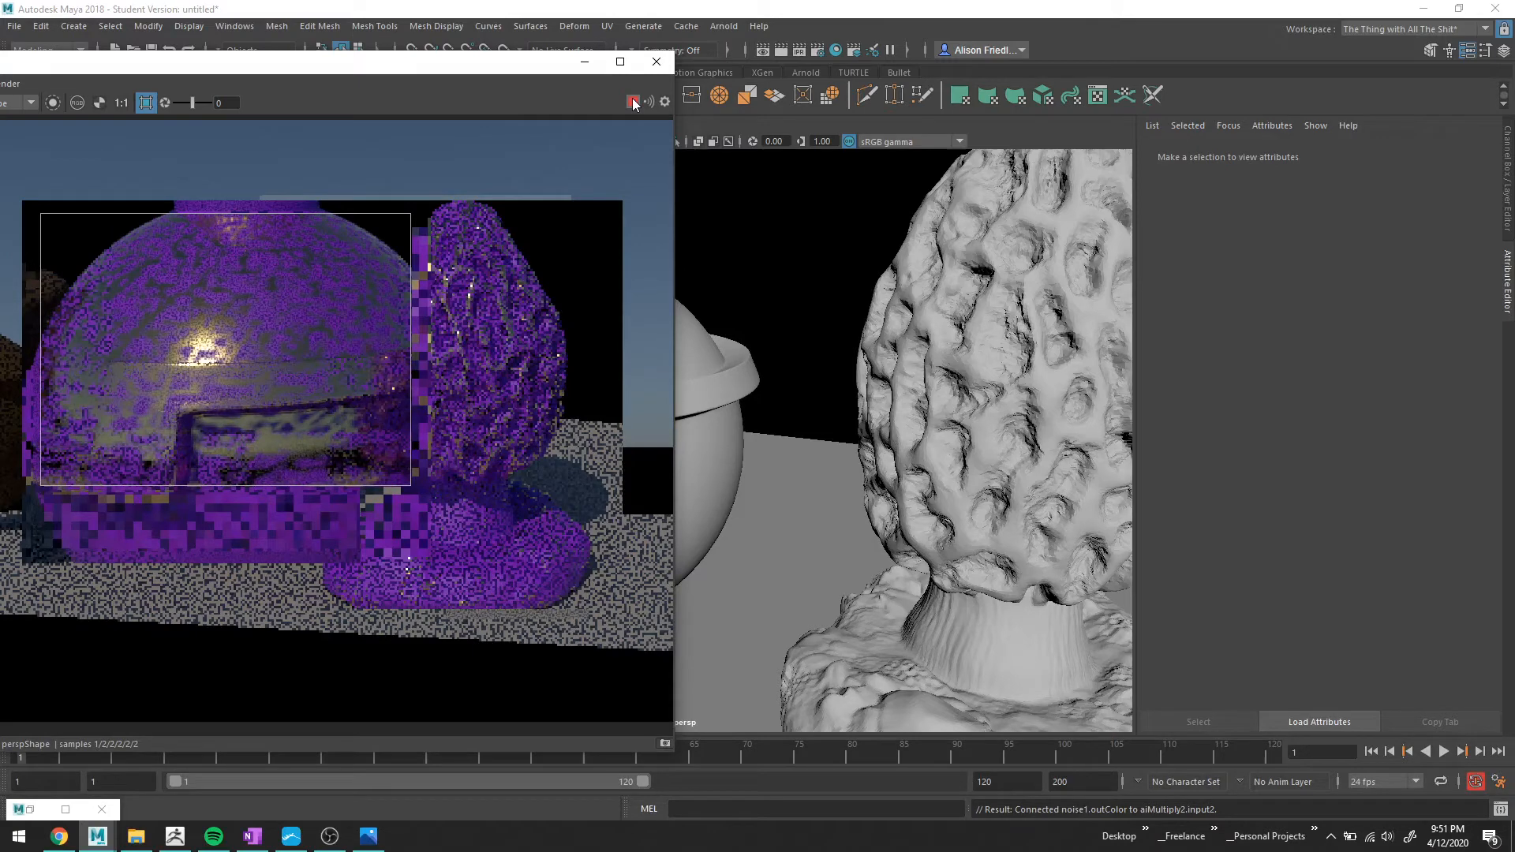
pyautogui.scroll(-2, 725, 335)
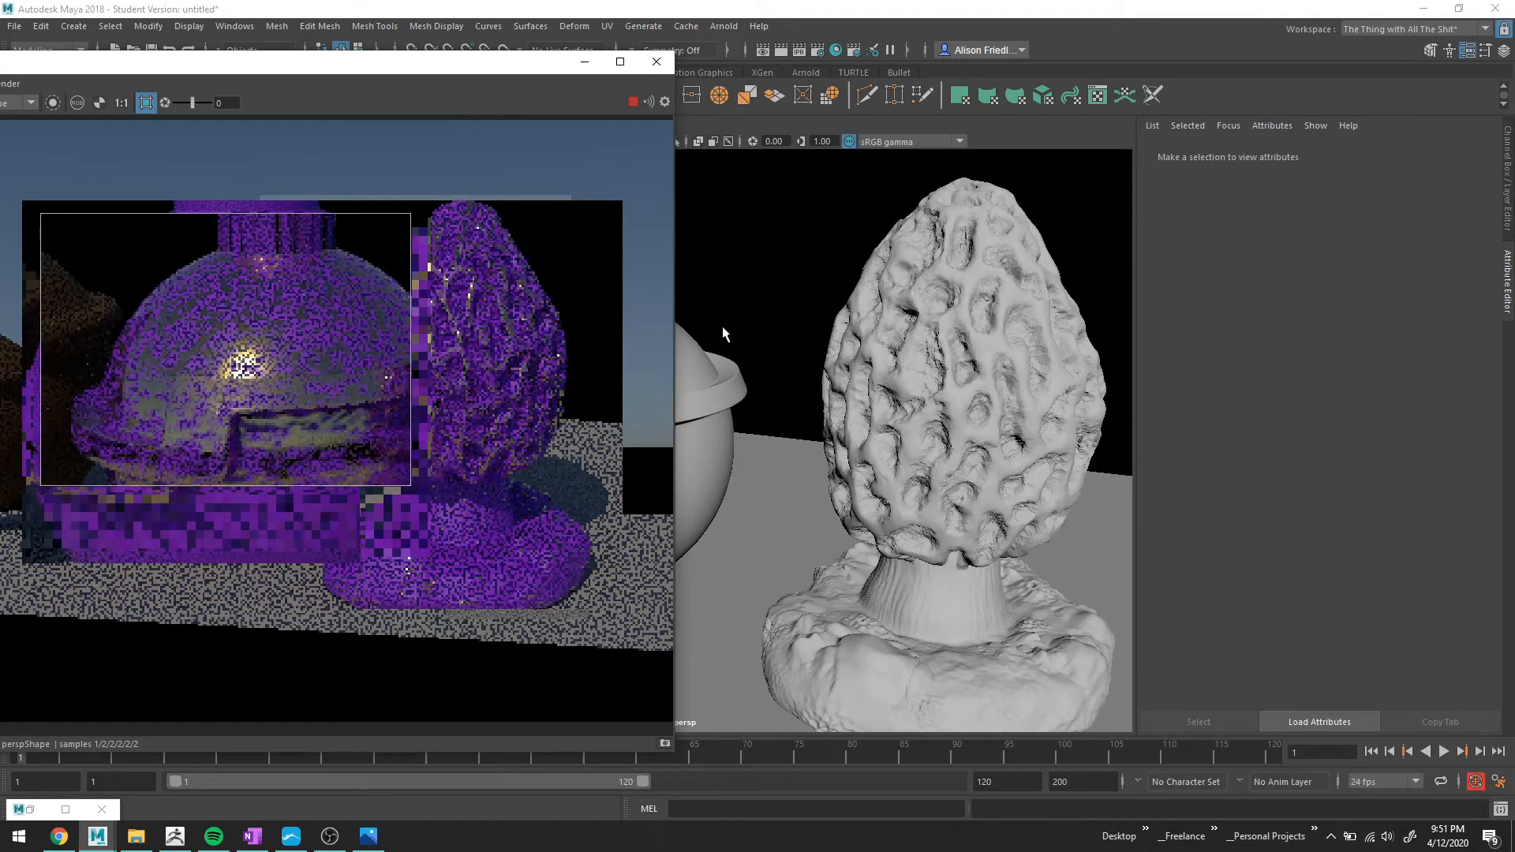
pyautogui.click(30, 809)
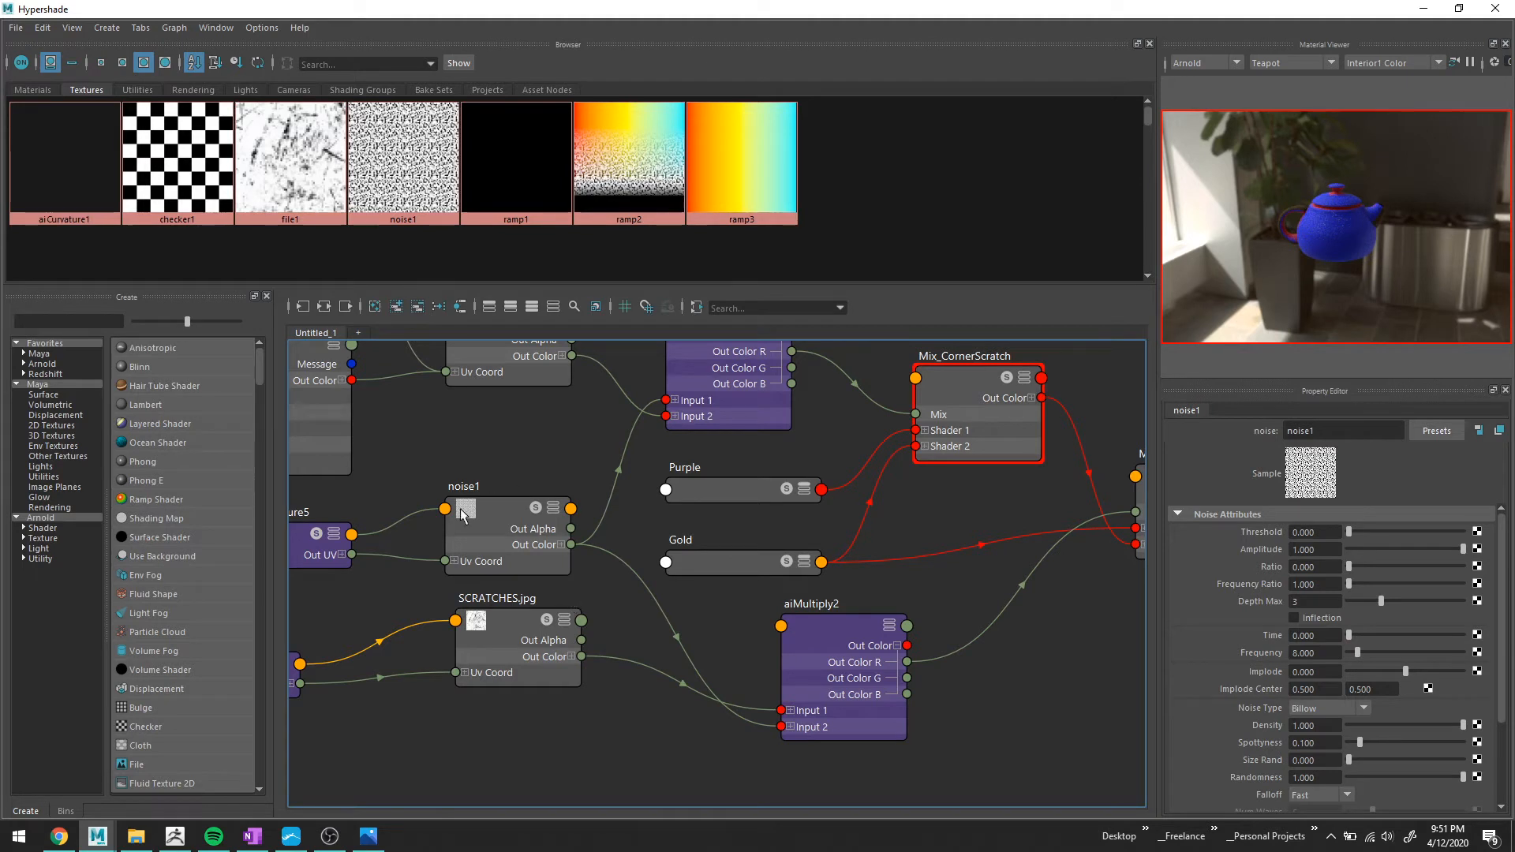
# Swap the aiMultiply2 inputs back, connecting noise1 Out Color to Input 1 and SCRATCHES.jpg Out Color to Input 2.
pyautogui.click(517, 622)
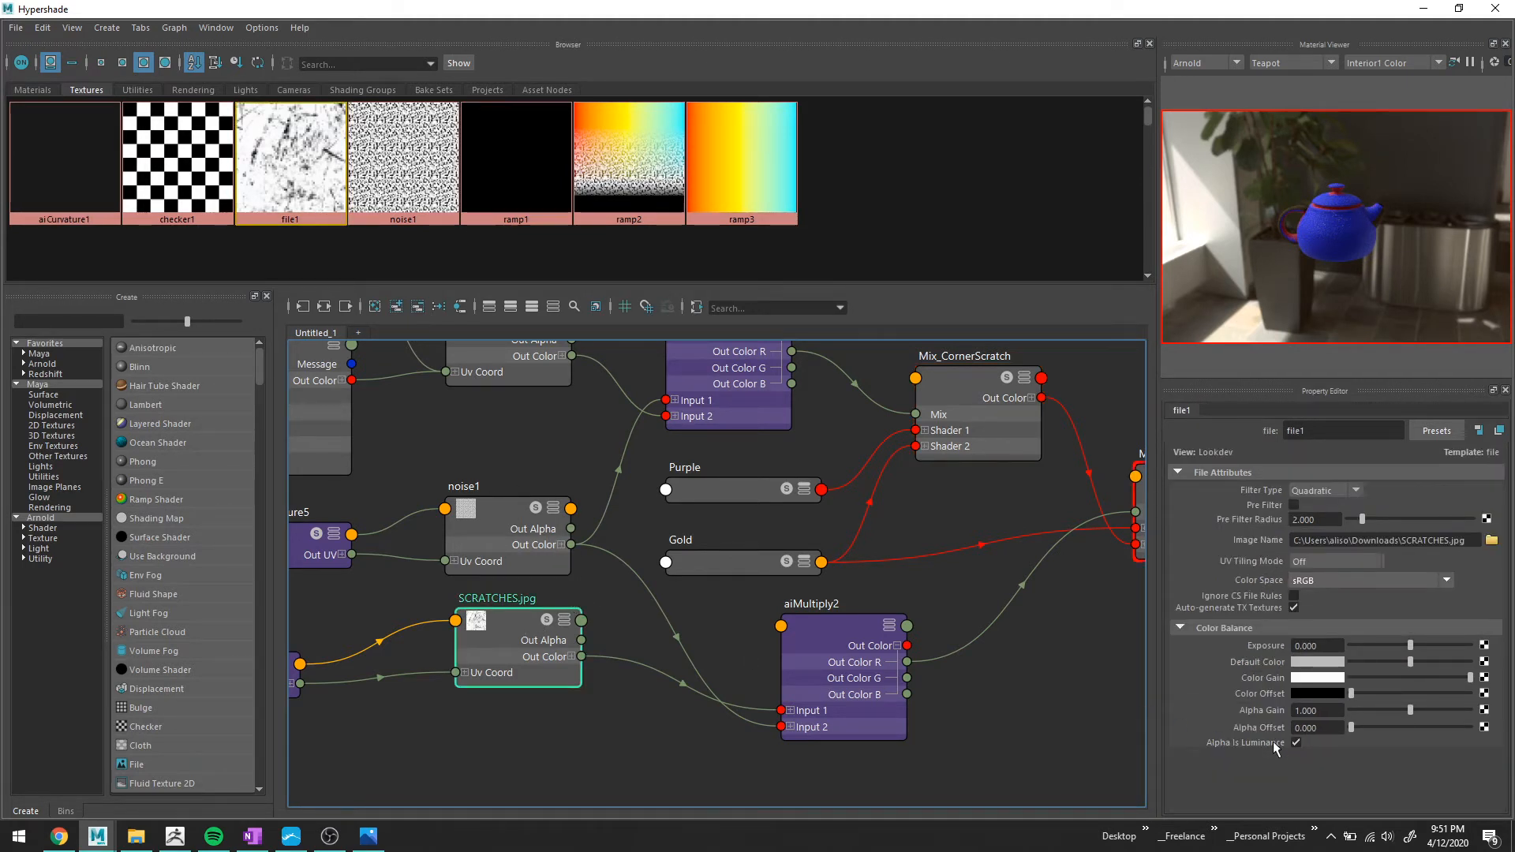
pyautogui.click(763, 722)
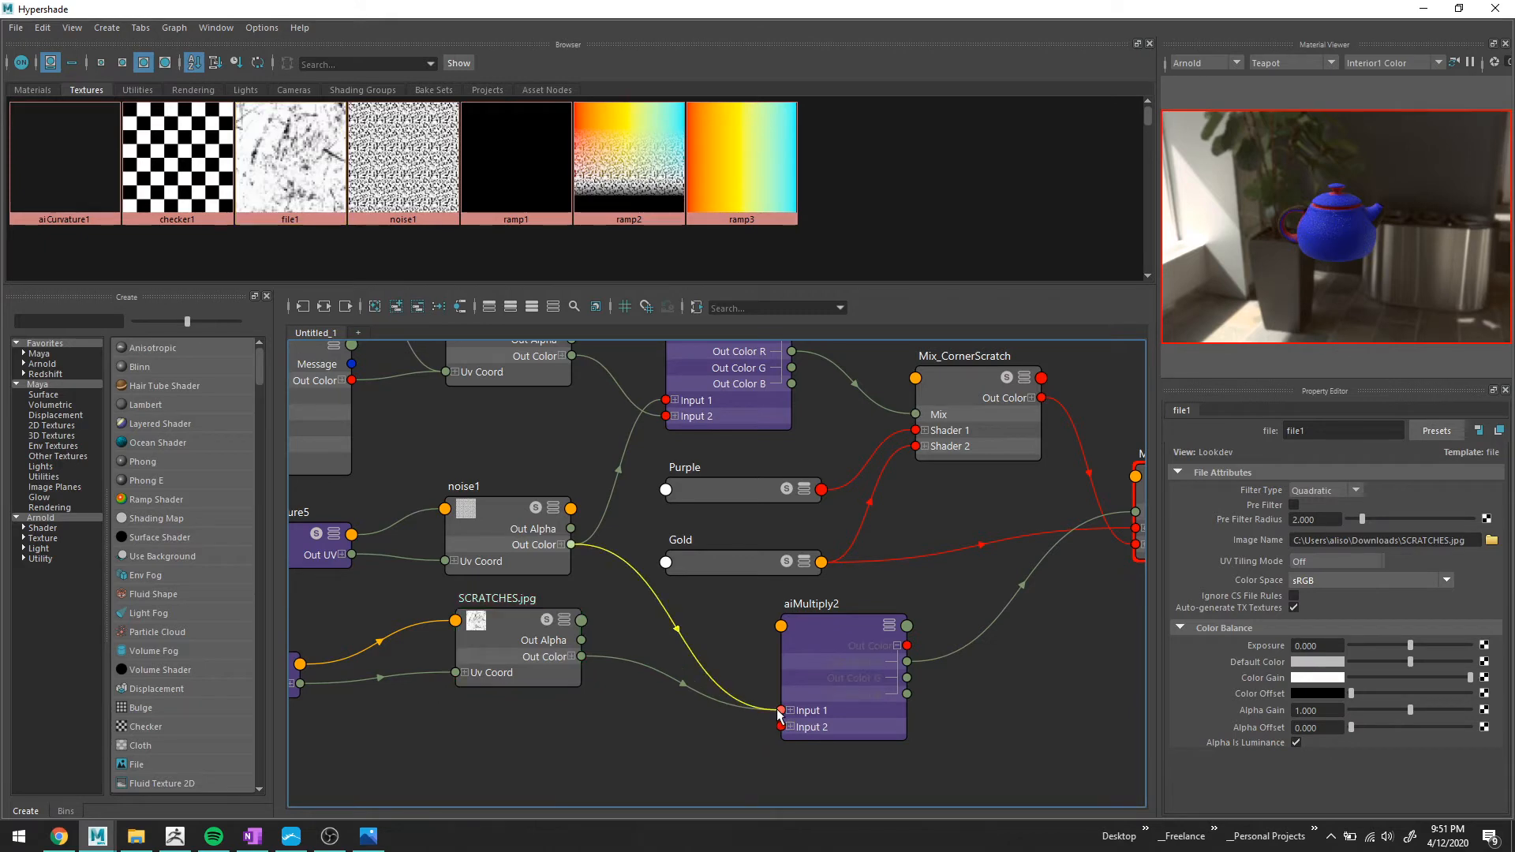
pyautogui.press('Delete')
pyautogui.moveTo(582, 657); pyautogui.dragTo(781, 727)
# Turn off Alpha Is Luminance and turn on Invert for SCRATCHES.jpg, and check the scratches up close in the live render.
pyautogui.press('super+Right')
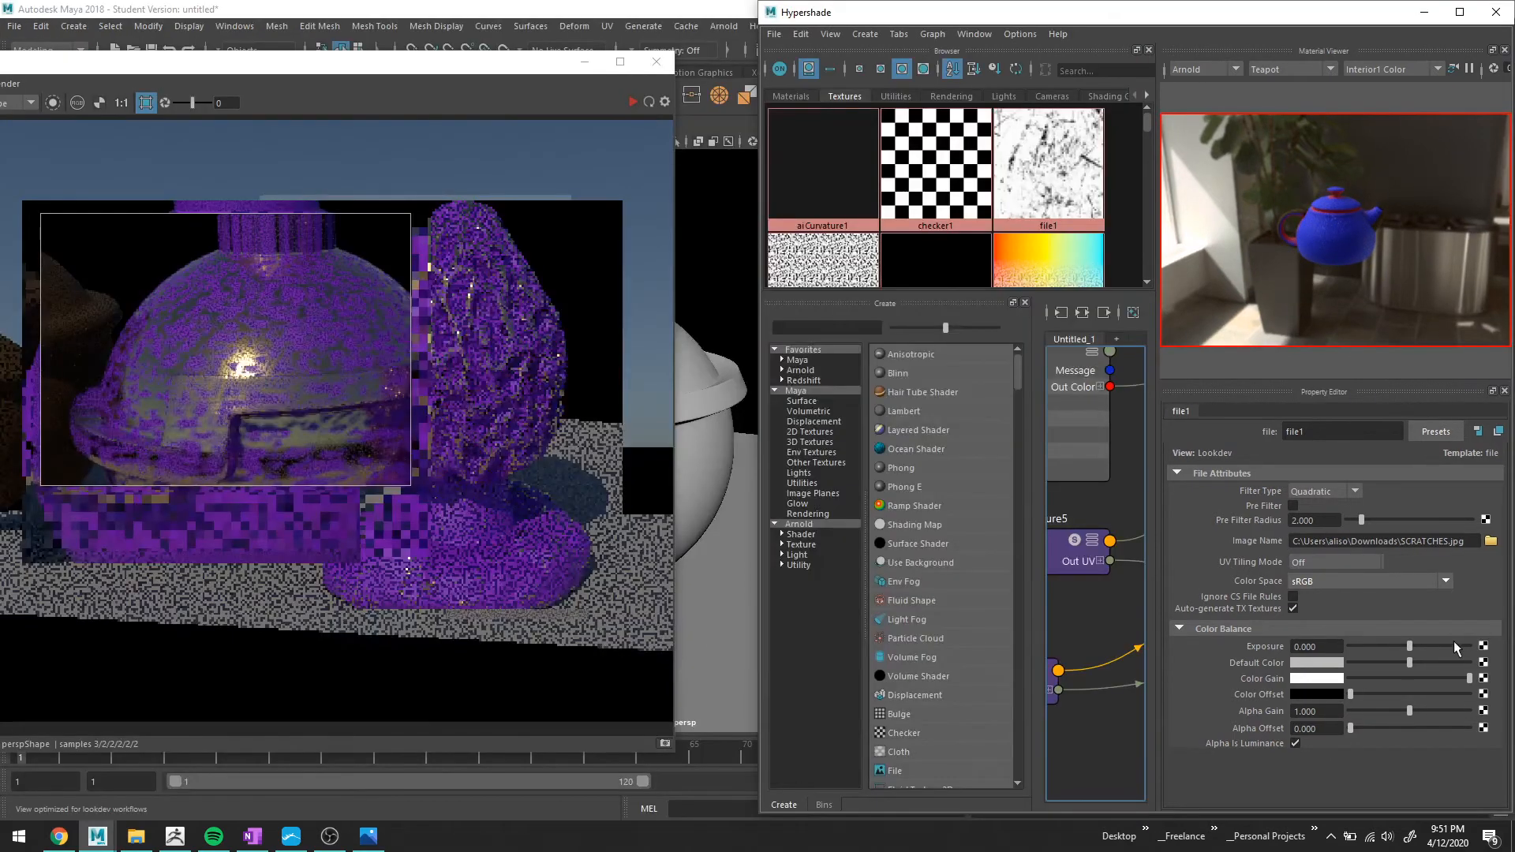
pyautogui.click(1298, 742)
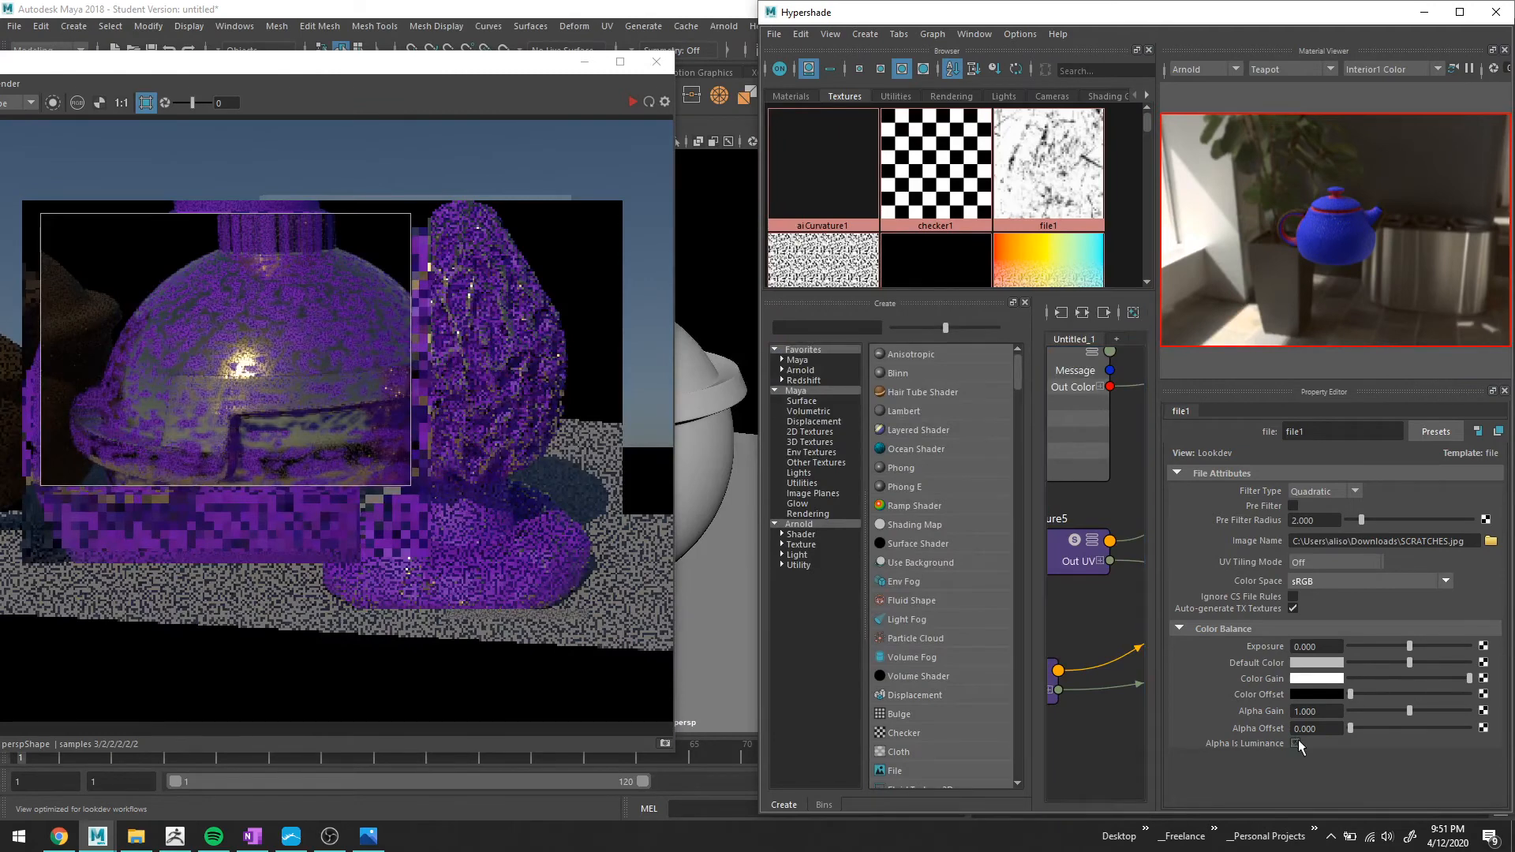
pyautogui.click(627, 102)
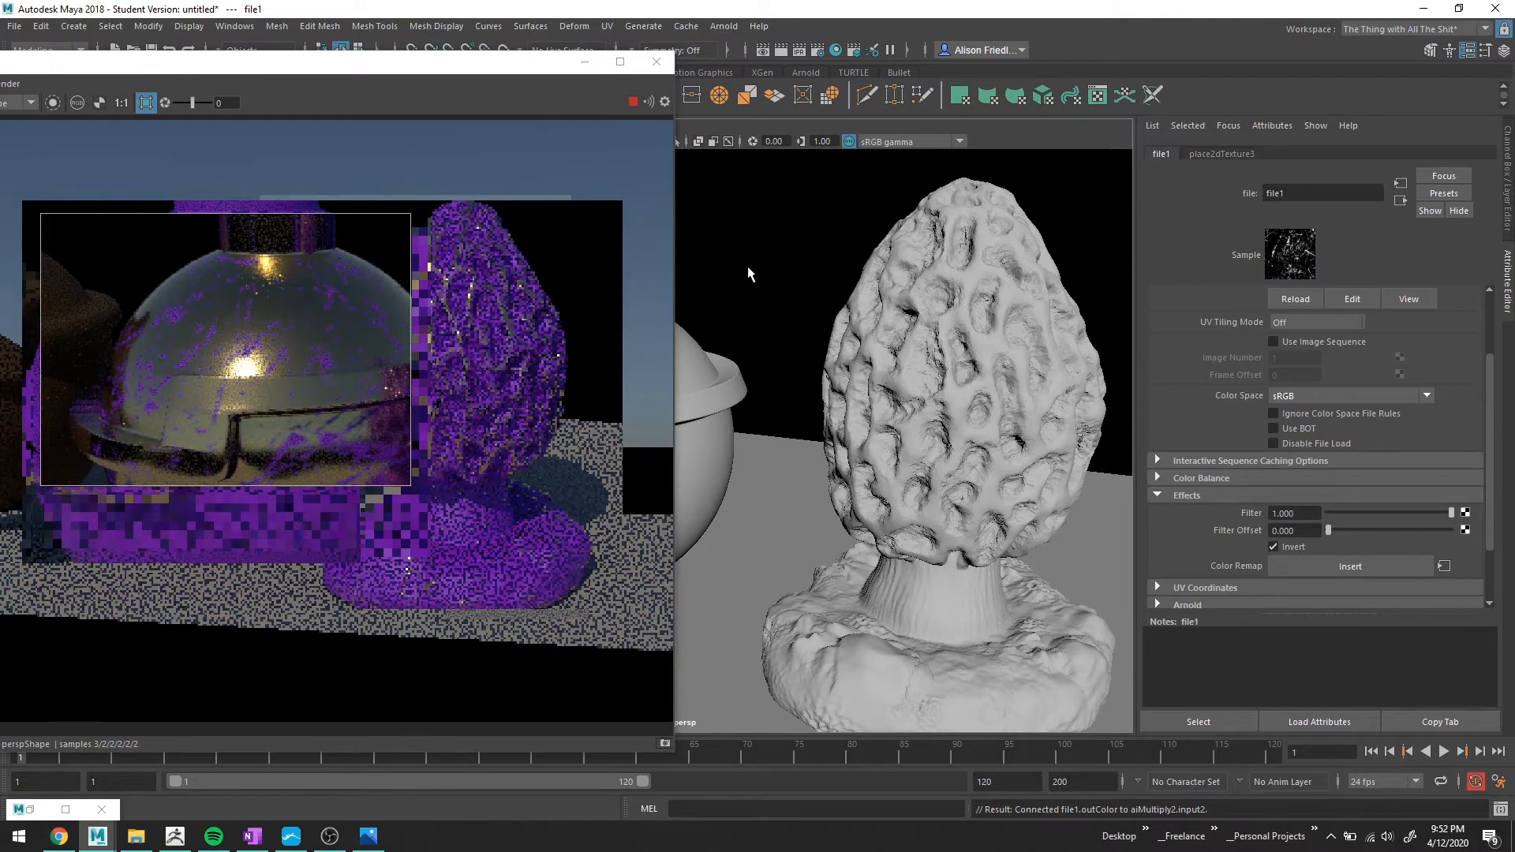
pyautogui.scroll(3, 255, 387)
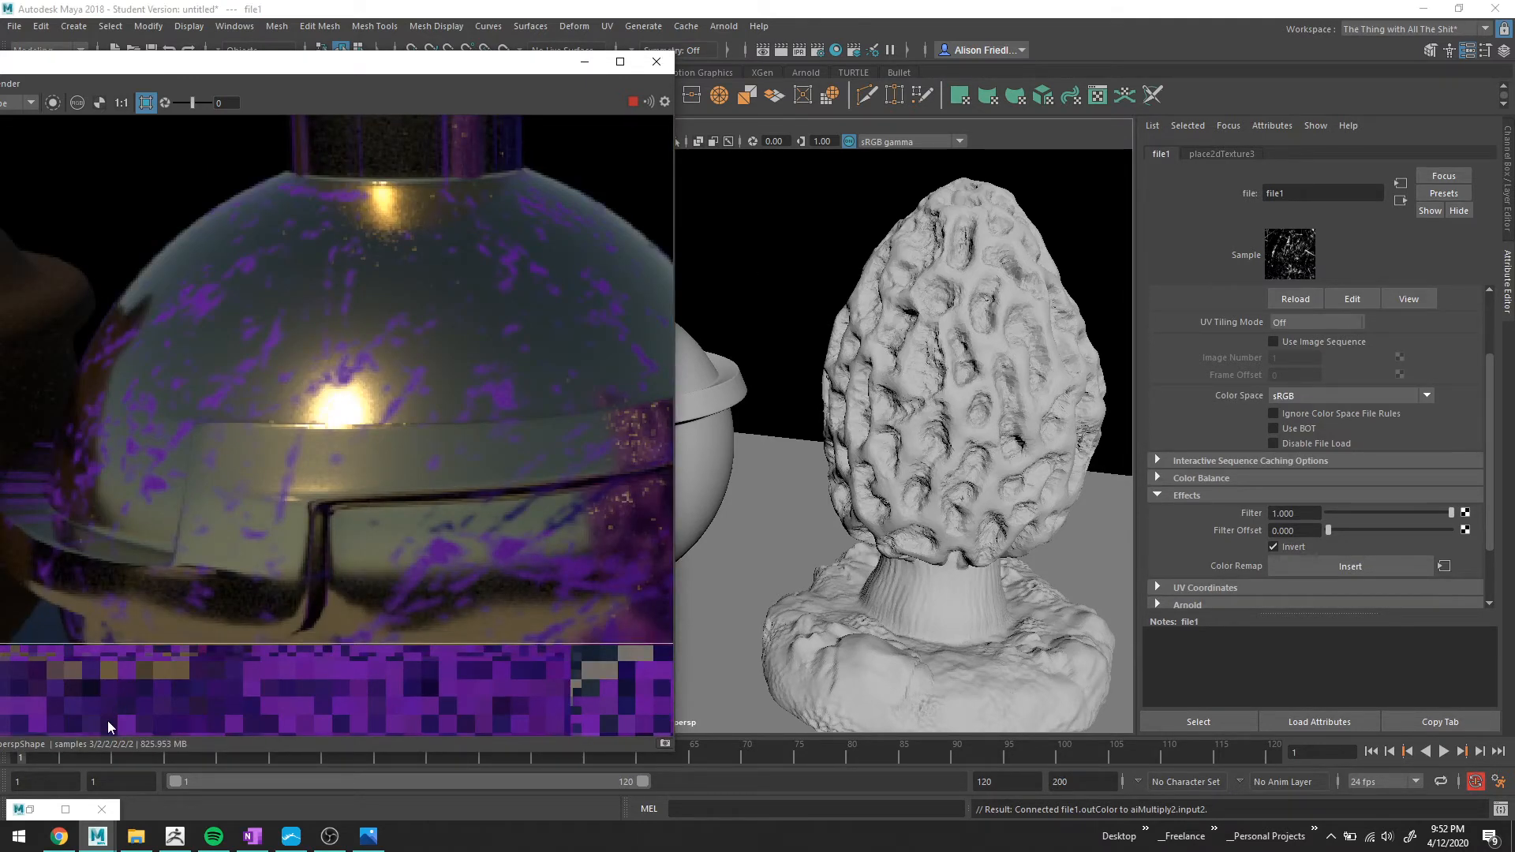
# Reopen the Hypershade and reconnect Mix_CornerScratch's Out Color to Shader 1 of MIX_Scratches.
pyautogui.click(28, 809)
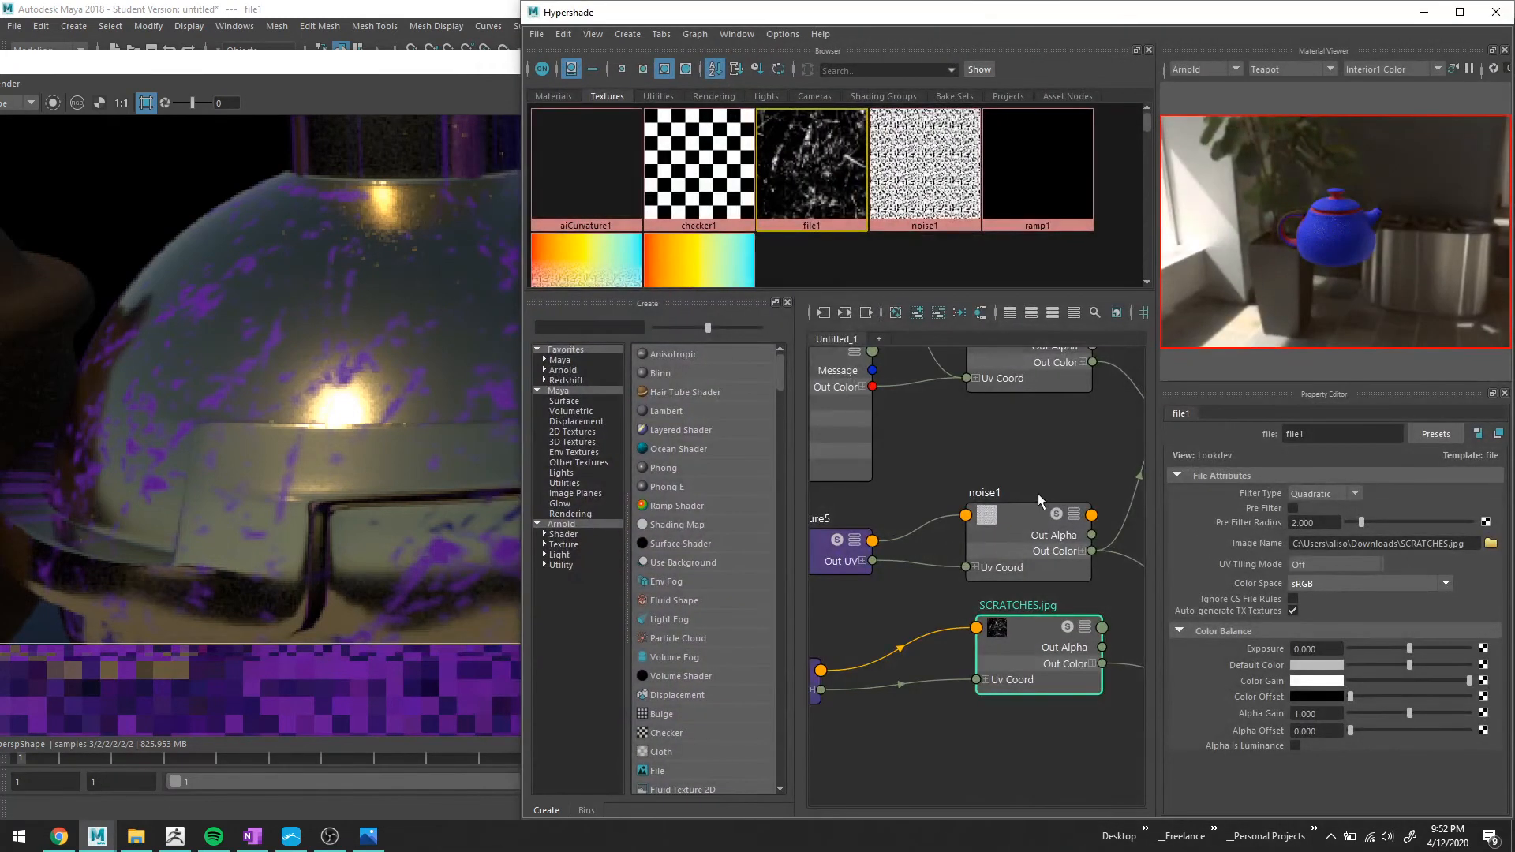
pyautogui.keyDown('alt'); pyautogui.moveTo(1029, 487); pyautogui.dragTo(841, 487, button='middle'); pyautogui.keyUp('alt')
pyautogui.keyDown('alt'); pyautogui.moveTo(936, 459); pyautogui.dragTo(764, 407, button='middle'); pyautogui.keyUp('alt')
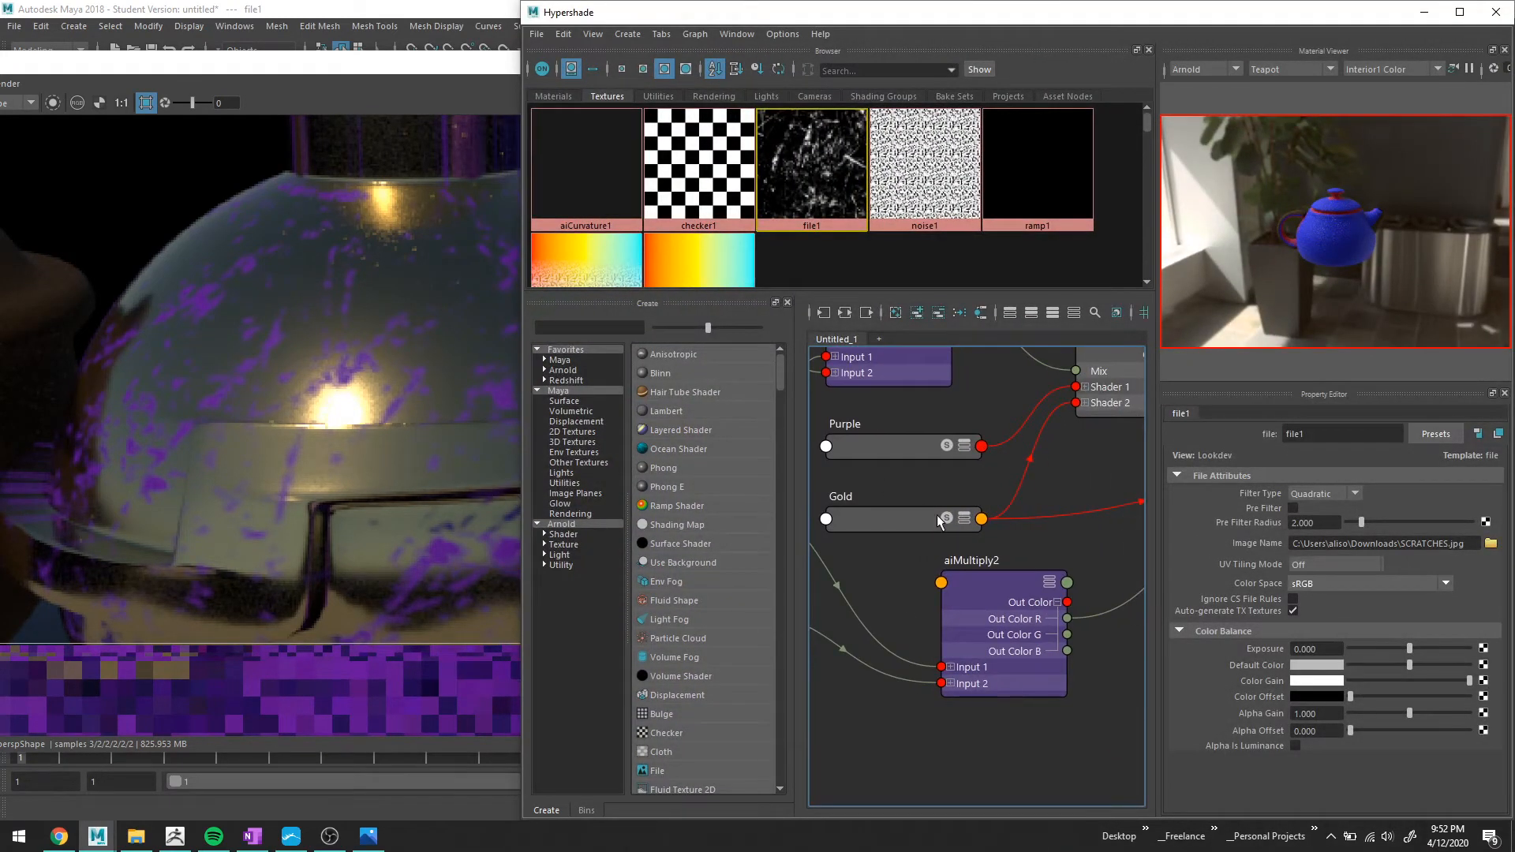
pyautogui.keyDown('alt'); pyautogui.moveTo(941, 520); pyautogui.dragTo(658, 640, button='middle'); pyautogui.keyUp('alt')
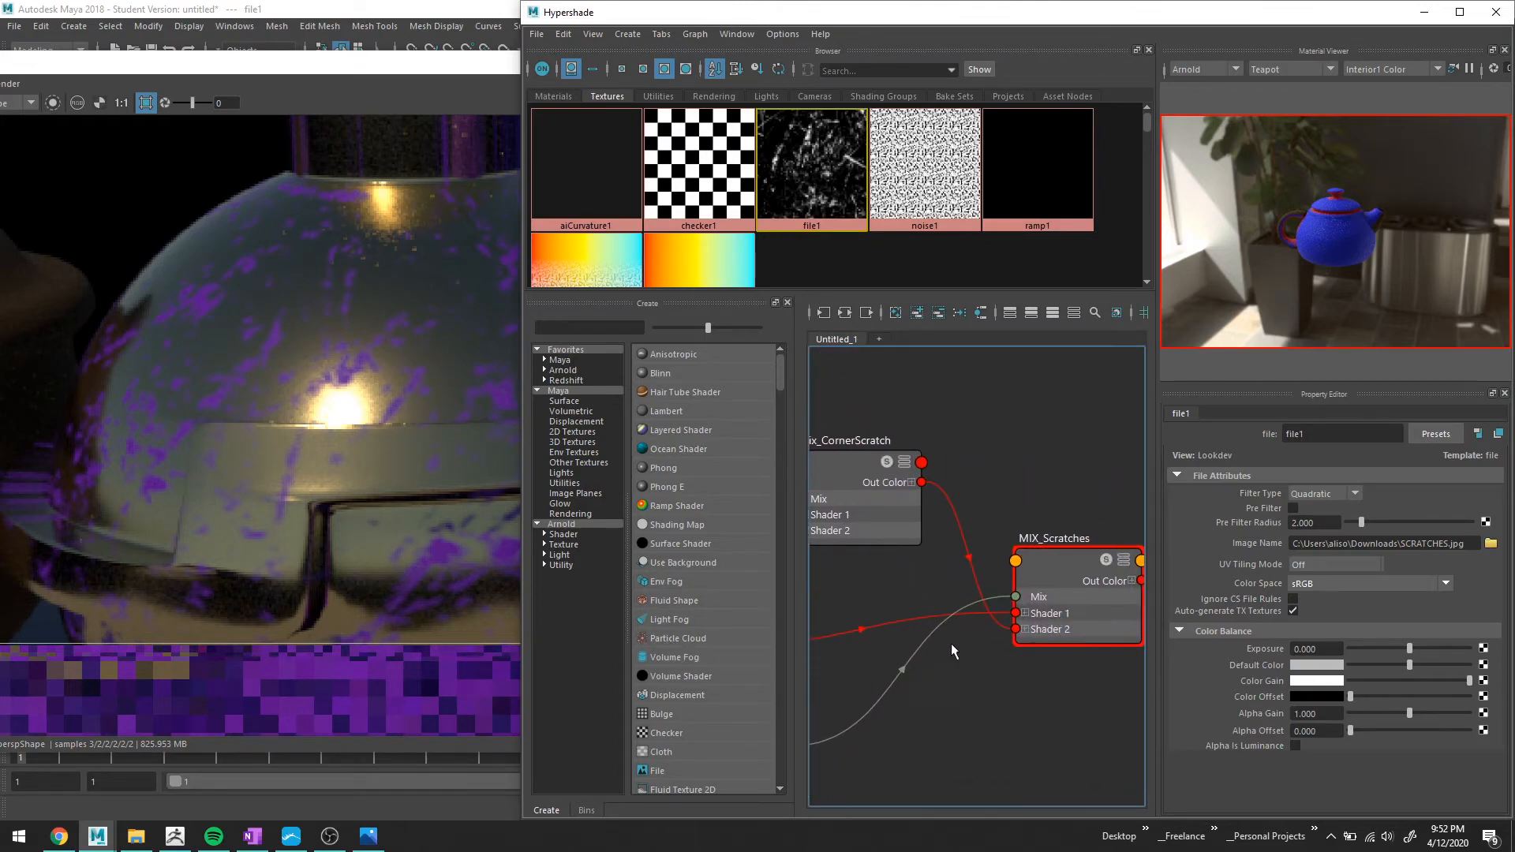
pyautogui.moveTo(1003, 627); pyautogui.dragTo(1014, 616)
pyautogui.keyDown('alt'); pyautogui.moveTo(950, 673); pyautogui.dragTo(1089, 587, button='middle'); pyautogui.keyUp('alt')
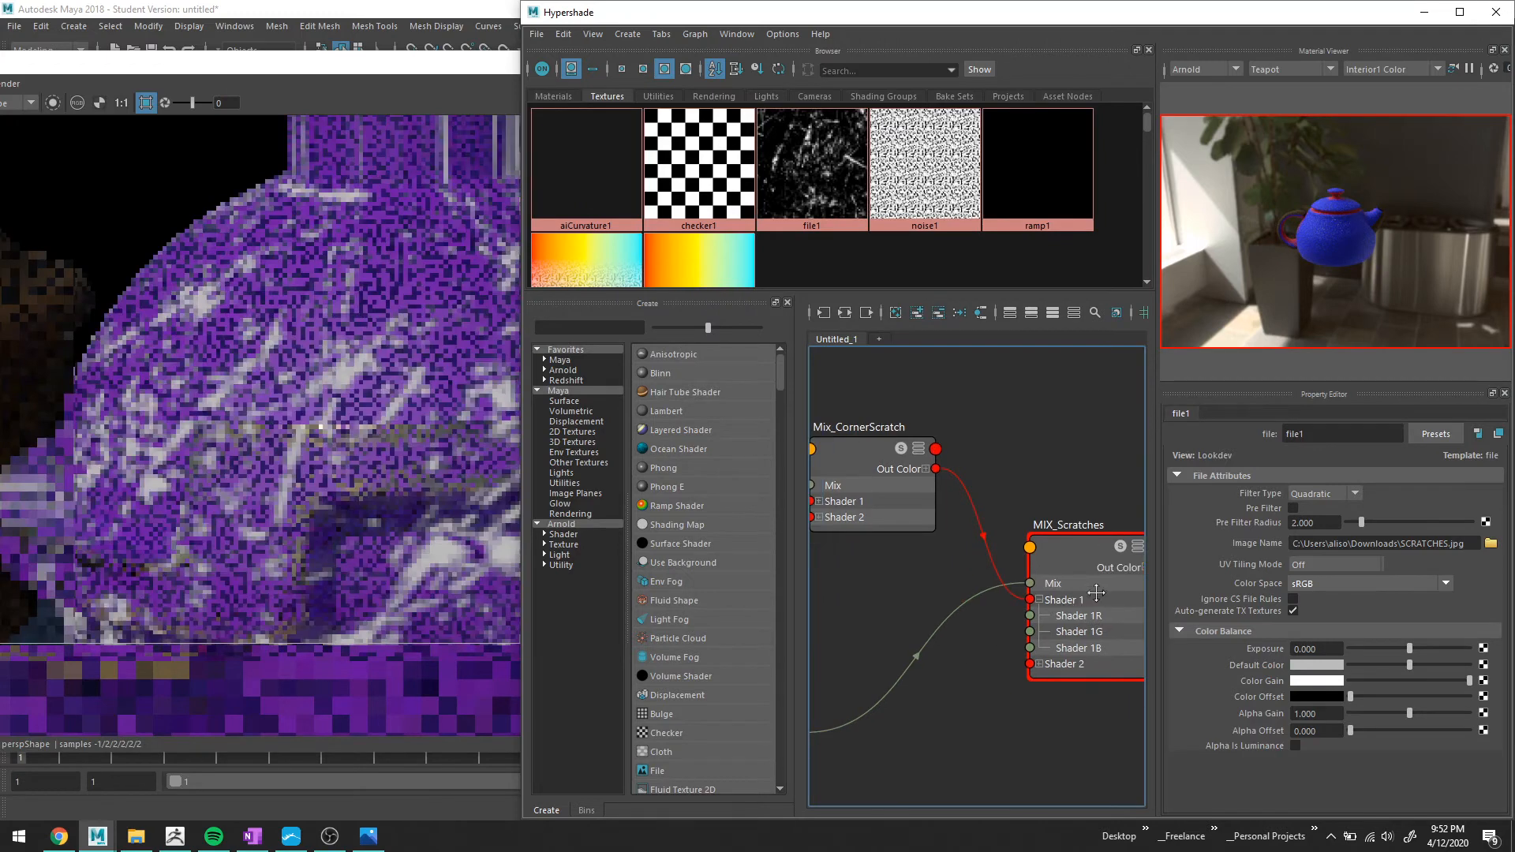
# Expose the Gold shader's outputs and connect its Out Color to Shader 2 of MIX_Scratches.
pyautogui.scroll(-3, 1009, 608)
pyautogui.scroll(-2, 907, 577)
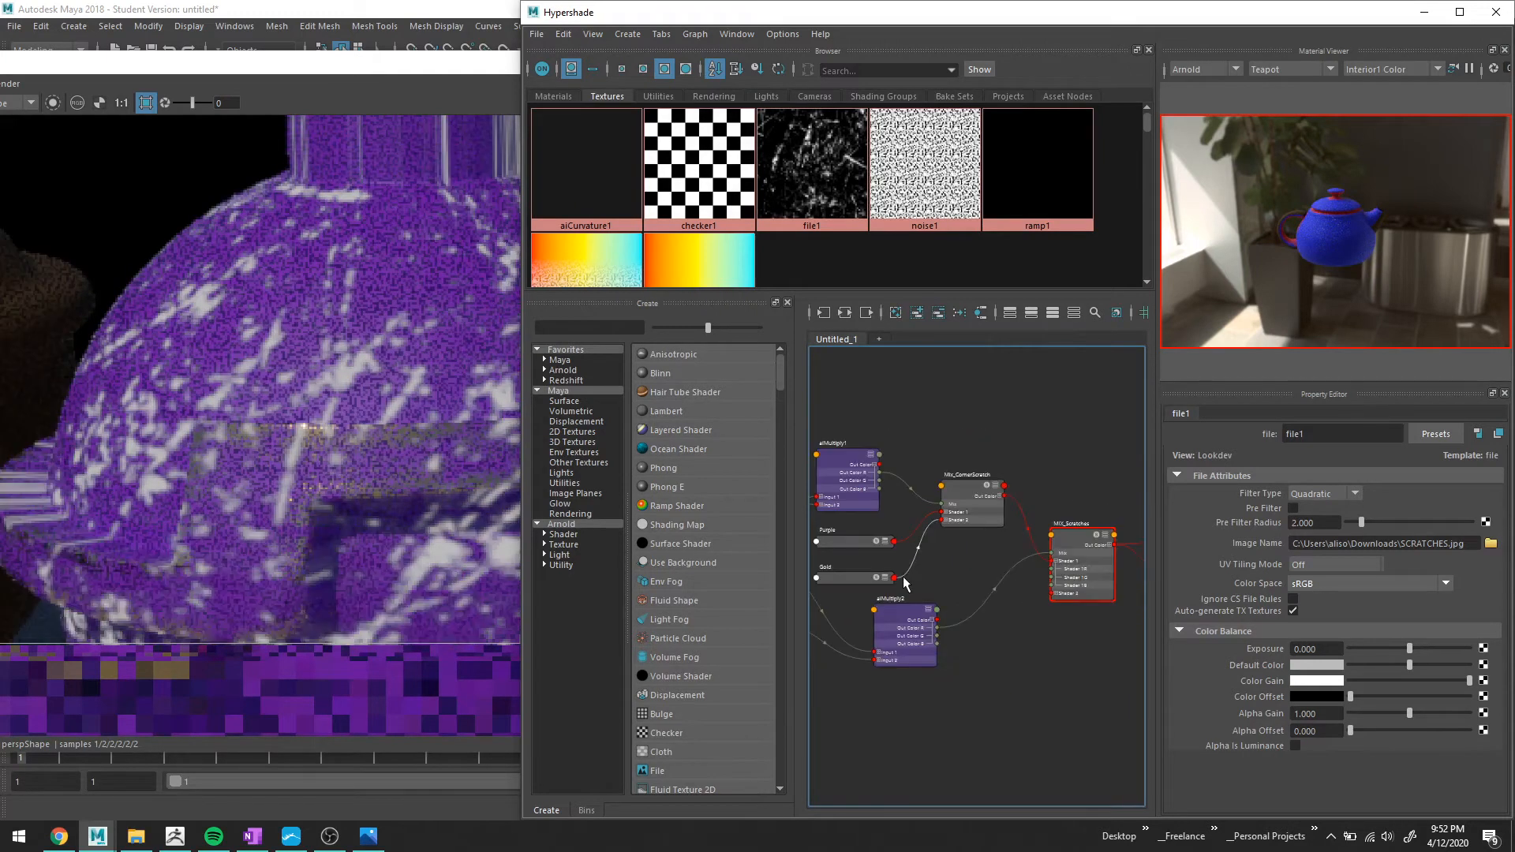
pyautogui.click(894, 578)
pyautogui.moveTo(1006, 593)
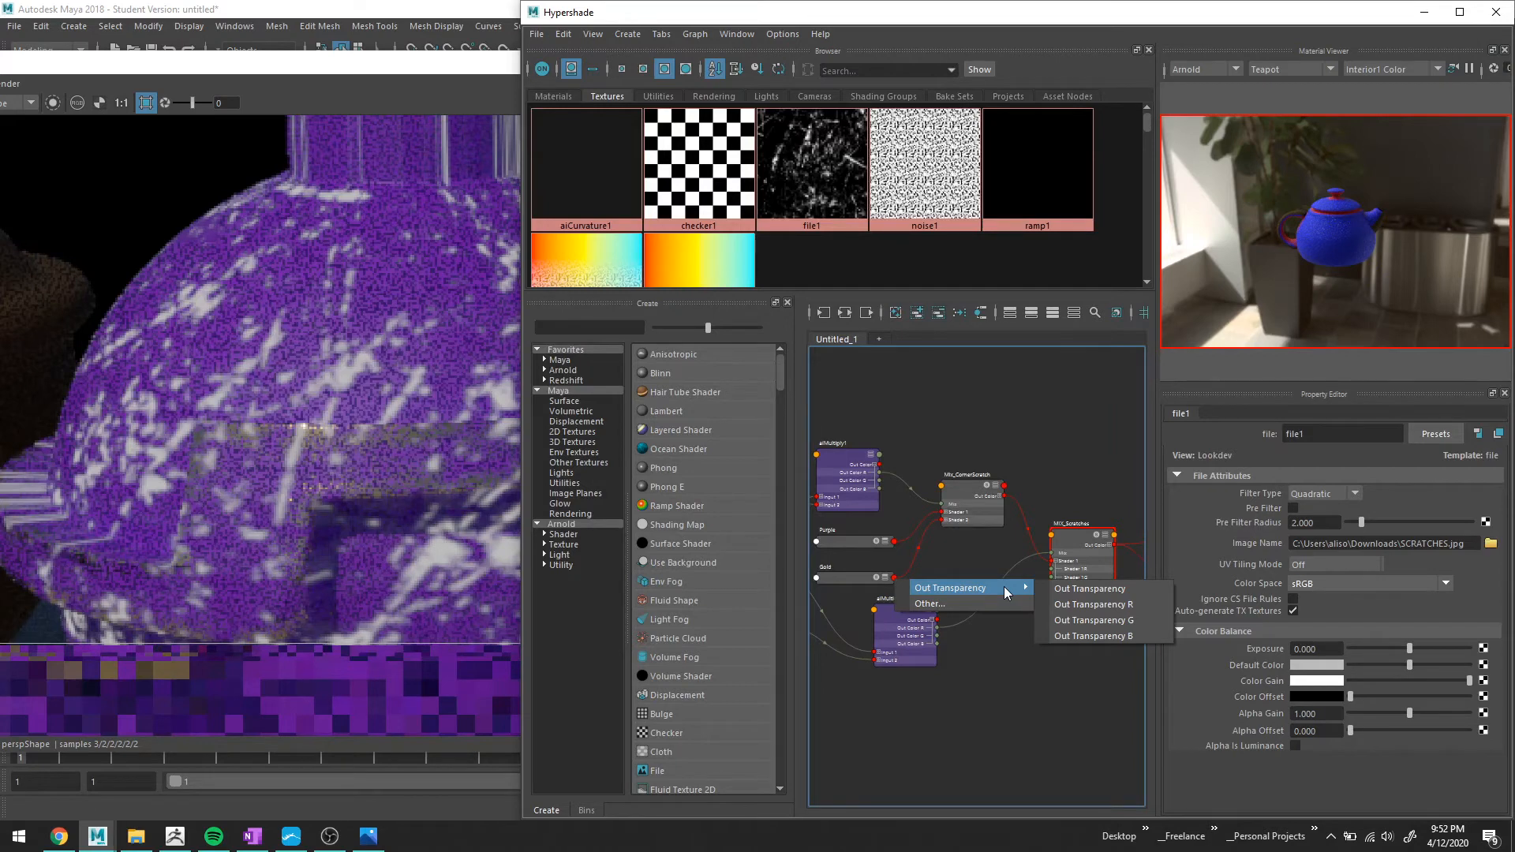
pyautogui.click(896, 610)
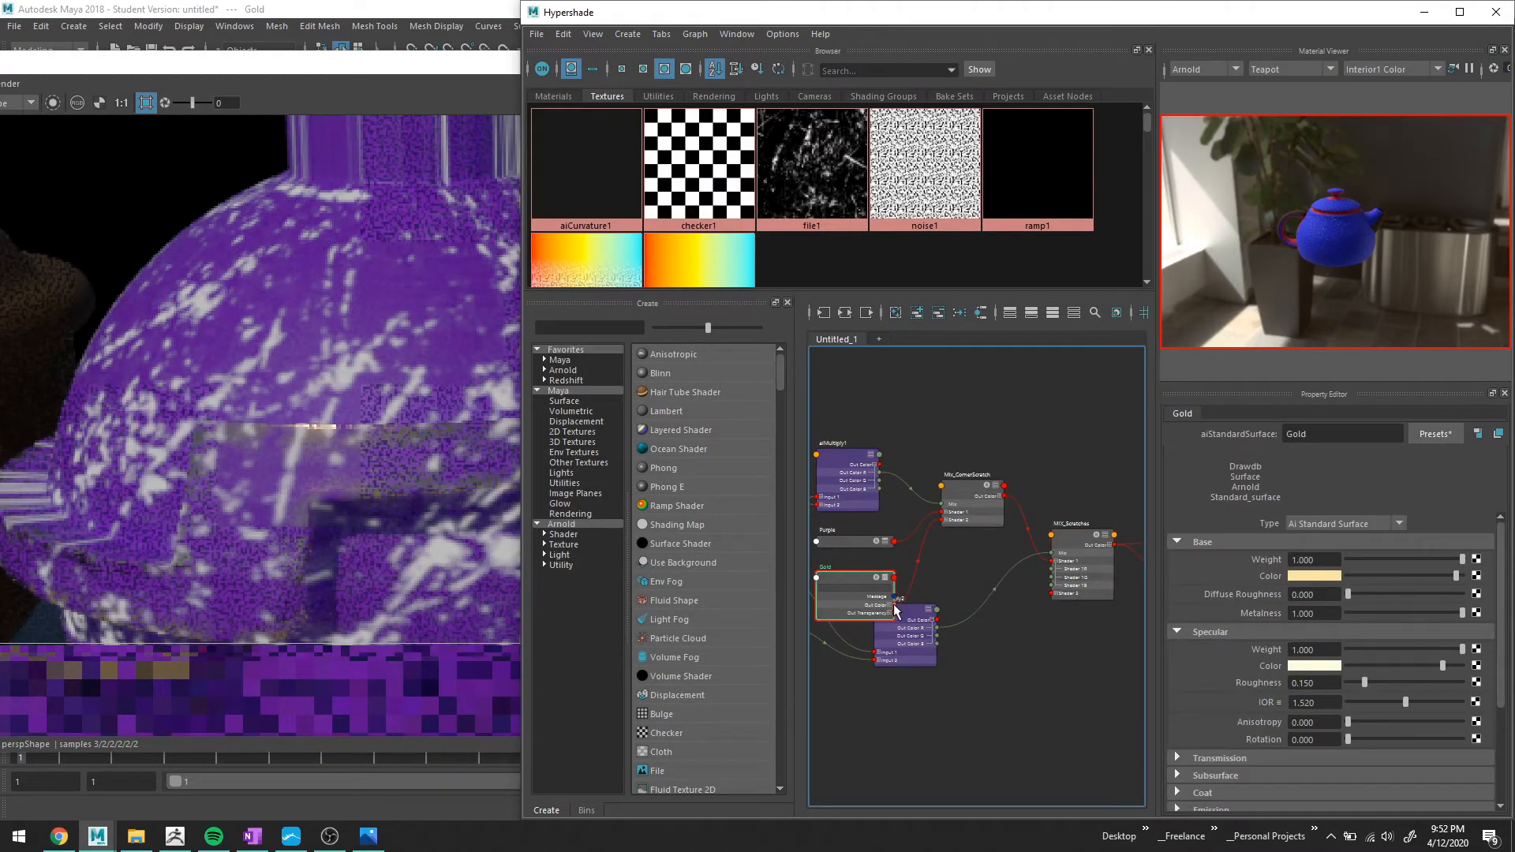
pyautogui.click(1054, 595)
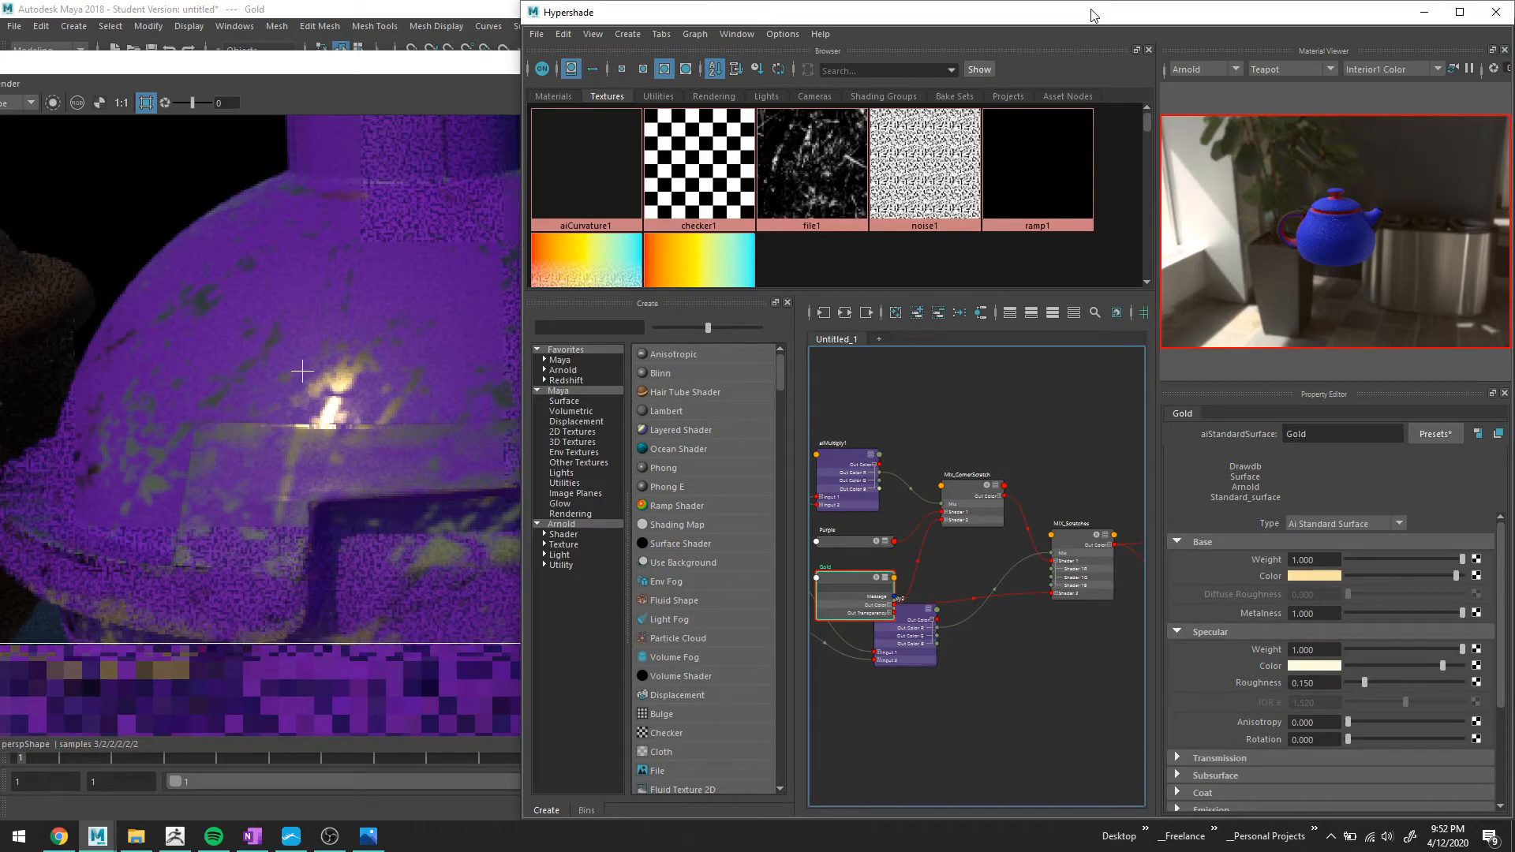
# Assign the existing material Mix_Dirt_Scratch to the pSphere1 model.
pyautogui.keyDown('alt'); pyautogui.moveTo(1113, 398); pyautogui.dragTo(904, 409, button='middle'); pyautogui.keyUp('alt')
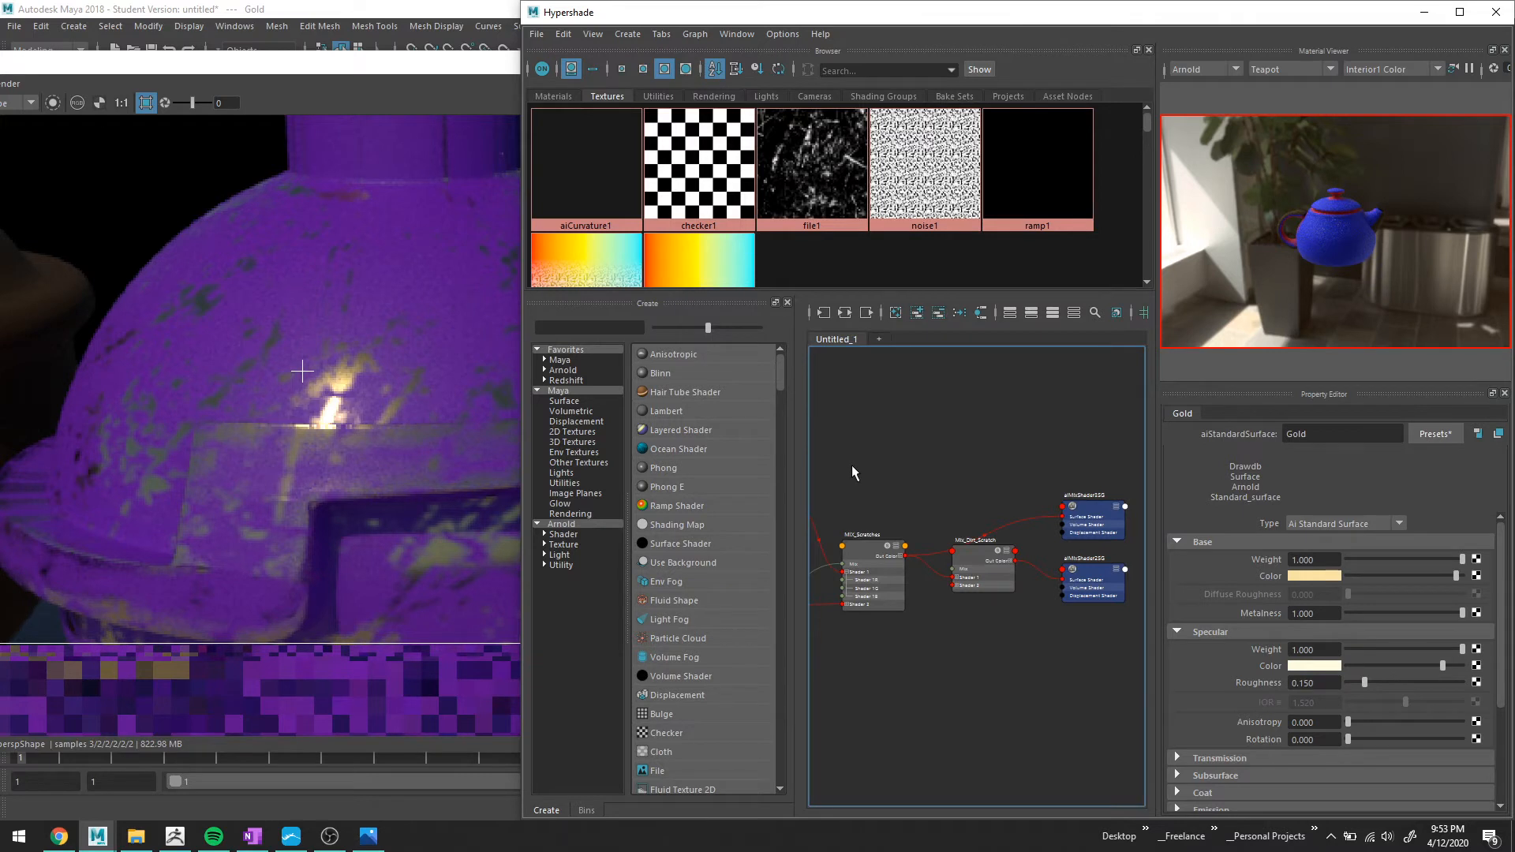
pyautogui.scroll(2, 925, 456)
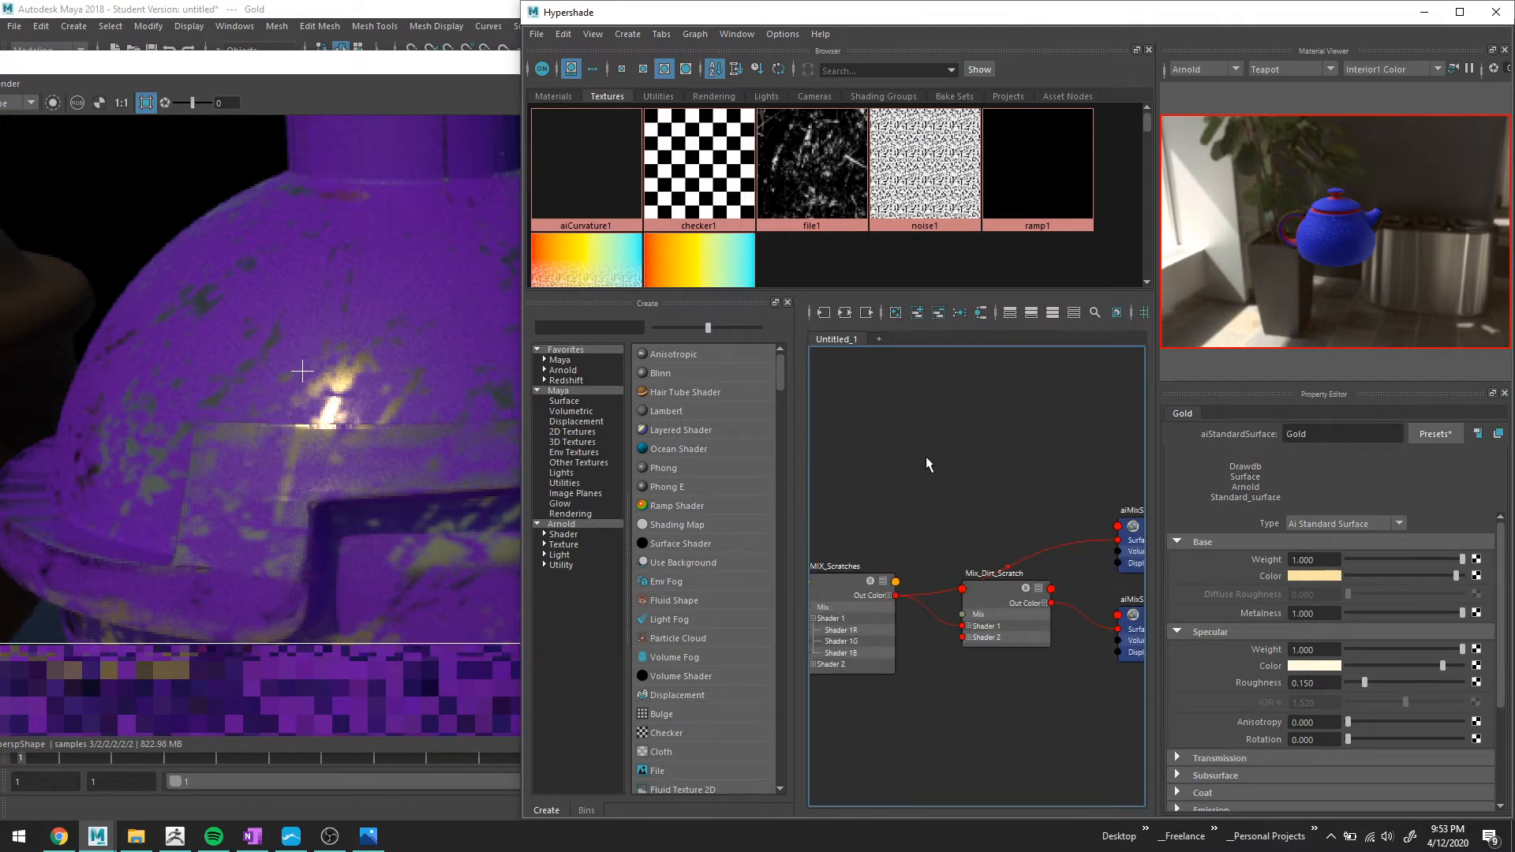
pyautogui.click(993, 598)
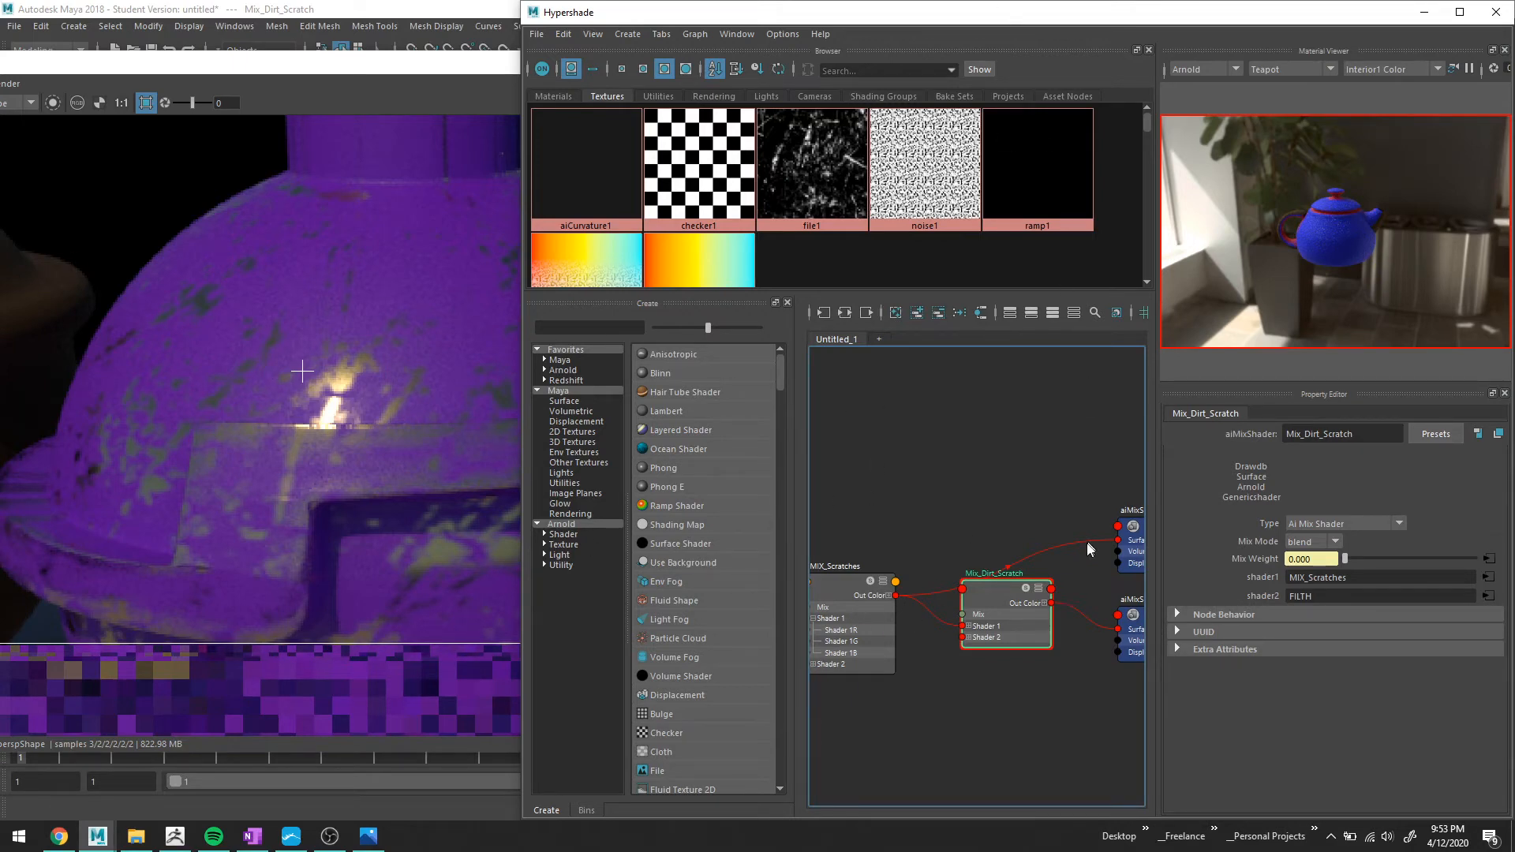
pyautogui.moveTo(1010, 14); pyautogui.dragTo(1069, 604)
pyautogui.click(708, 422)
pyautogui.moveTo(706, 401); pyautogui.dragTo(739, 607, button='right')
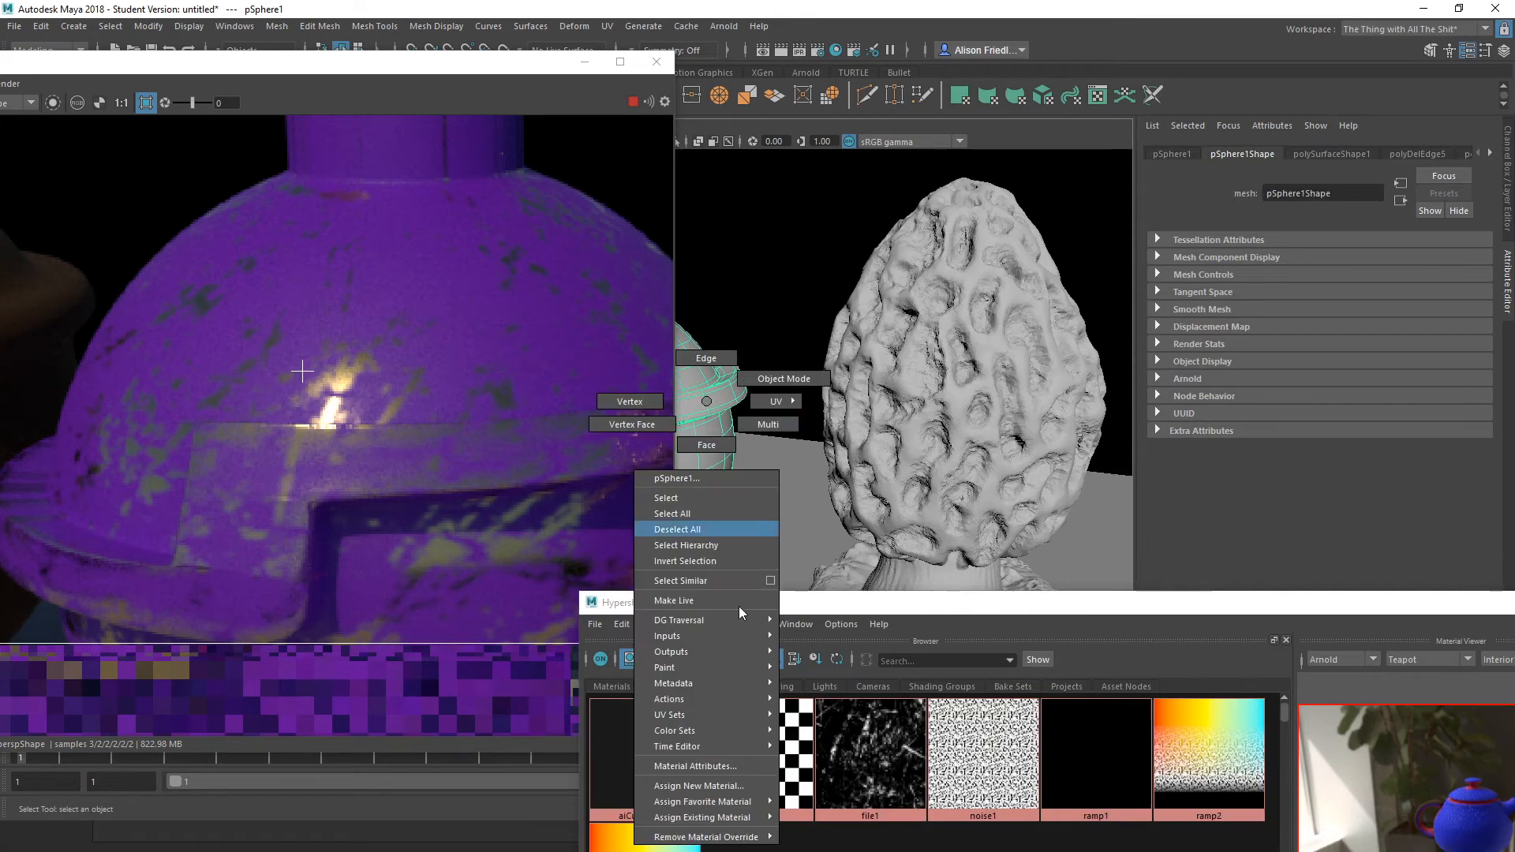
pyautogui.moveTo(742, 817)
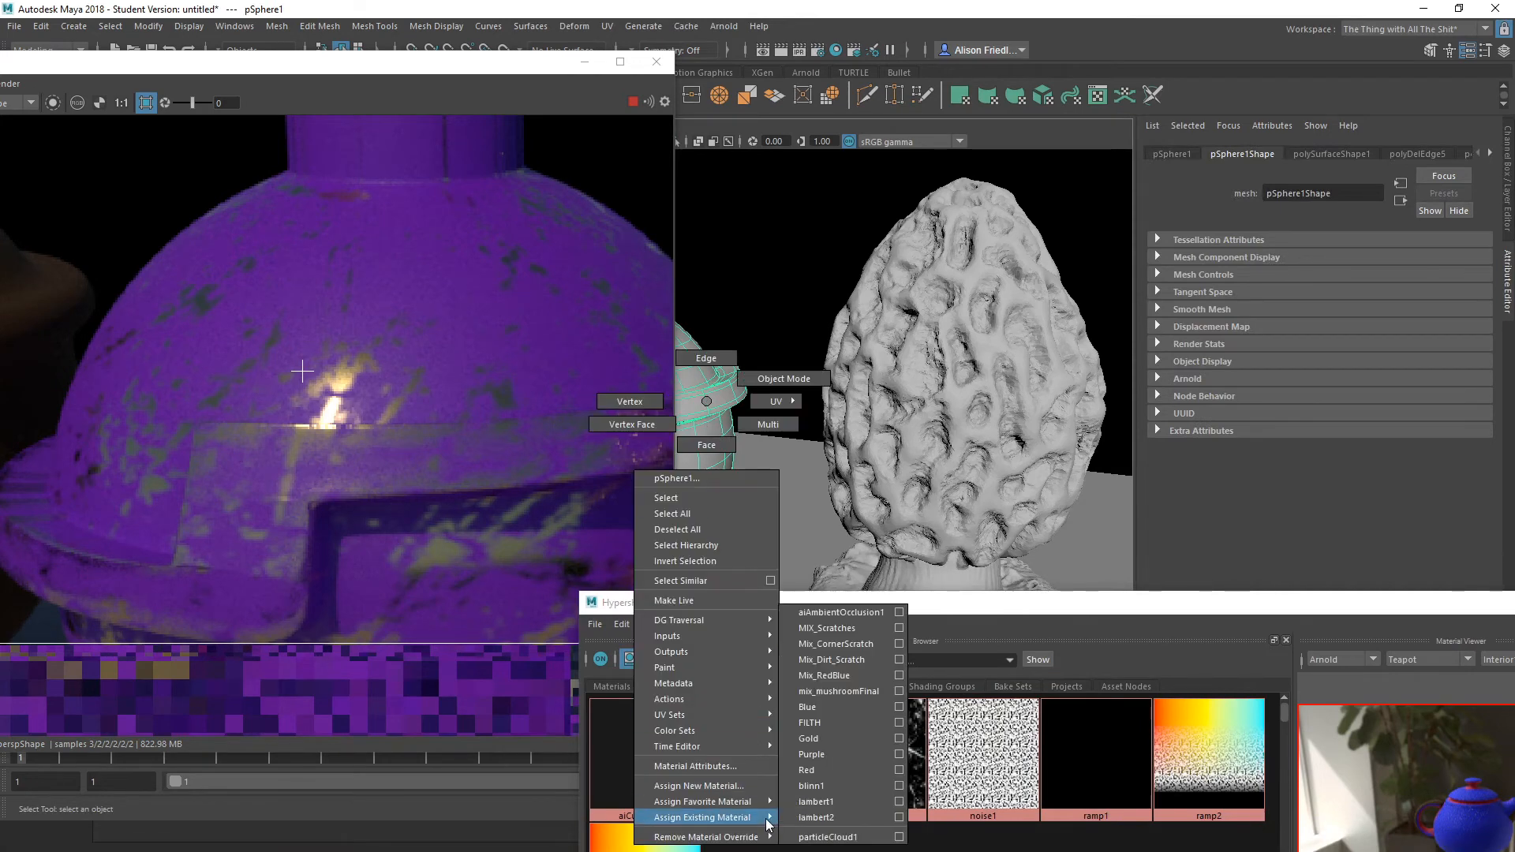
pyautogui.click(871, 628)
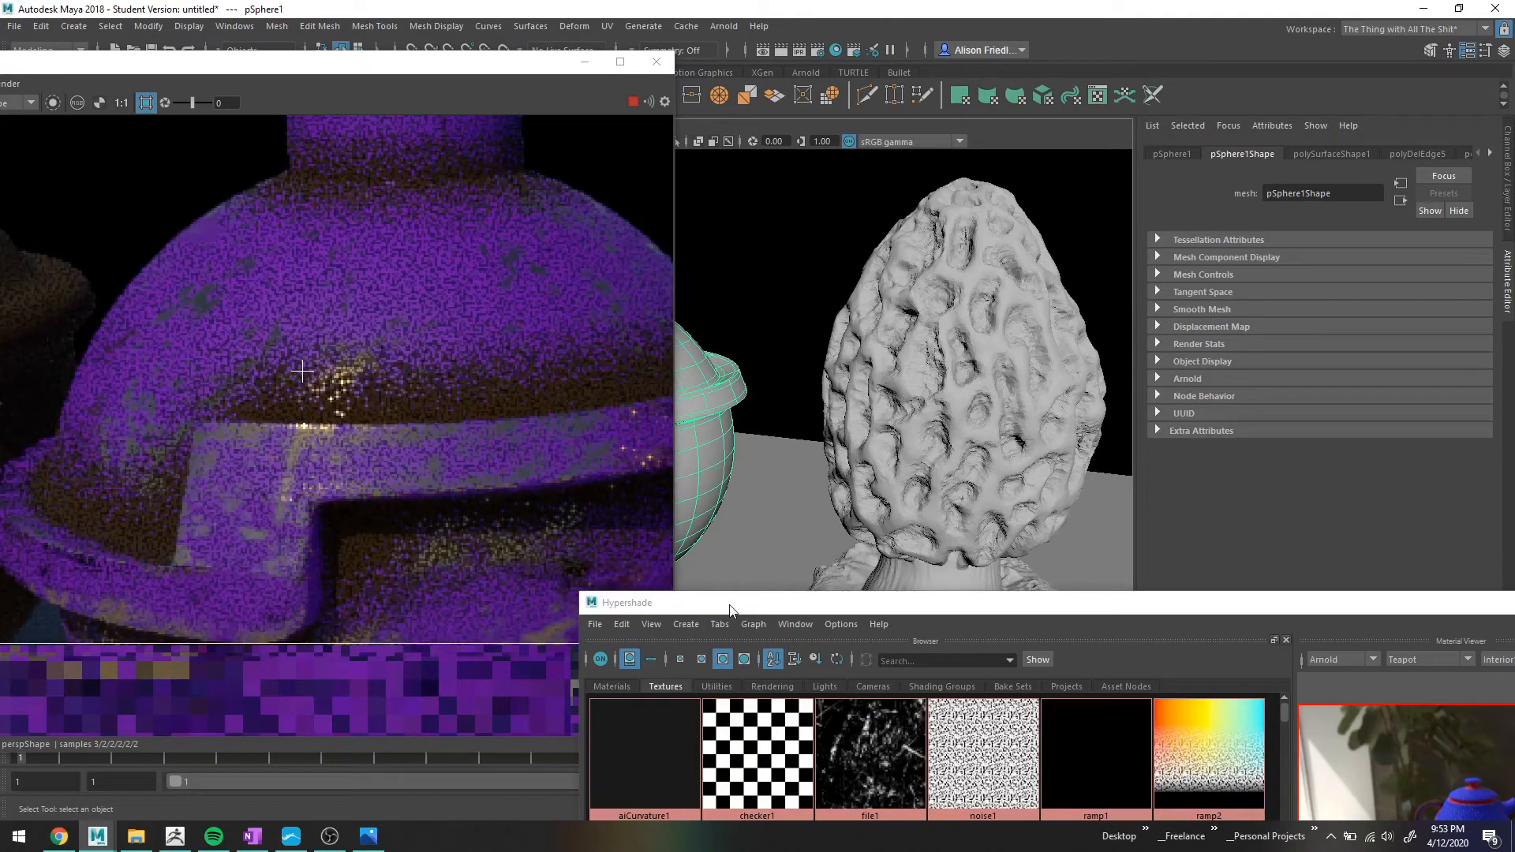
# Bring the Hypershade back into view and reposition Mix_Dirt_Scratch above MIX_Scratches in the graph.
pyautogui.moveTo(730, 610); pyautogui.dragTo(661, 136)
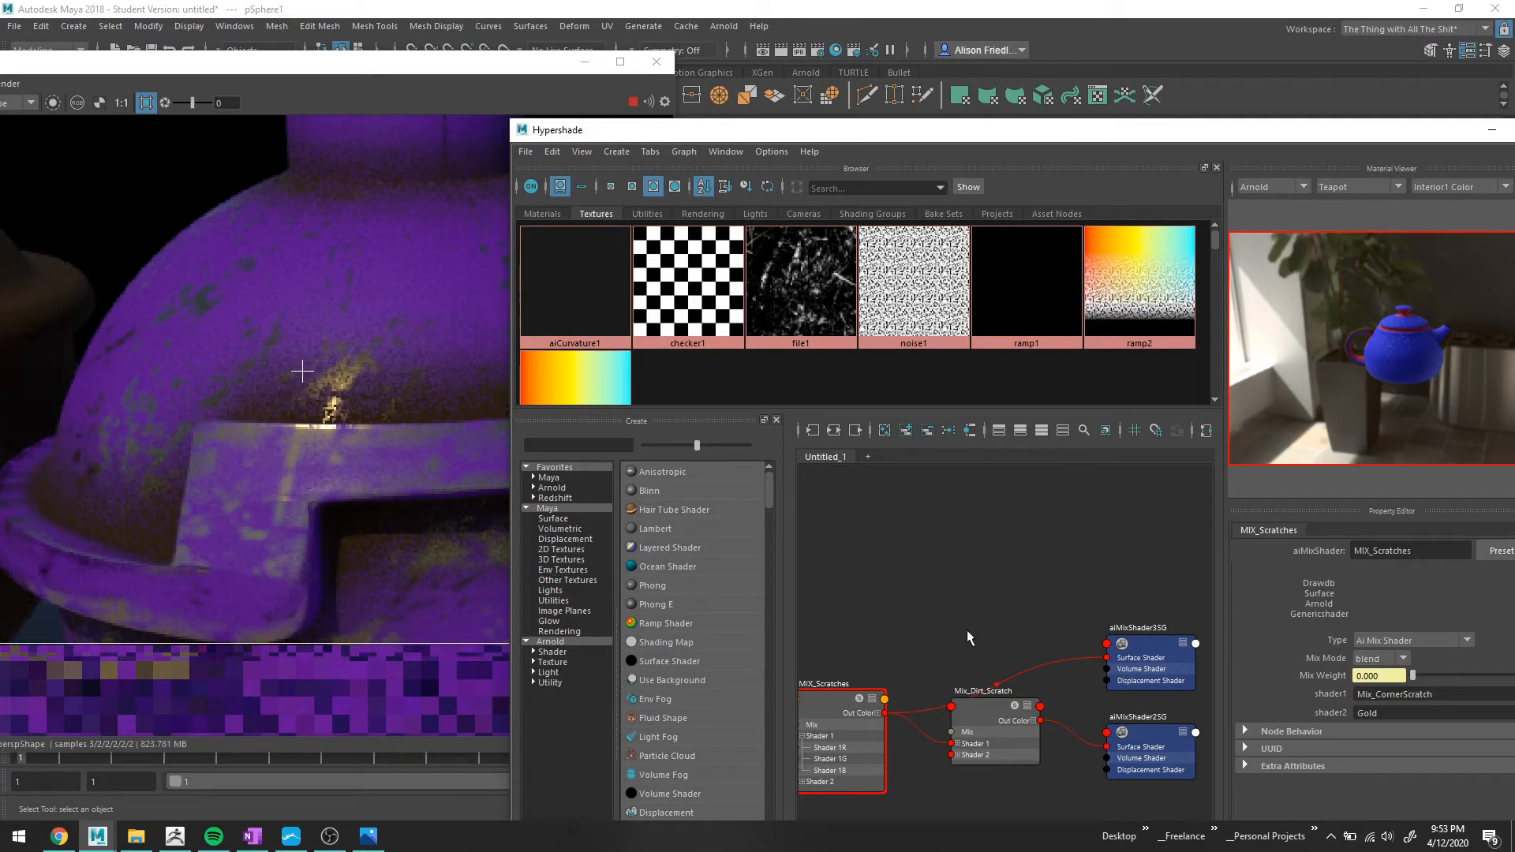
pyautogui.scroll(-2, 967, 630)
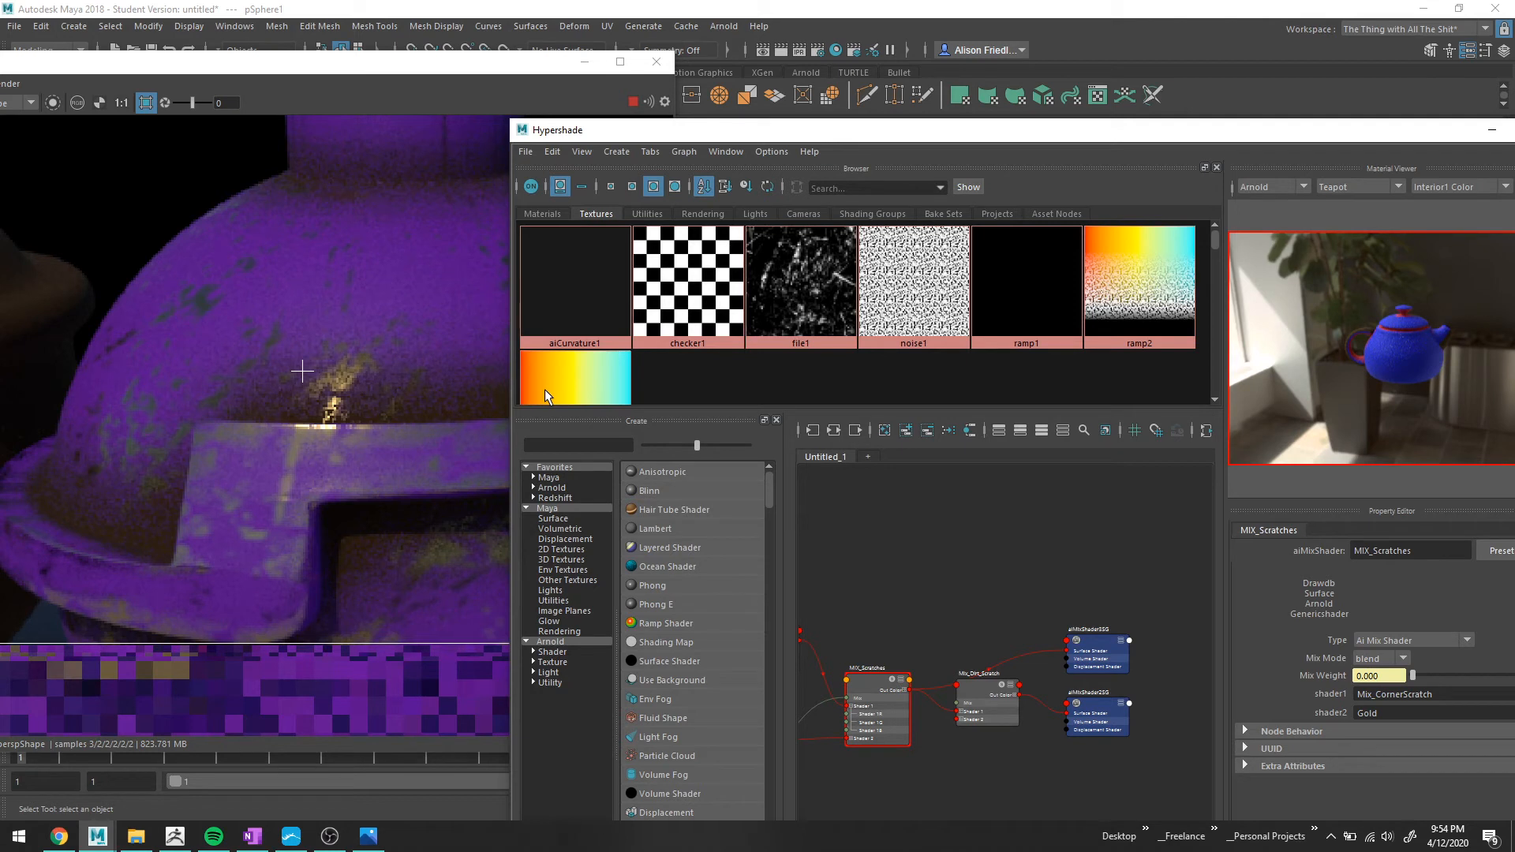
pyautogui.scroll(4, 950, 574)
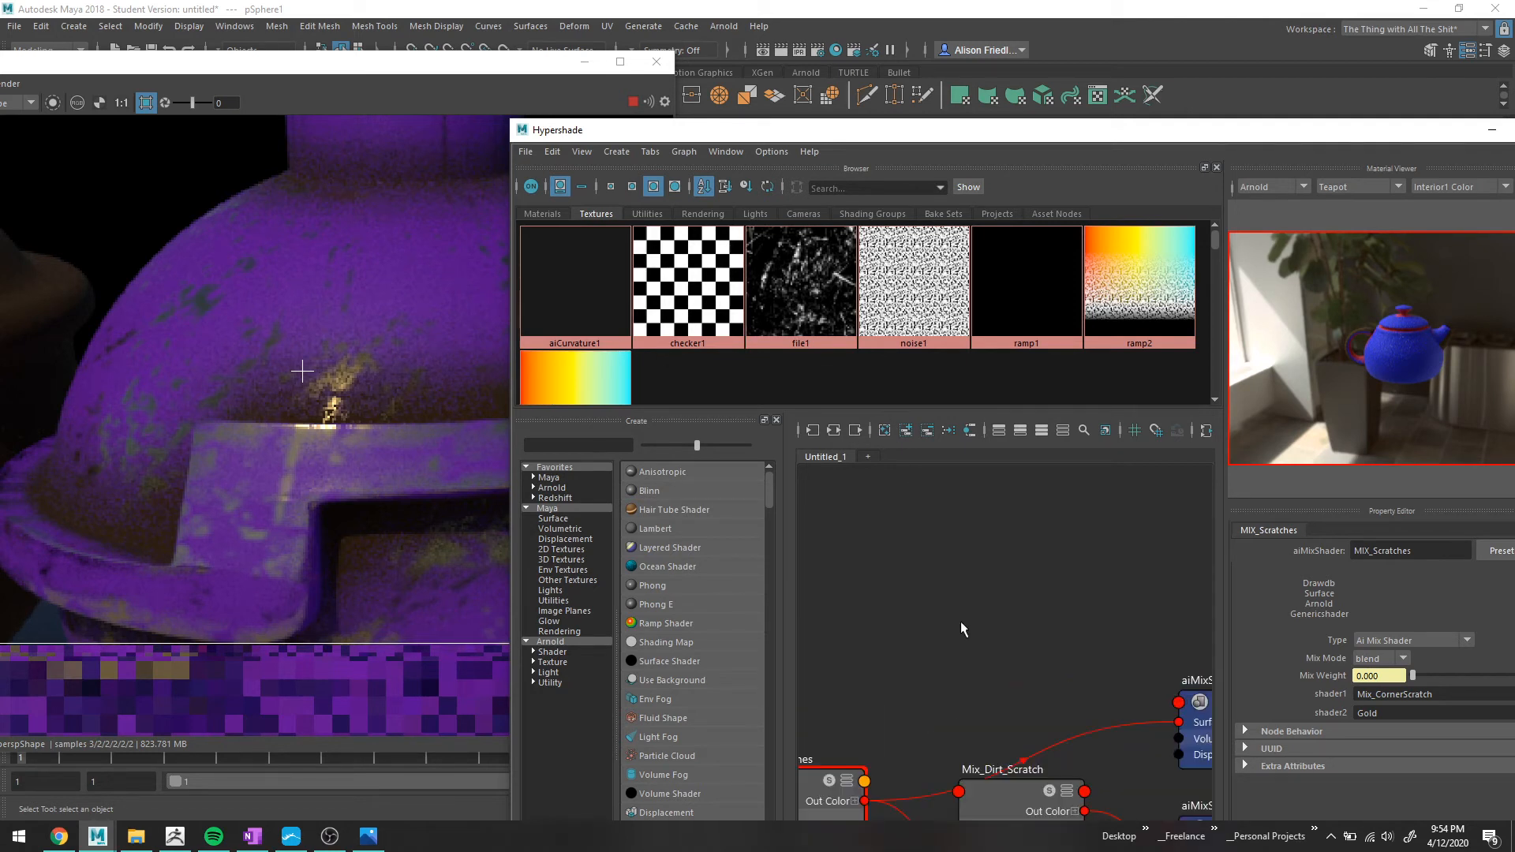
pyautogui.keyDown('alt'); pyautogui.moveTo(963, 629); pyautogui.dragTo(983, 479, button='middle'); pyautogui.keyUp('alt')
pyautogui.scroll(-2, 1009, 580)
pyautogui.moveTo(1011, 617); pyautogui.dragTo(1006, 505)
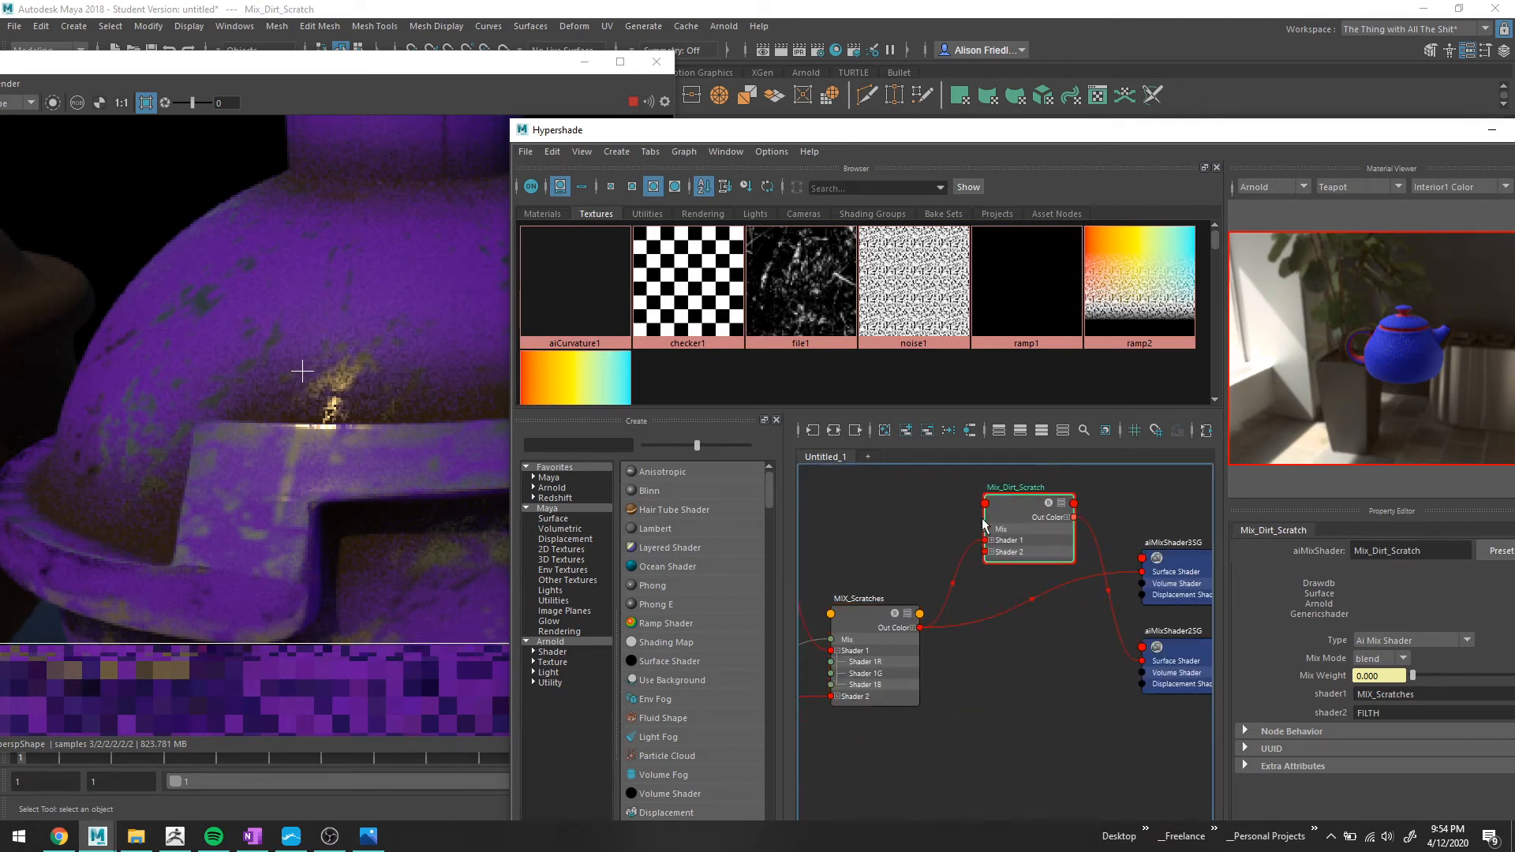
pyautogui.keyDown('alt'); pyautogui.moveTo(985, 526); pyautogui.dragTo(1009, 614, button='middle'); pyautogui.keyUp('alt')
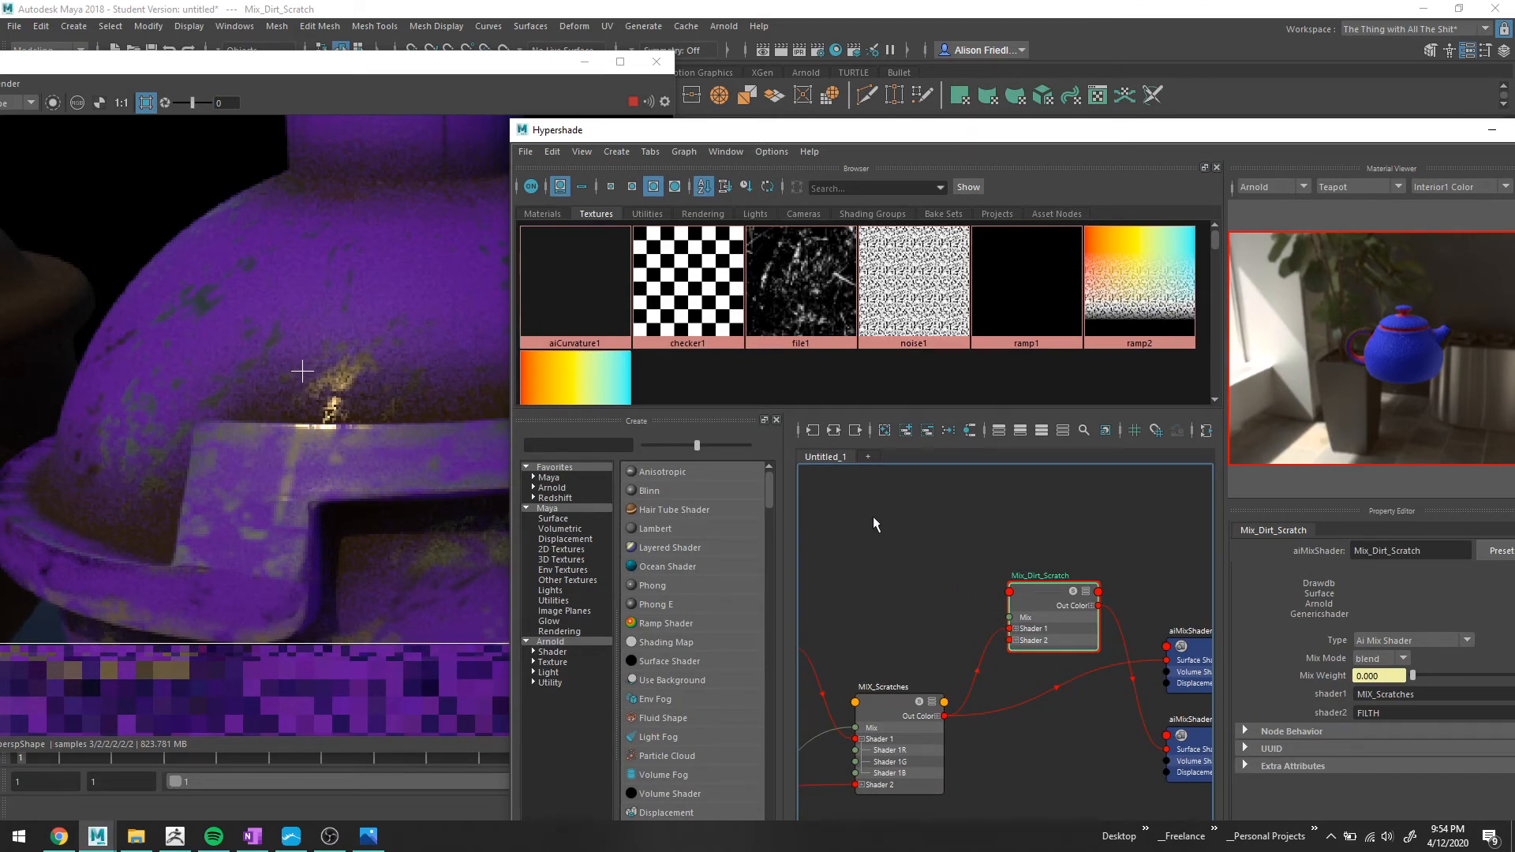
pyautogui.keyDown('alt'); pyautogui.moveTo(873, 521); pyautogui.dragTo(889, 530, button='middle'); pyautogui.keyUp('alt')
pyautogui.scroll(-2, 860, 551)
pyautogui.scroll(2, 910, 561)
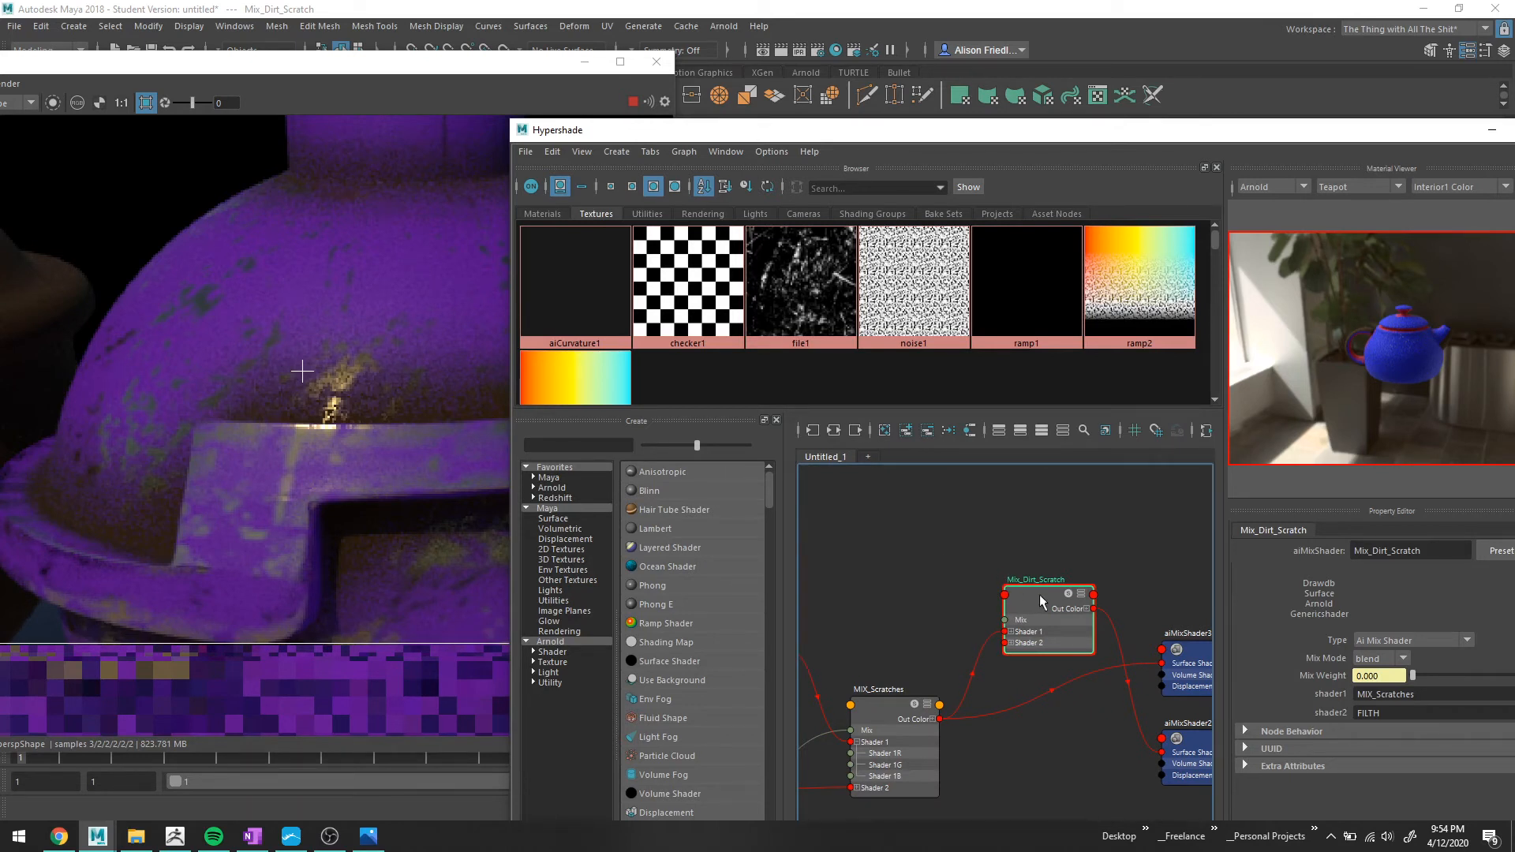
# Graph the input connections of Mix_Dirt_Scratch, move the Hypershade fully into view and stop the live render.
pyautogui.click(832, 430)
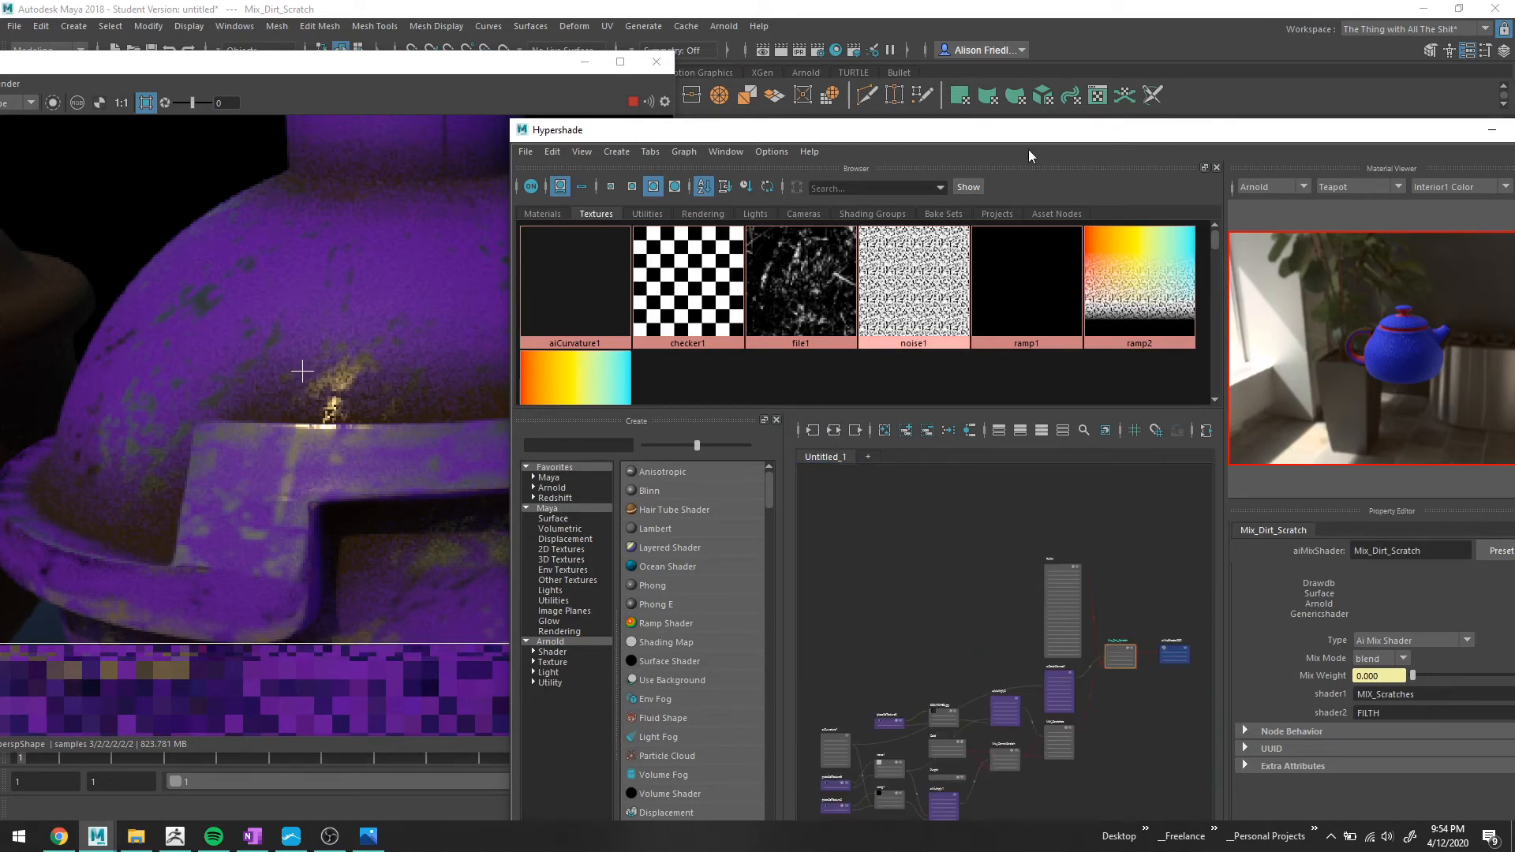
pyautogui.moveTo(907, 131)
pyautogui.mouseDown()
pyautogui.moveTo(836, 48)
pyautogui.moveTo(741, 35)
pyautogui.moveTo(773, 33)
pyautogui.mouseUp()
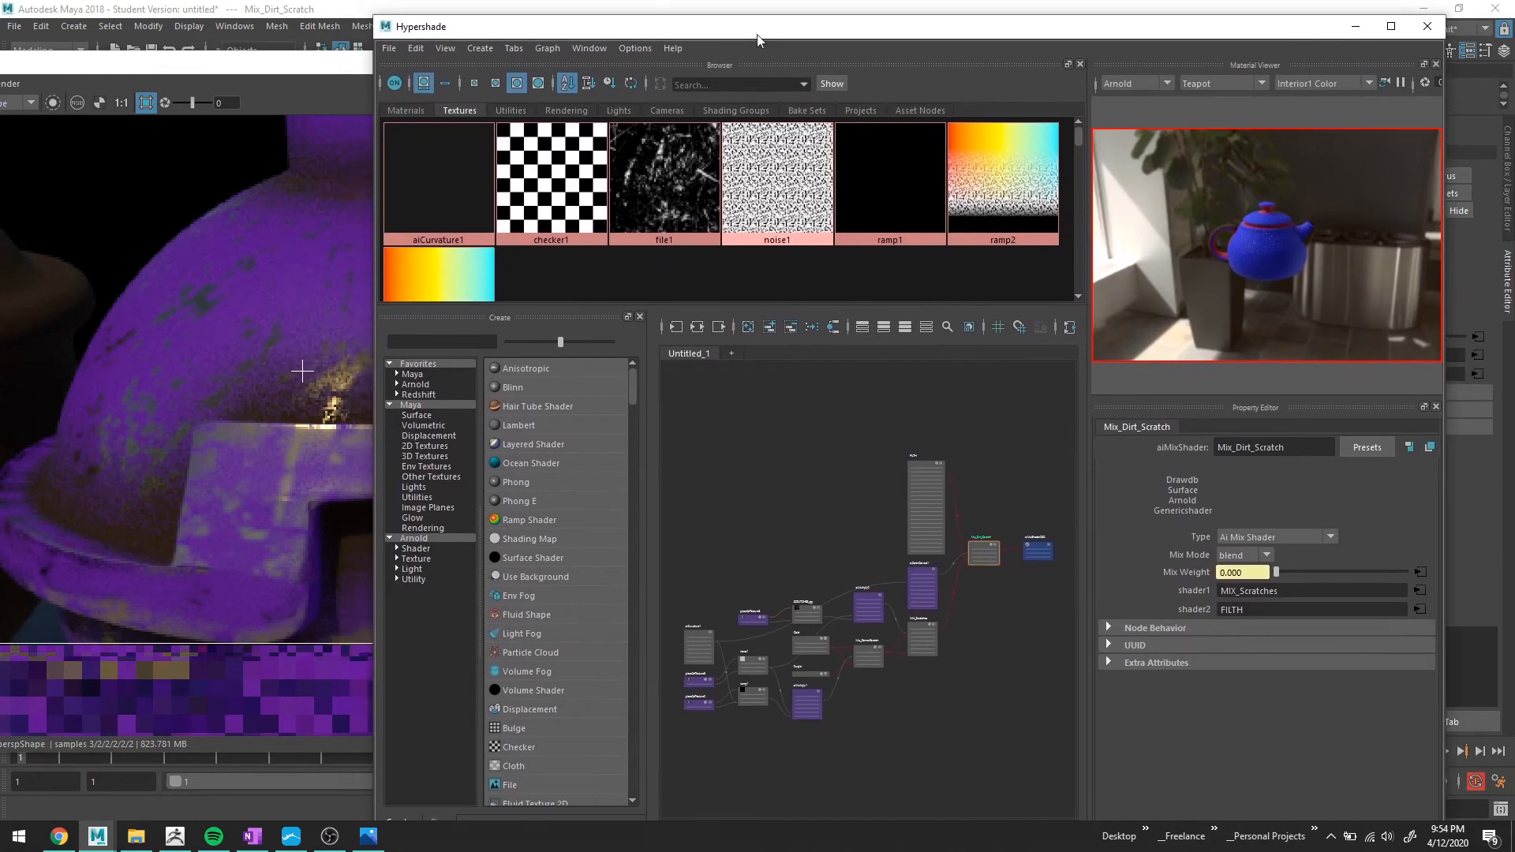
pyautogui.click(484, 132)
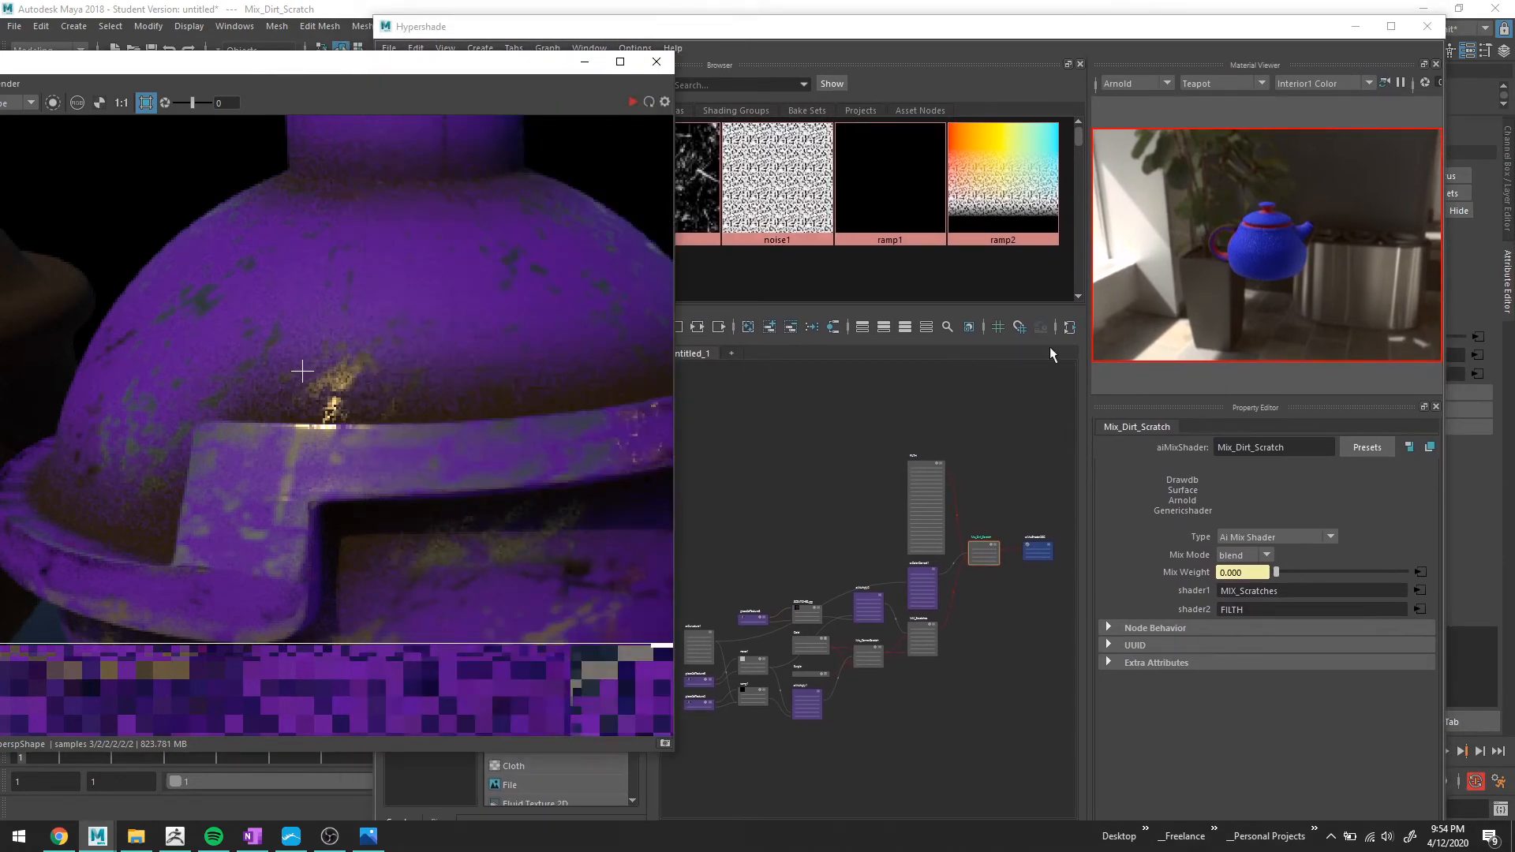
pyautogui.click(860, 65)
# Move aiColorCorrect1 and the FILTH shader away from Mix_Dirt_Scratch to make room in the graph.
pyautogui.scroll(3, 939, 380)
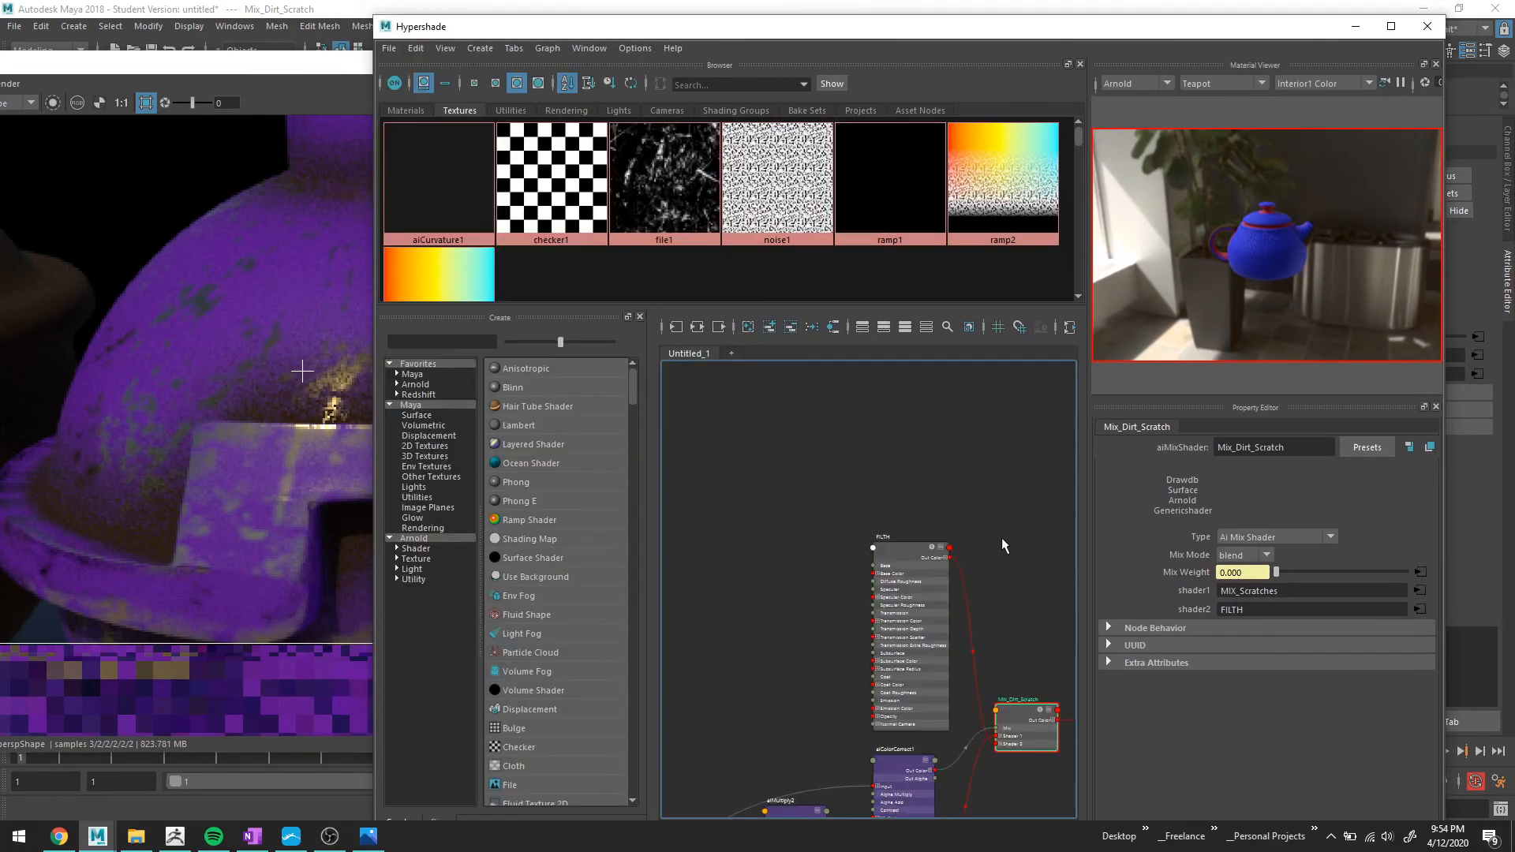
pyautogui.keyDown('alt'); pyautogui.moveTo(1000, 554); pyautogui.dragTo(944, 376, button='middle'); pyautogui.keyUp('alt')
pyautogui.scroll(4, 953, 396)
pyautogui.keyDown('alt'); pyautogui.moveTo(875, 587); pyautogui.dragTo(879, 359, button='middle'); pyautogui.keyUp('alt')
pyautogui.keyDown('alt'); pyautogui.moveTo(838, 635); pyautogui.dragTo(936, 733, button='middle'); pyautogui.keyUp('alt')
pyautogui.scroll(-2, 898, 670)
pyautogui.moveTo(836, 622); pyautogui.dragTo(673, 526)
pyautogui.keyDown('alt'); pyautogui.moveTo(825, 530); pyautogui.dragTo(809, 671, button='middle'); pyautogui.keyUp('alt')
pyautogui.moveTo(830, 469); pyautogui.dragTo(806, 293)
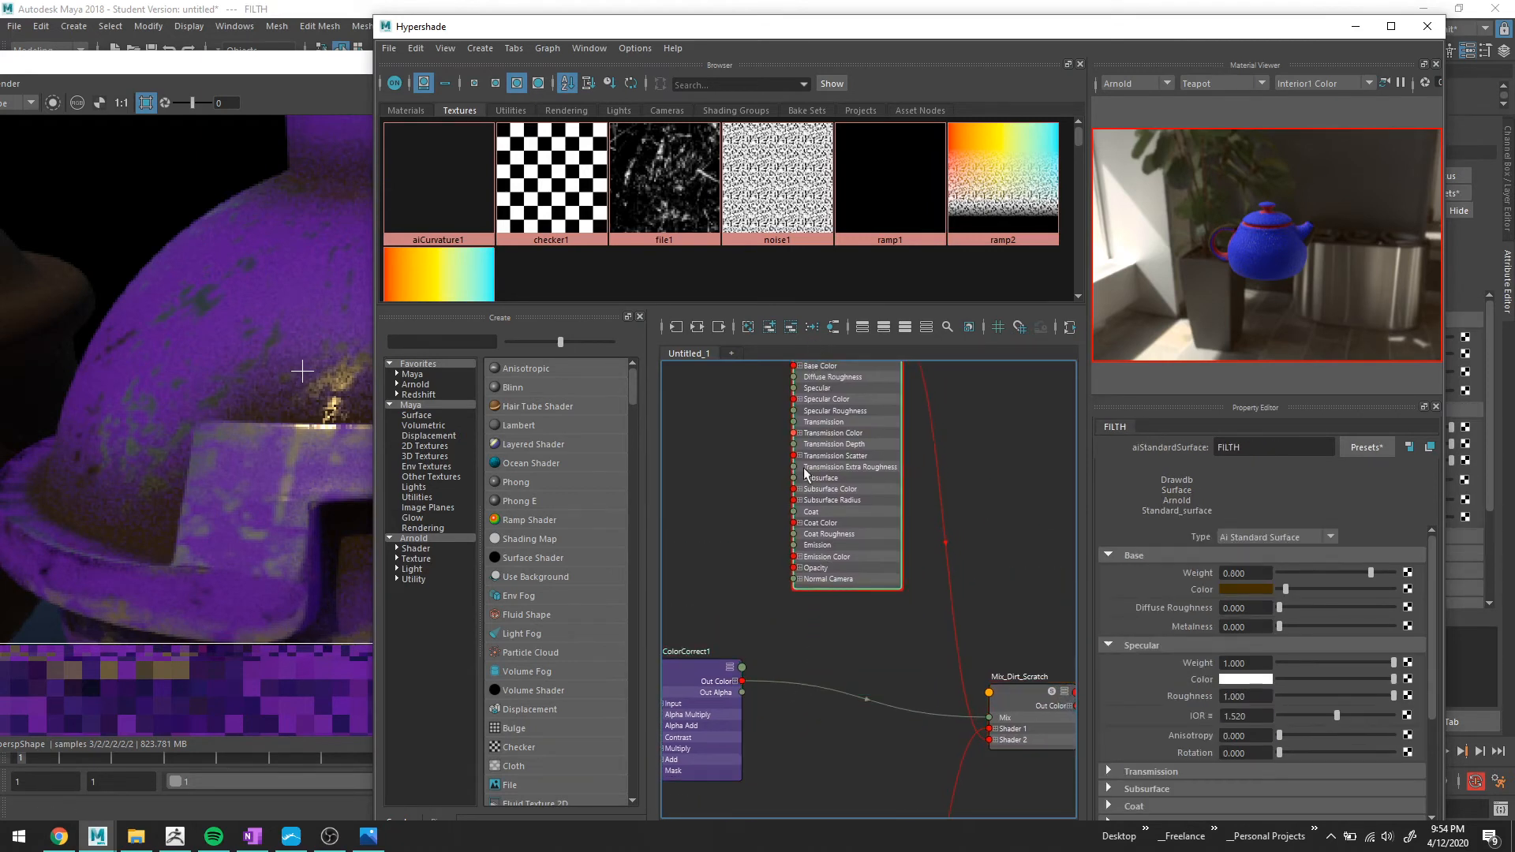
# Create a Noise texture, place it between aiColorCorrect1 and Mix_Dirt_Scratch, and minimize the Hypershade.
pyautogui.press('Tab')
pyautogui.write('noise')
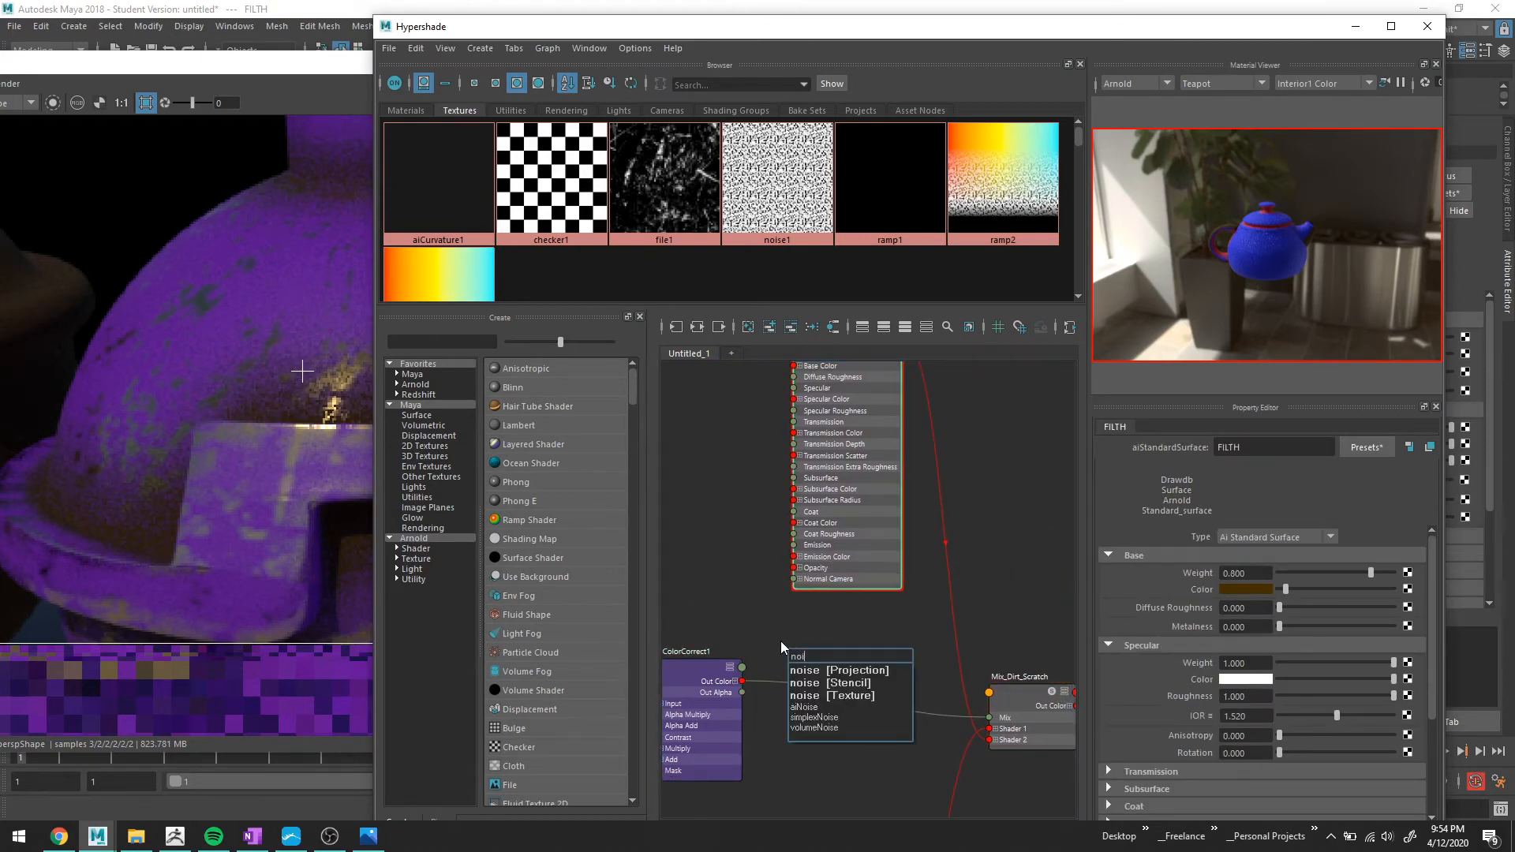
pyautogui.press('Down')
pyautogui.press('Down')
pyautogui.press('Down')
pyautogui.press('Return')
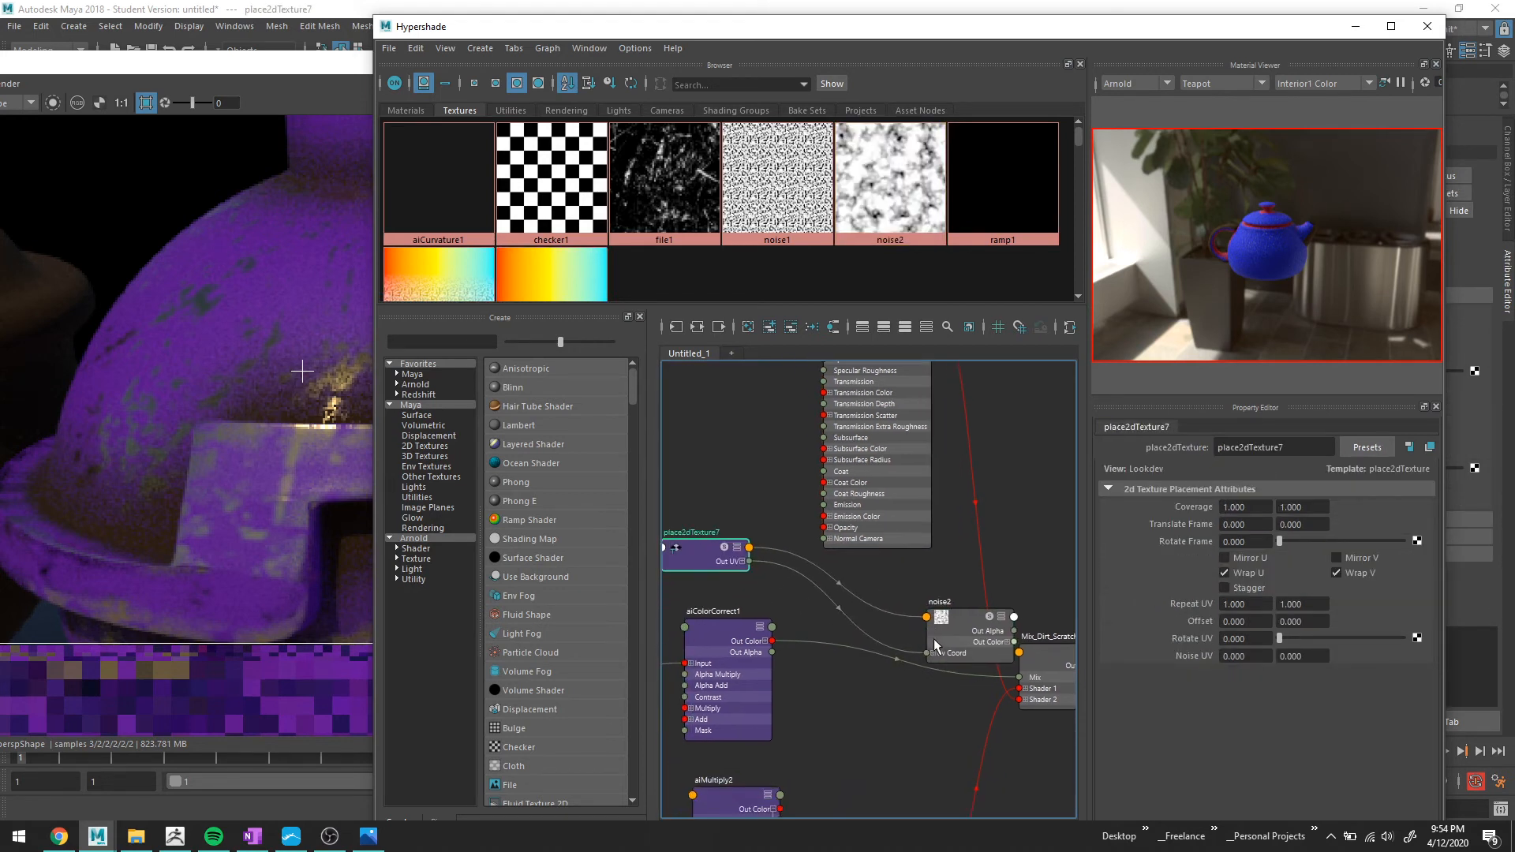
pyautogui.moveTo(950, 631); pyautogui.dragTo(836, 596)
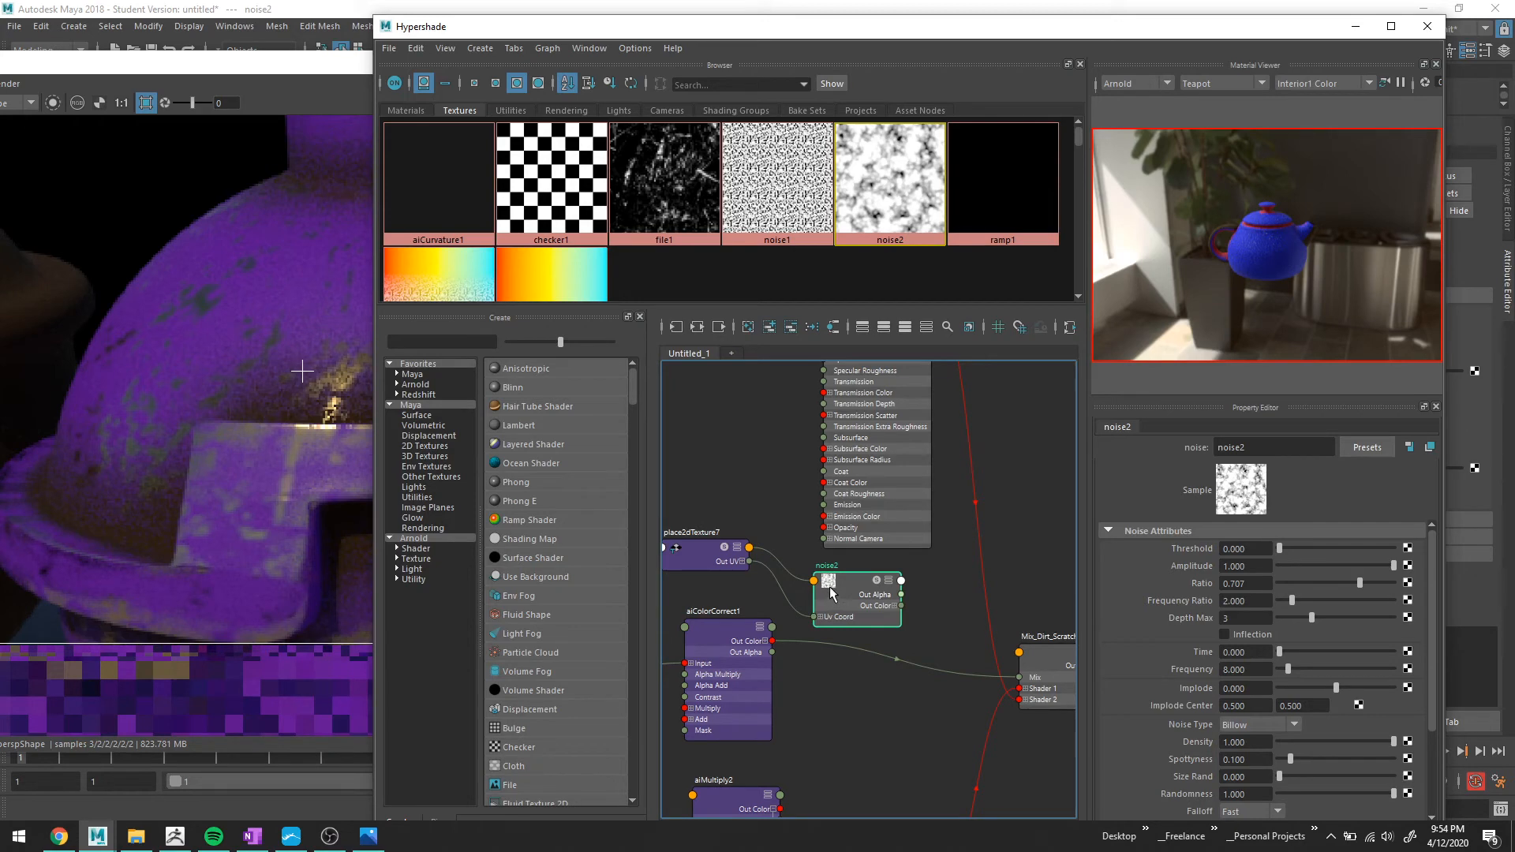
pyautogui.click(1354, 30)
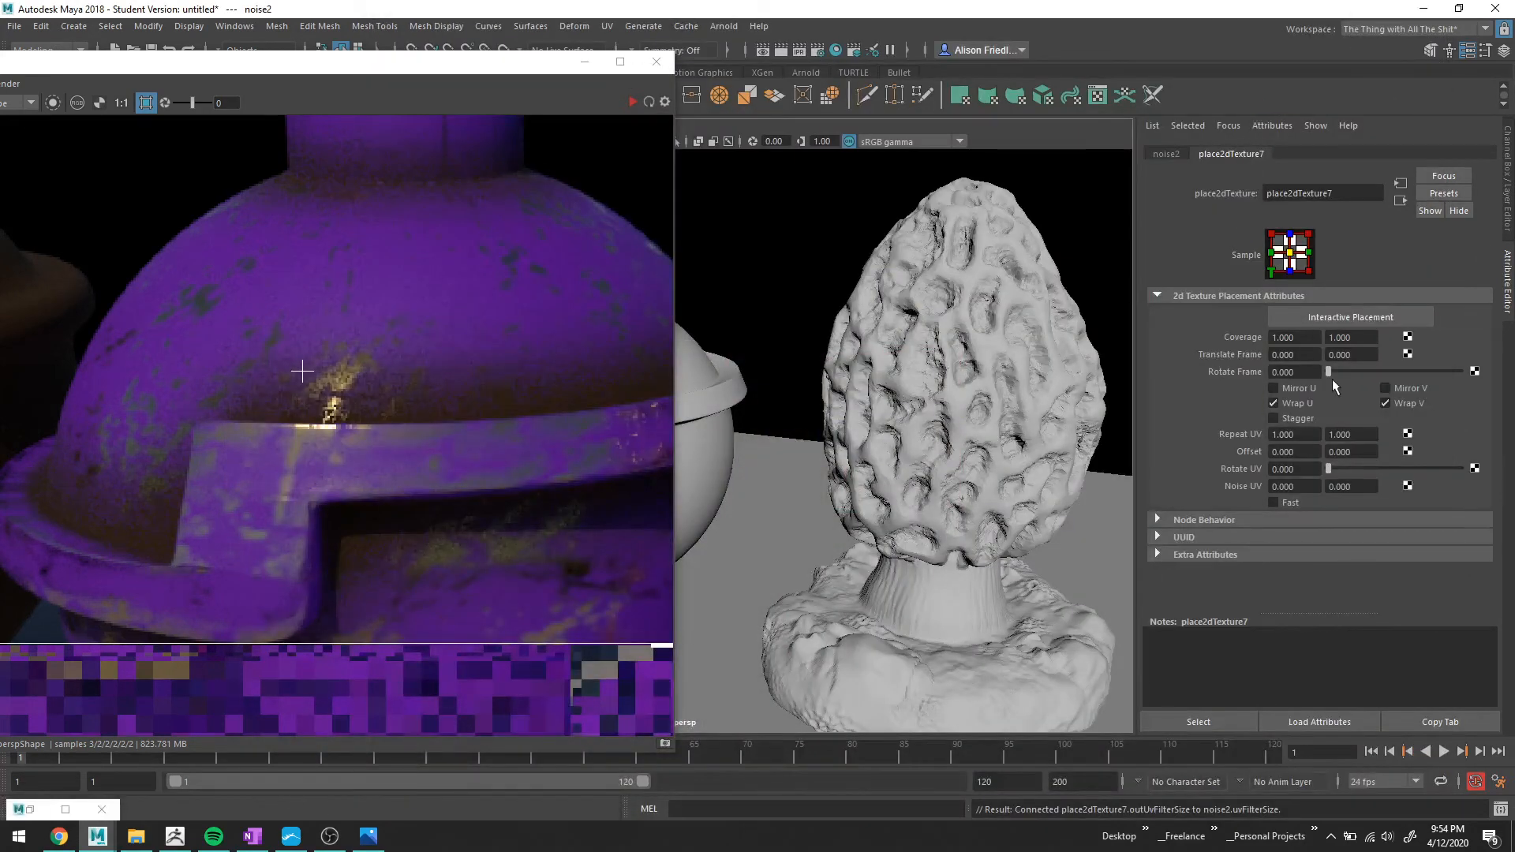
# Set the UV repeat of noise2's place2dTexture7 to 5 by 5 and bring the Hypershade back into view.
pyautogui.click(1308, 430)
pyautogui.write('5')
pyautogui.press('Tab')
pyautogui.write('5')
pyautogui.press('Tab')
pyautogui.click(65, 809)
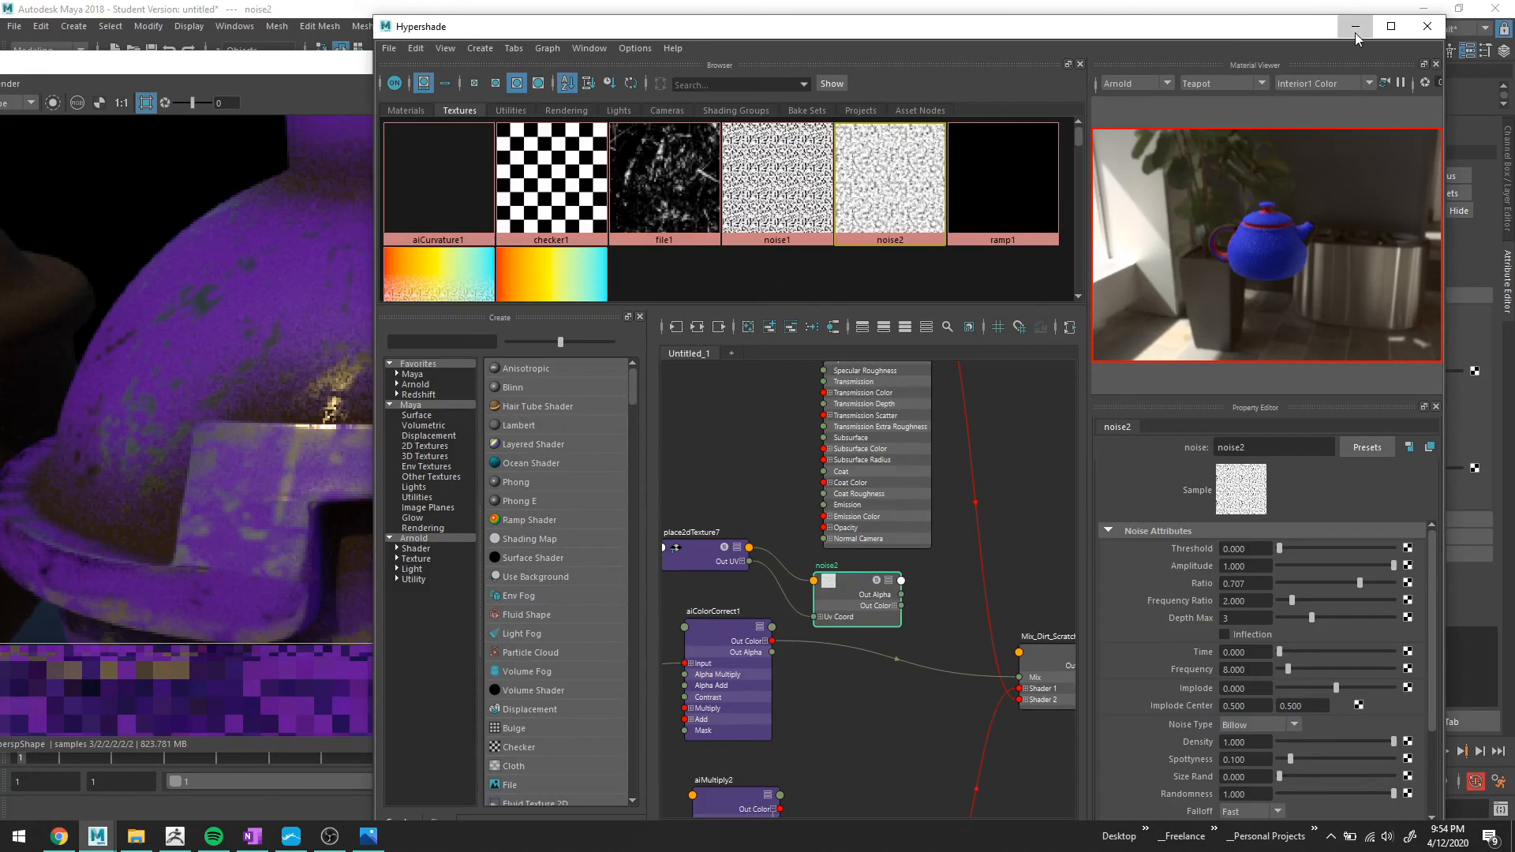
pyautogui.click(1354, 27)
pyautogui.click(65, 809)
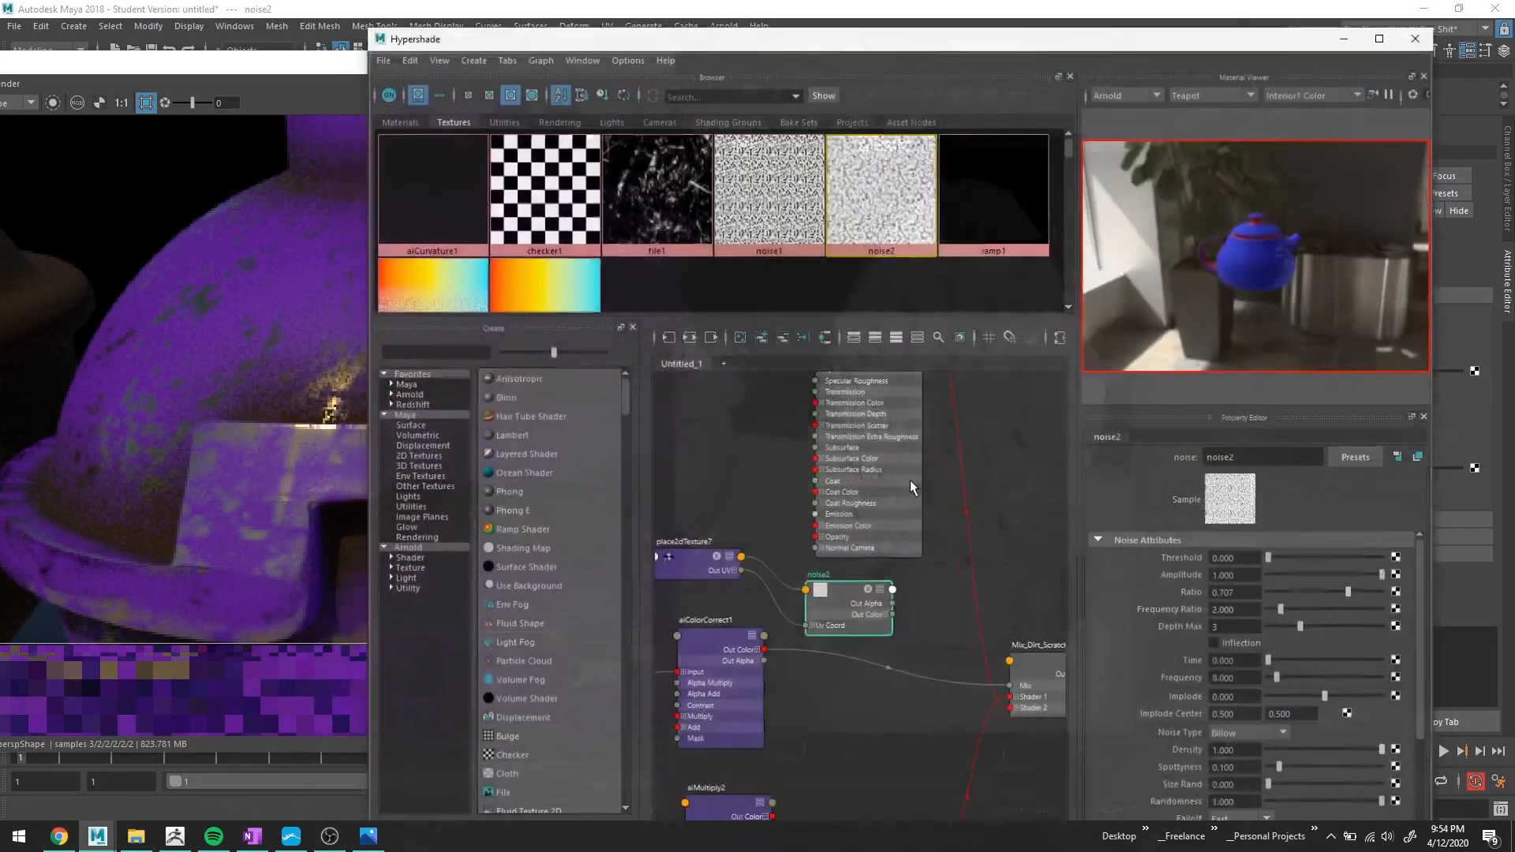
# Create an aiMultiply node, feed noise2 and aiColorCorrect1 into its two inputs, and connect its red output to Mix_Dirt_Scratch's Mix.
pyautogui.press('Tab')
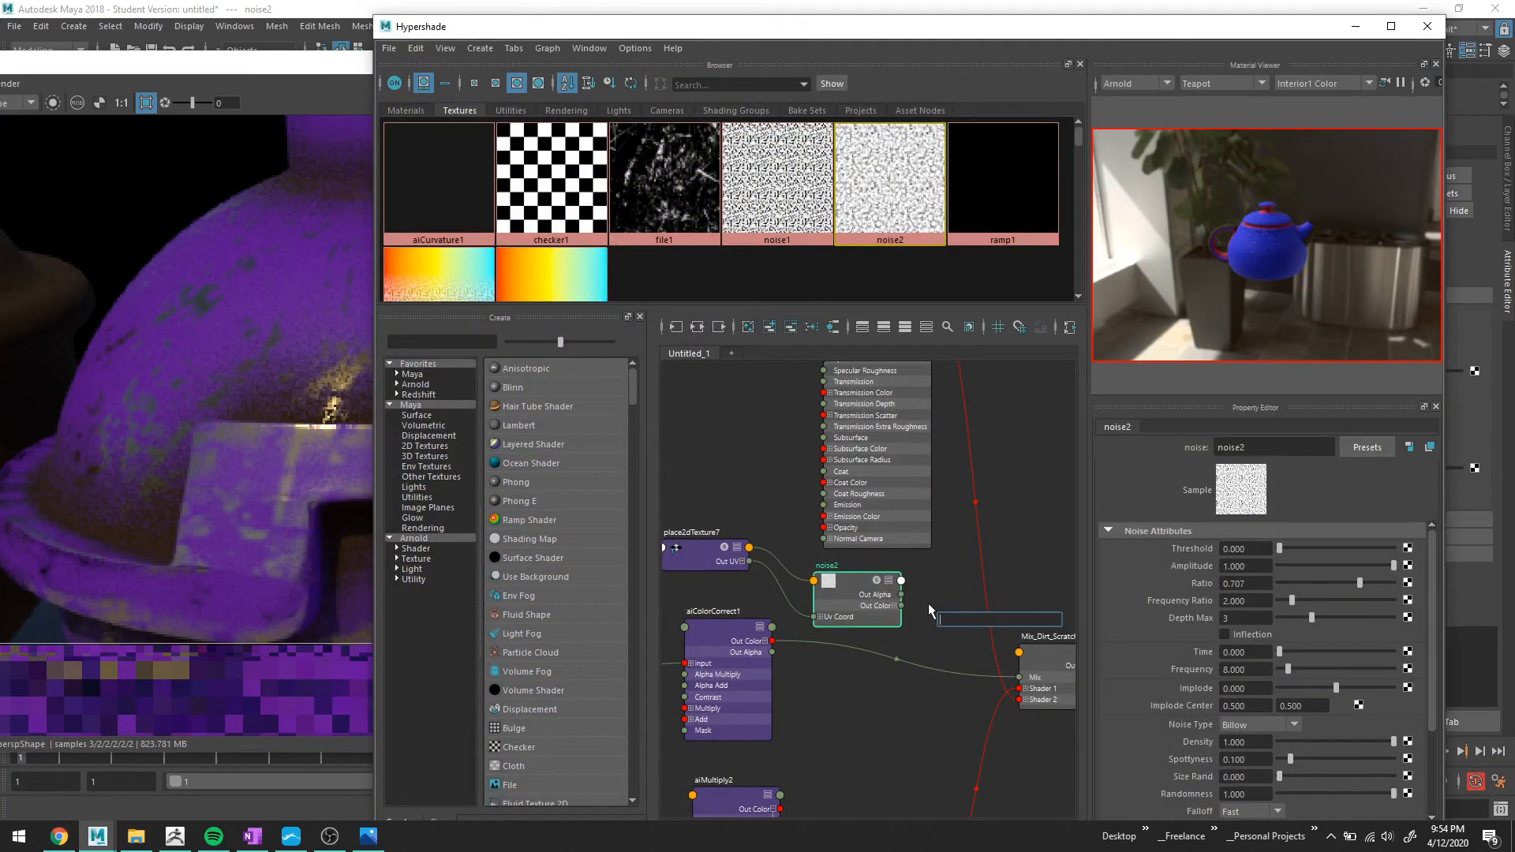
pyautogui.write('aimultip')
pyautogui.press('Return')
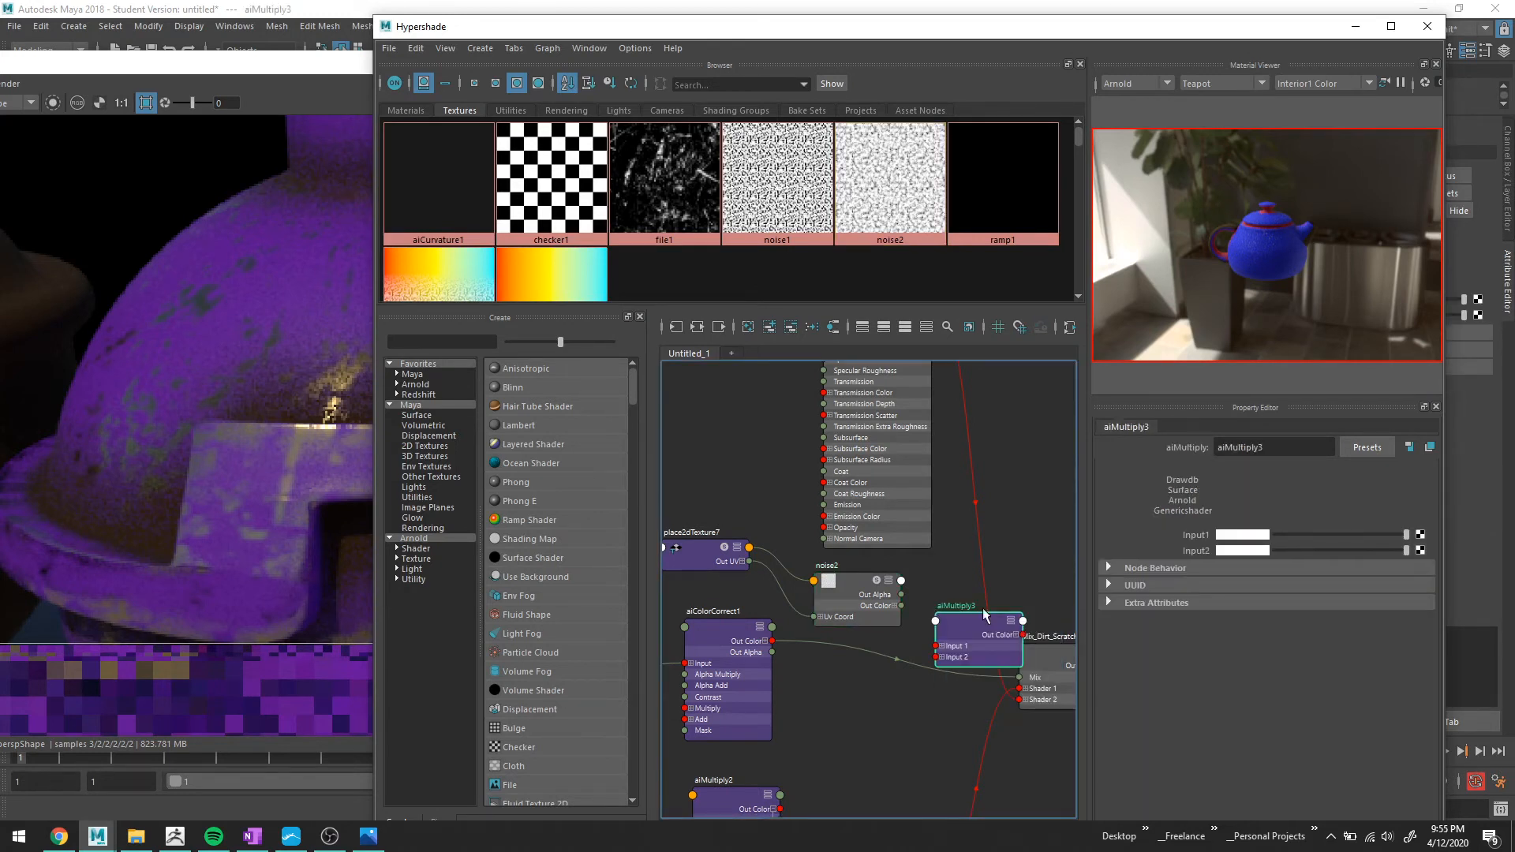
pyautogui.moveTo(771, 640); pyautogui.dragTo(939, 657)
pyautogui.moveTo(901, 606); pyautogui.dragTo(1018, 676)
pyautogui.click(932, 583)
pyautogui.moveTo(900, 577); pyautogui.dragTo(976, 610)
# Start the live render and isolate the output of aiMultiply3 in the render view.
pyautogui.click(304, 62)
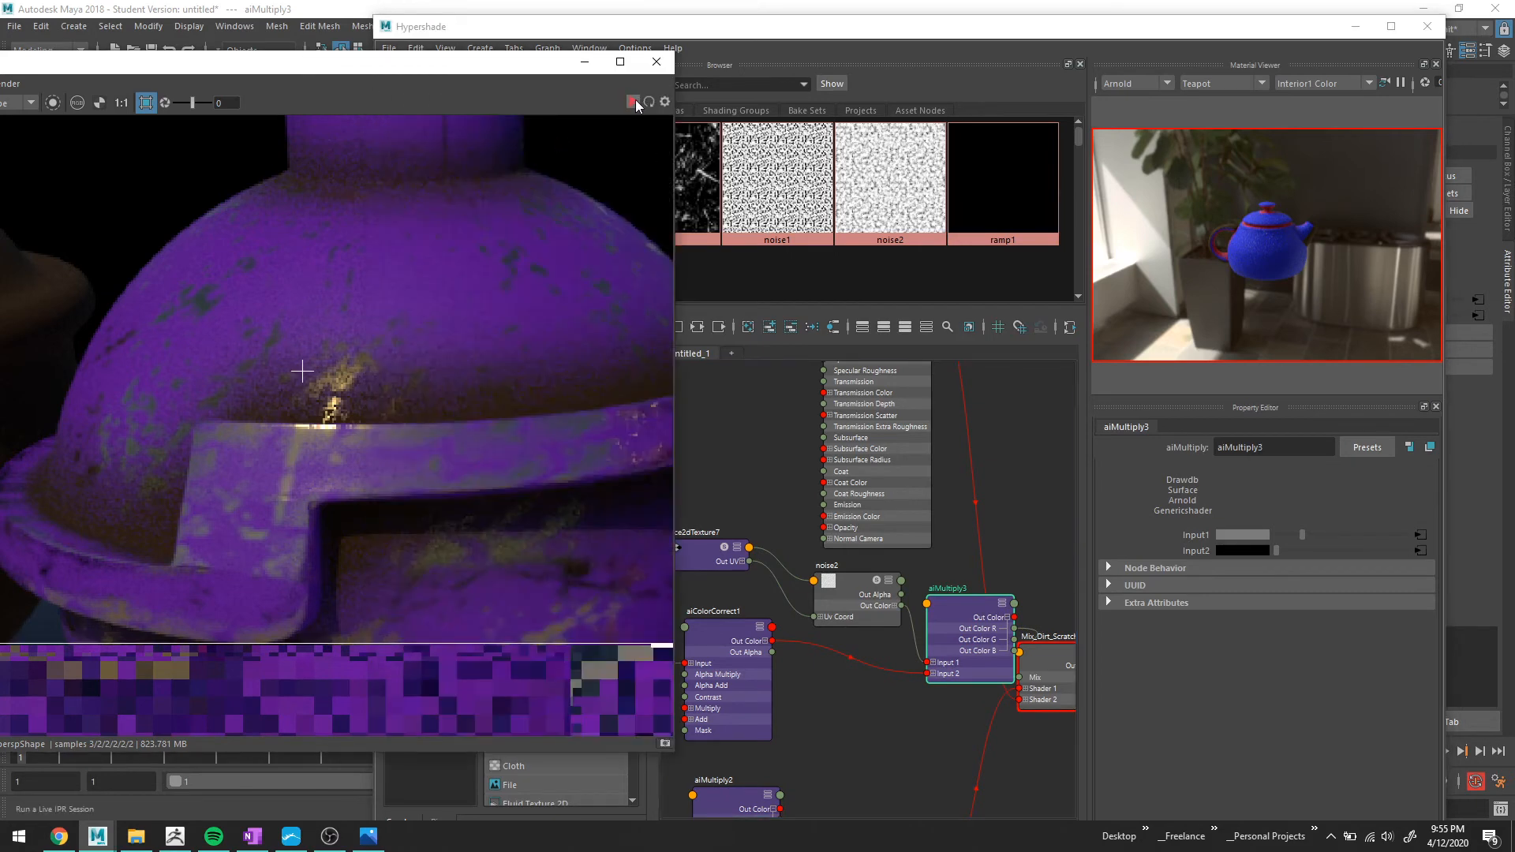
pyautogui.click(635, 101)
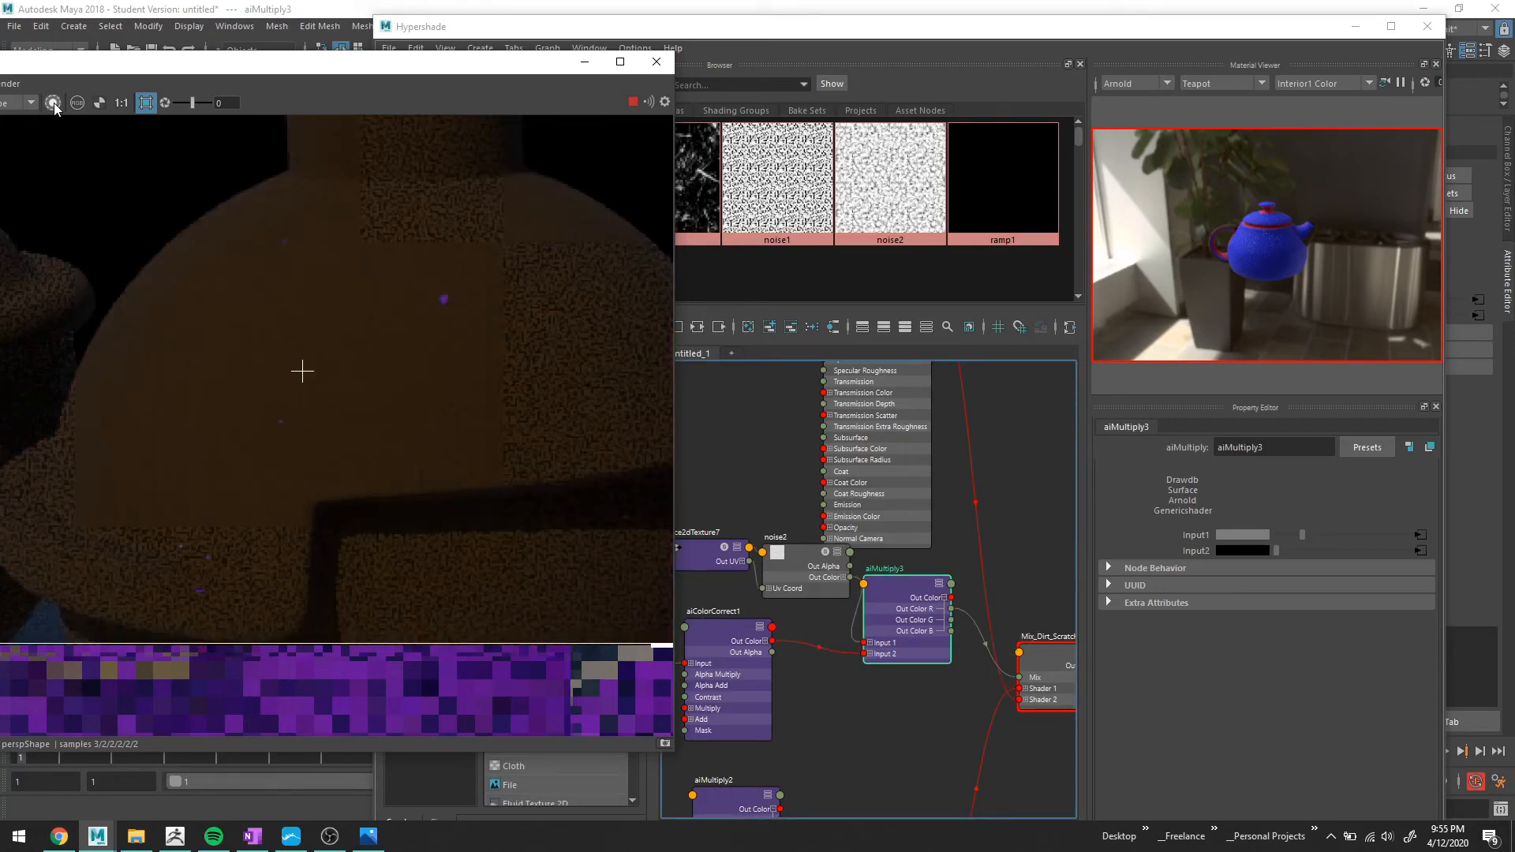
pyautogui.click(53, 103)
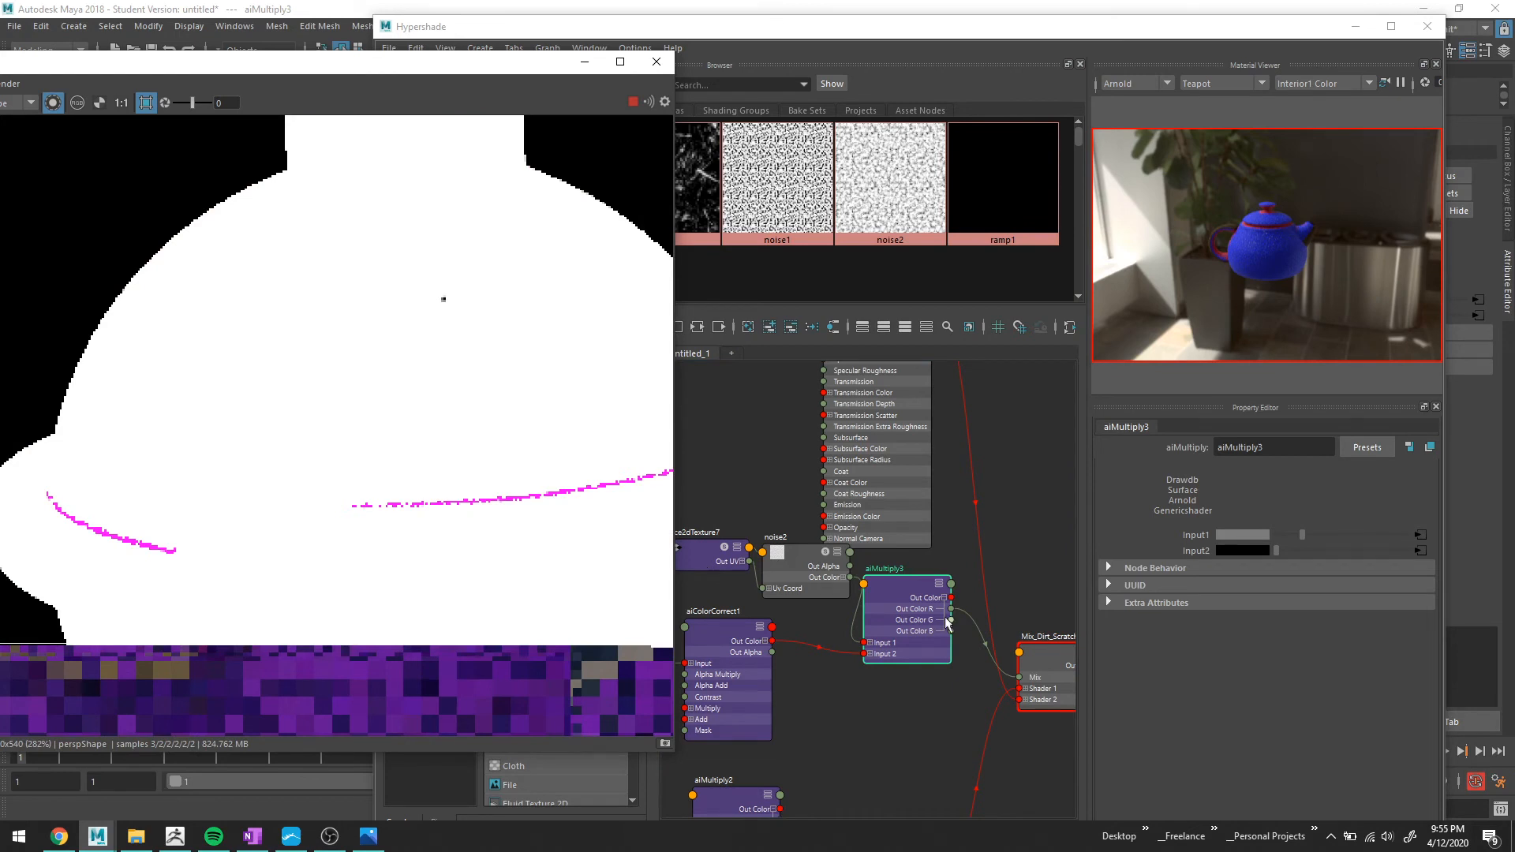
# Preview aiColorCorrect1 in isolation, then move aiCurvature1 into empty space above the other texture nodes.
pyautogui.click(737, 630)
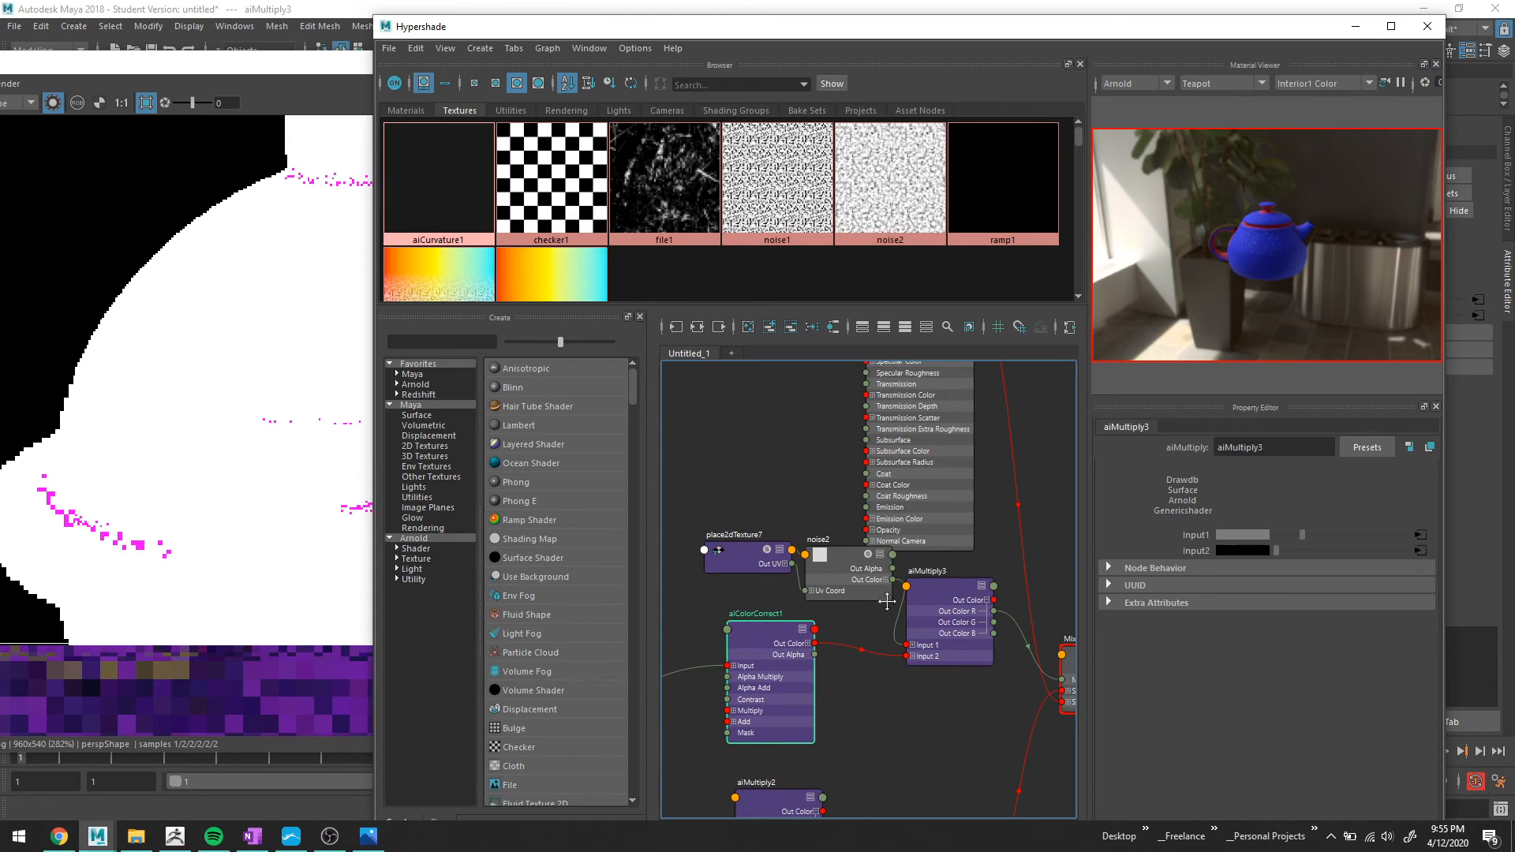
pyautogui.moveTo(887, 601); pyautogui.dragTo(987, 527, button='middle')
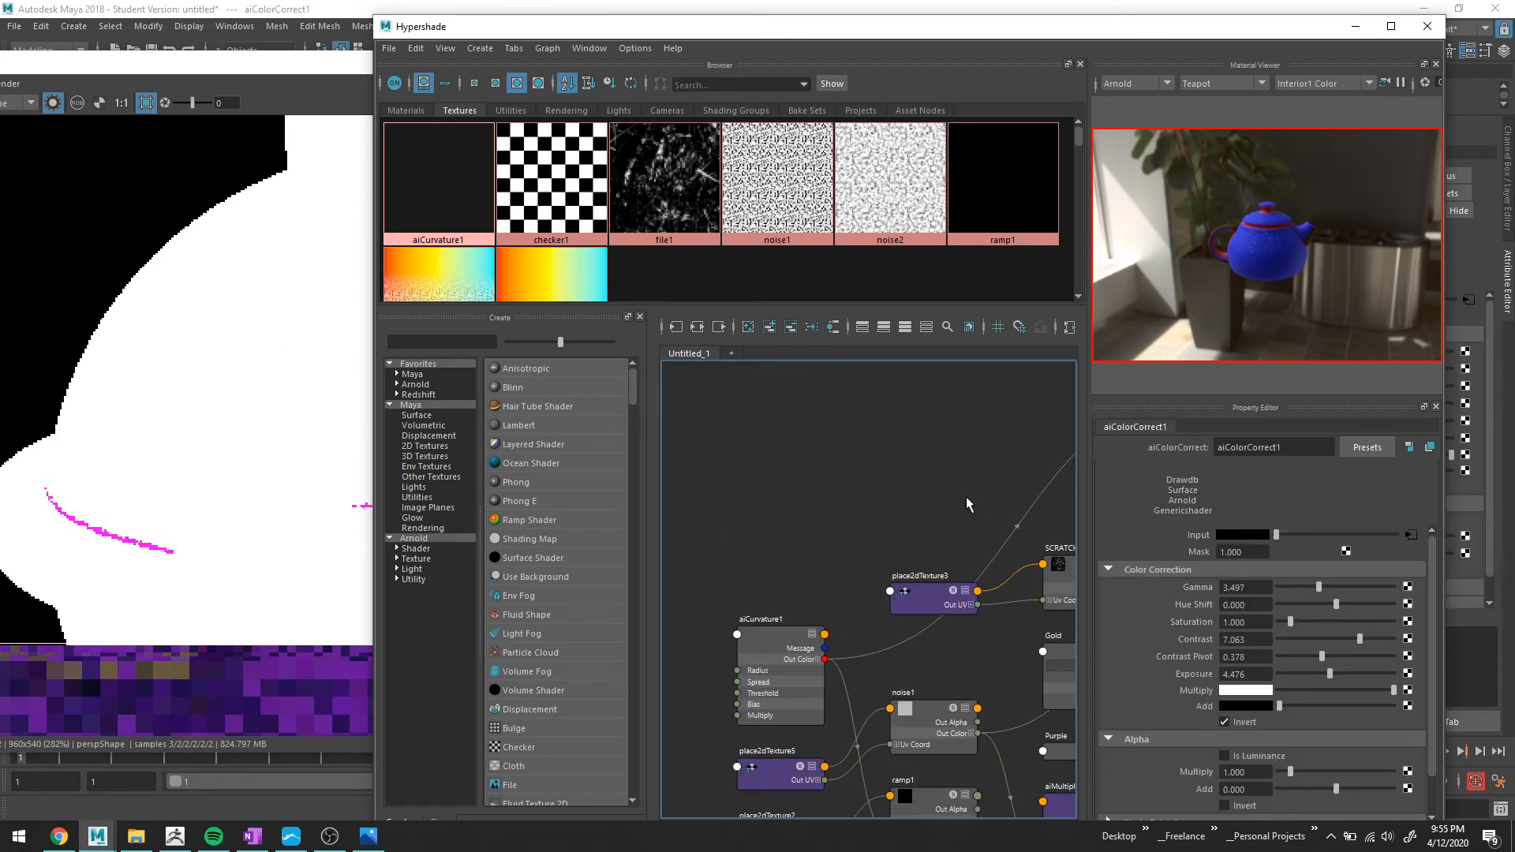
pyautogui.keyDown('alt'); pyautogui.moveTo(964, 496); pyautogui.dragTo(922, 490, button='middle'); pyautogui.keyUp('alt')
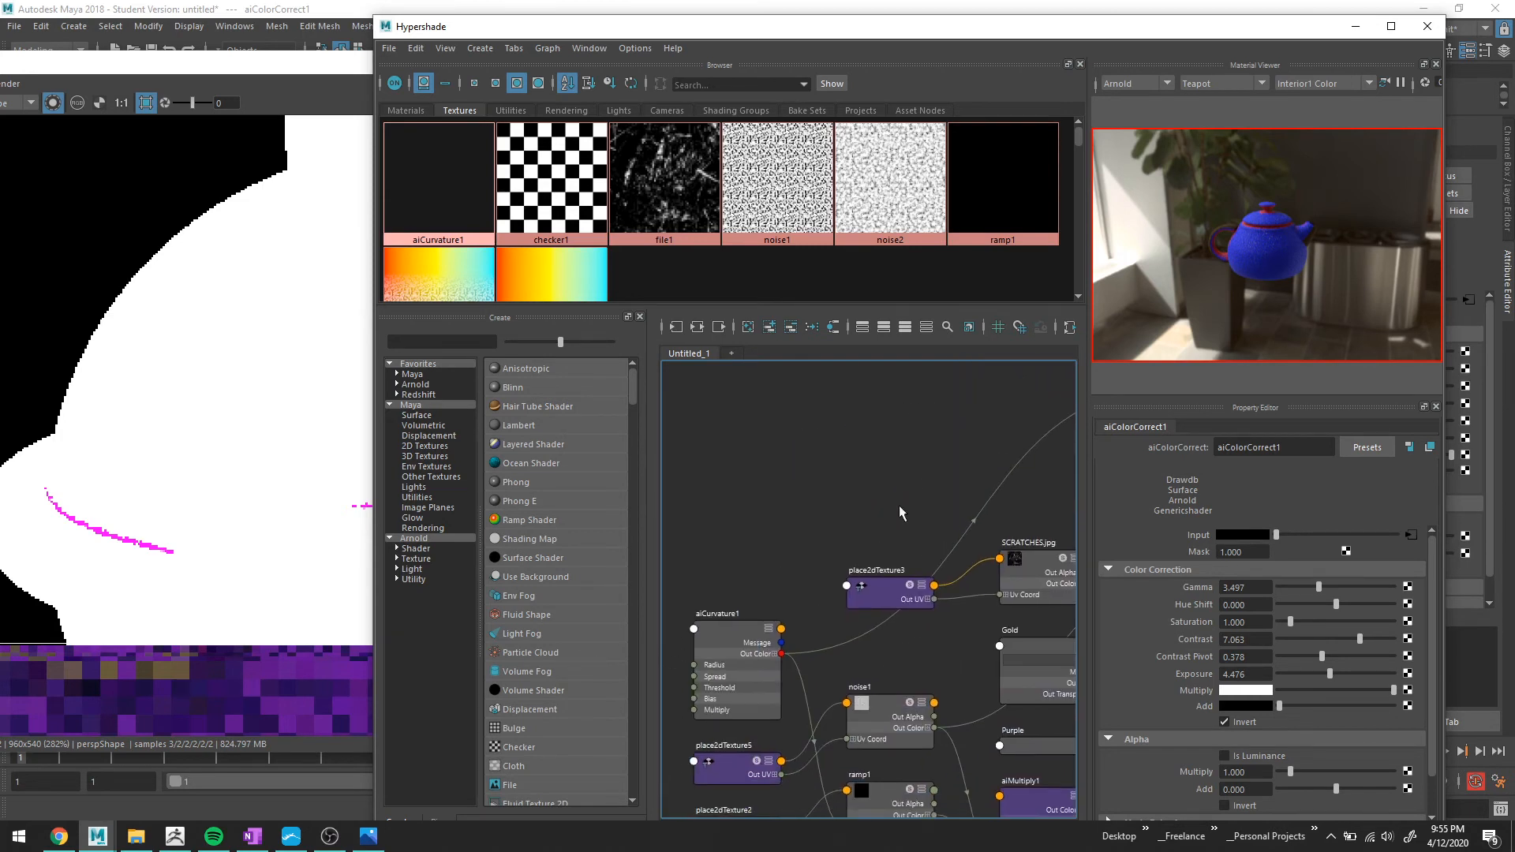
pyautogui.moveTo(704, 655); pyautogui.dragTo(631, 508)
pyautogui.keyDown('alt'); pyautogui.moveTo(866, 546); pyautogui.dragTo(1006, 567, button='middle'); pyautogui.keyUp('alt')
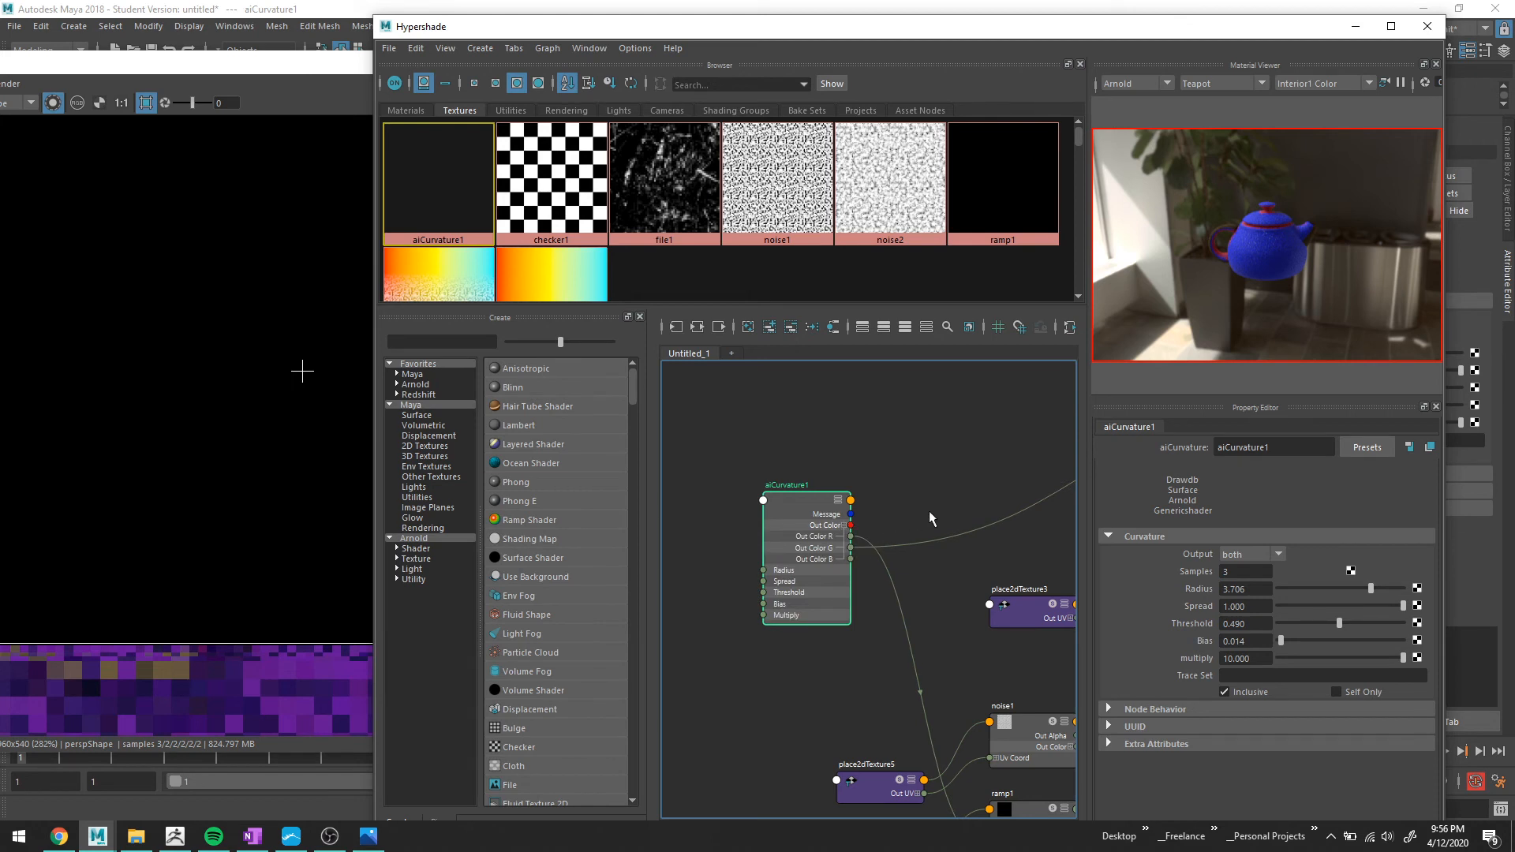
# Show the full render again, connect aiMultiply3's green output to Mix_Dirt_Scratch's Mix, and turn off Invert on aiColorCorrect1.
pyautogui.keyDown('alt'); pyautogui.moveTo(923, 511); pyautogui.dragTo(669, 566, button='middle'); pyautogui.keyUp('alt')
pyautogui.keyDown('alt'); pyautogui.moveTo(937, 536); pyautogui.dragTo(730, 565, button='middle'); pyautogui.keyUp('alt')
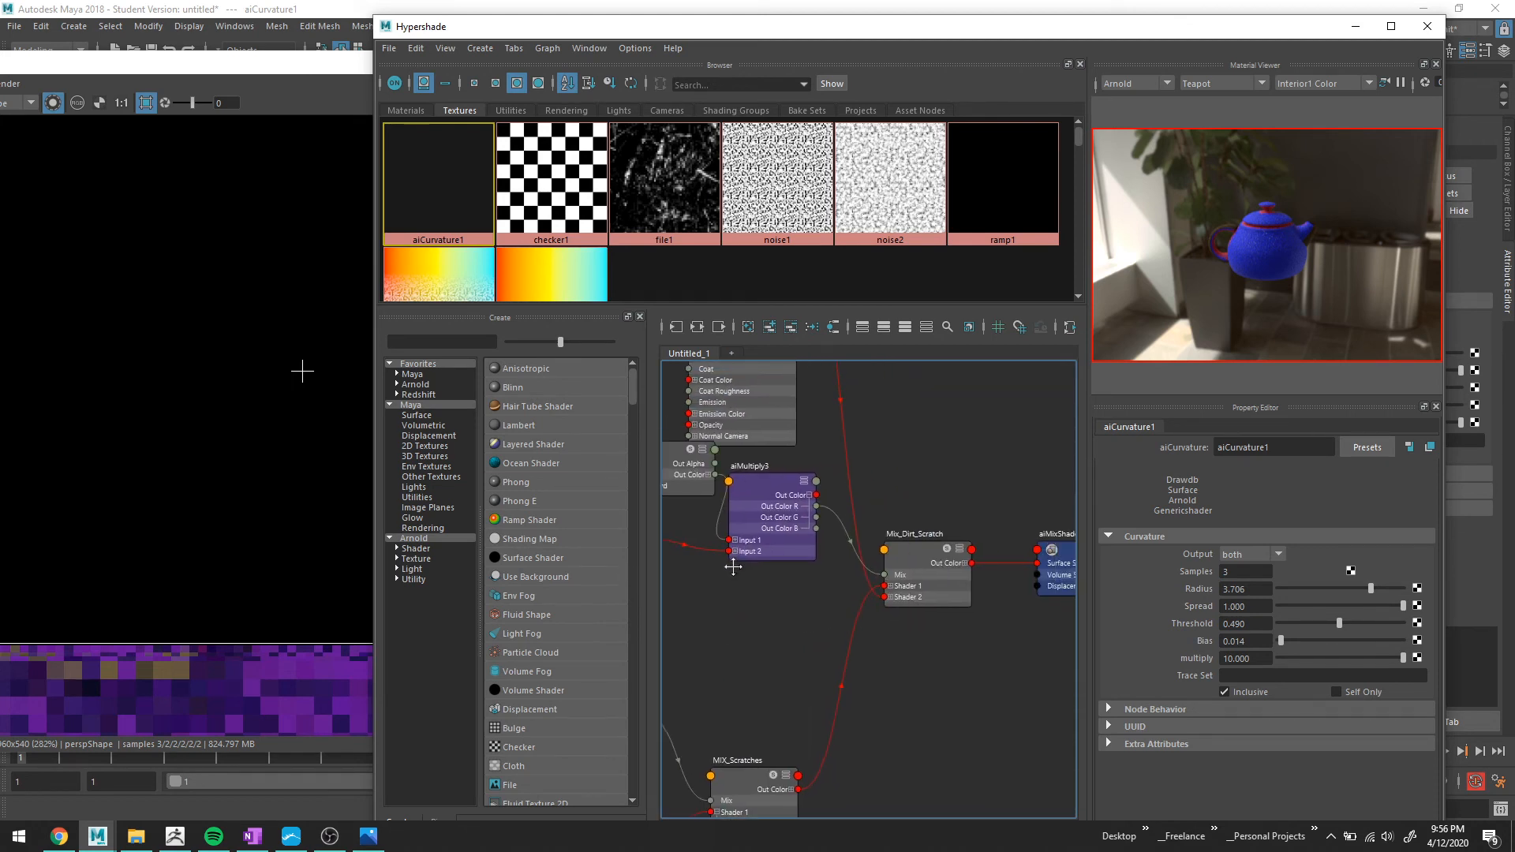
pyautogui.scroll(2, 825, 521)
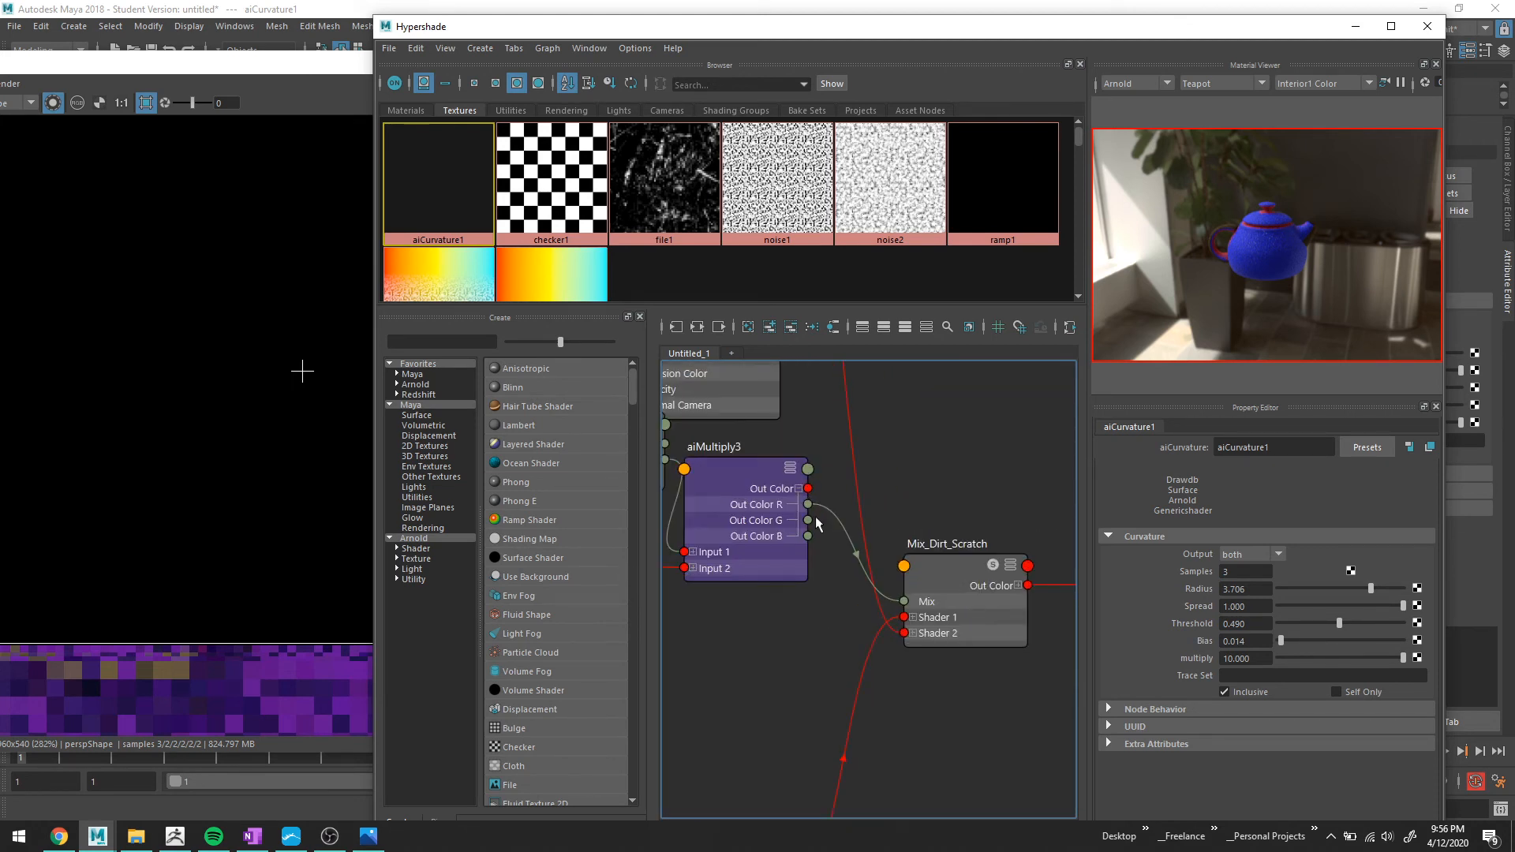
pyautogui.click(53, 102)
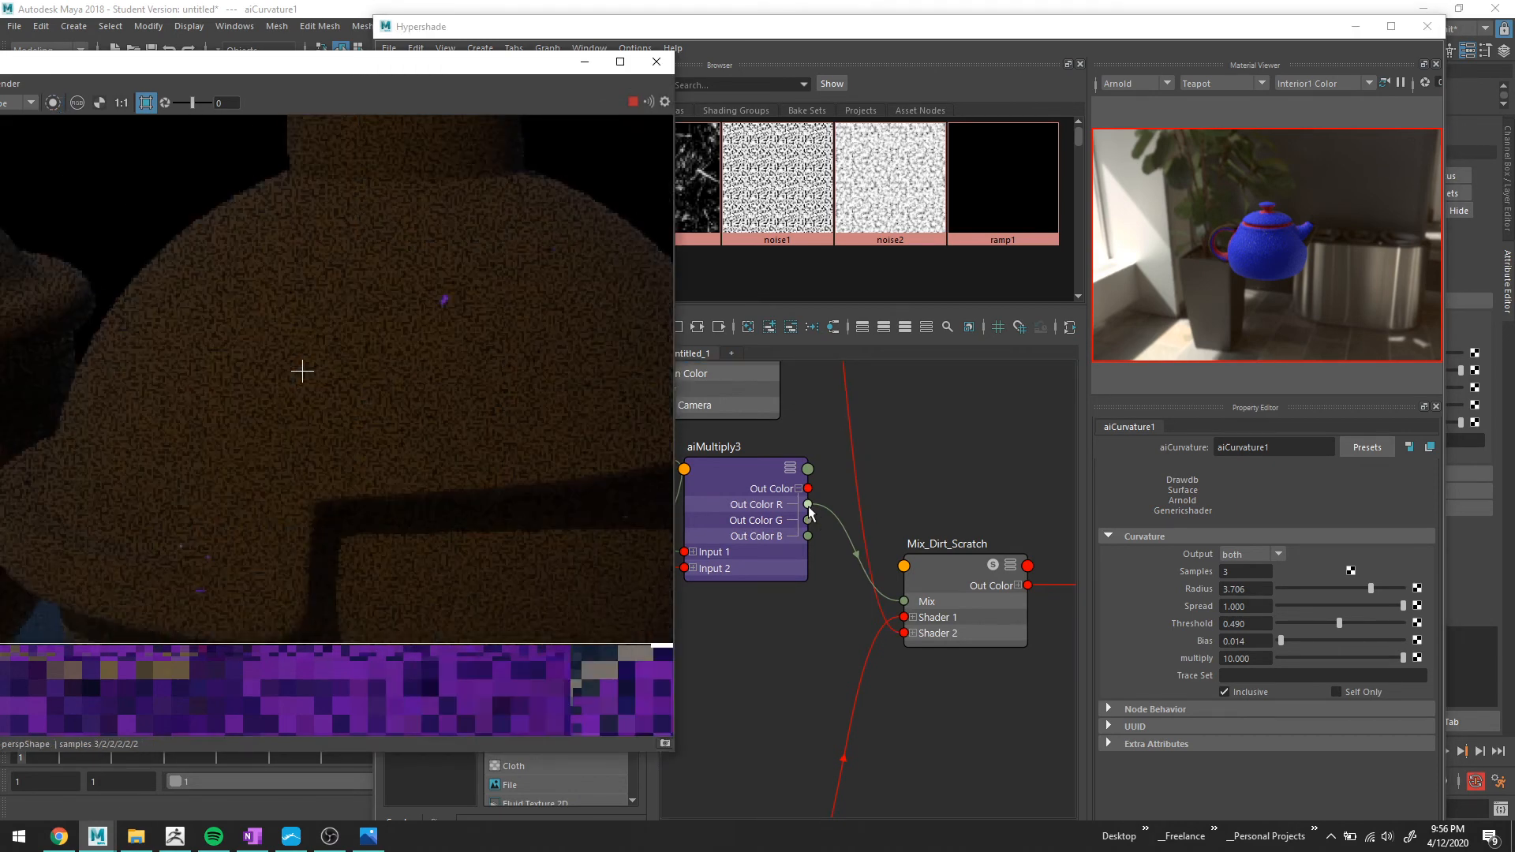
pyautogui.moveTo(808, 520); pyautogui.dragTo(914, 611)
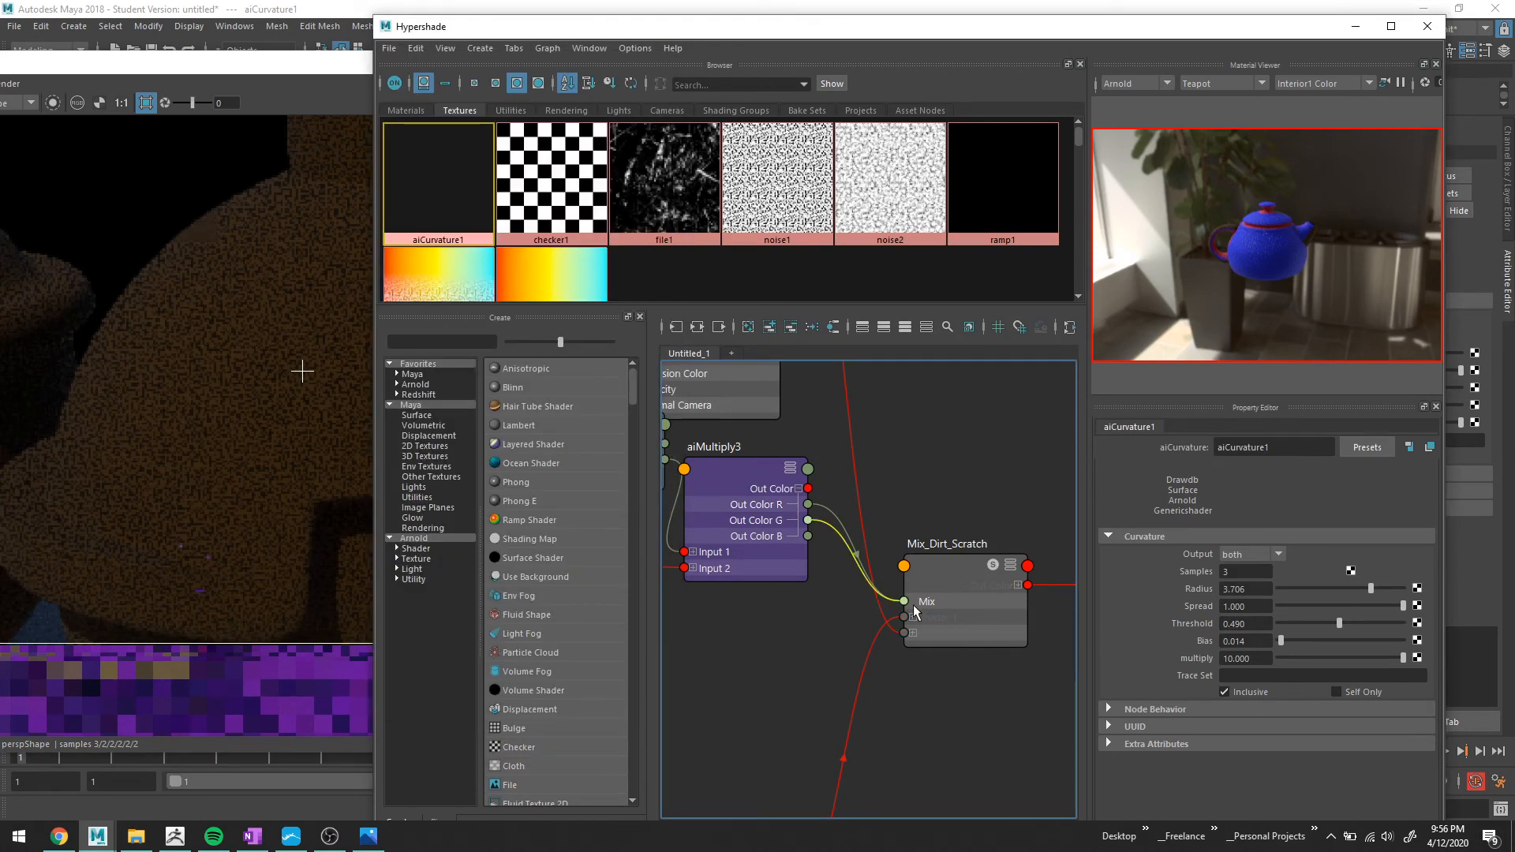
pyautogui.moveTo(913, 605); pyautogui.dragTo(913, 605)
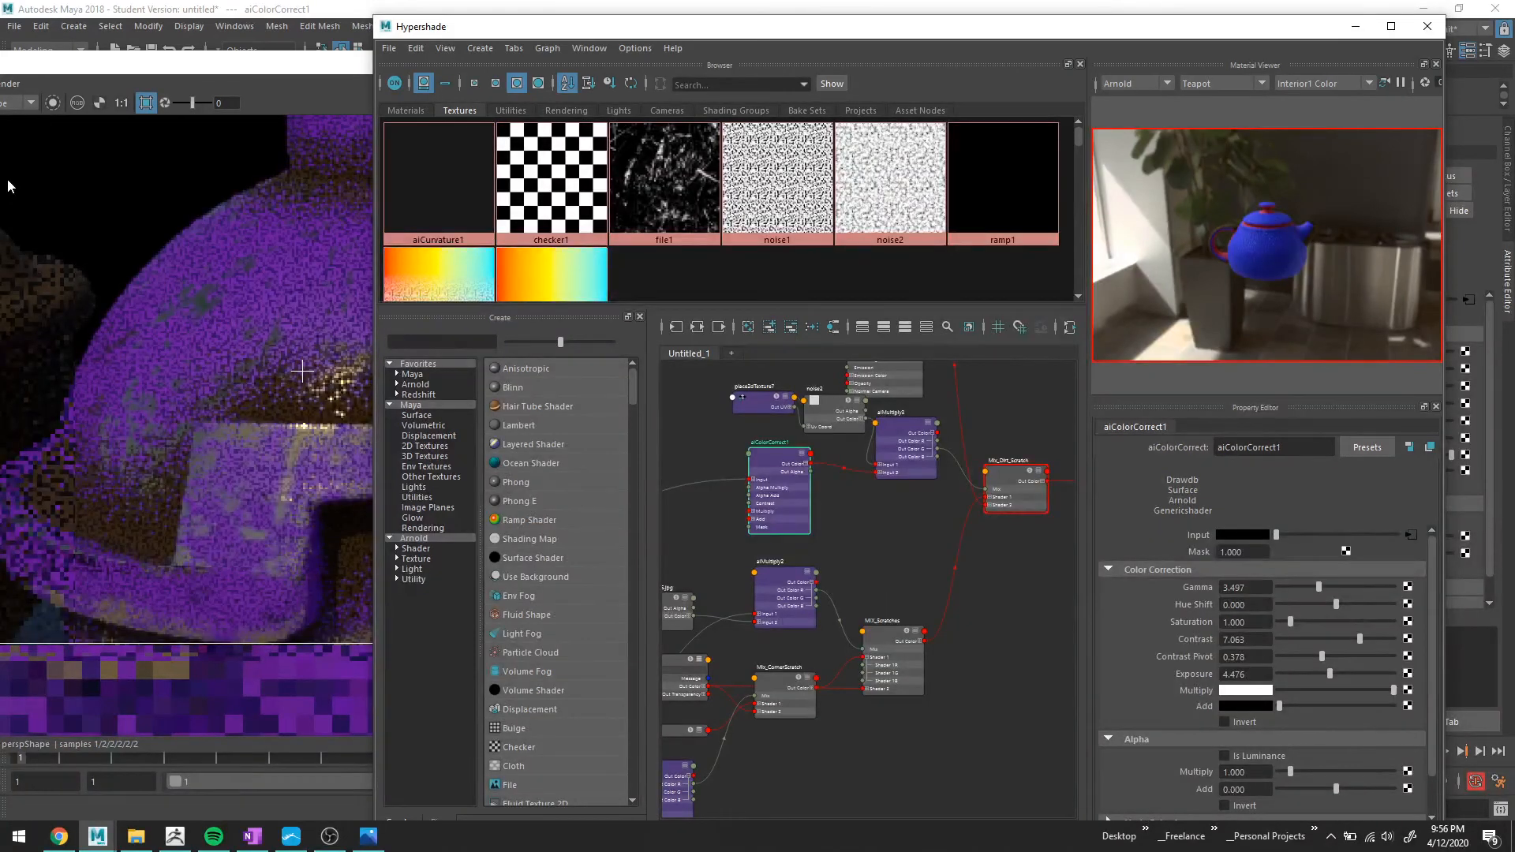
# Examine the dirt in the full render and compare it with the isolated output of aiMultiply3.
pyautogui.moveTo(180, 66); pyautogui.dragTo(167, 49)
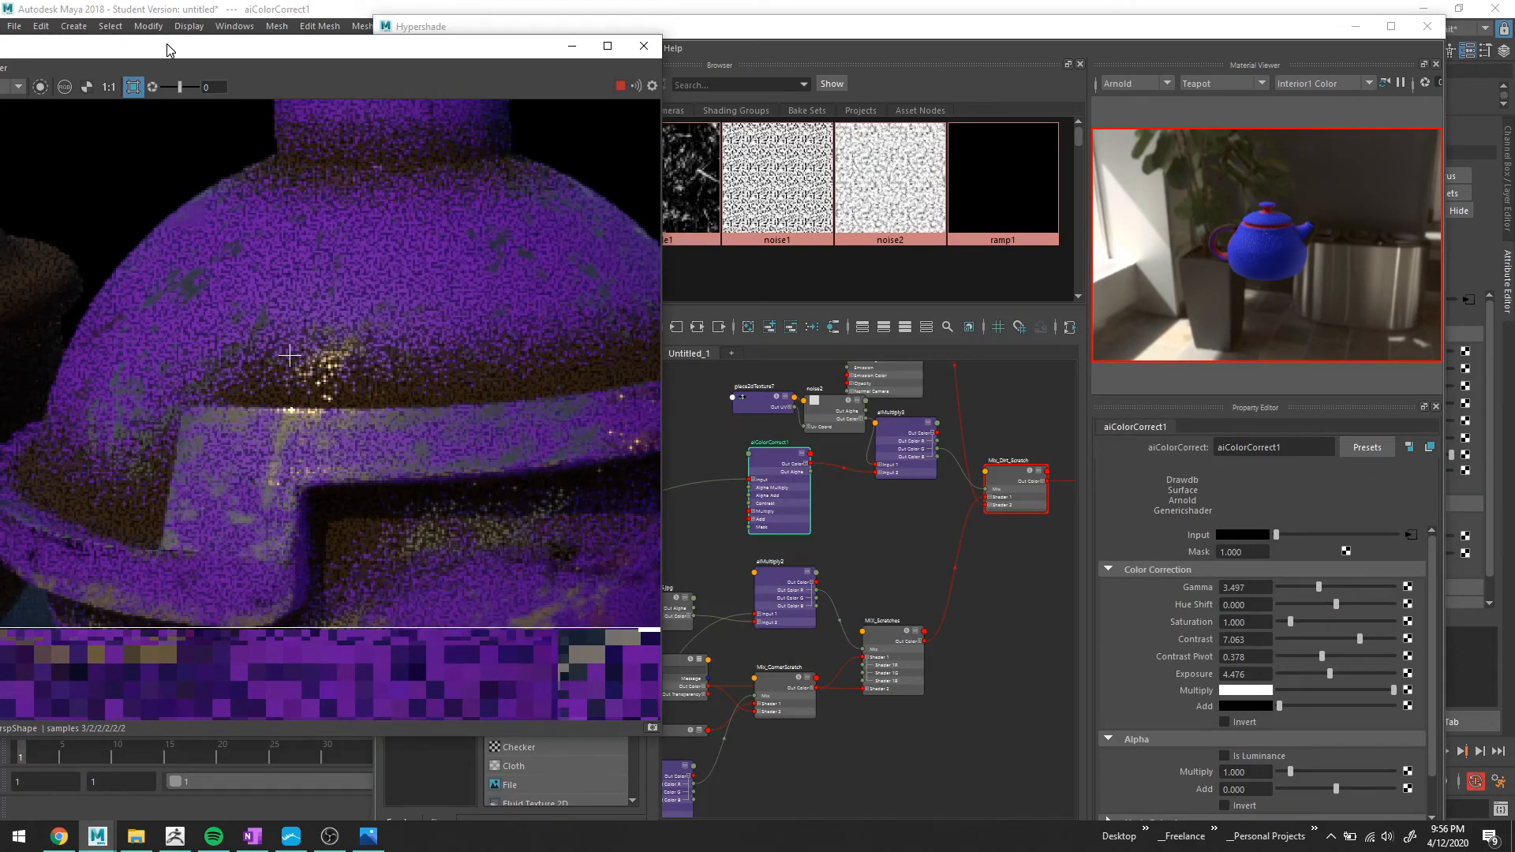
pyautogui.scroll(-3, 499, 373)
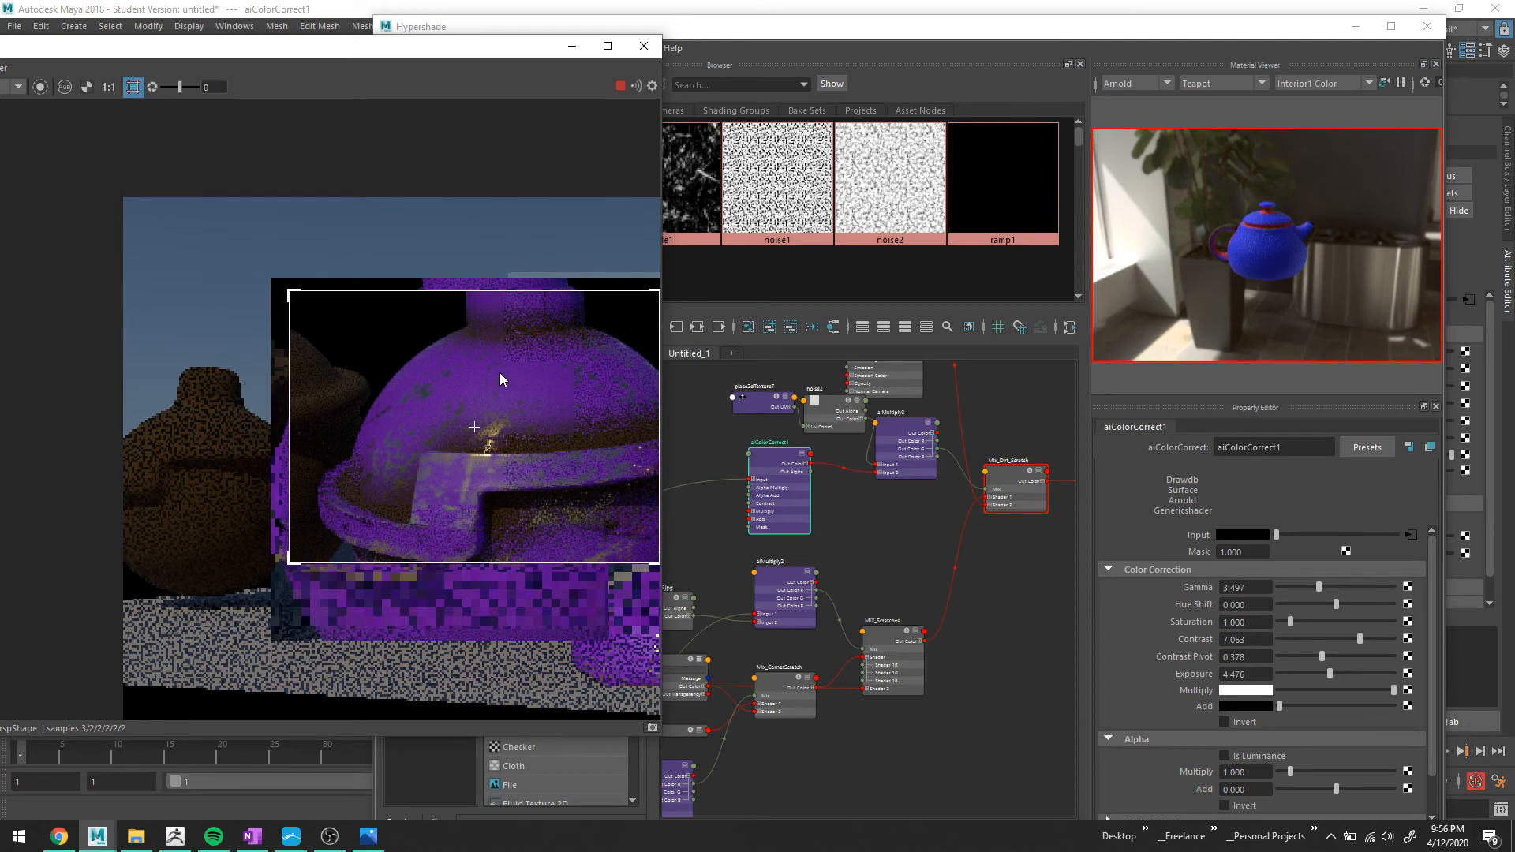
pyautogui.scroll(1, 500, 373)
pyautogui.click(914, 409)
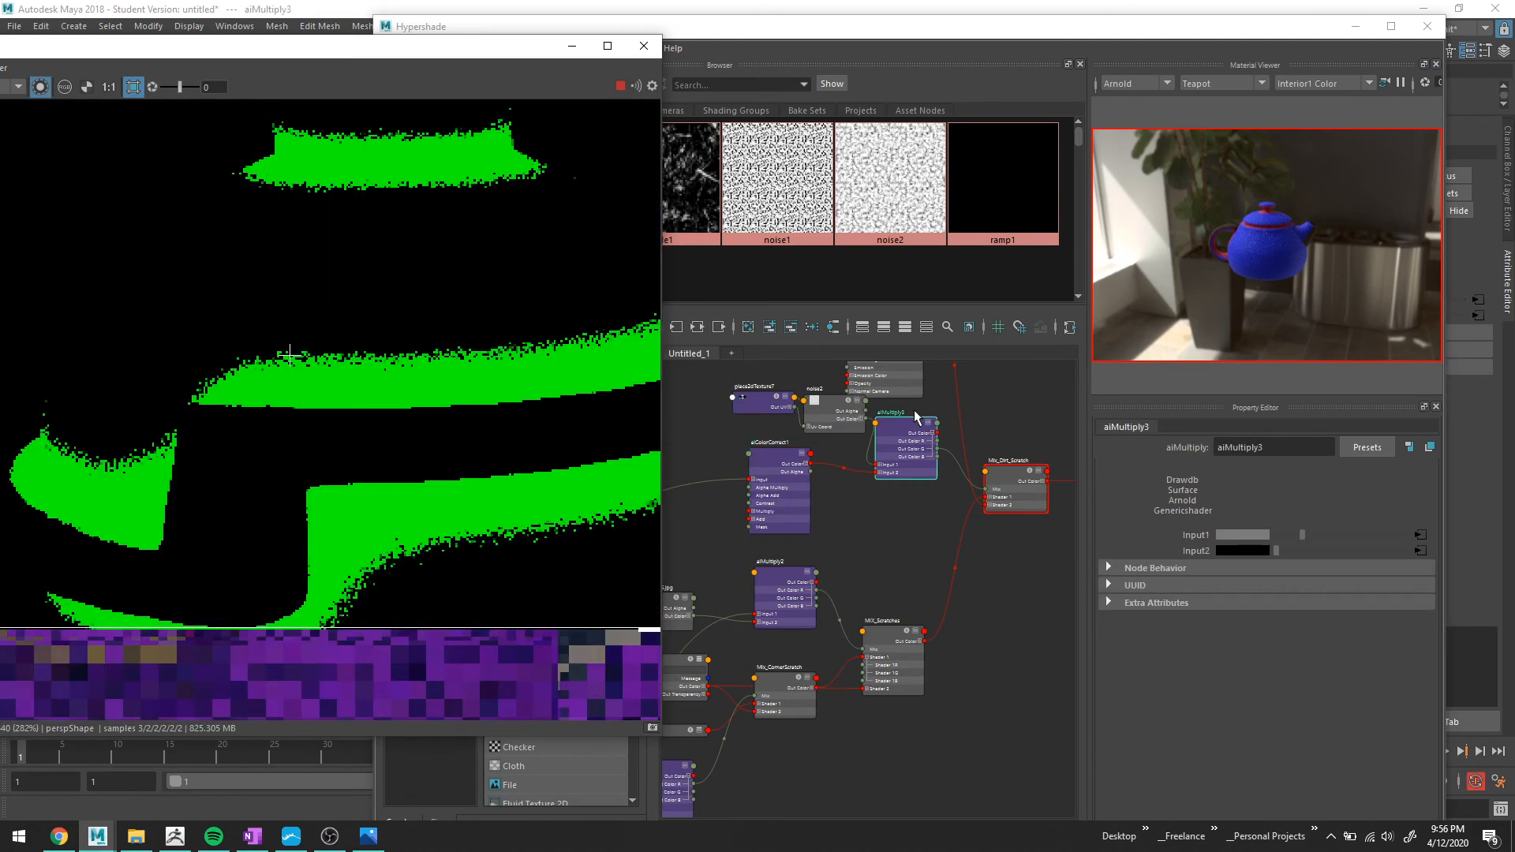
pyautogui.scroll(2, 914, 409)
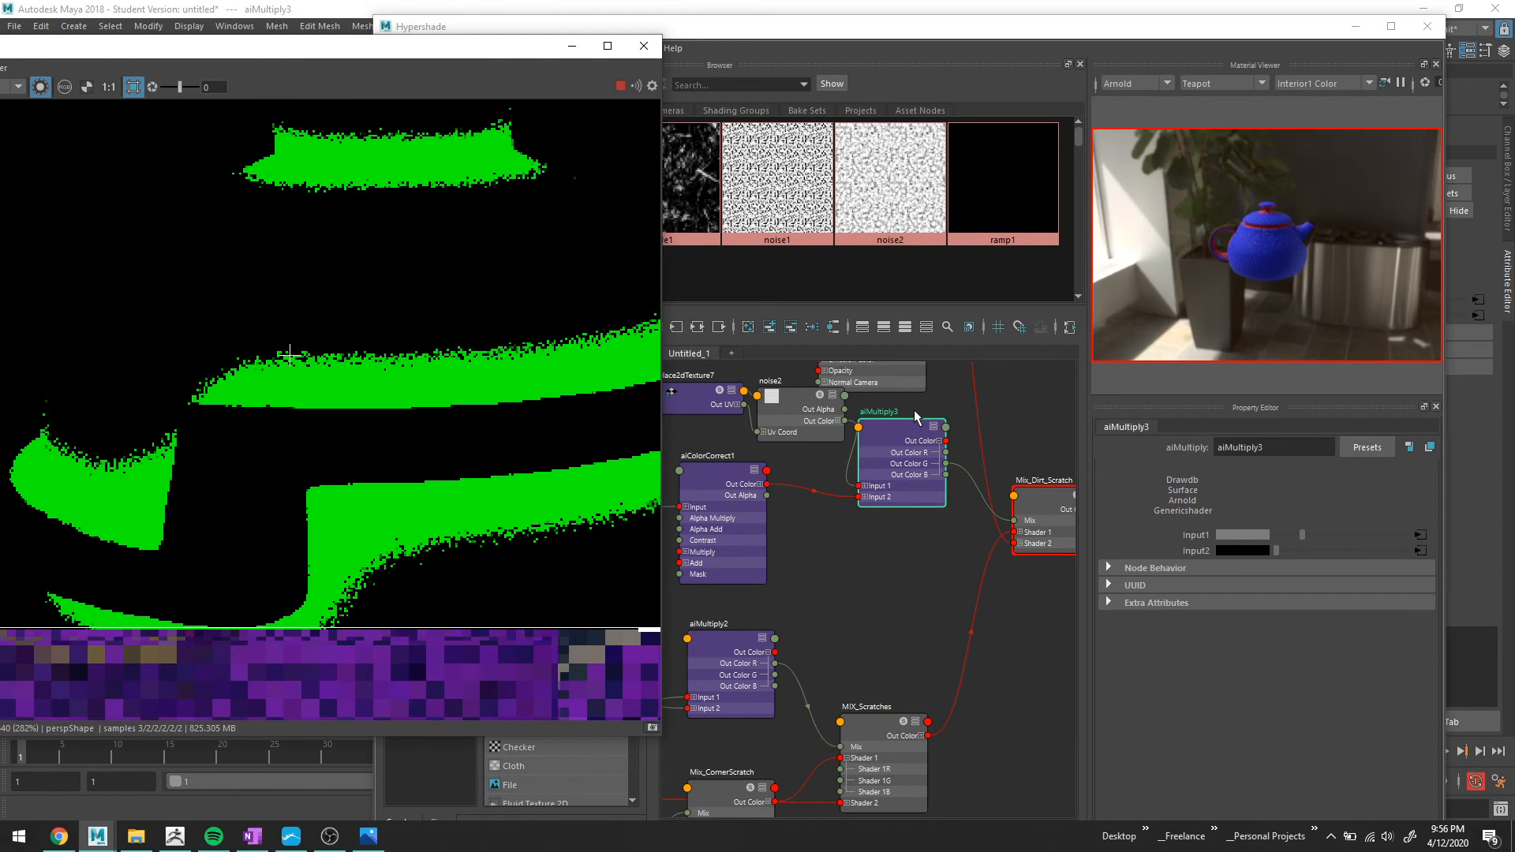
# Set noise2's frequency ratio to 1, time to about 0.531 and amplitude to about 0.126, keeping the threshold at 0.
pyautogui.moveTo(1301, 600); pyautogui.dragTo(1211, 604)
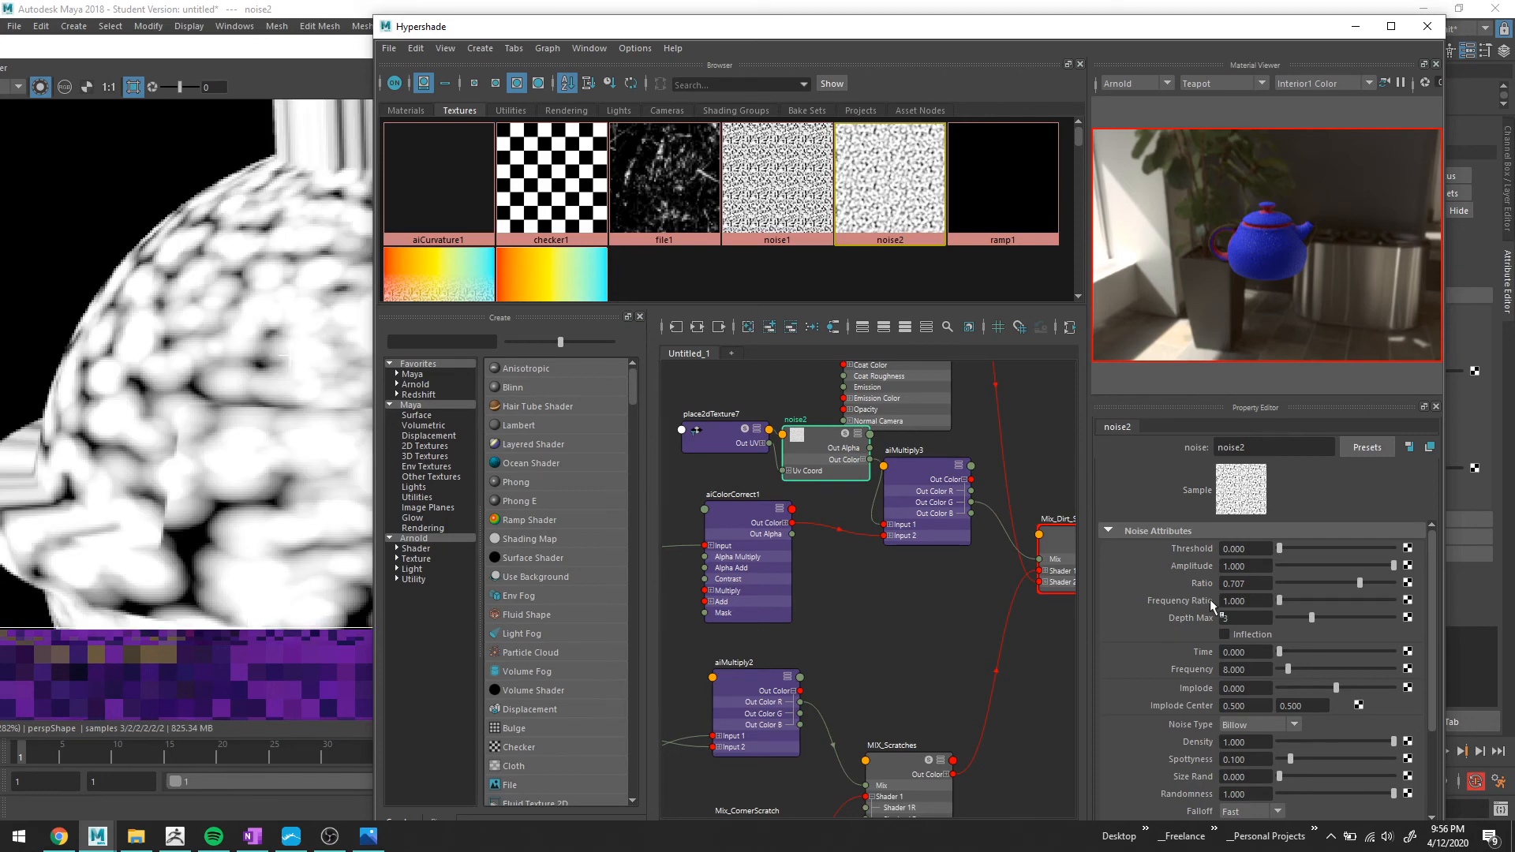
pyautogui.moveTo(1280, 654); pyautogui.dragTo(1339, 651)
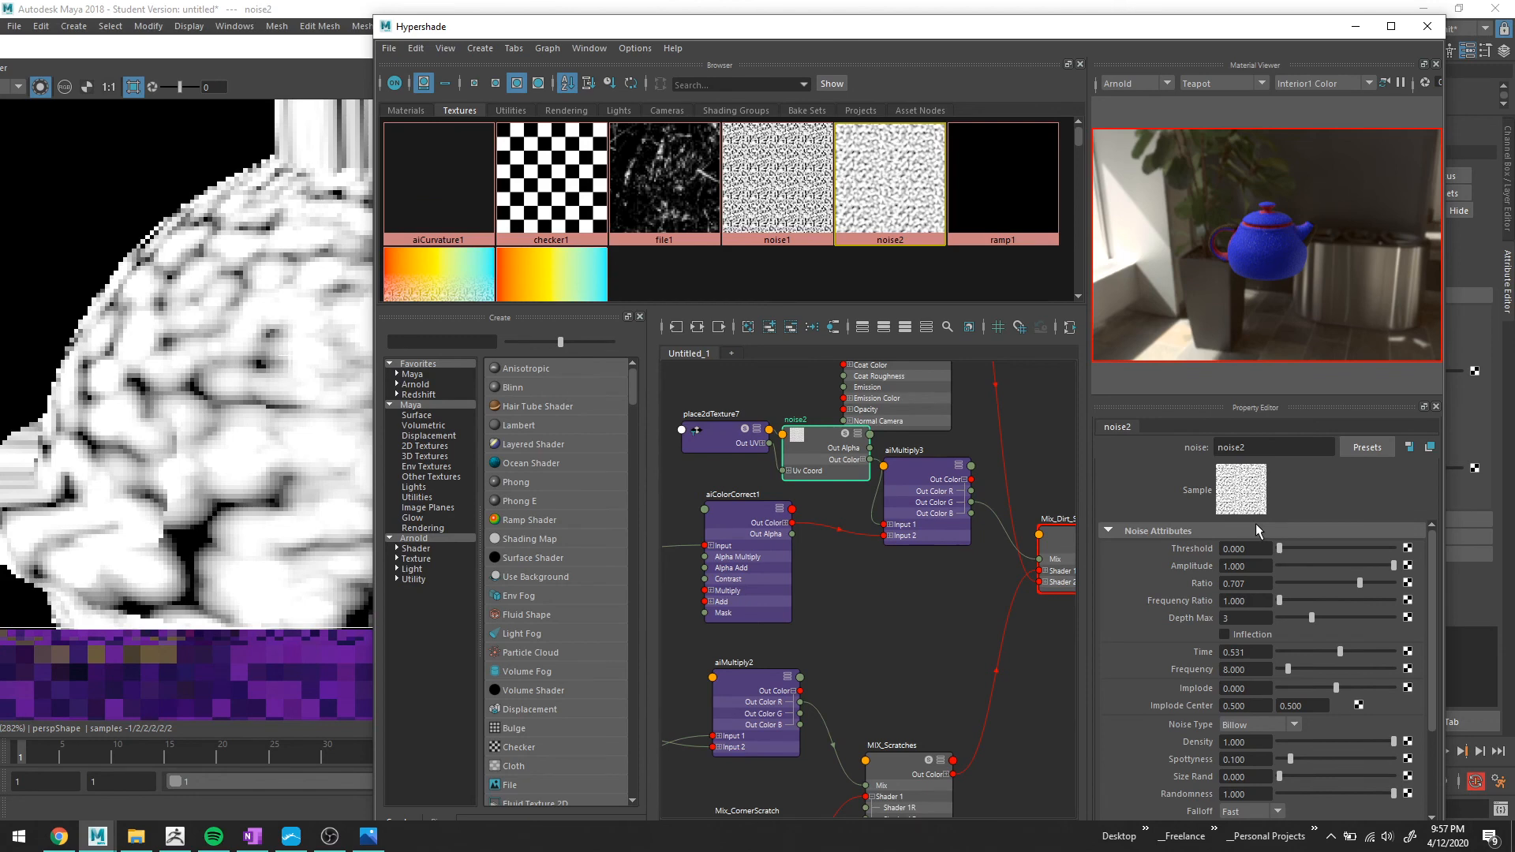
pyautogui.moveTo(1279, 548)
pyautogui.mouseDown()
pyautogui.moveTo(1294, 547)
pyautogui.moveTo(1277, 551)
pyautogui.mouseUp()
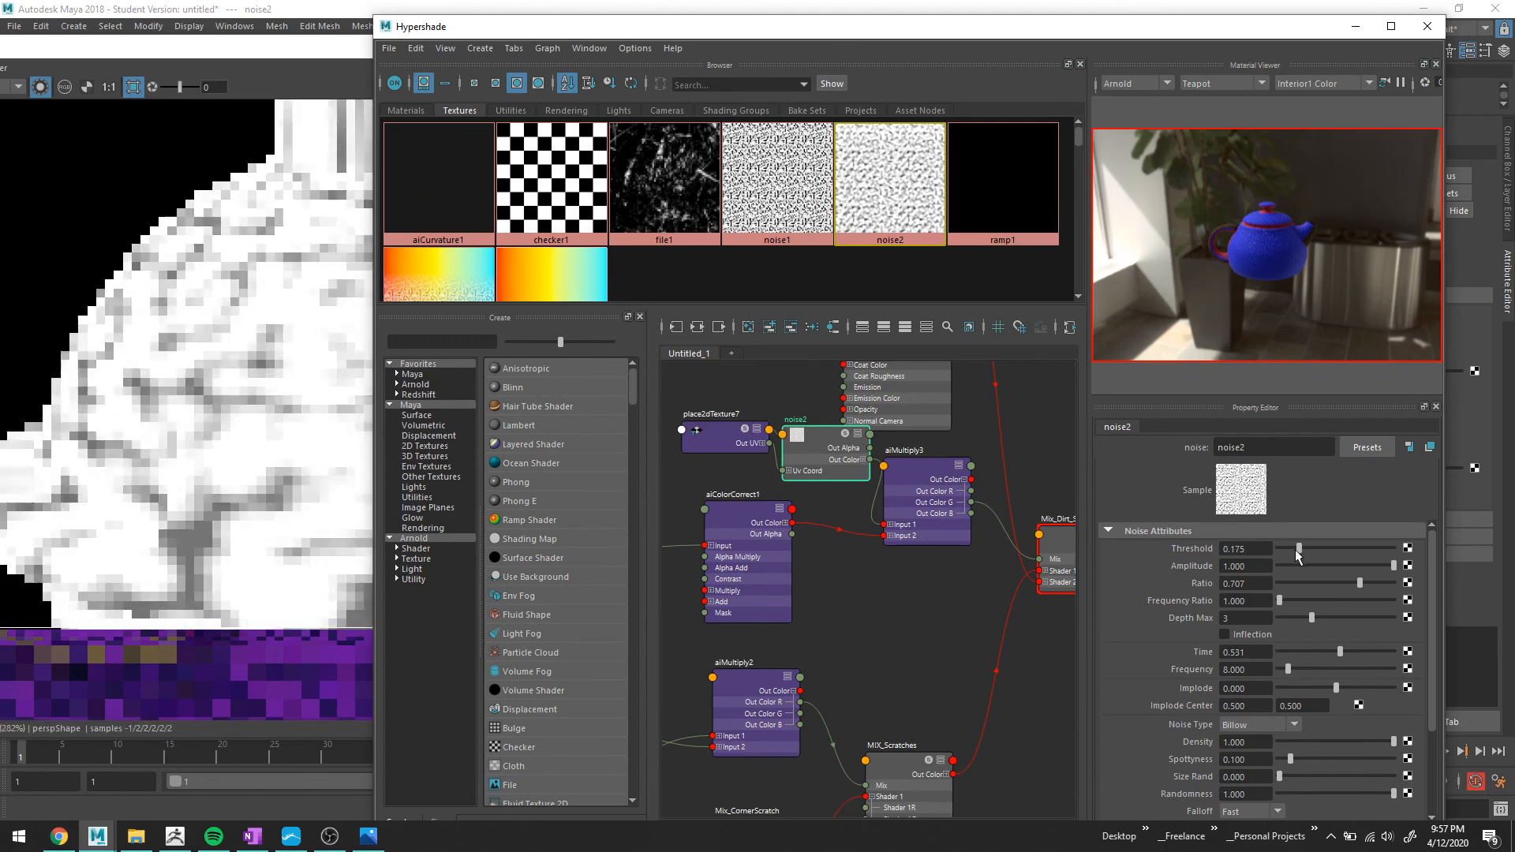
pyautogui.moveTo(1394, 566); pyautogui.dragTo(1295, 597)
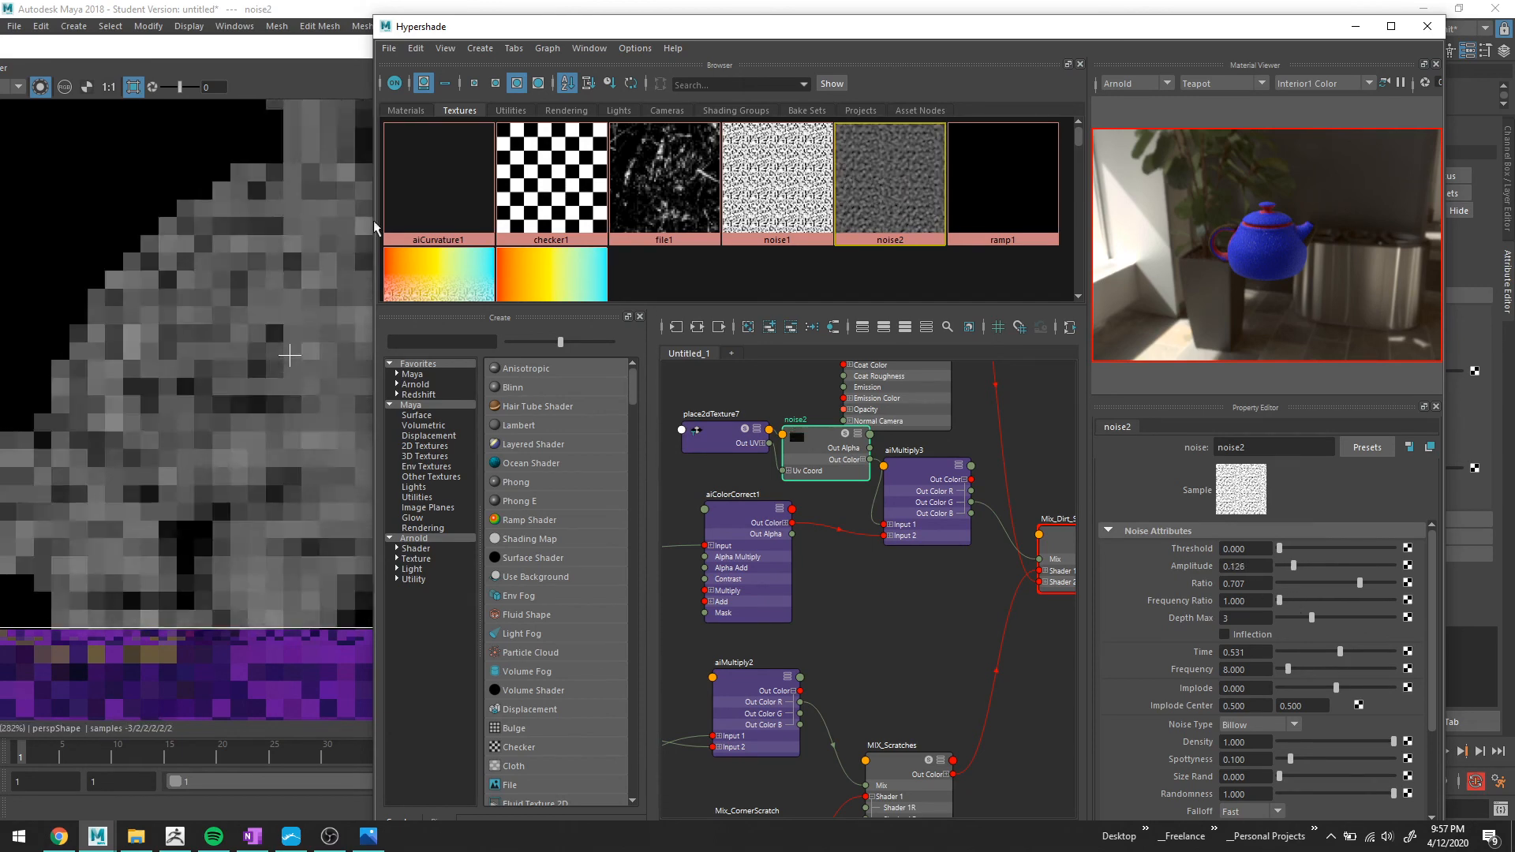
# Lower aiColorCorrect1's exposure to about 0.839 and check the effect on the isolated aiMultiply3 output.
pyautogui.click(913, 471)
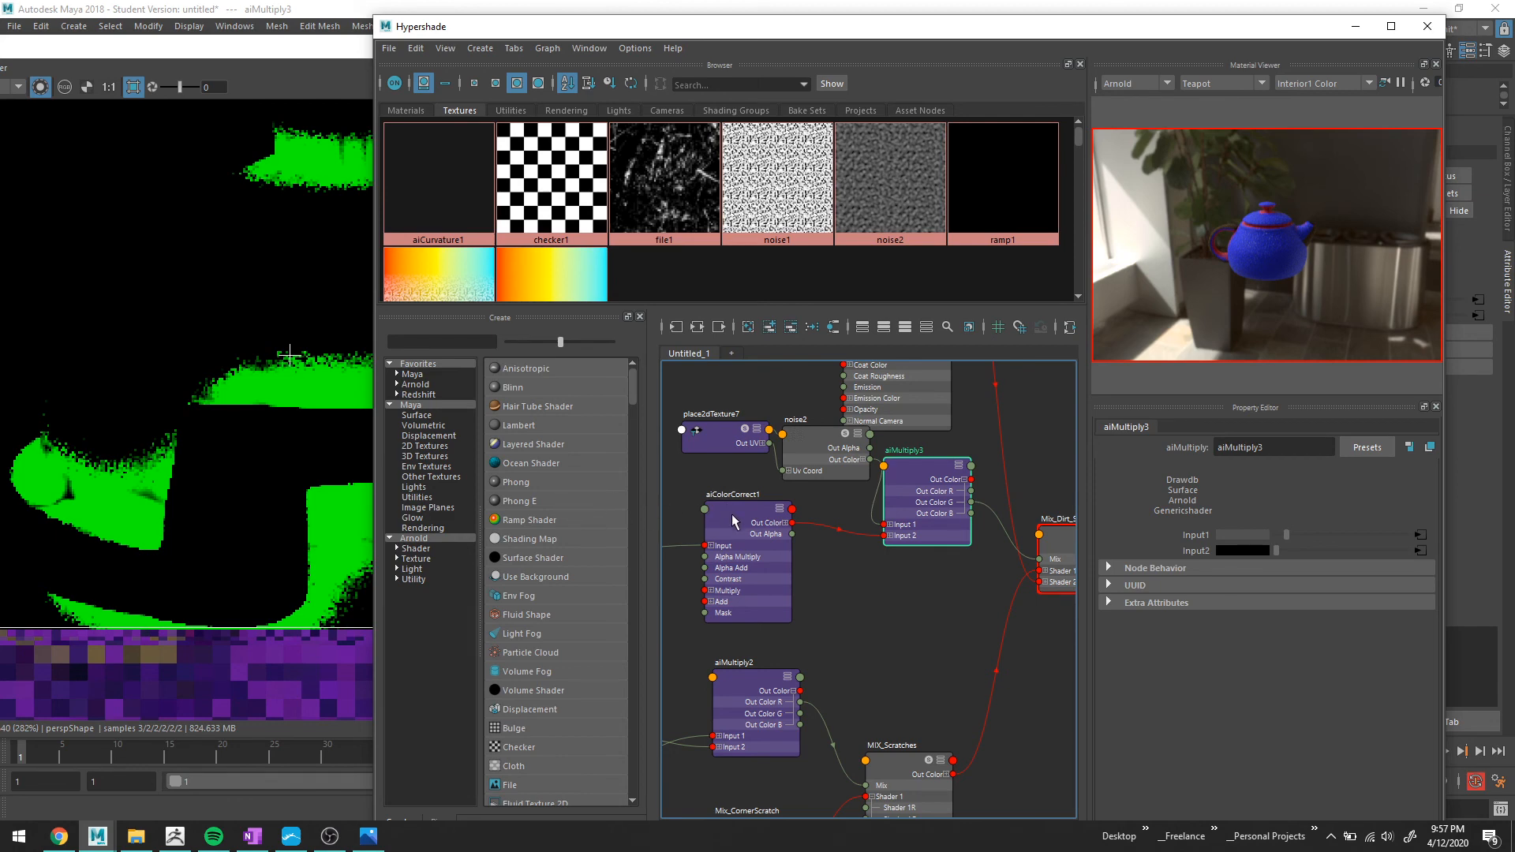
pyautogui.click(754, 527)
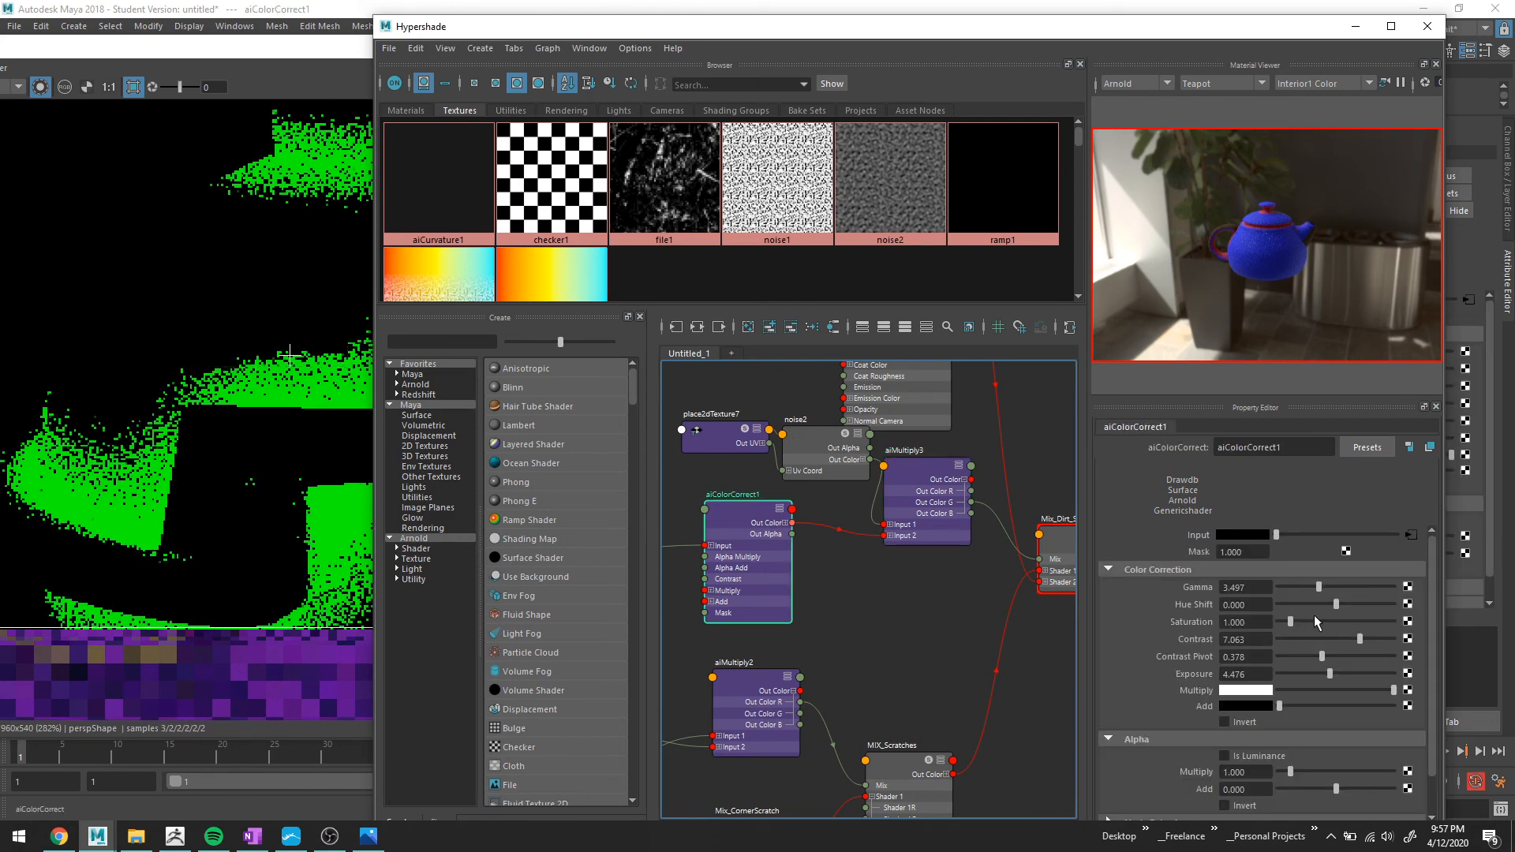
pyautogui.moveTo(1328, 675); pyautogui.dragTo(1288, 677)
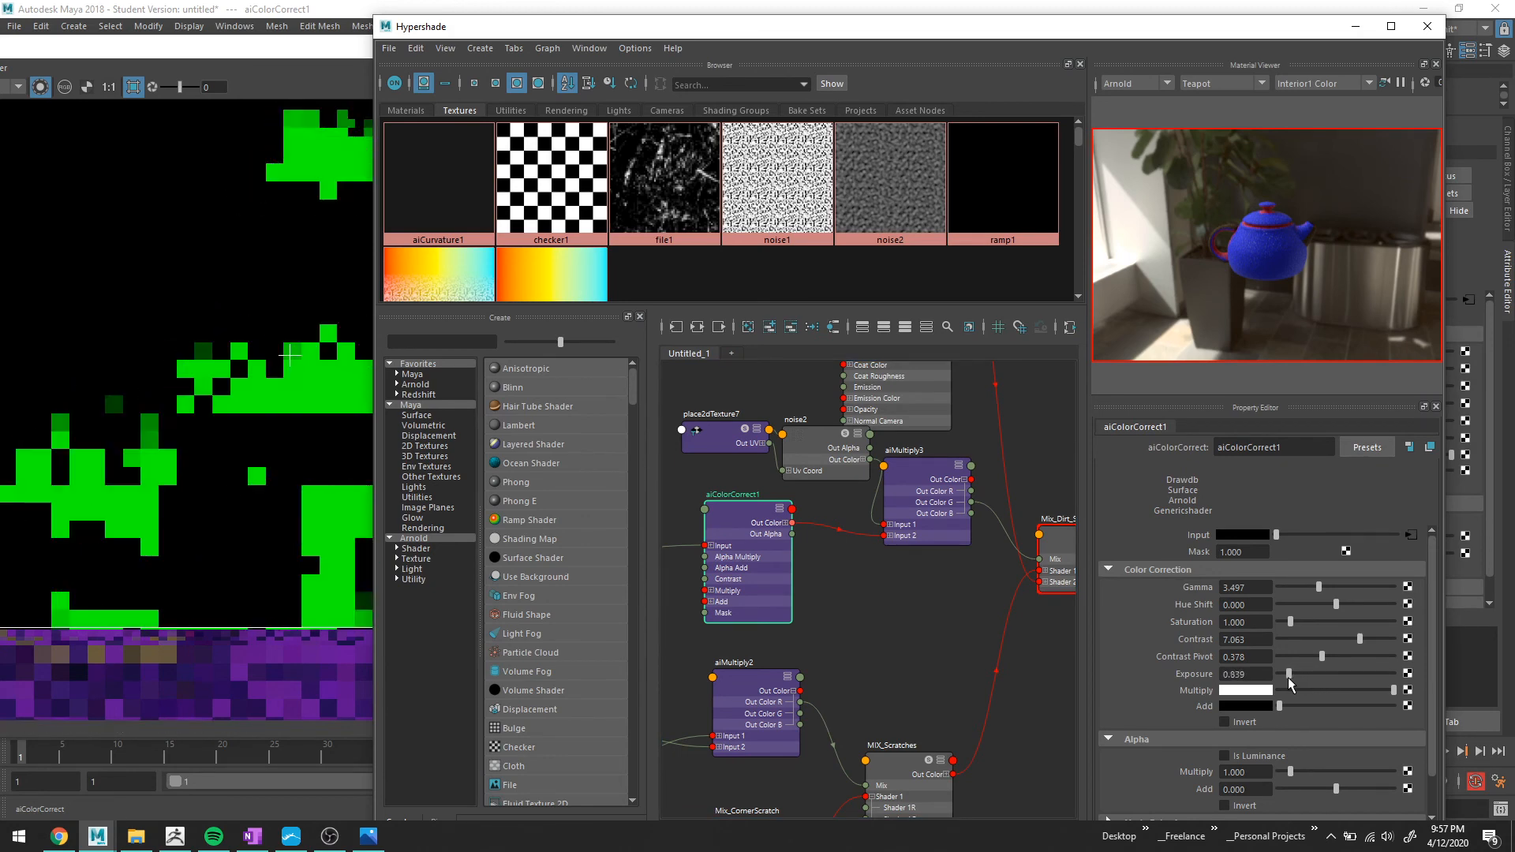
pyautogui.click(919, 471)
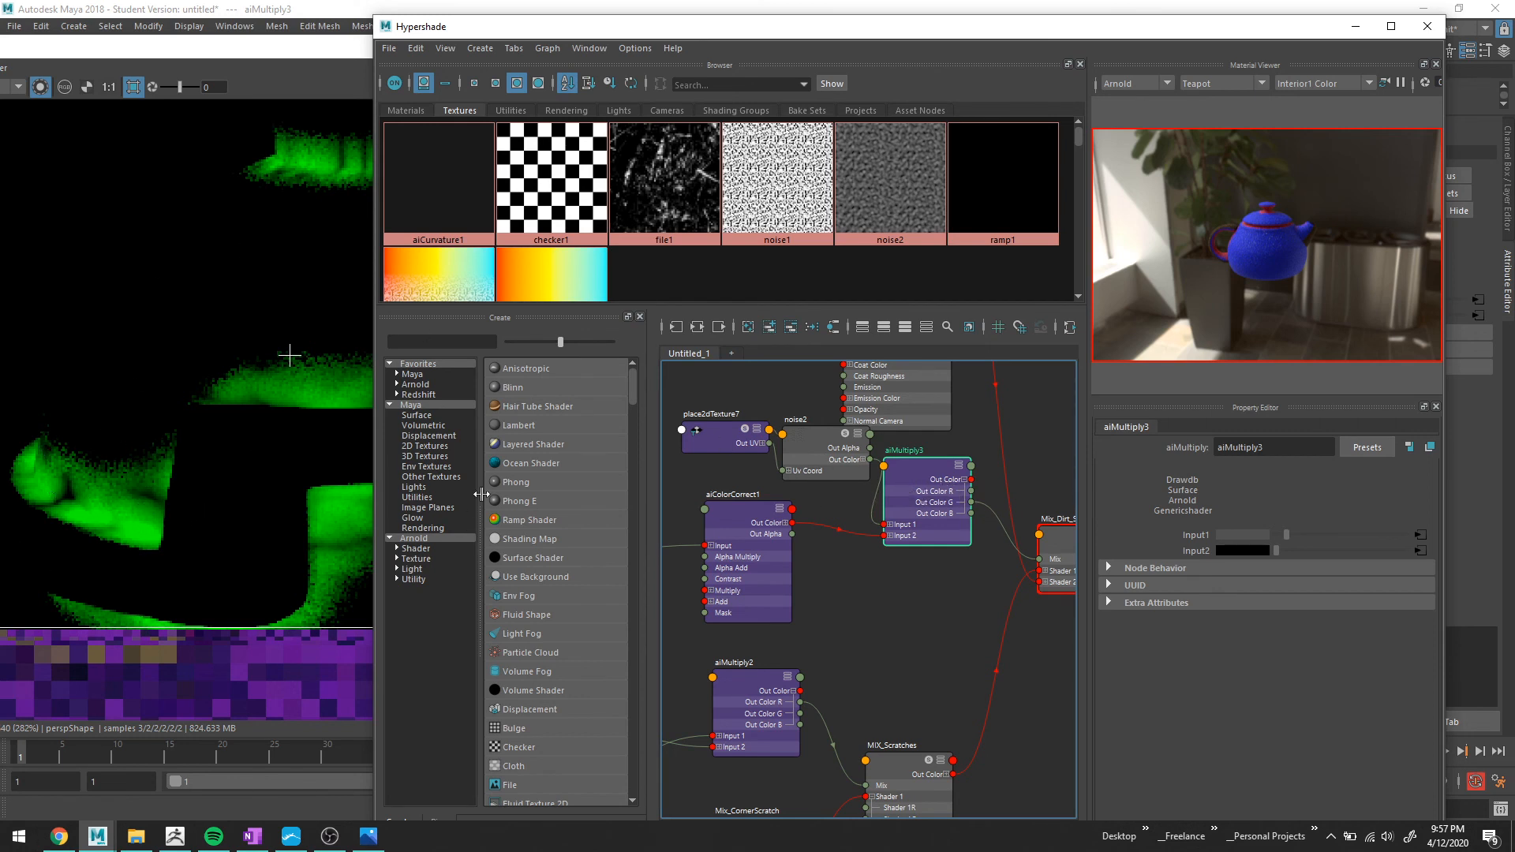
# Preview Mix_Dirt_Scratch in isolation and examine the dirt across the rendered helmet.
pyautogui.click(1050, 546)
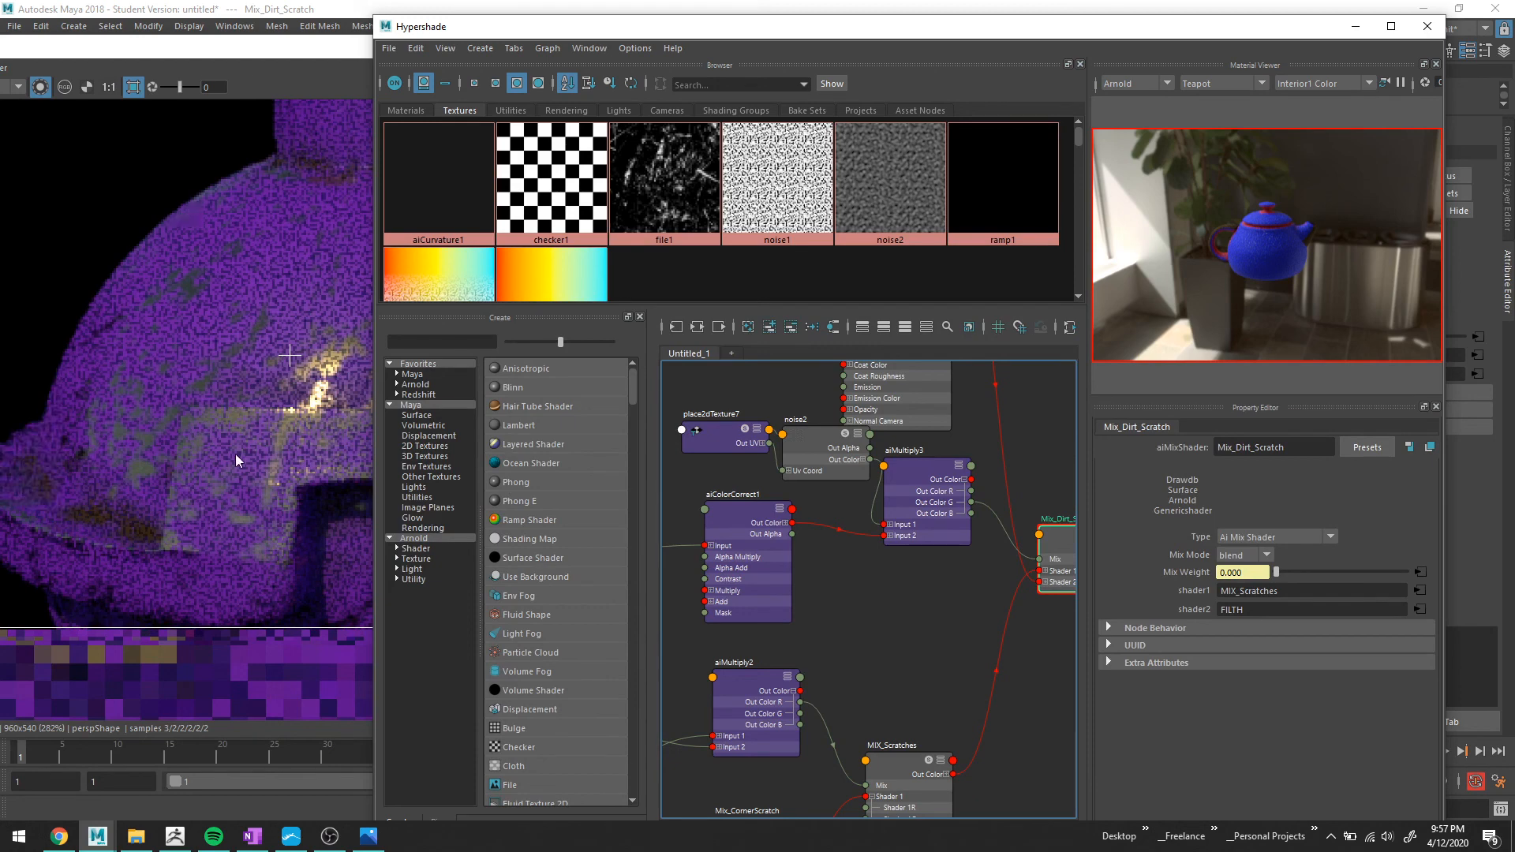
pyautogui.scroll(-1, 235, 453)
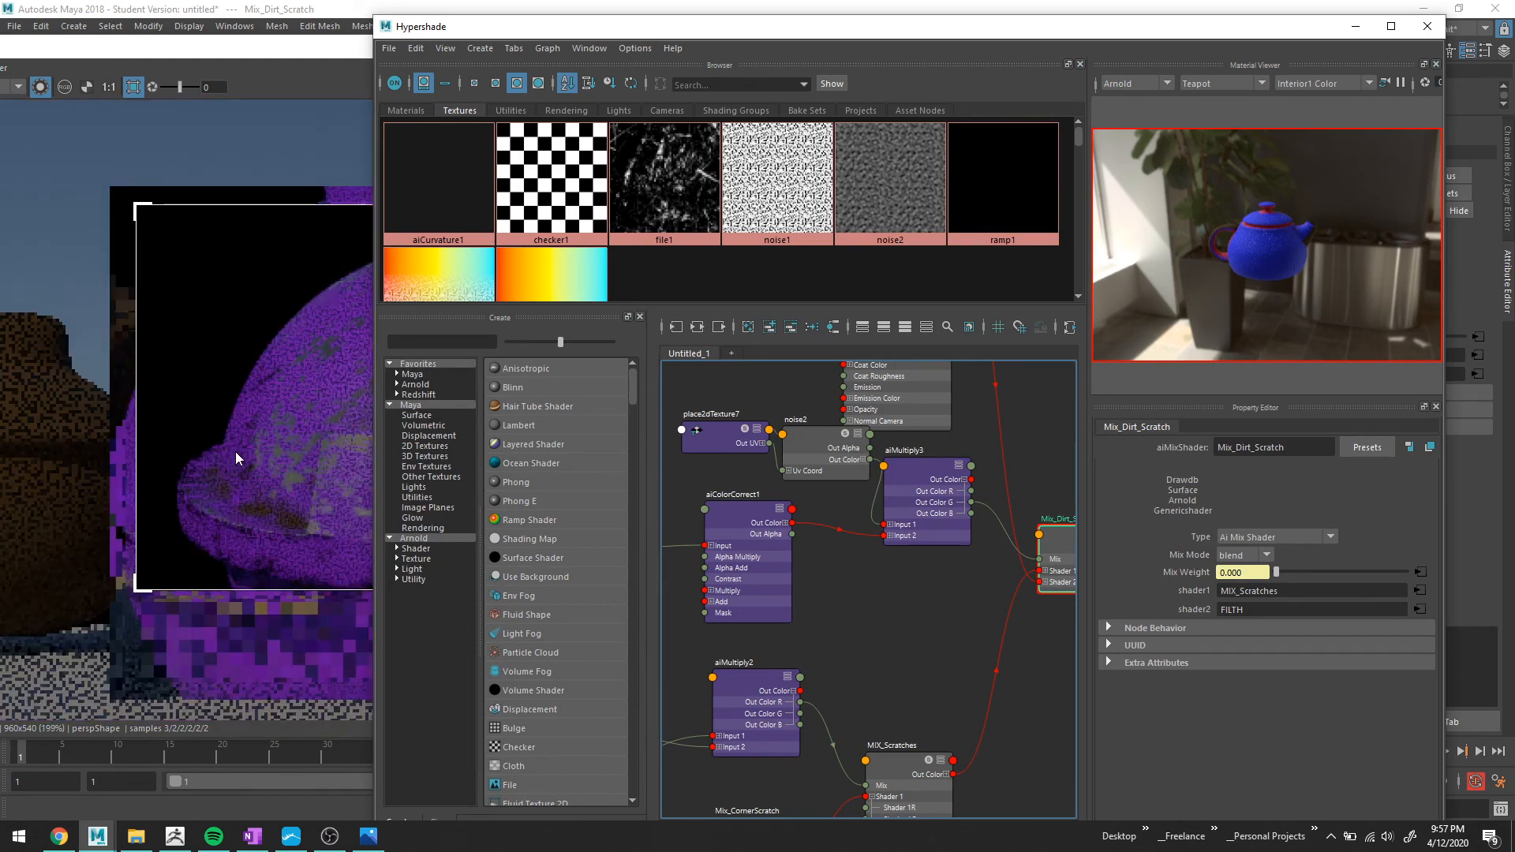
pyautogui.click(235, 452)
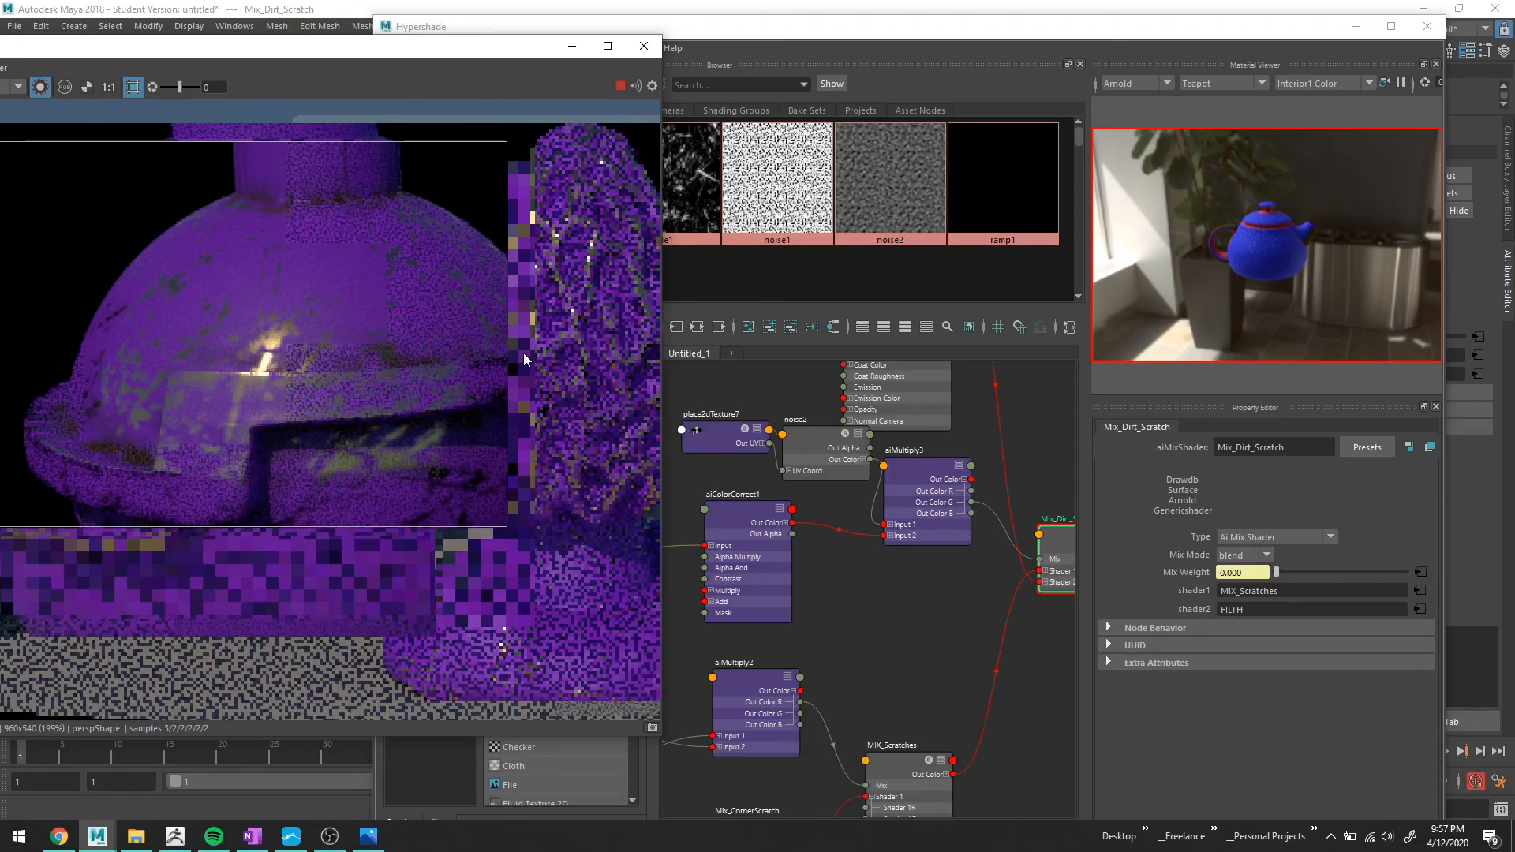
# Set aiColorCorrect1's exposure to about 1.608, turn off the shading isolation and check the wider render.
pyautogui.click(747, 556)
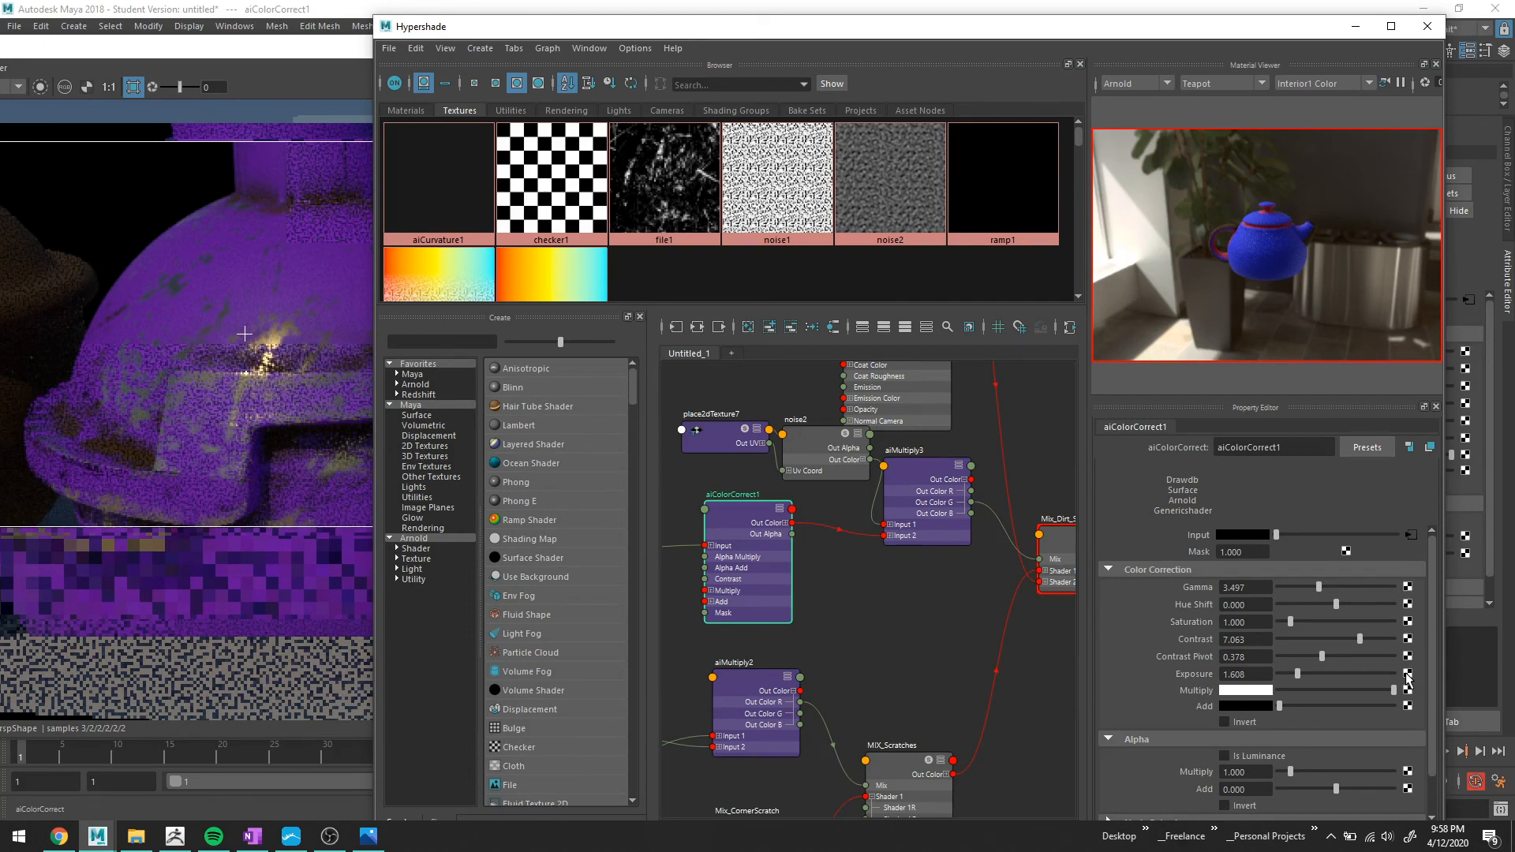
pyautogui.click(191, 405)
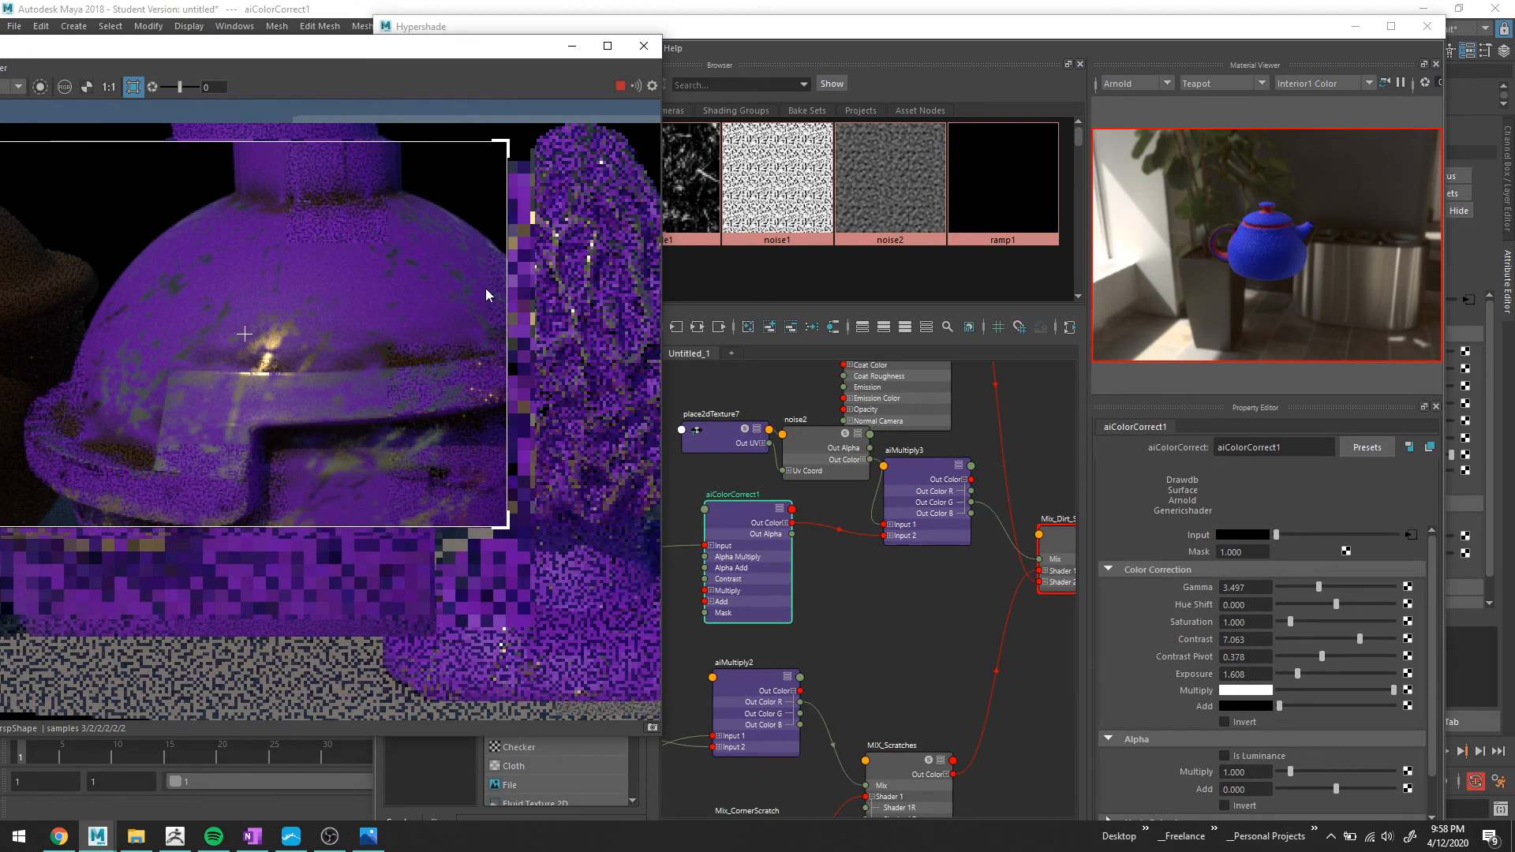
pyautogui.scroll(-1, 485, 287)
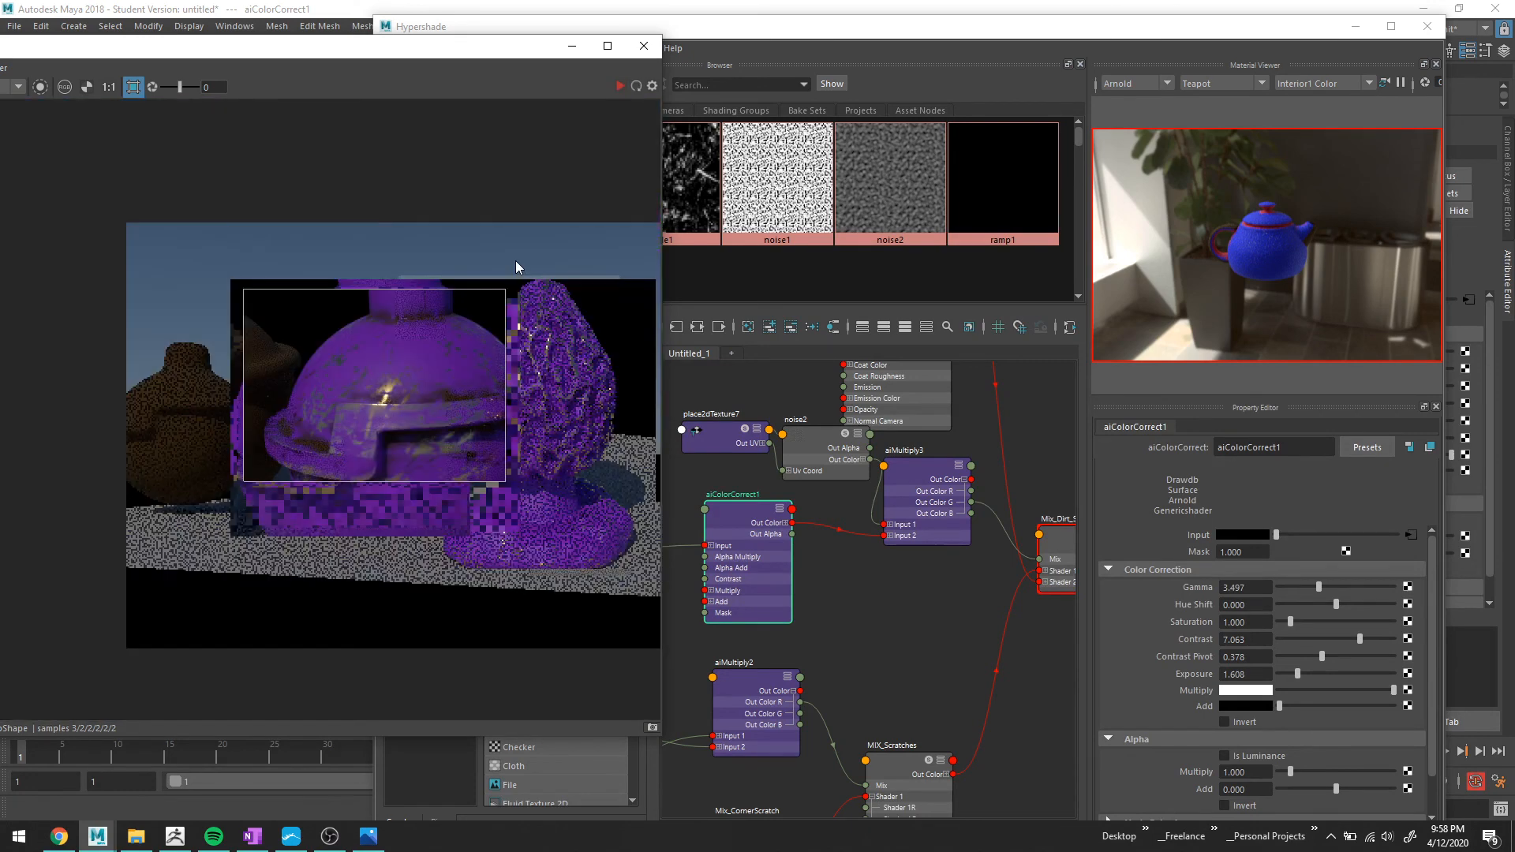